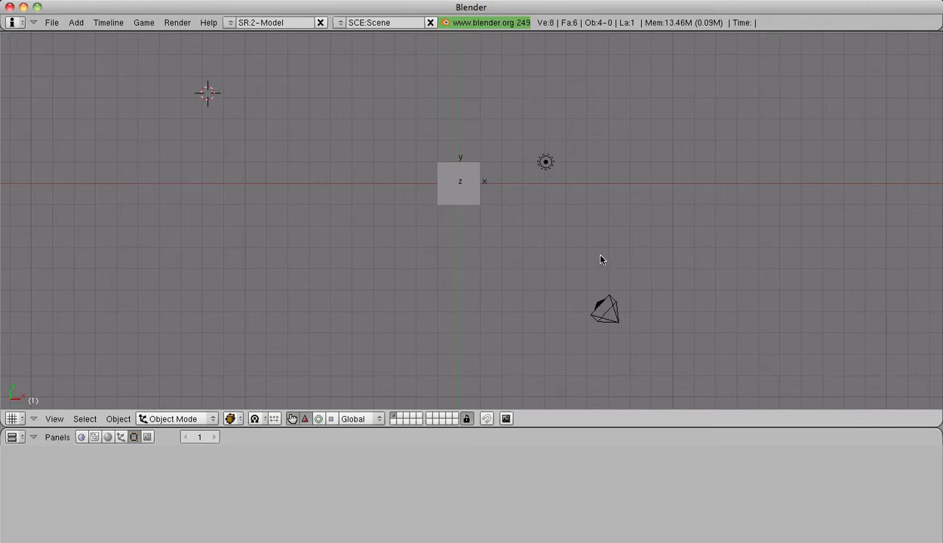
- Delete all the default objects from the scene, including the cube, lamp and camera
key(a)
key(x)
click(600, 256)
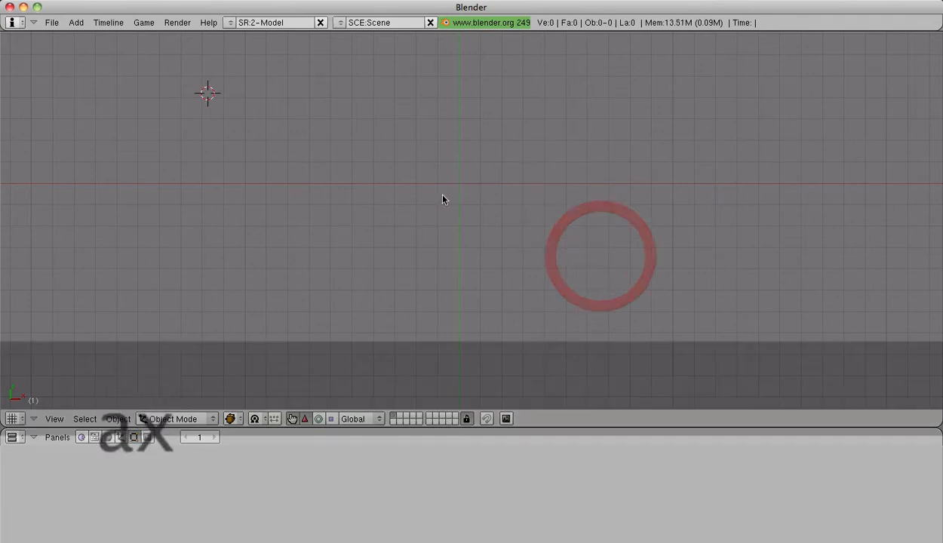
- Enable a background image in the top view and load lufthansa-logo.jpg from the 737/Lufthansa folder
click(43, 424)
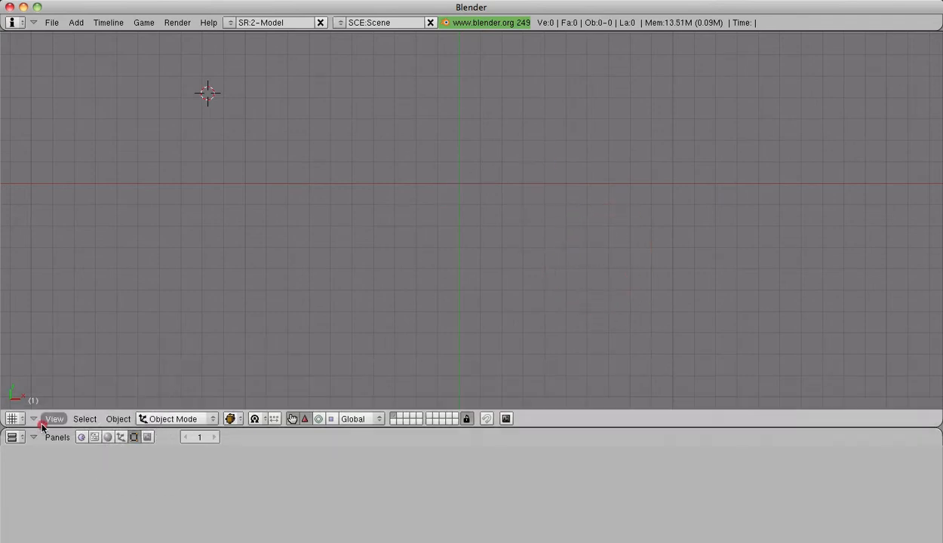
click(49, 422)
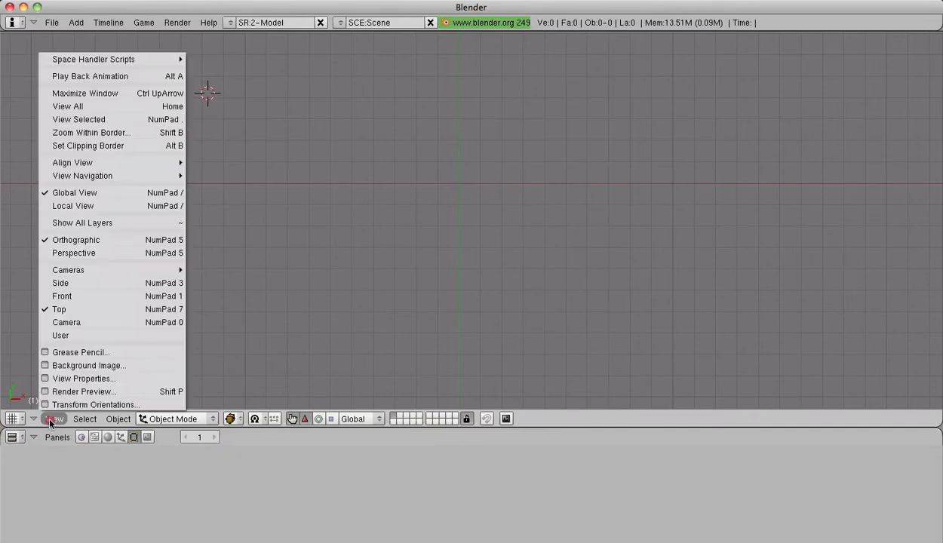
click(89, 368)
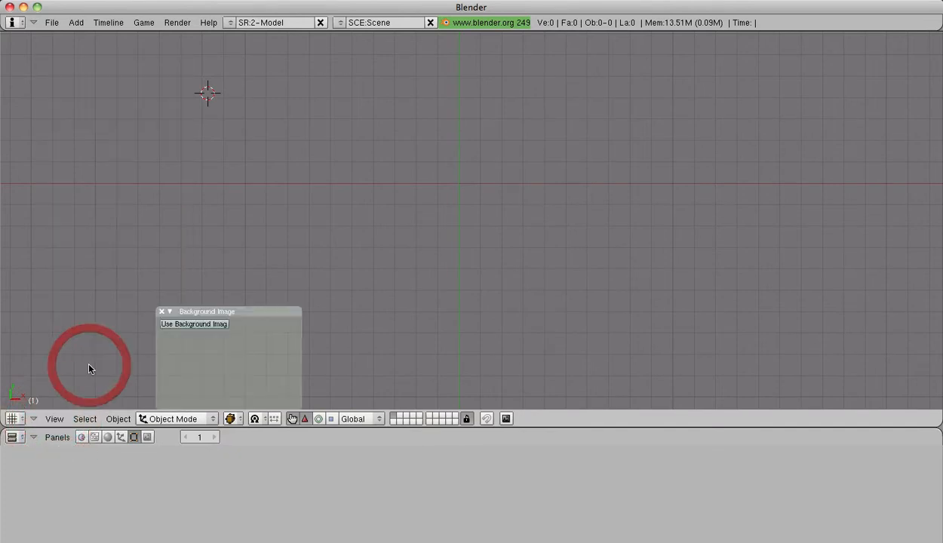
click(181, 327)
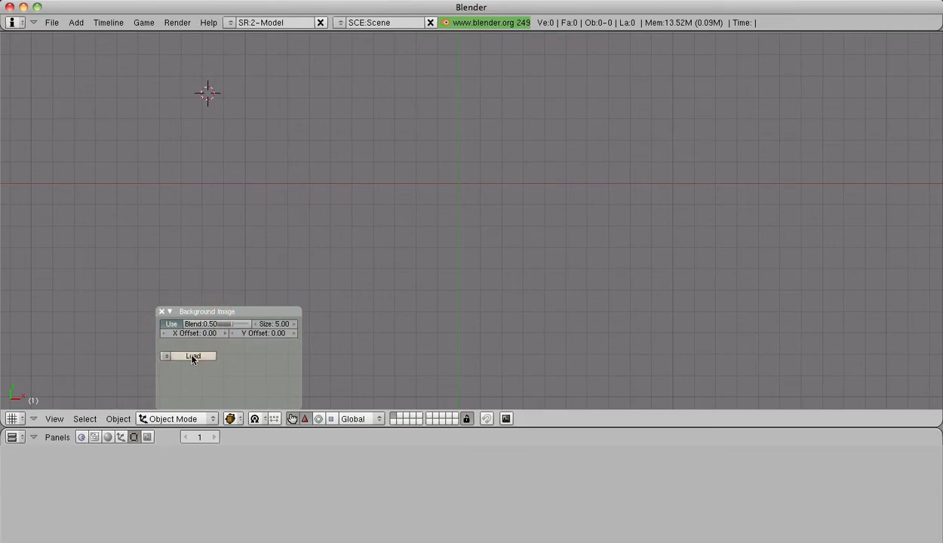
click(194, 357)
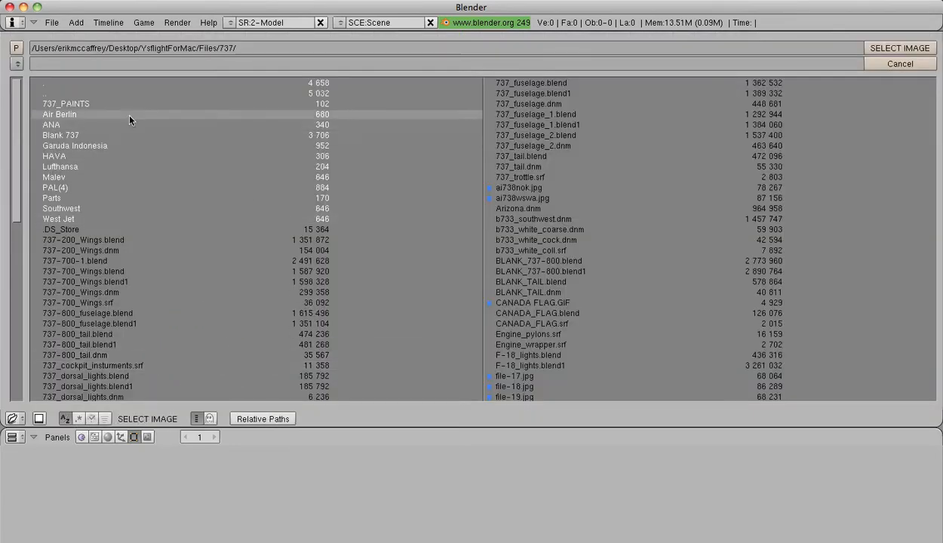
click(110, 166)
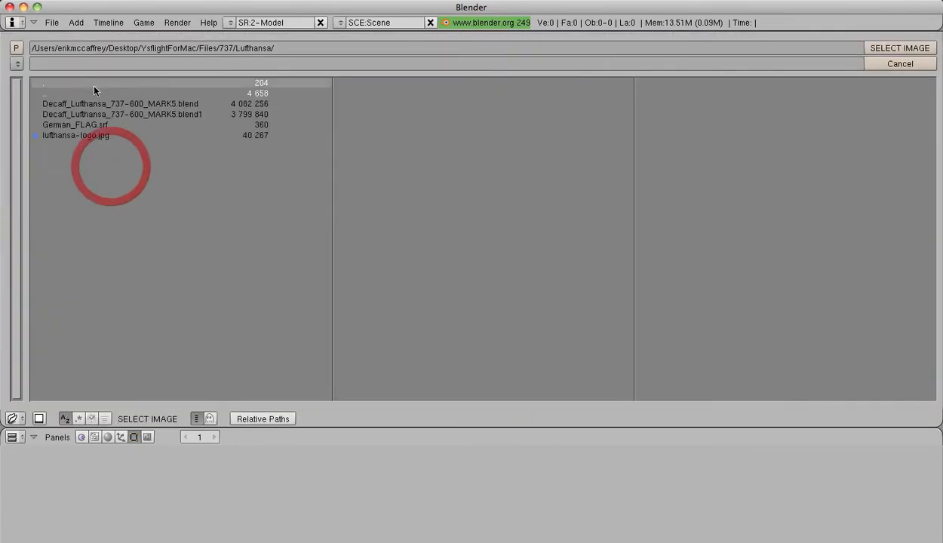
click(89, 136)
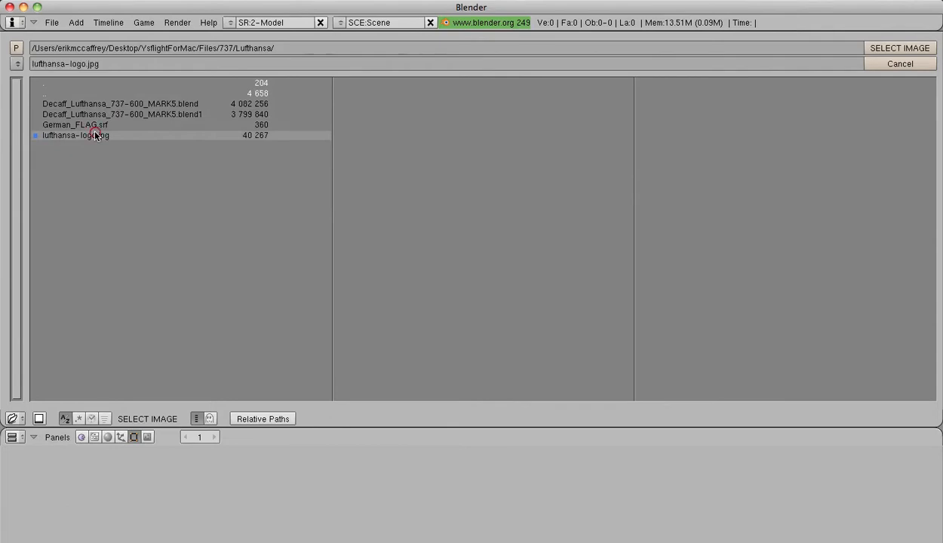
click(902, 47)
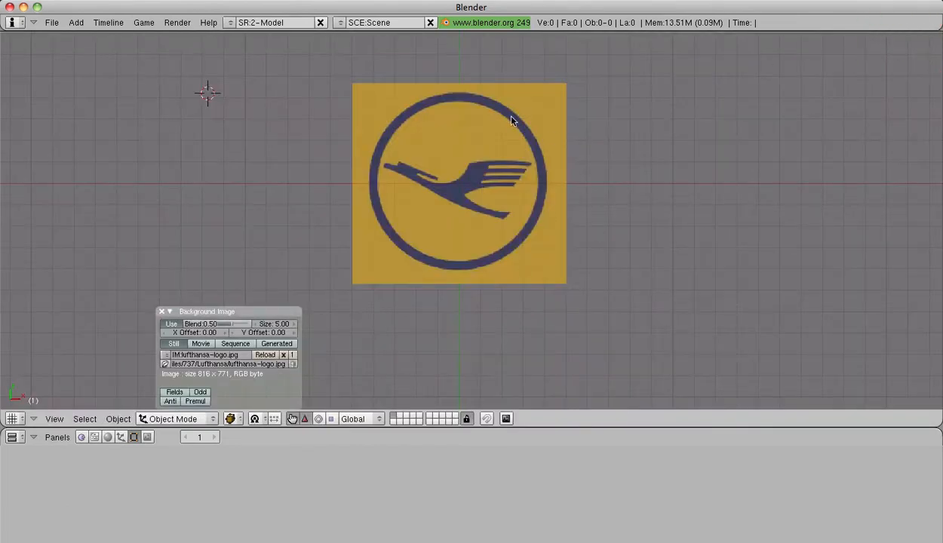
- Try a different blend for the background image and set it back to 0.5
drag(232, 327, 212, 328)
click(211, 329)
text(0.5)
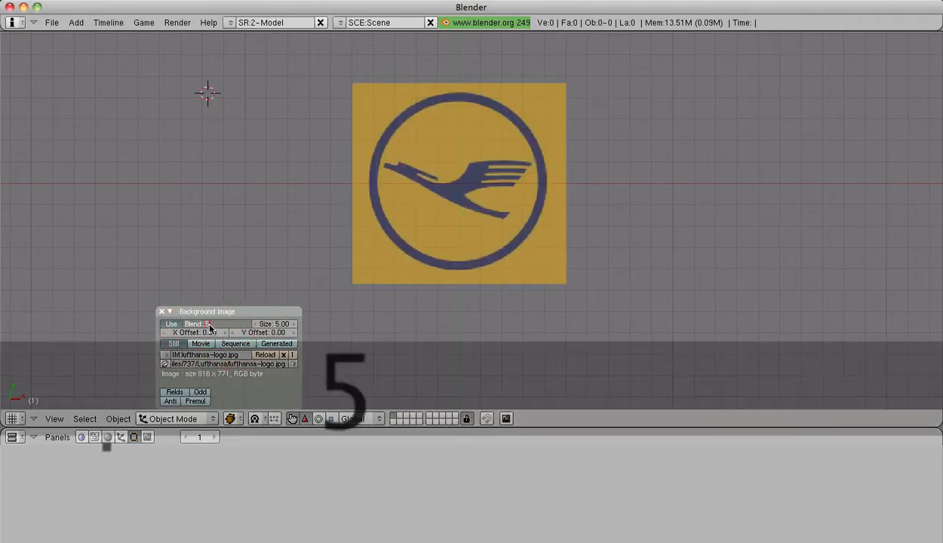
key(Return)
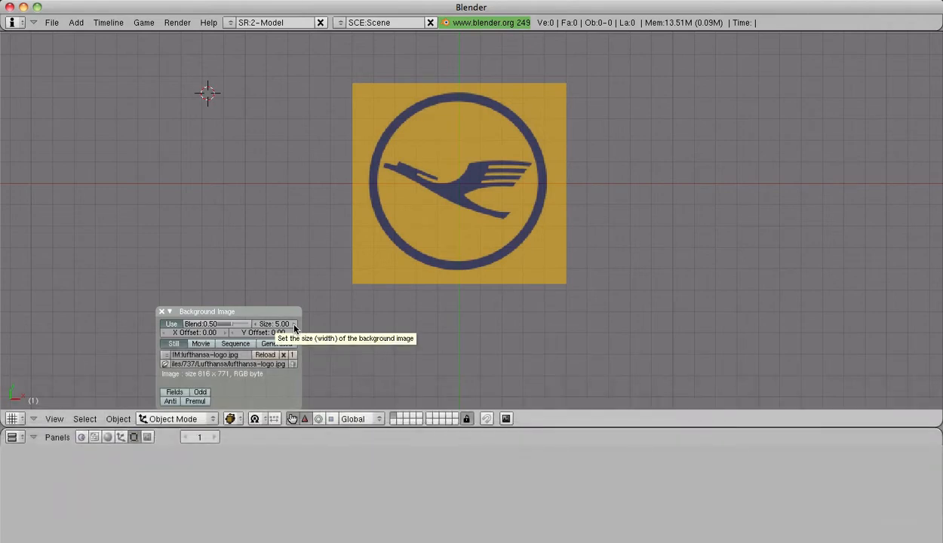
- Increase the background image's size to 10.00 and close its settings
click(295, 325)
click(295, 325)
click(294, 325)
click(294, 325)
click(295, 324)
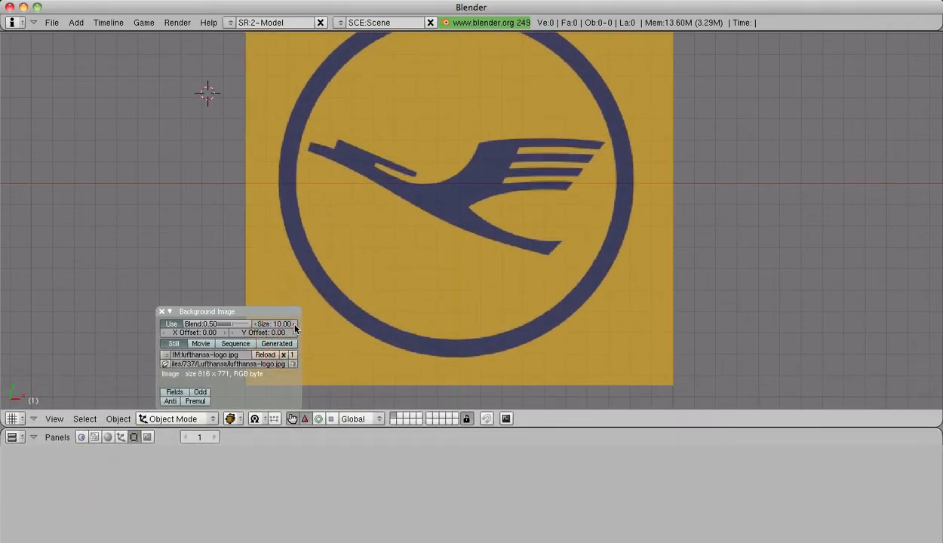
scroll(483, 223, down, 3)
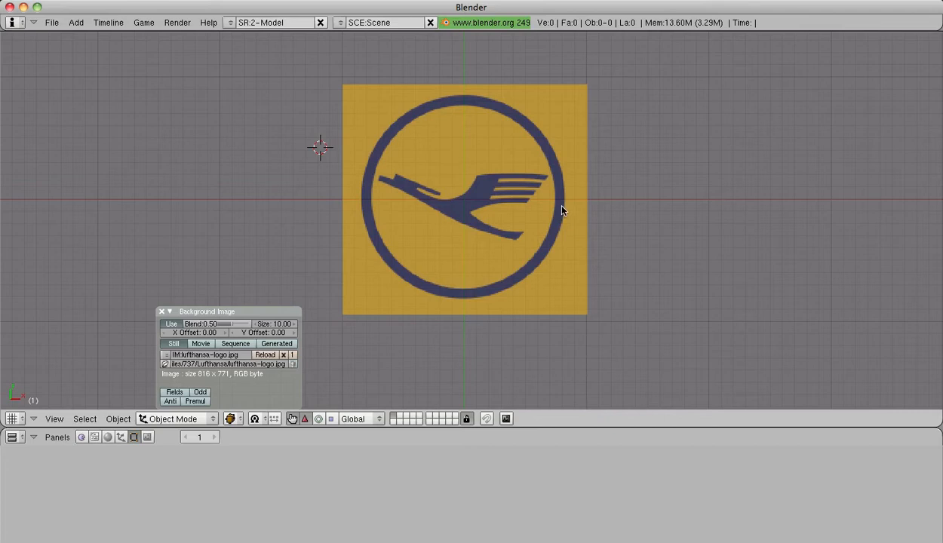
click(160, 312)
- Add a plane mesh and move it along X onto the vertical centre line of the logo
scroll(446, 234, up, 2)
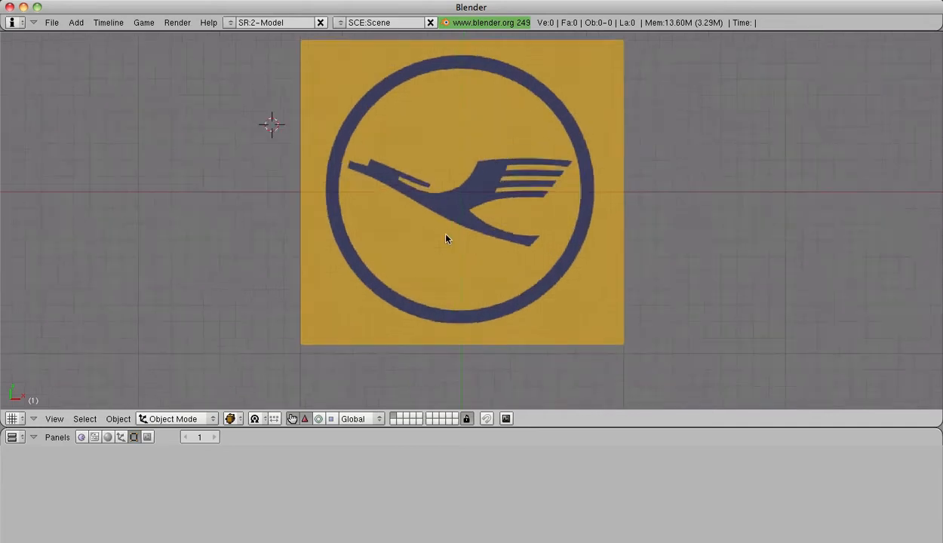
scroll(457, 231, down, 1)
shift+middle_drag(484, 212, 474, 228)
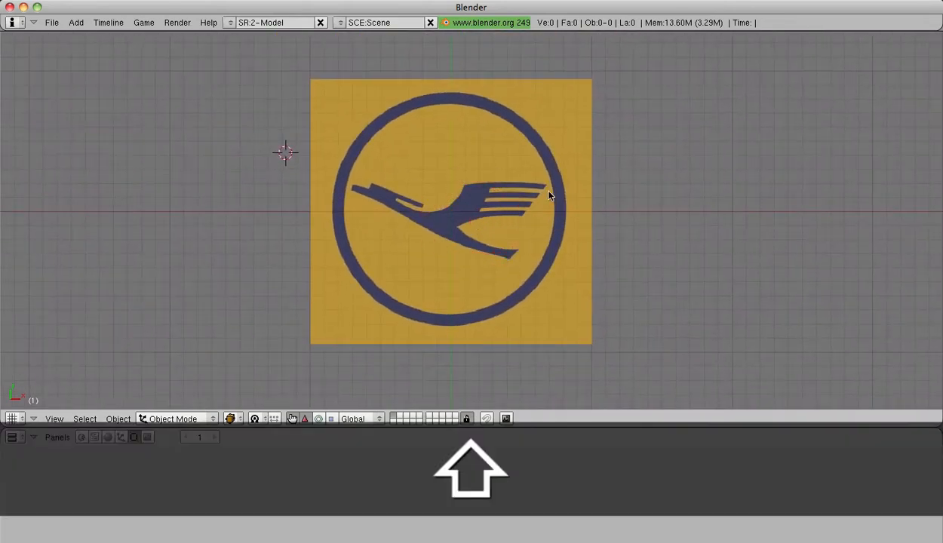
key(shift+a)
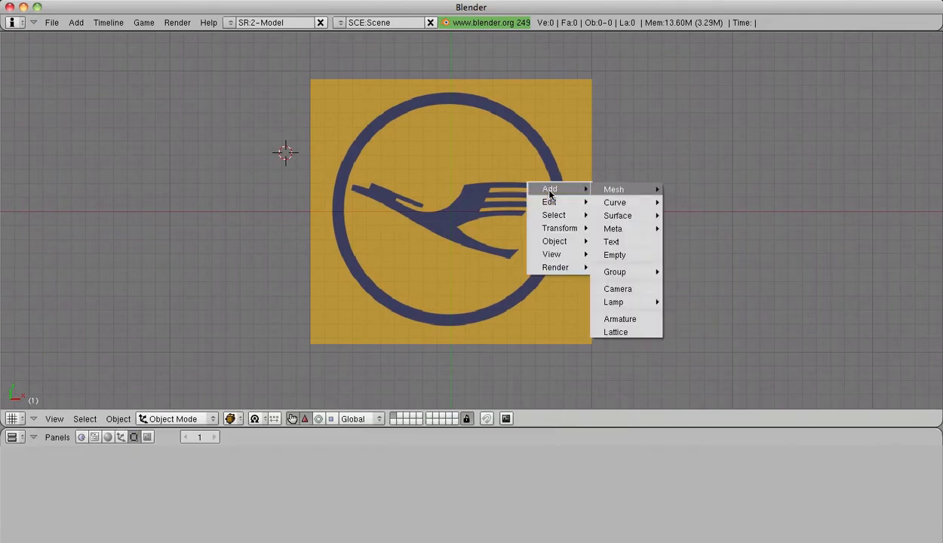
mouse_move(628, 190)
click(683, 190)
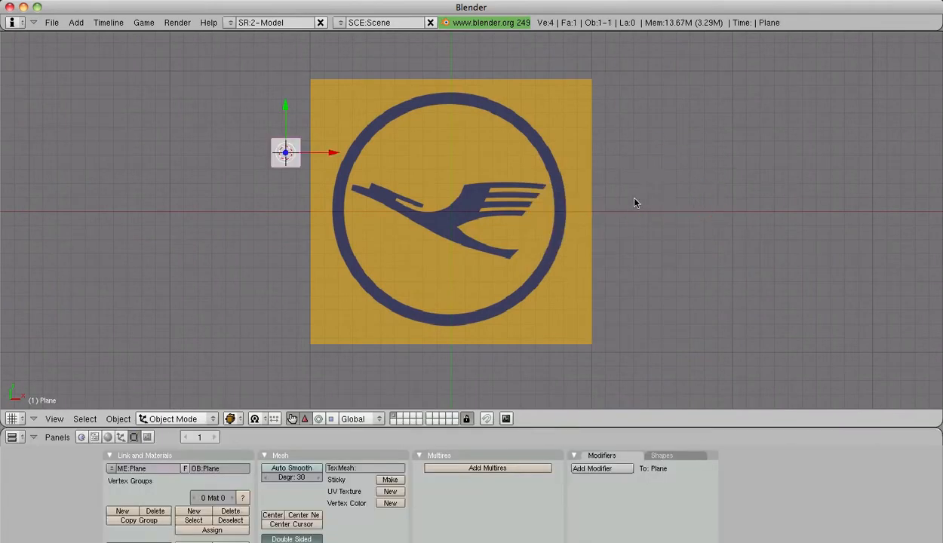
drag(336, 159, 502, 209)
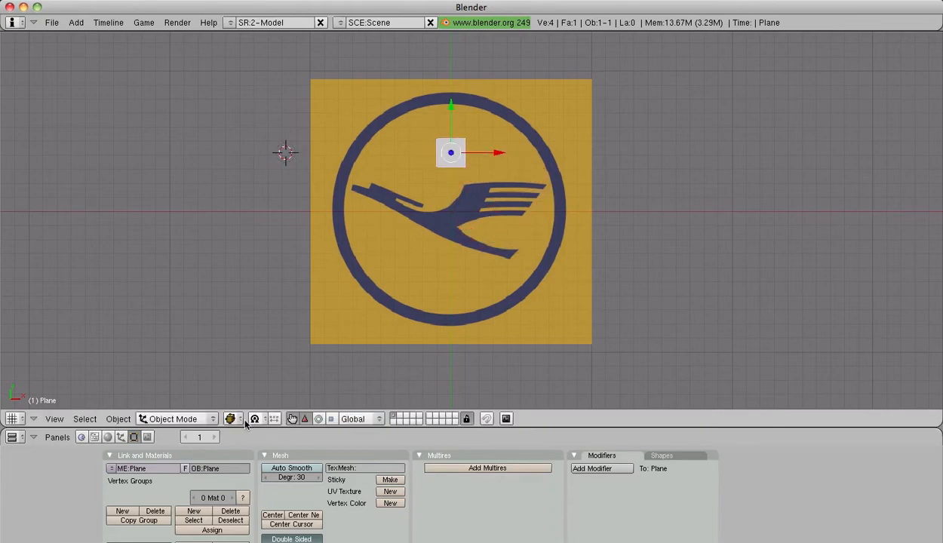
- Change the viewport shading to wireframe
click(230, 419)
click(250, 395)
- Move the plane down along Y to the centre of the logo
scroll(445, 283, up, 4)
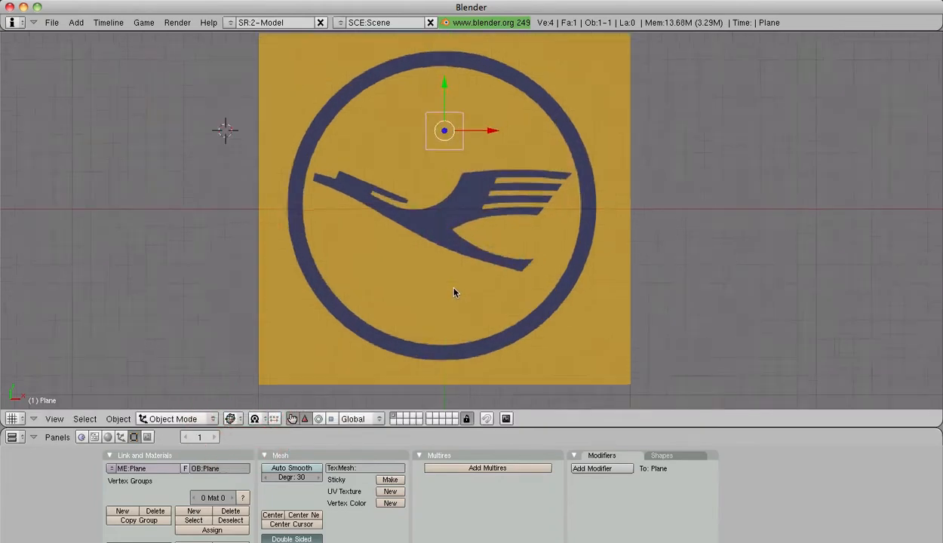
scroll(528, 243, down, 3)
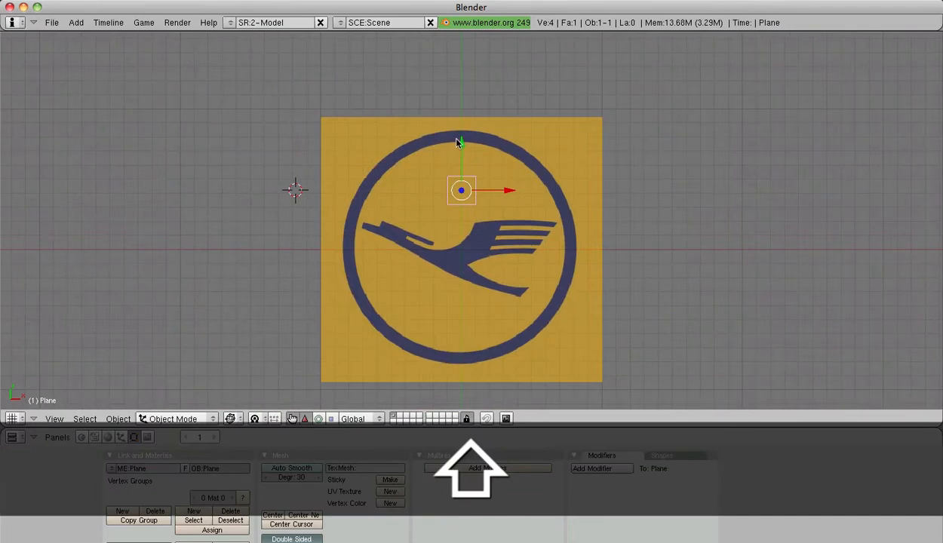
drag(458, 143, 464, 200)
- Delete the plane from the scene
scroll(477, 215, up, 2)
shift+middle_drag(505, 245, 497, 220)
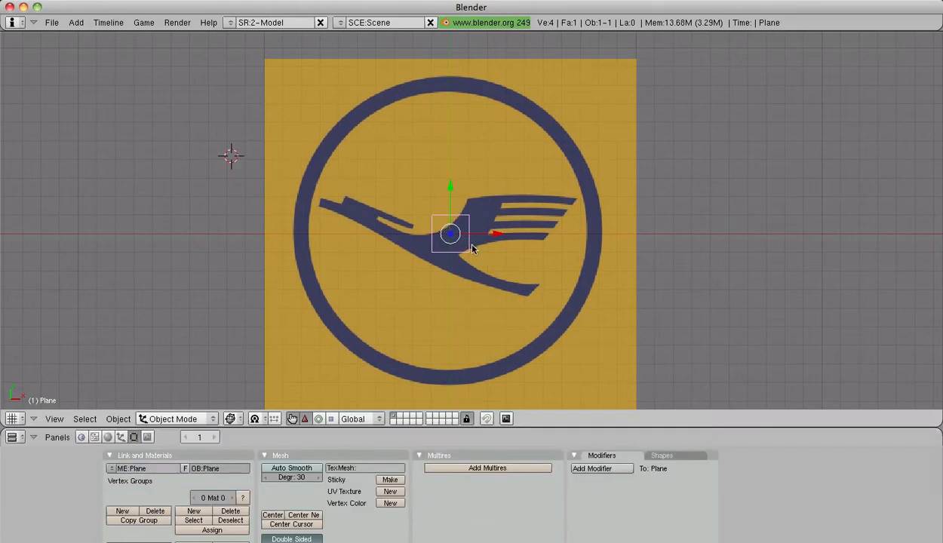
key(x)
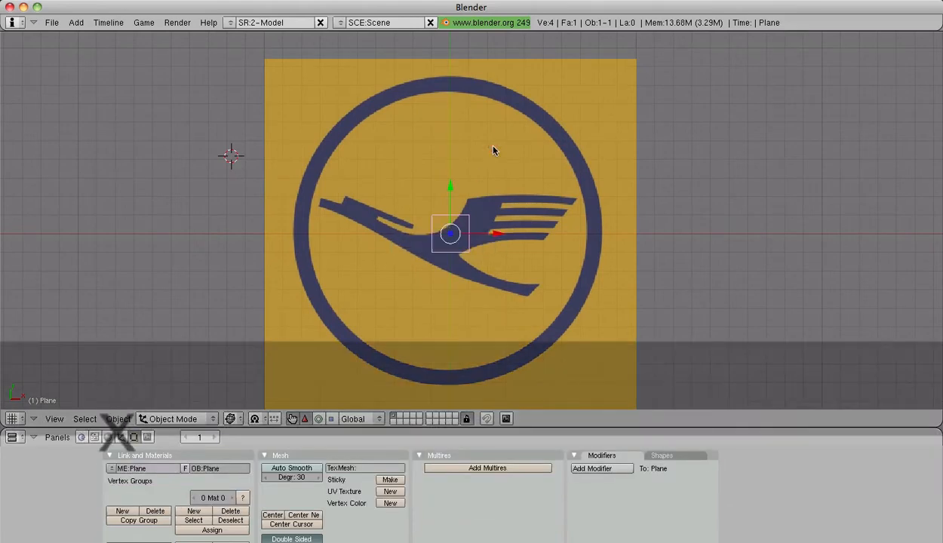
click(492, 146)
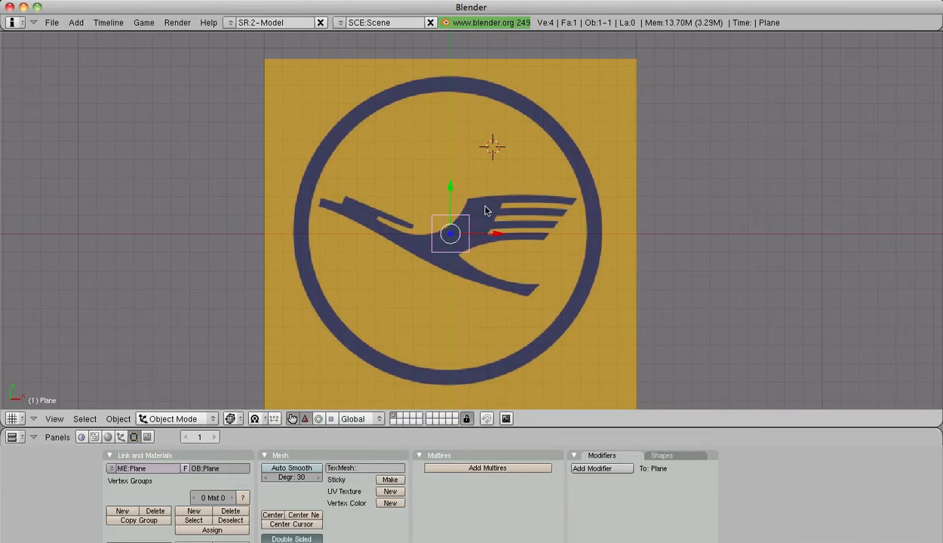
key(x)
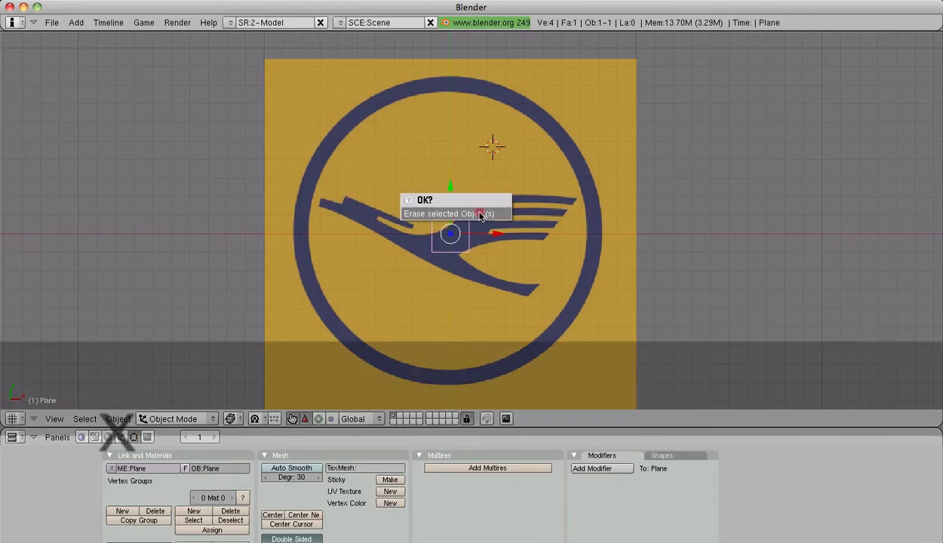
click(482, 214)
- Add a filled circle mesh with 32 vertices and a radius of 1.00
key(space)
mouse_move(479, 216)
mouse_move(542, 213)
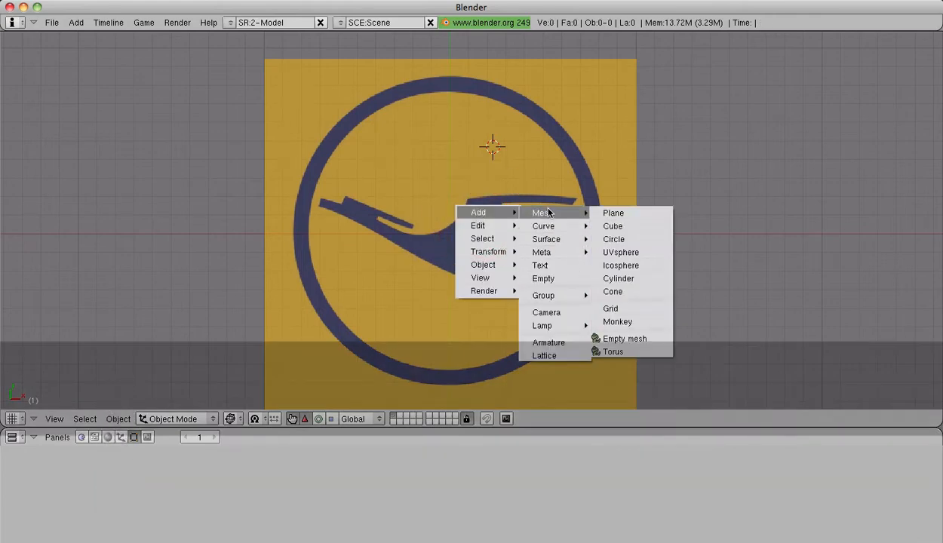
click(615, 239)
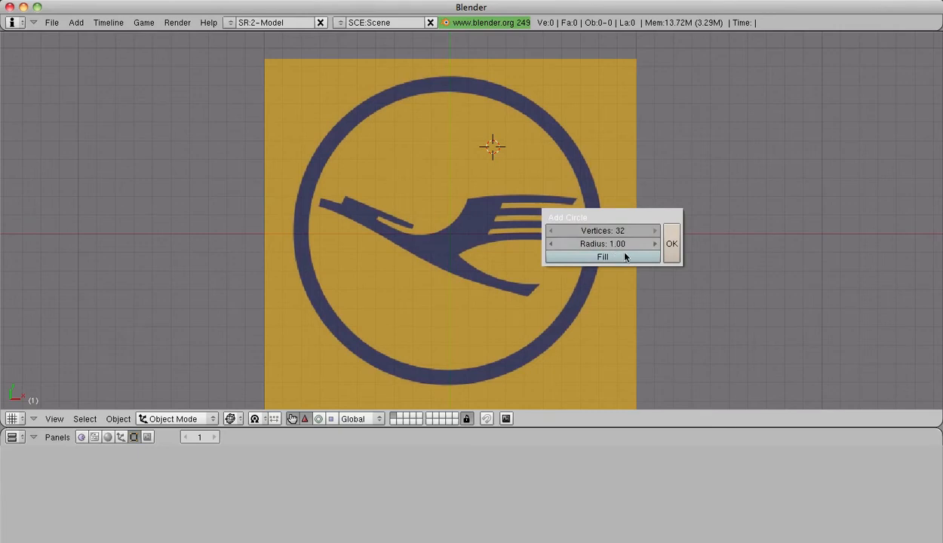
click(613, 258)
click(671, 242)
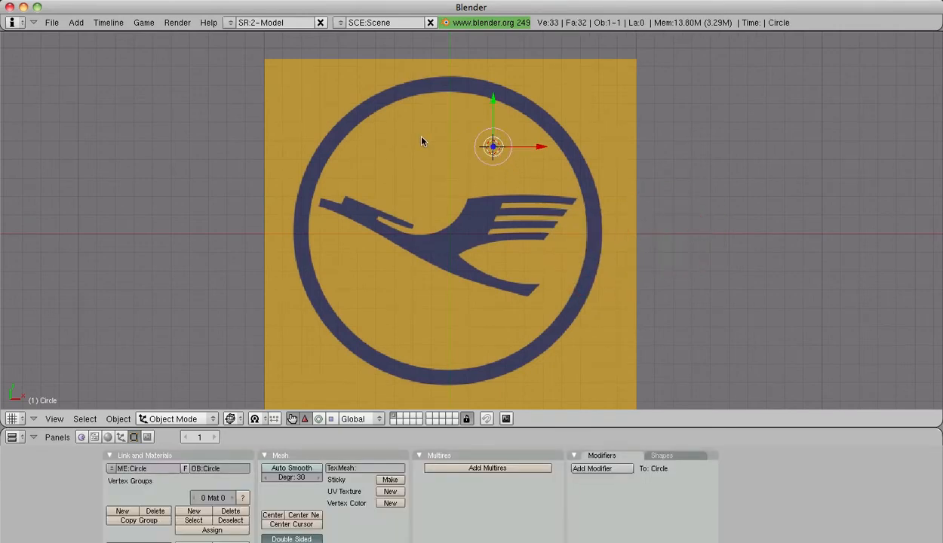
- Set the circle's X and Y location to 0 in its transform properties
key(n)
click(67, 95)
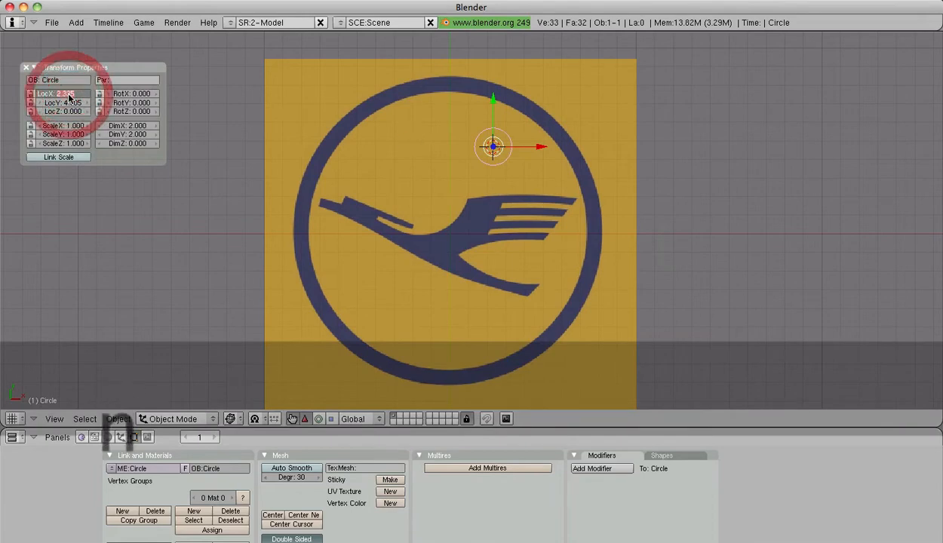
text(0)
key(Return)
click(63, 102)
text(000)
key(Return)
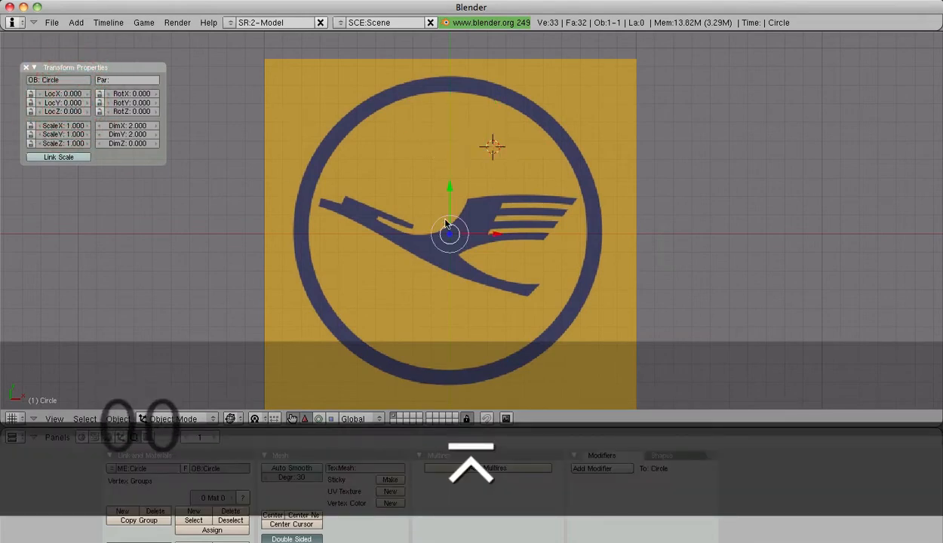
- Scale the circle up to about 8.43 to roughly match the outer edge of the logo's ring
scroll(445, 224, up, 3)
scroll(453, 227, down, 3)
key(s)
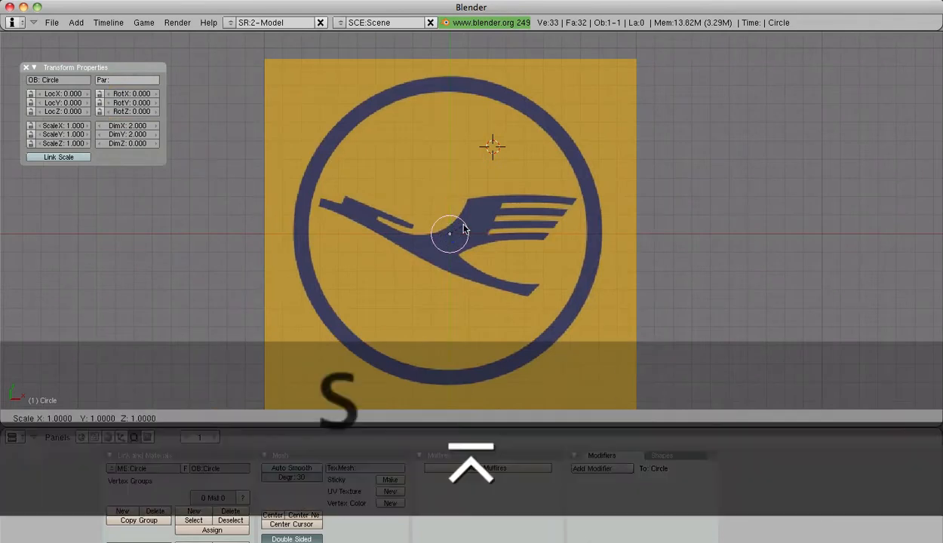
click(579, 198)
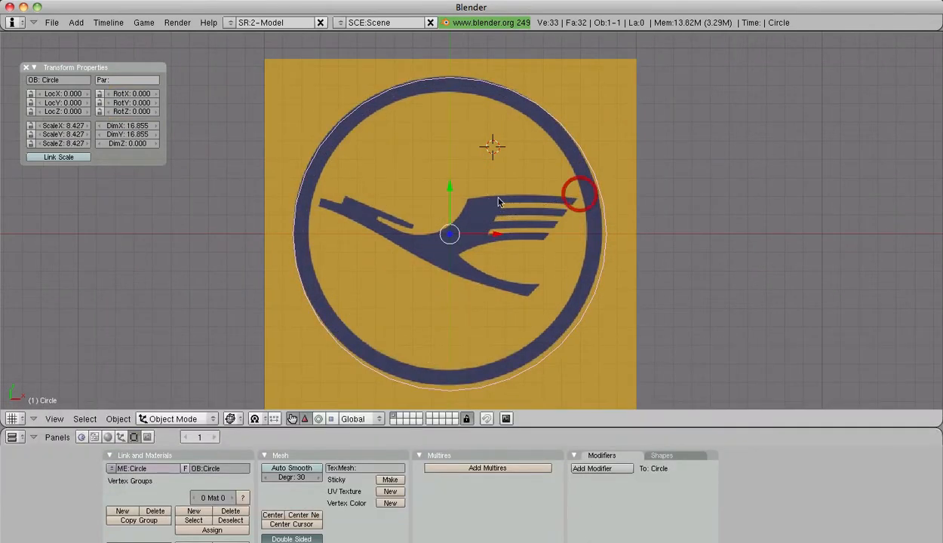
- Fit the circle to the ring's outer edge with location about X -0.106, Y 0.176 and scale about 8.333
drag(449, 189, 450, 188)
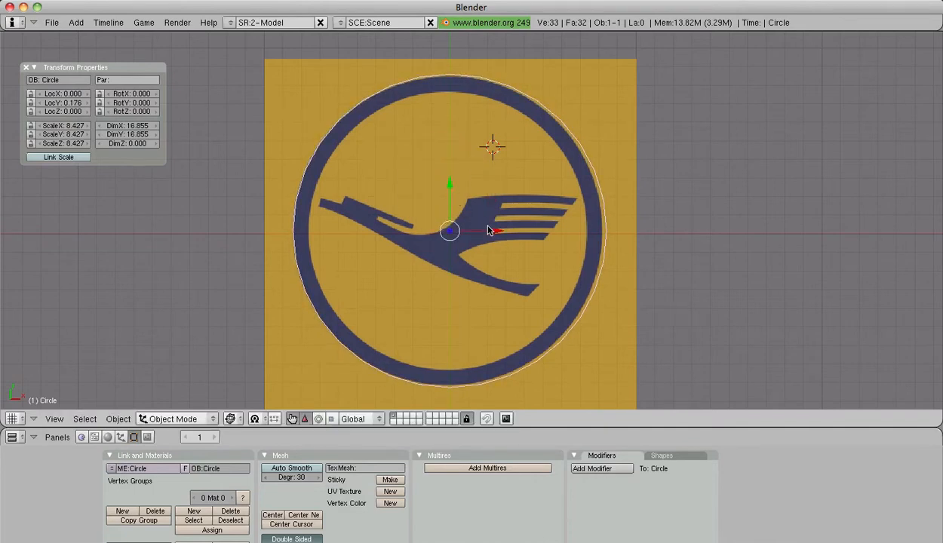
drag(494, 233, 492, 235)
key(s)
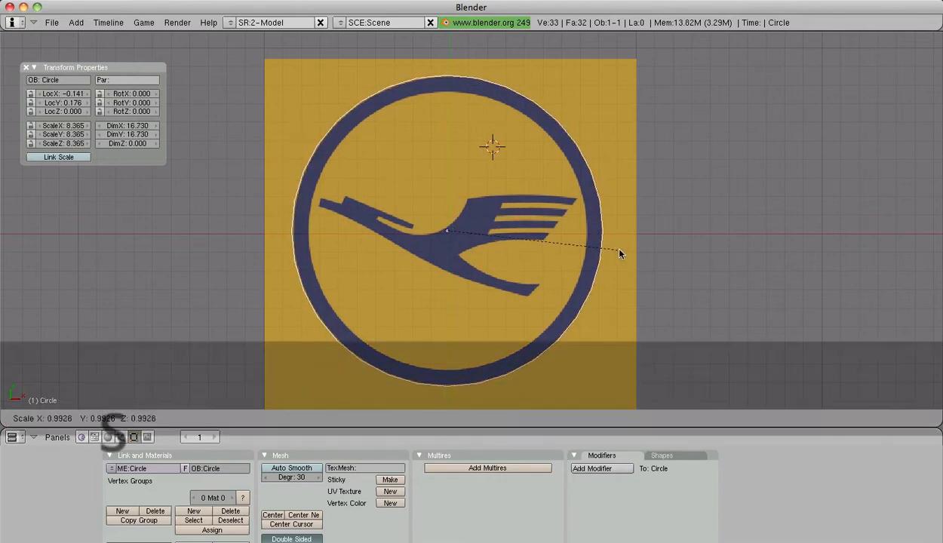
click(619, 250)
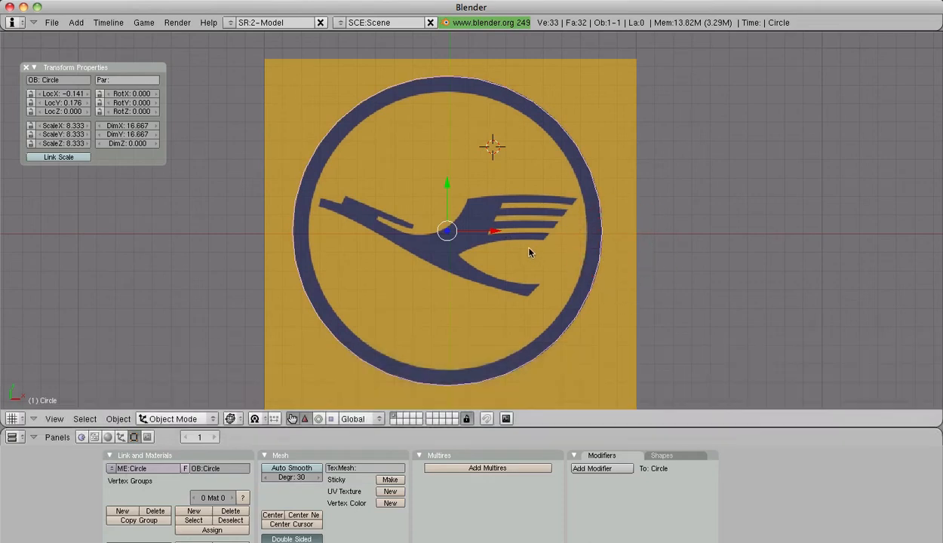
drag(497, 236, 498, 236)
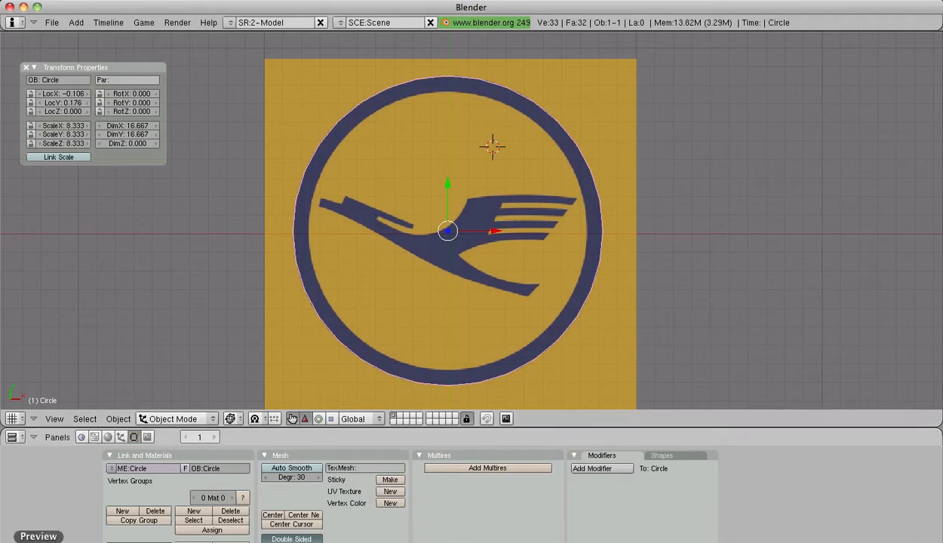
- View the reference photo Lufthansa_Boeing_737-500_D-ABII.jpg in the web browser
right_click(55, 541)
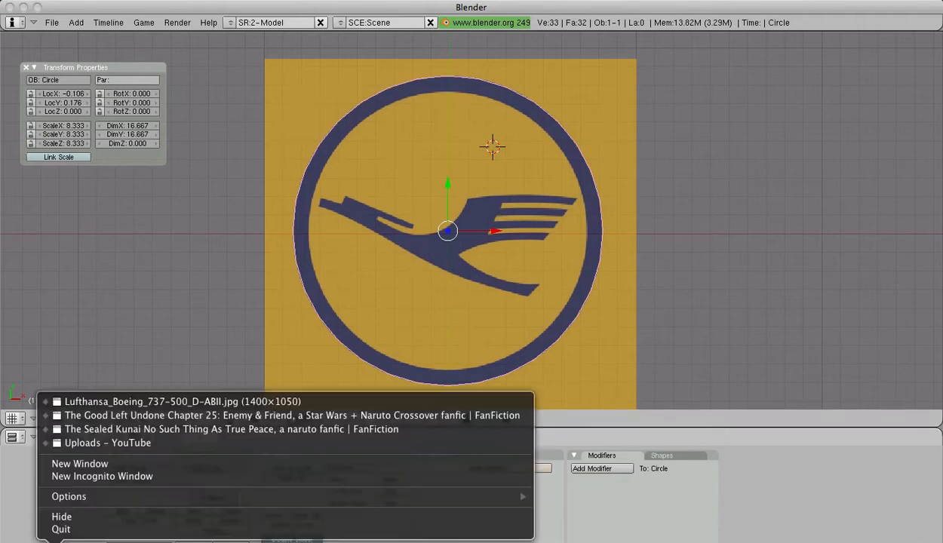
click(137, 401)
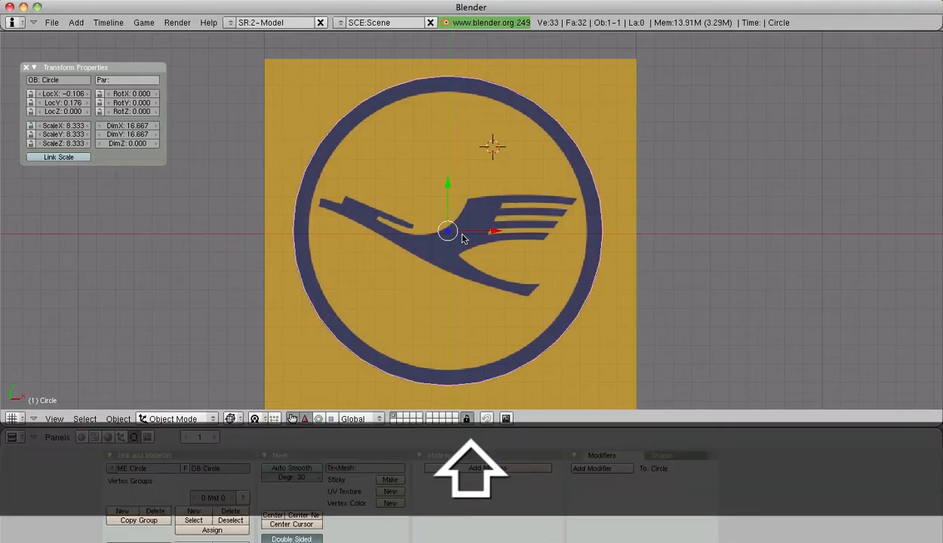
- In Edit Mode, scale the whole circle mesh by about 1.113 so it extends beyond the logo's ring
key(Tab)
scroll(527, 281, down, 2)
shift+middle_drag(528, 278, 506, 265)
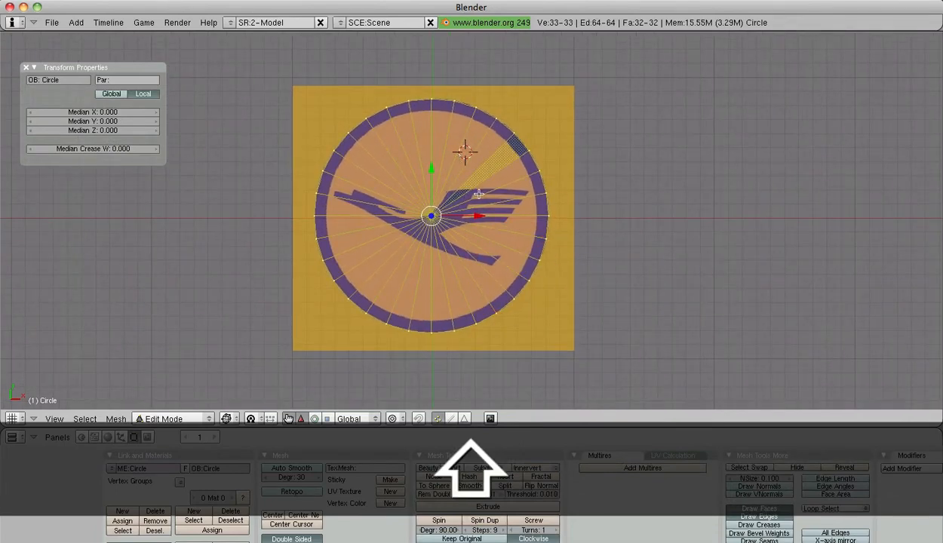
key(s)
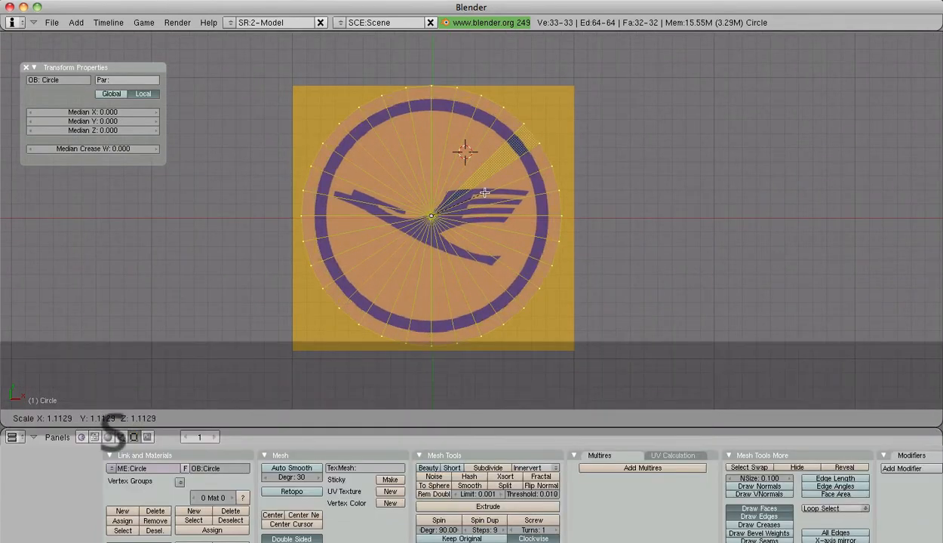
click(484, 193)
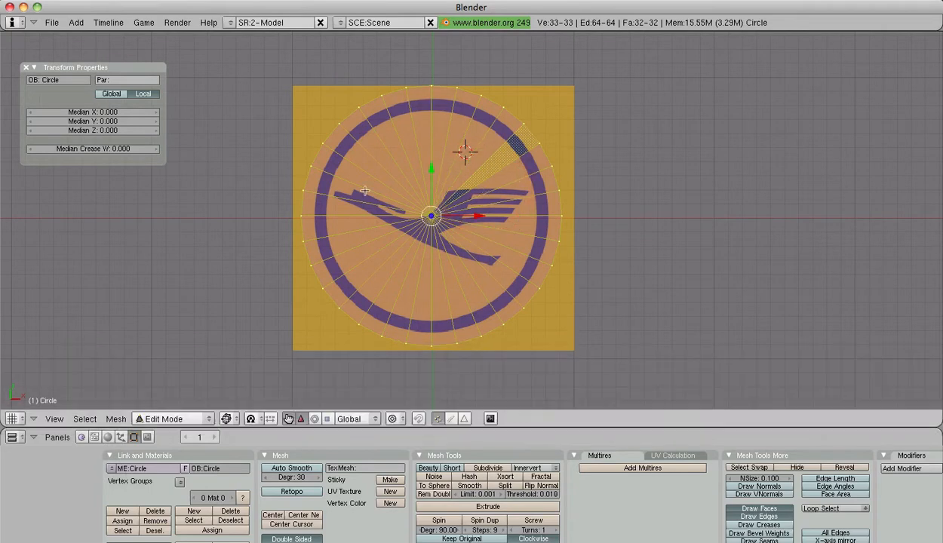
- Cut two concentric edge loops through all the circle's spokes using Knife (Multicut) with 2 cuts
scroll(409, 264, up, 2)
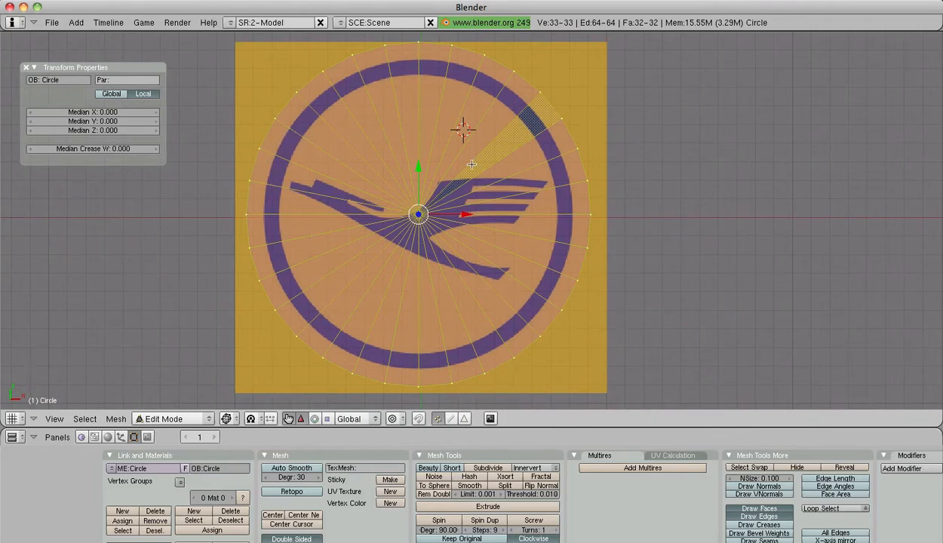
key(k)
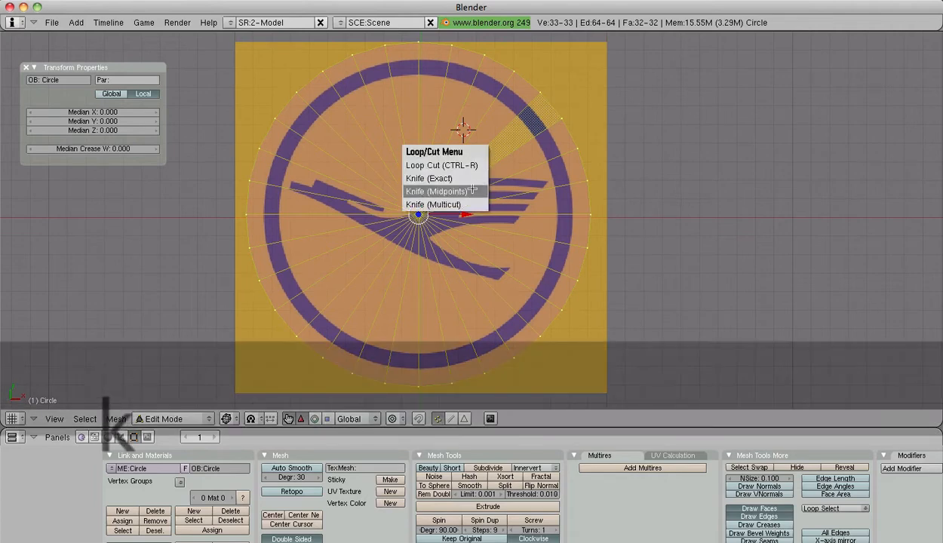
click(447, 204)
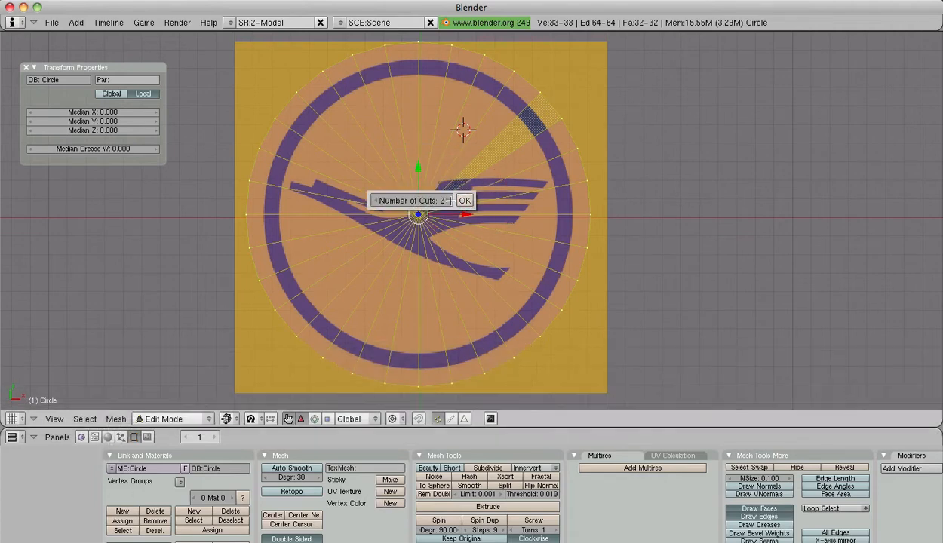
click(465, 201)
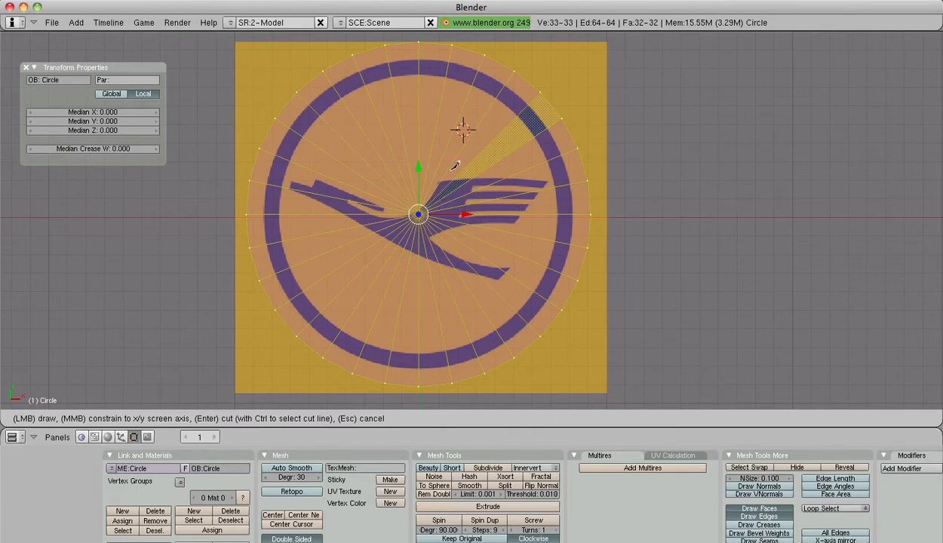
mouse_move(455, 162)
mouse_down()
mouse_move(419, 150)
mouse_move(345, 295)
mouse_move(498, 232)
mouse_move(510, 180)
mouse_up()
key(Return)
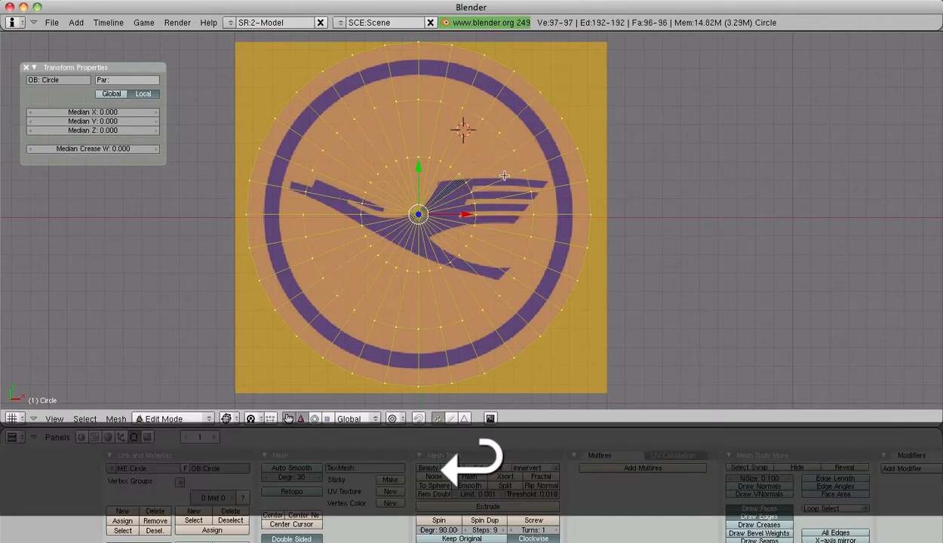
- Select only the outer of the two cut loops and scale it by about 1.349 to match the ring's outer edge
key(a)
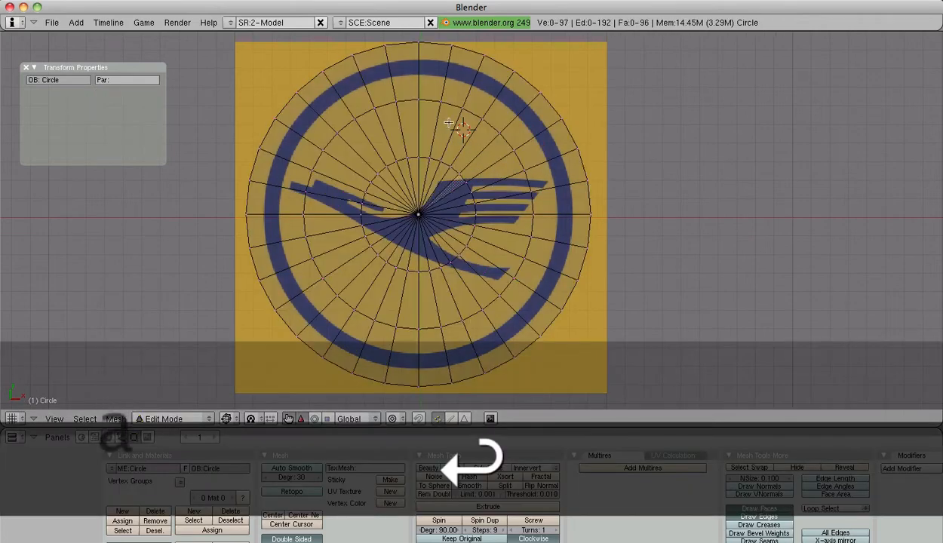
ctrl+drag(355, 101, 293, 183)
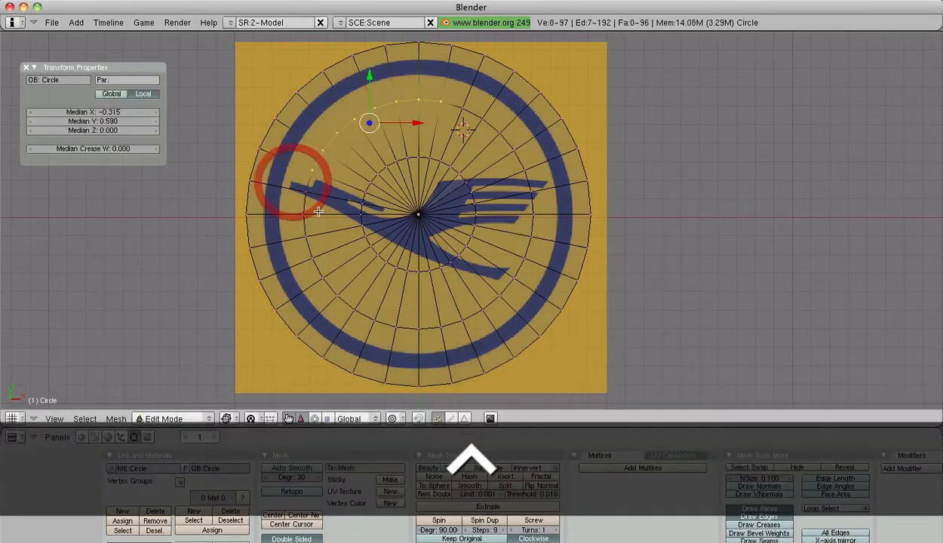
mouse_move(339, 318)
ctrl+mouse_down()
mouse_move(467, 344)
mouse_move(459, 284)
ctrl+mouse_up()
ctrl+drag(374, 318, 526, 298)
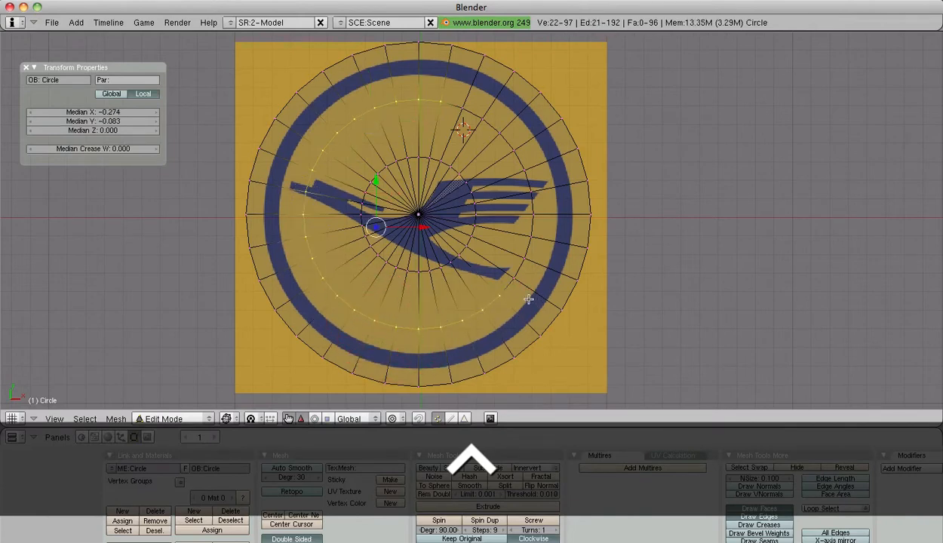
mouse_move(489, 160)
ctrl+mouse_down()
mouse_move(476, 209)
mouse_move(490, 285)
ctrl+mouse_up()
ctrl+drag(427, 129, 431, 125)
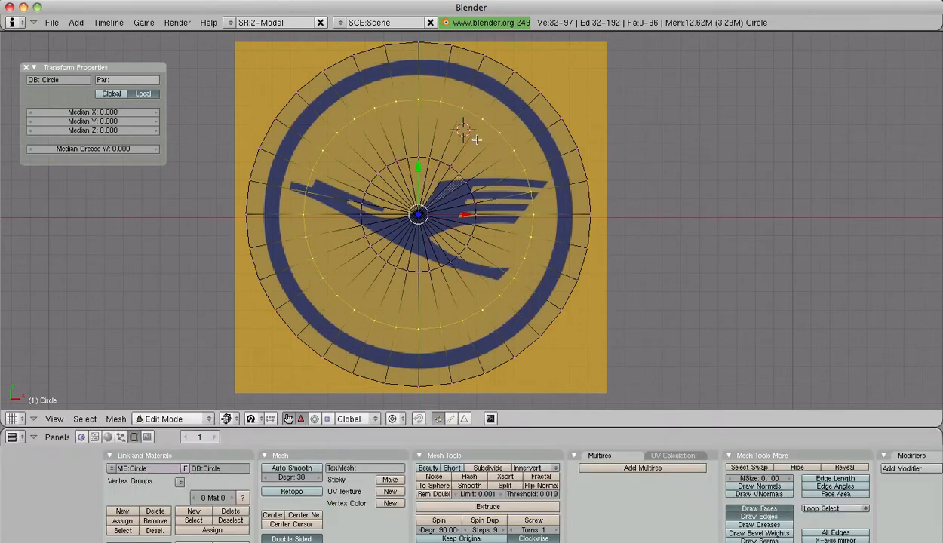
key(s)
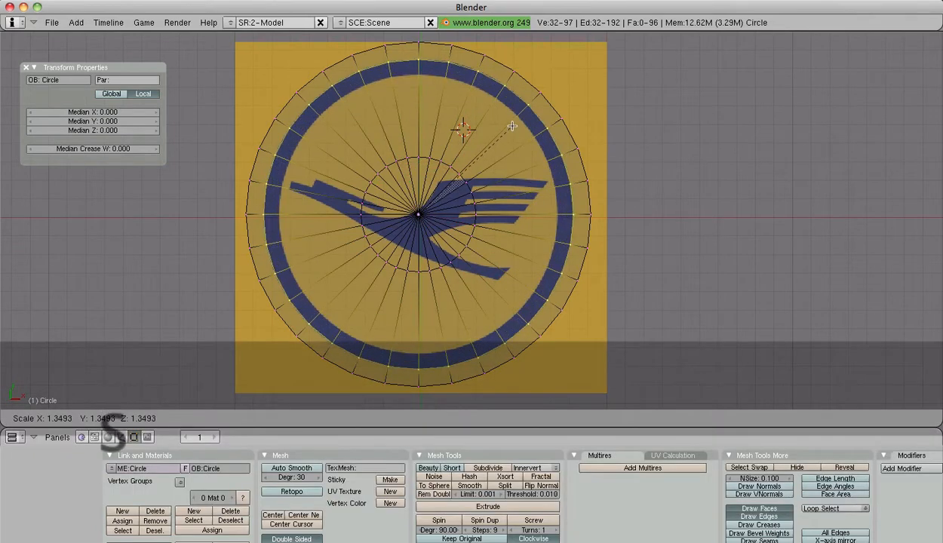
click(511, 127)
- Select the inner cut loop with the centre vertex and scale it up to match the ring's inner edge
key(a)
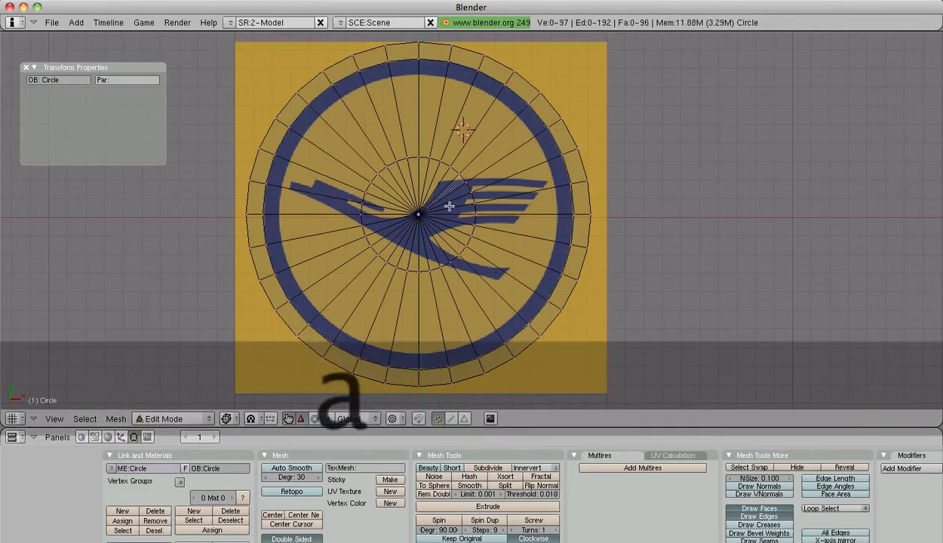
mouse_move(453, 153)
ctrl+mouse_down()
mouse_move(349, 227)
mouse_move(475, 284)
mouse_move(488, 277)
ctrl+mouse_up()
key(s)
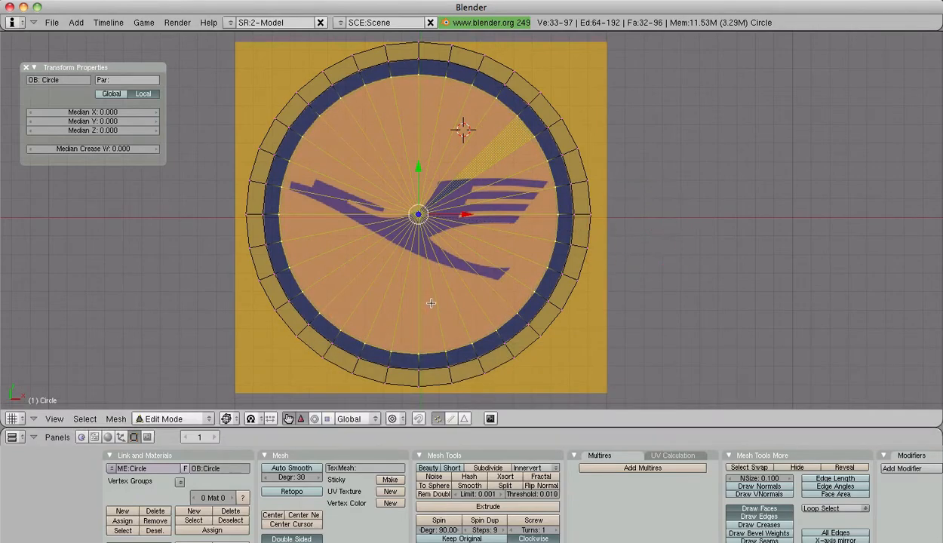
key(a)
- Check the circle's edge loops and centre vertex against the background logo in both Object Mode and Edit Mode
scroll(441, 310, up, 3)
scroll(453, 302, down, 3)
scroll(472, 296, down, 3)
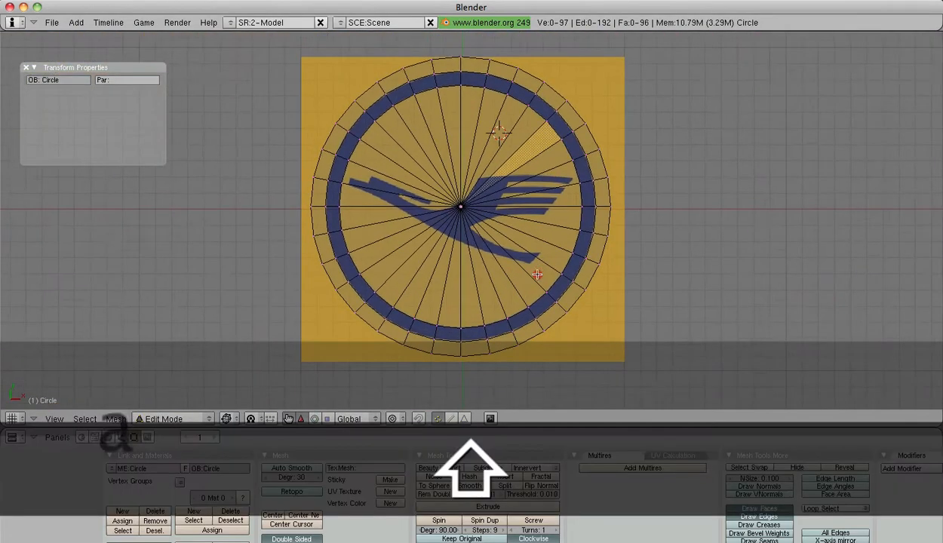
scroll(535, 277, down, 2)
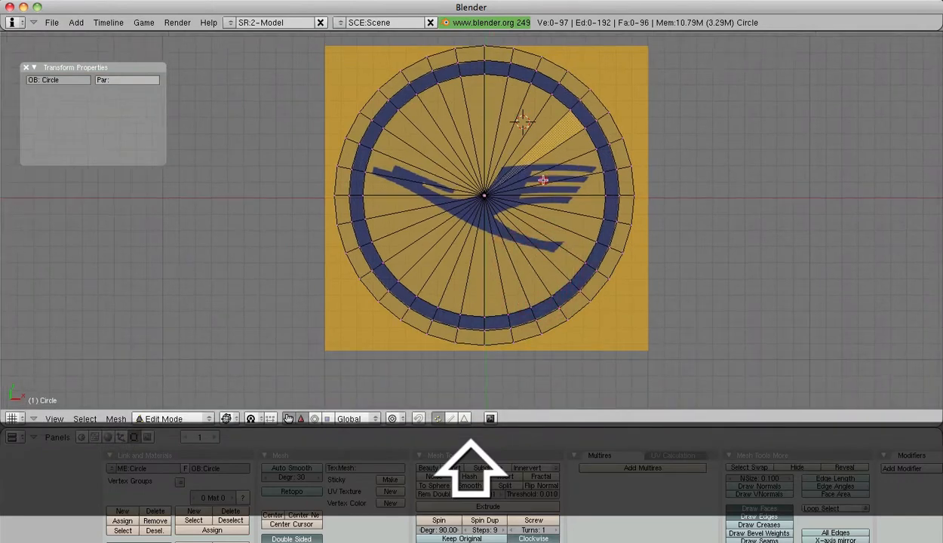
key(Tab)
key(a)
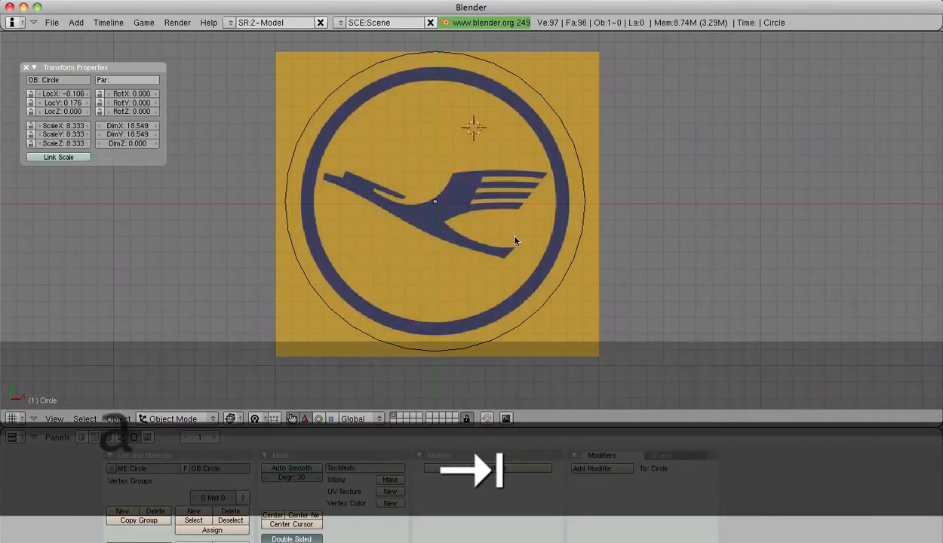
right_click(548, 100)
key(Tab)
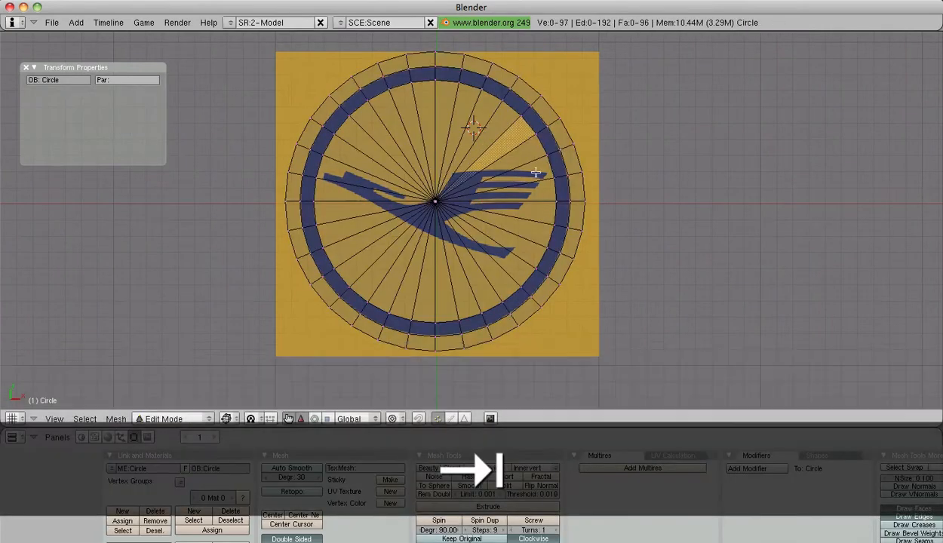
key(Tab)
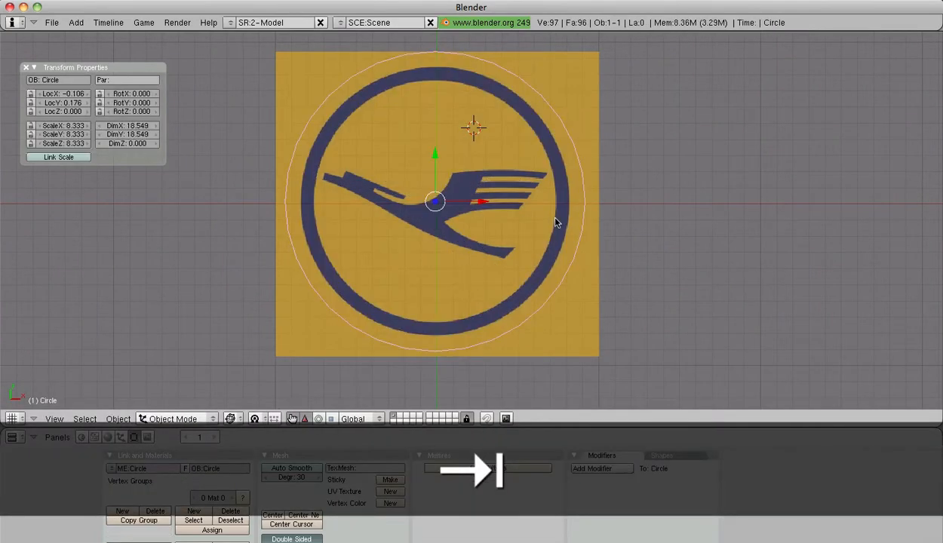
key(a)
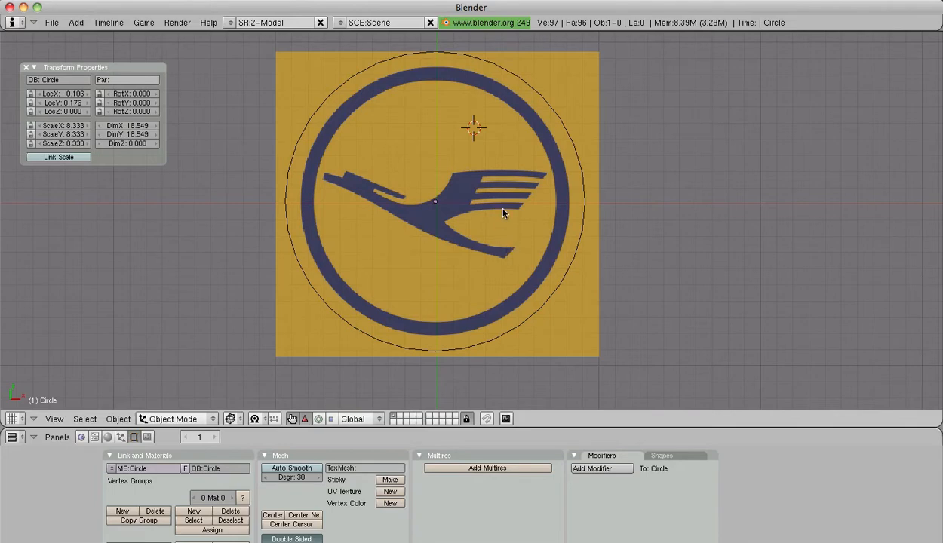
click(540, 100)
right_click(539, 101)
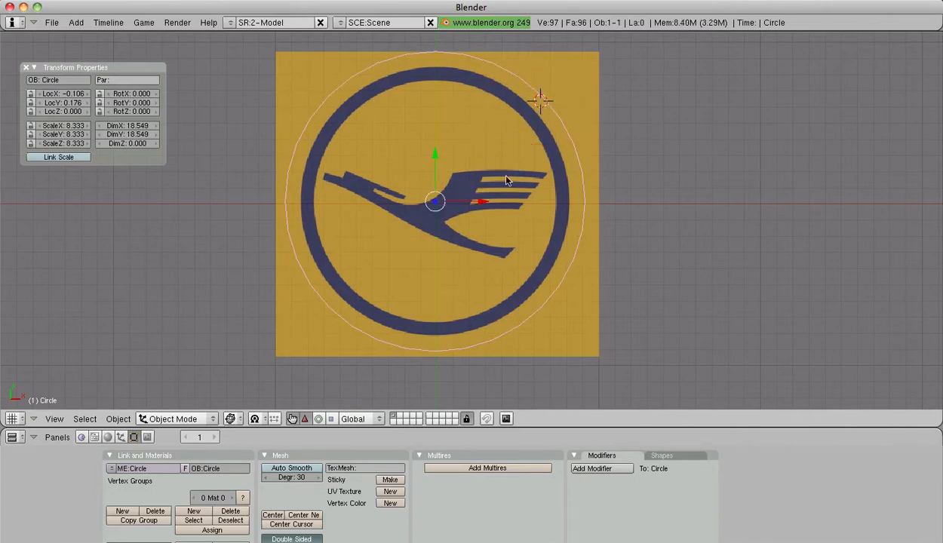
key(Tab)
right_click(437, 202)
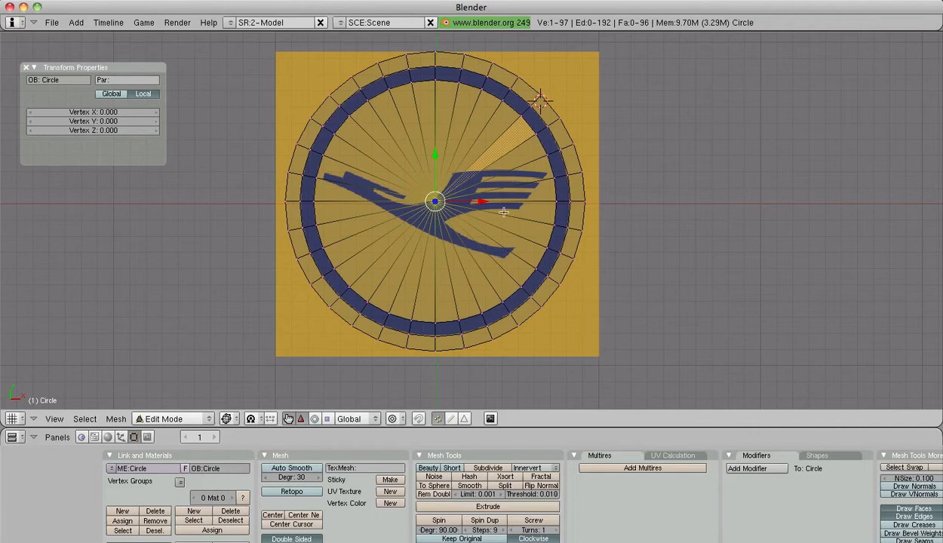
- Add a separate plane mesh in Object Mode and move it to the logo's centre, about X 0.029, Y 0.010
key(Tab)
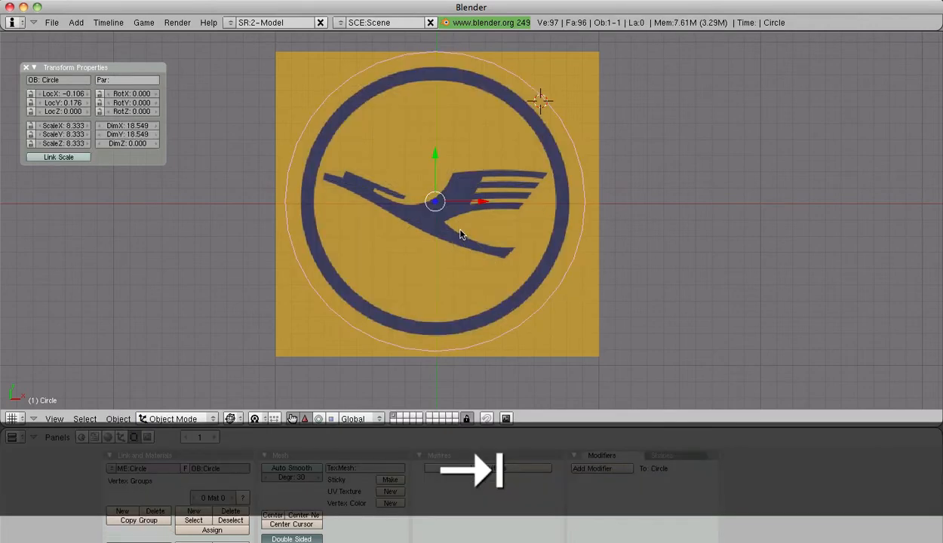
key(a)
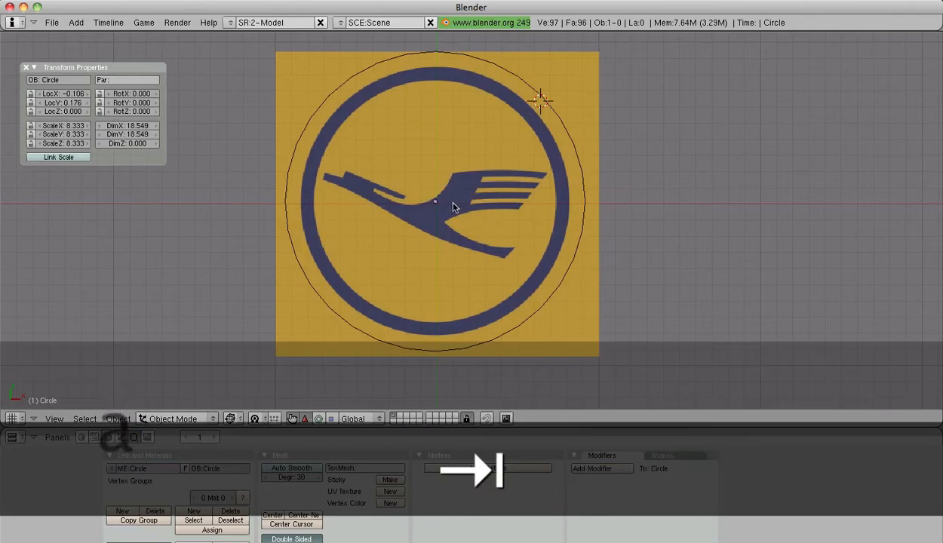
key(space)
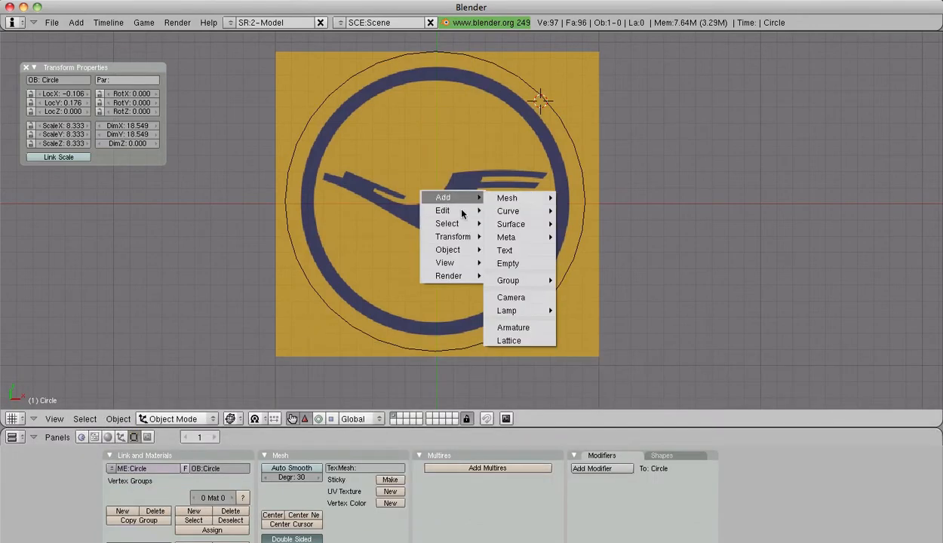
mouse_move(528, 198)
click(576, 197)
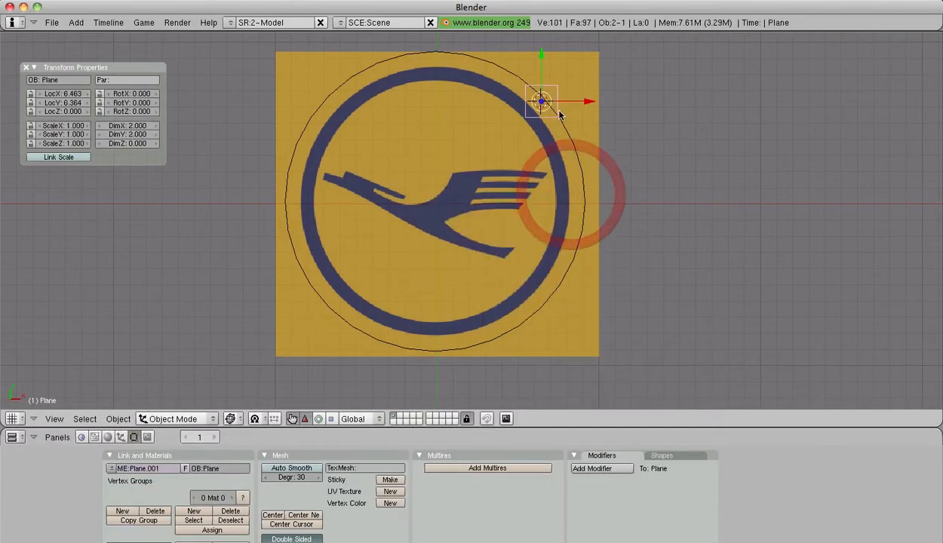
key(g)
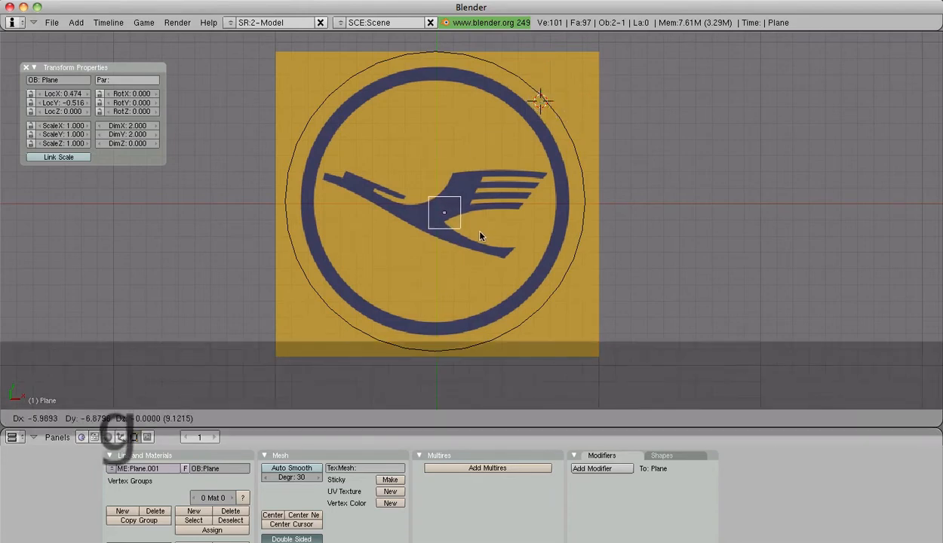
click(473, 225)
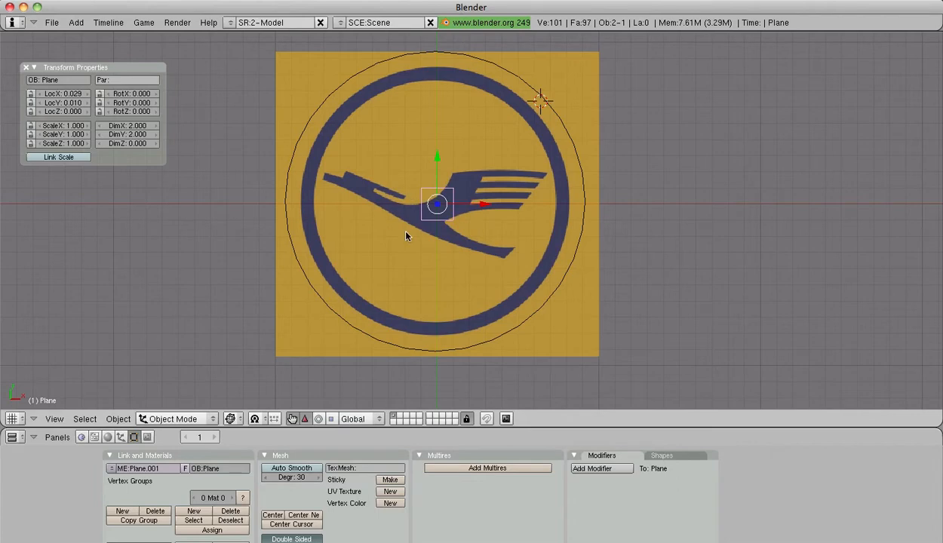
- Delete three of the plane's vertices, keeping and selecting only the one at local X 1.000, Y 1.000
scroll(458, 258, up, 3)
key(Tab)
scroll(483, 268, down, 1)
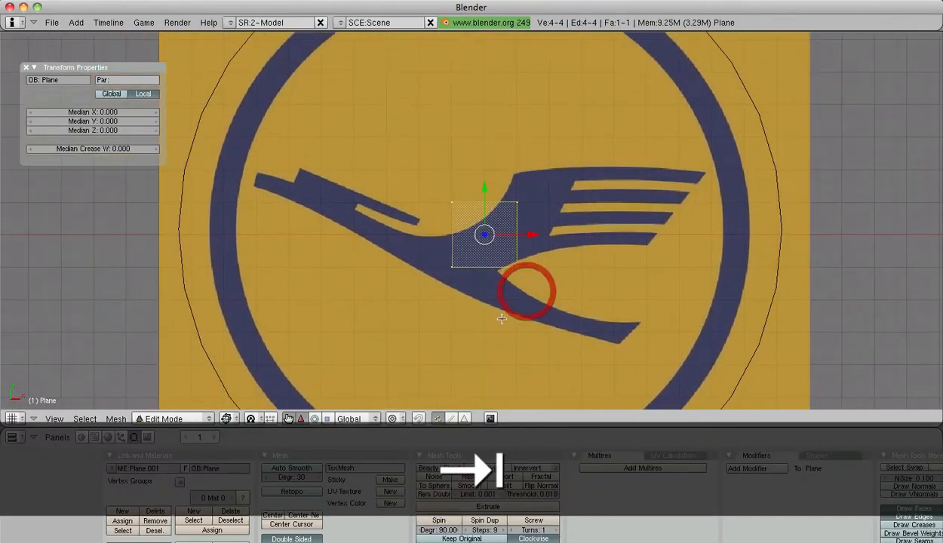
key(a)
right_click(451, 203)
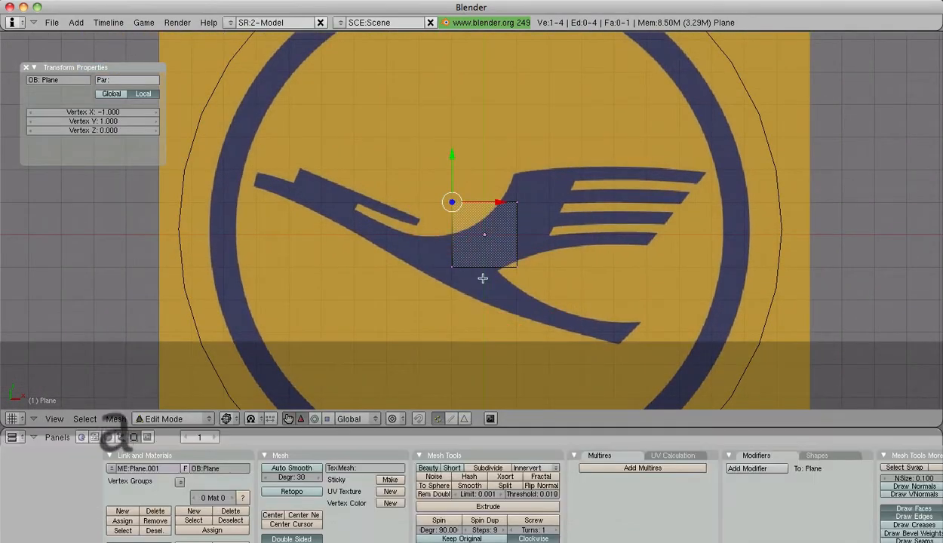
shift+right_click(464, 266)
shift+right_click(499, 265)
key(x)
click(491, 268)
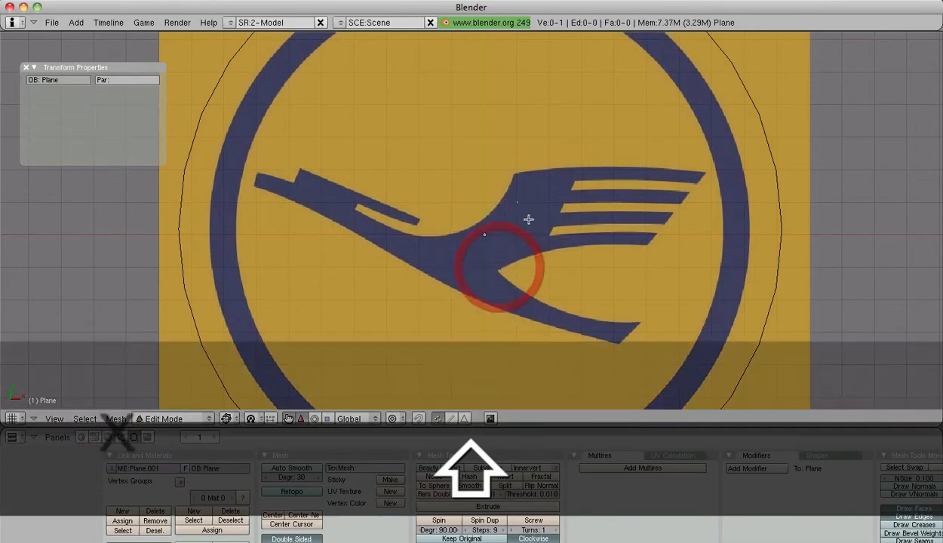
right_click(528, 219)
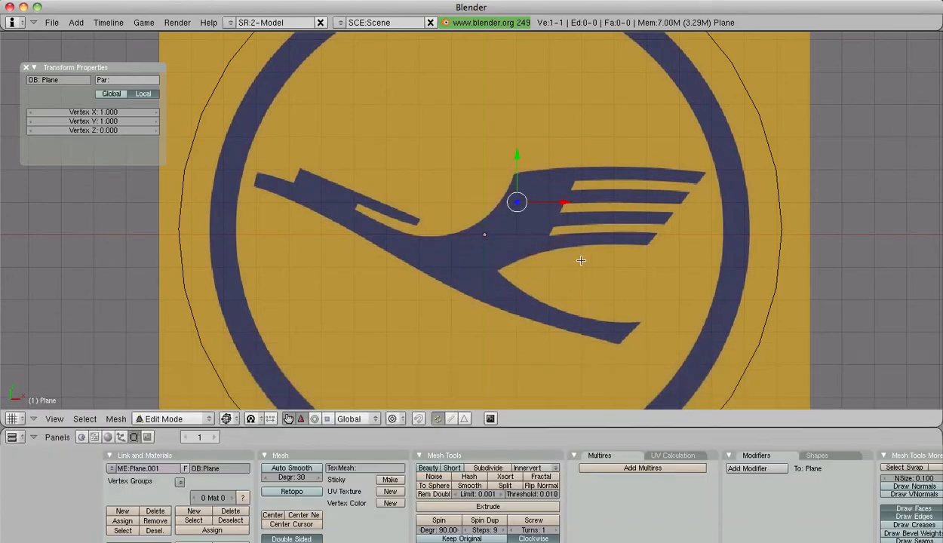
- Place the vertex at the beak's lower tip, about X -7.1, Y 1.5, and duplicate it along the beak's upper edge to the forehead corner
key(g)
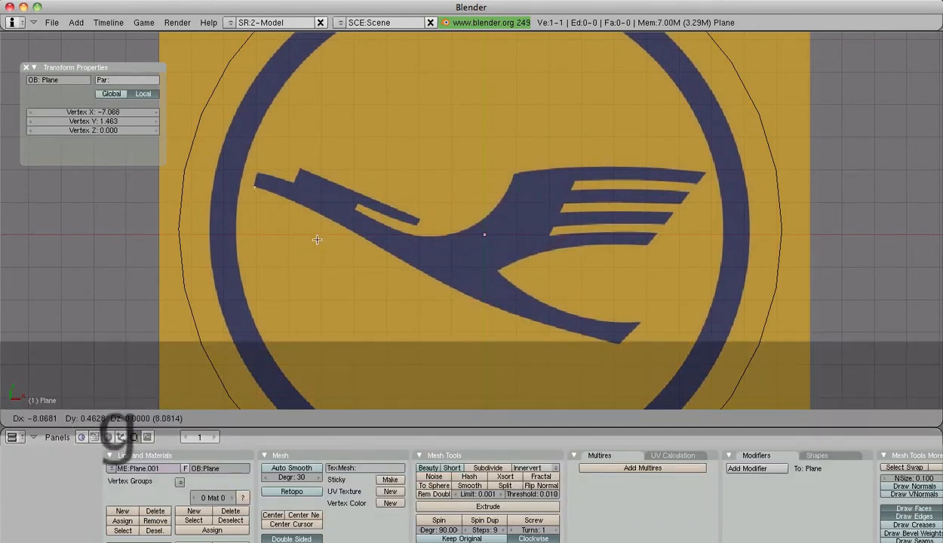
click(311, 238)
key(shift+d)
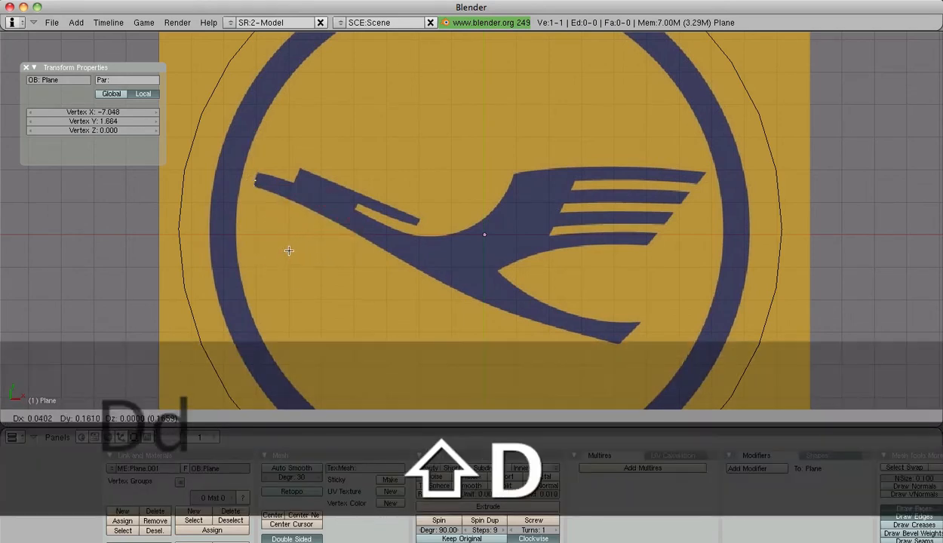
click(294, 243)
key(shift+d)
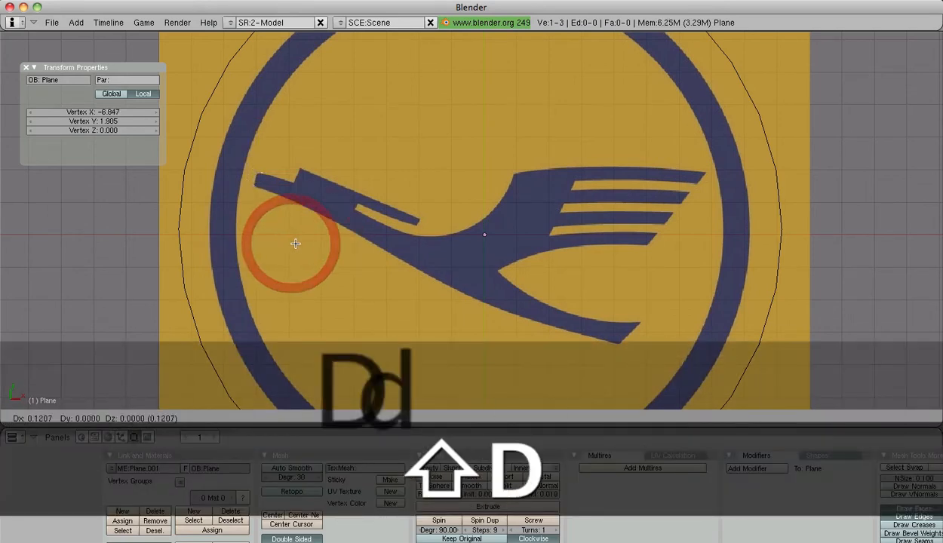
click(307, 248)
key(shift+d)
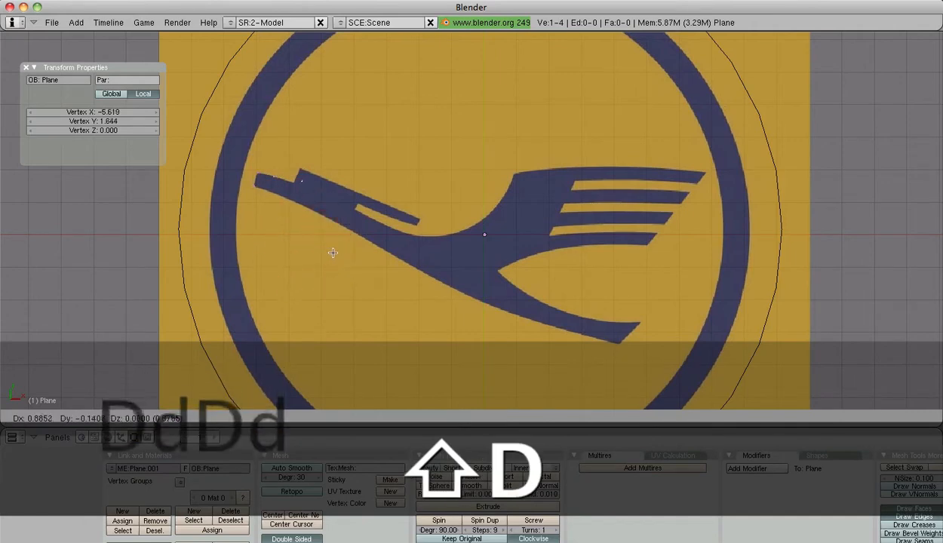
click(322, 251)
key(shift+d)
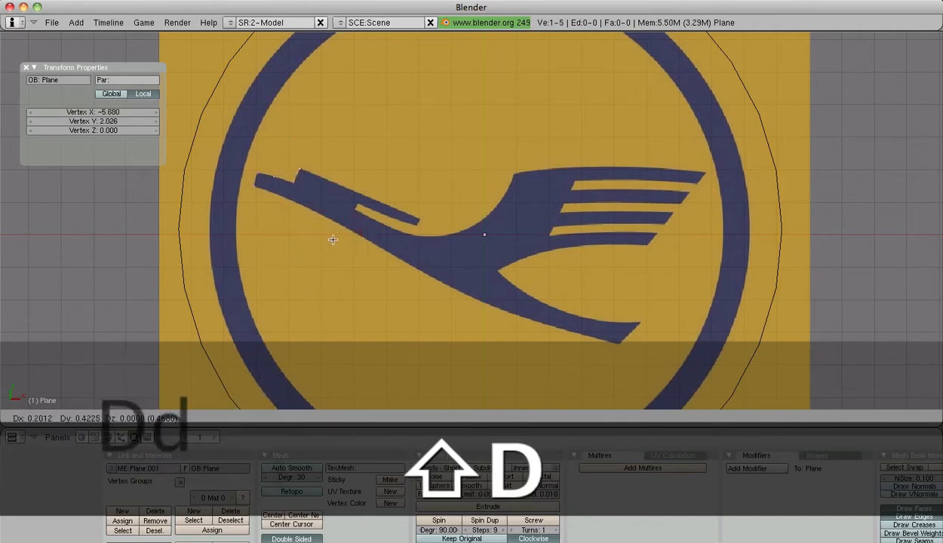
click(330, 240)
- Duplicate vertices along the head's long upper edge and onto both end corners of its thin strip, ending about X -2.06, Y 0.30
key(shift+d)
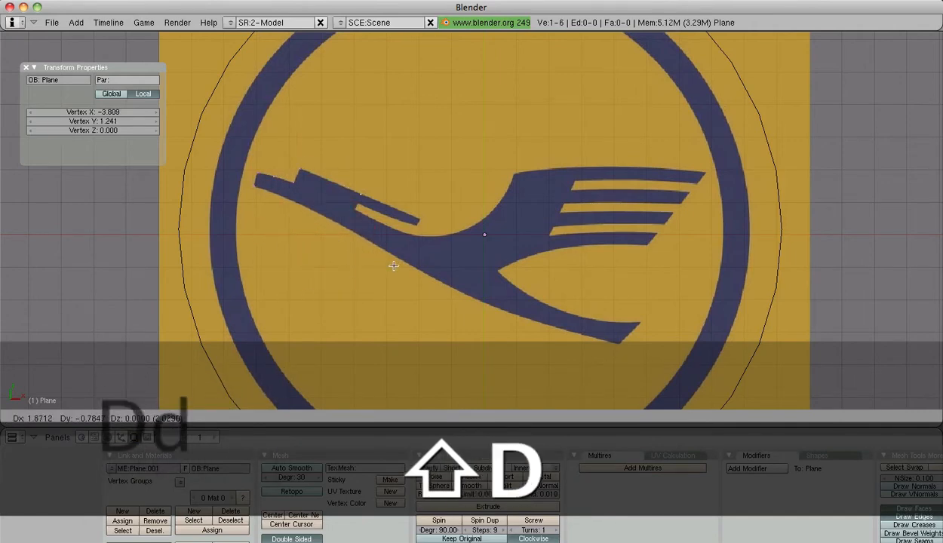
click(391, 263)
key(shift+d)
click(456, 291)
key(shift+d)
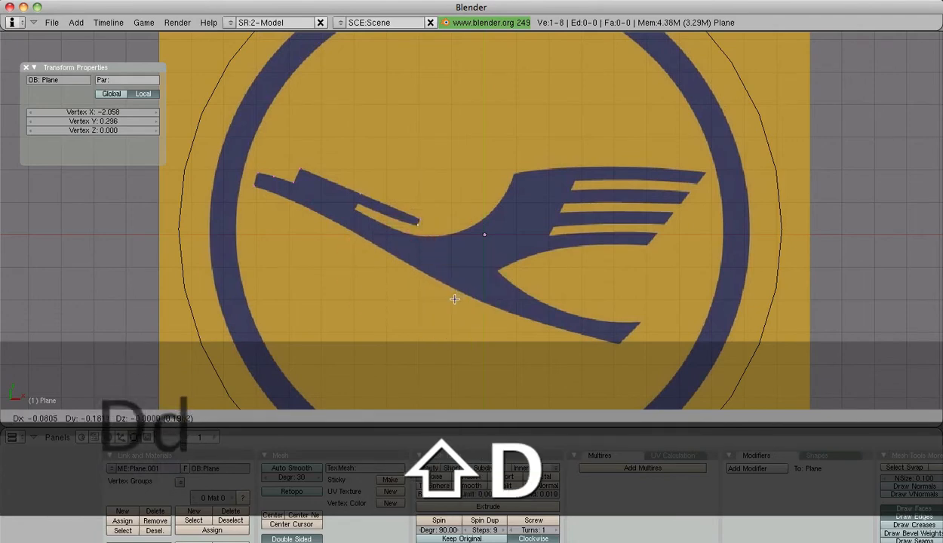
click(454, 296)
- Outline the narrow slot behind the head with duplicated vertices, along its upper edge inward and back along its lower edge
key(shift+d)
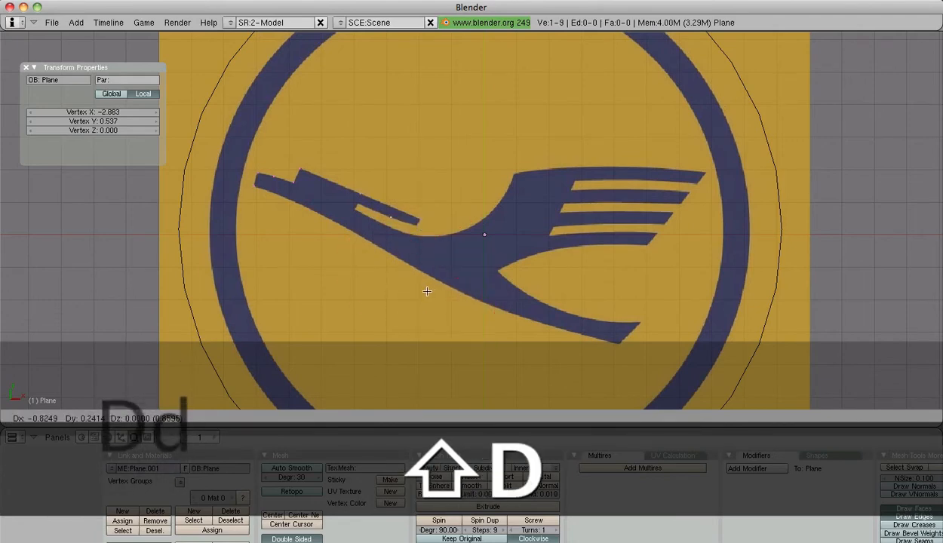
click(426, 289)
key(shift+d)
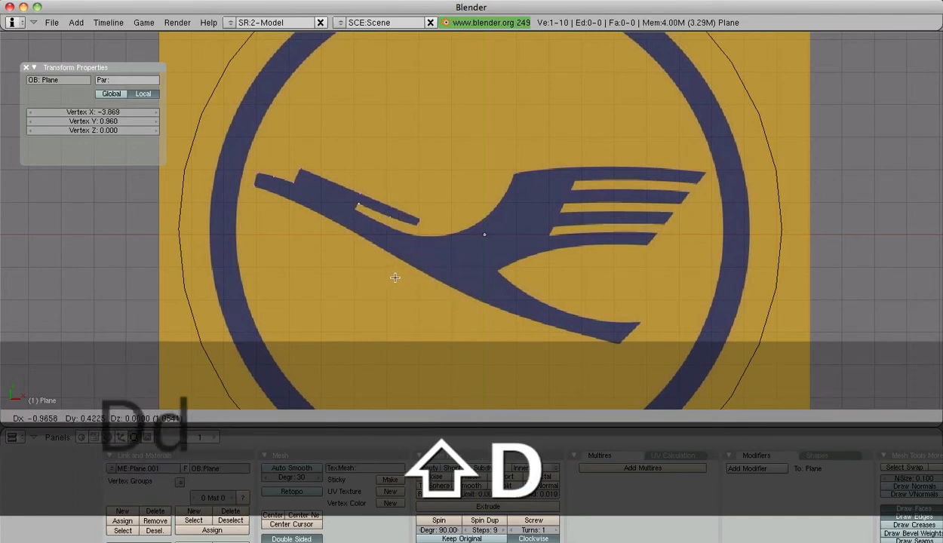
click(392, 277)
key(shift+d)
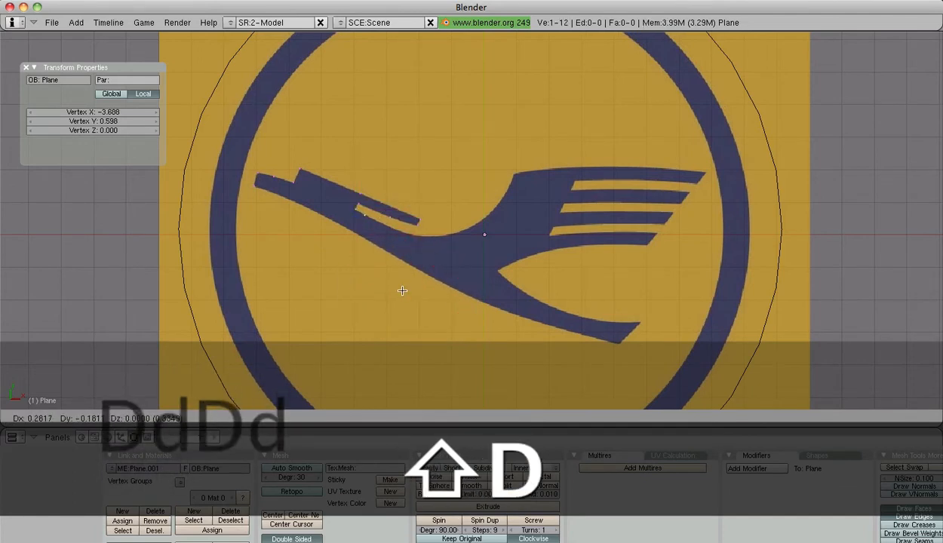
click(408, 293)
key(shift+d)
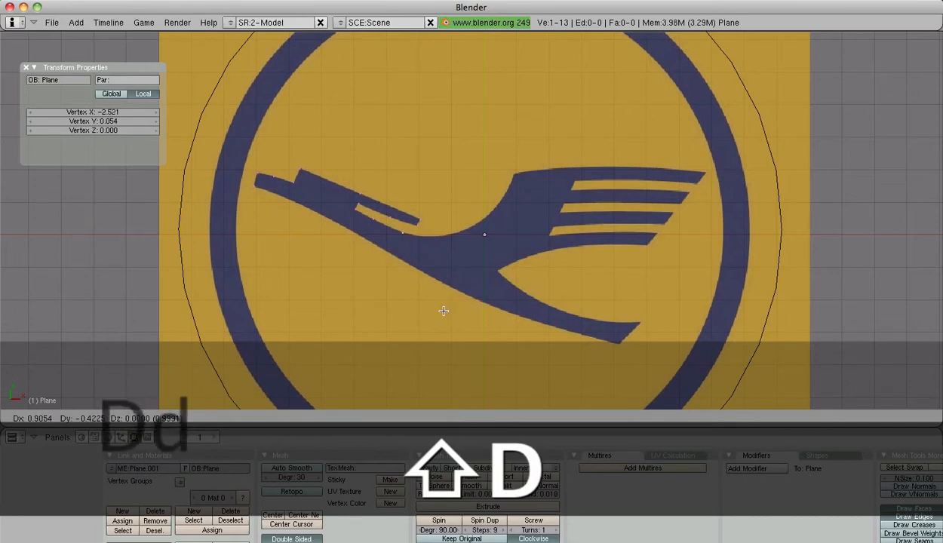
click(444, 311)
- Duplicate vertices along the bottom of the curve between neck and wing, up to about X -0.81, Y 0.03
key(shift+d)
click(463, 313)
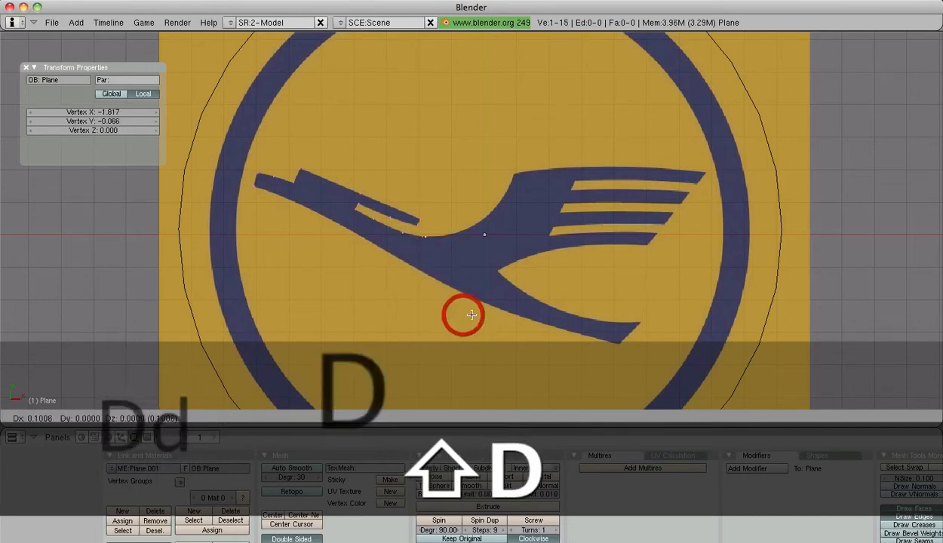
key(shift+d)
click(483, 314)
key(shift+d)
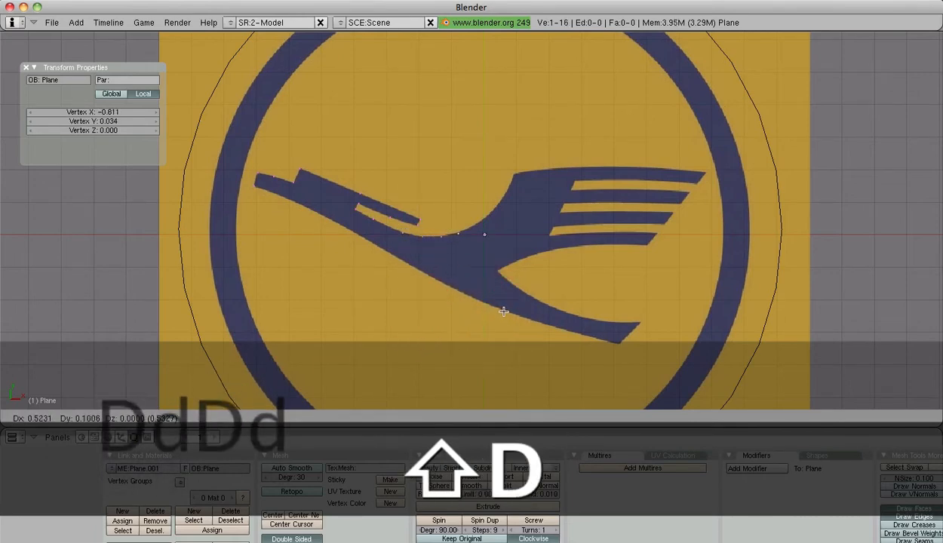
click(501, 313)
- Duplicate vertices up the wing's curved leading edge to its upper corner, about X 0.90, Y 1.85
key(shift+d)
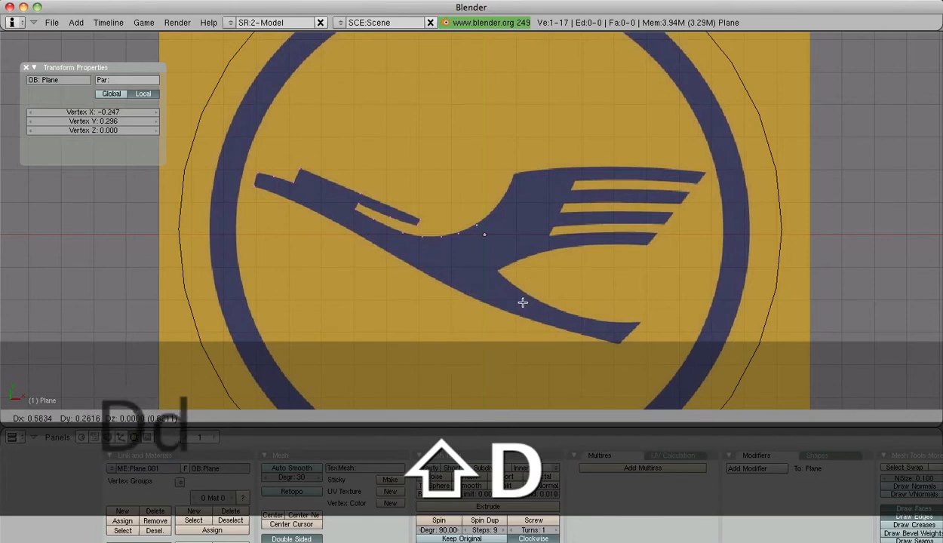
click(521, 304)
key(shift+d)
click(539, 289)
key(shift+d)
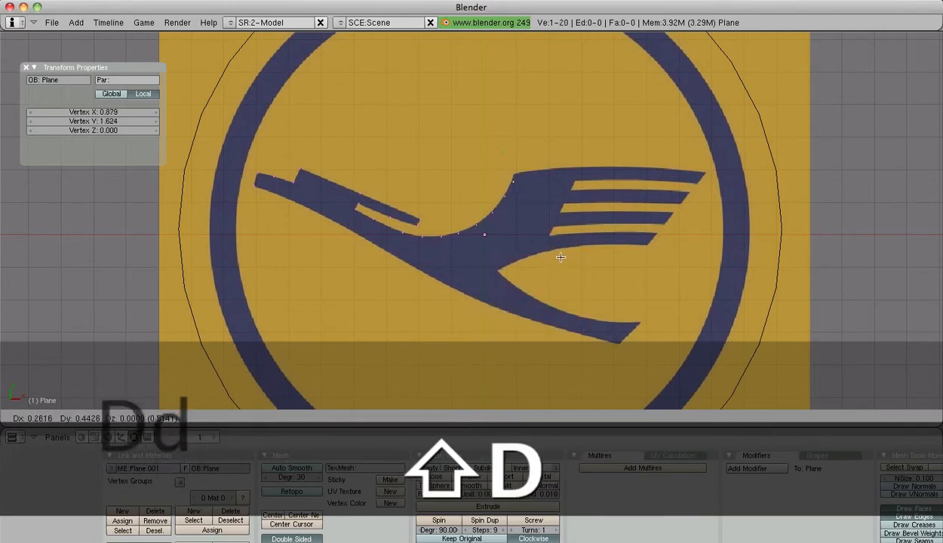
click(558, 259)
key(shift+d)
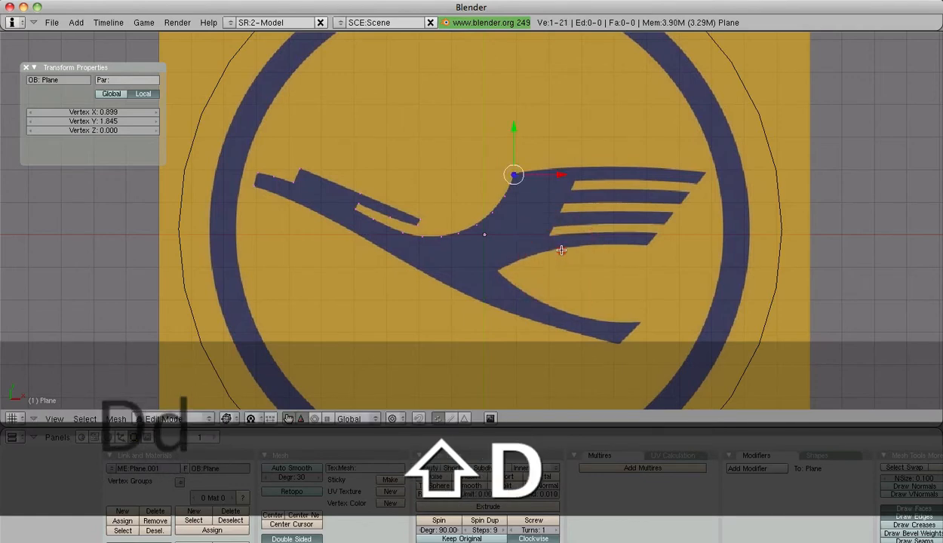
click(555, 252)
- Duplicate a row of vertices along the wing's top edge out to the uppermost feather's tip, about X 6.8, Y 1.9
key(shift+d)
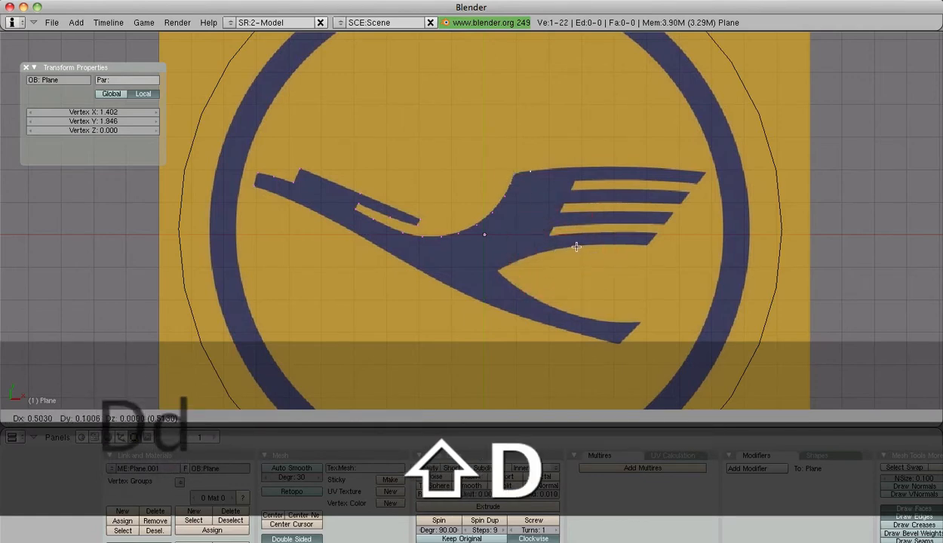
click(576, 246)
key(shift+d)
click(600, 245)
key(shift+d)
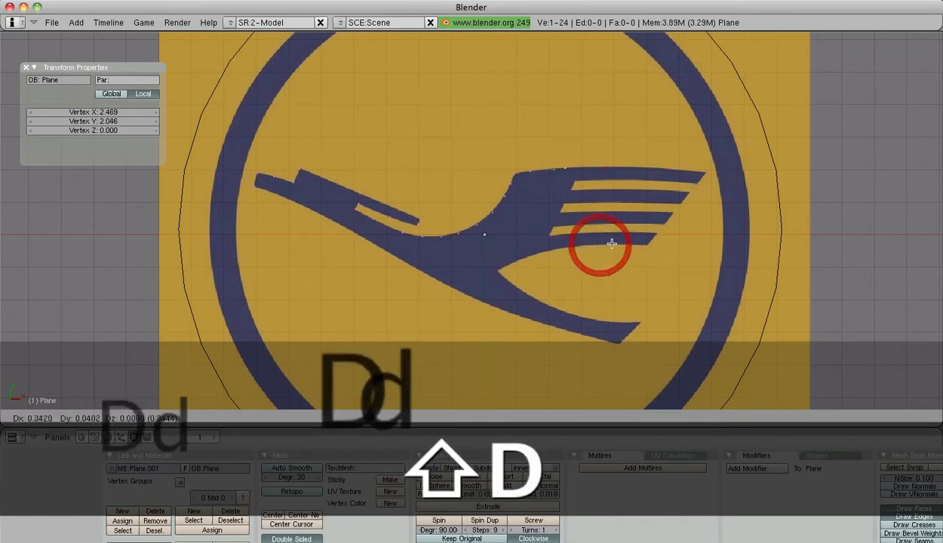
click(613, 240)
key(shift+d)
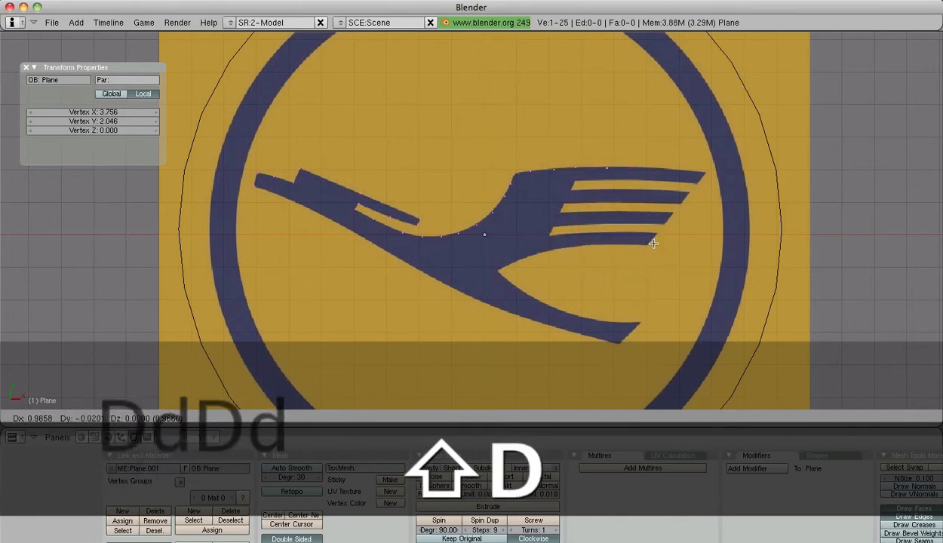
click(652, 242)
key(shift+d)
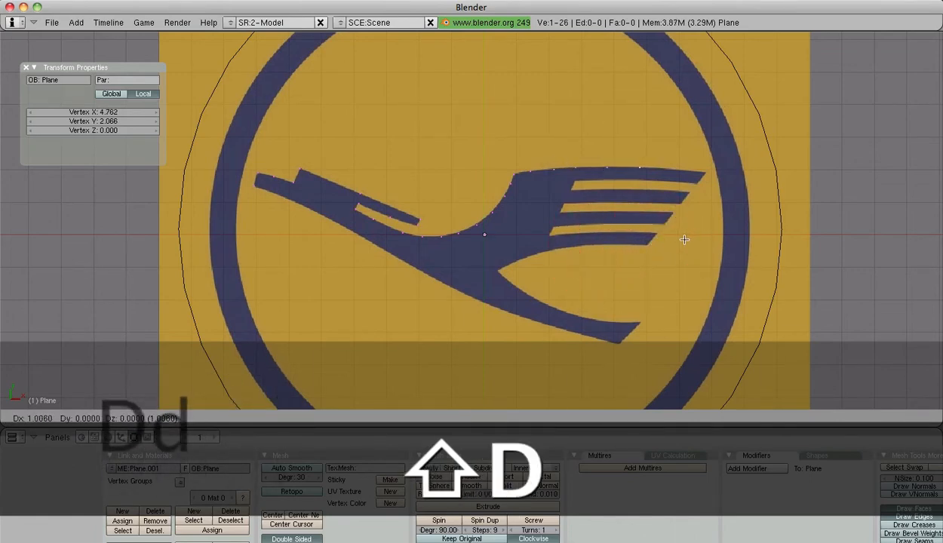
click(678, 236)
key(shift+d)
click(718, 238)
key(shift+d)
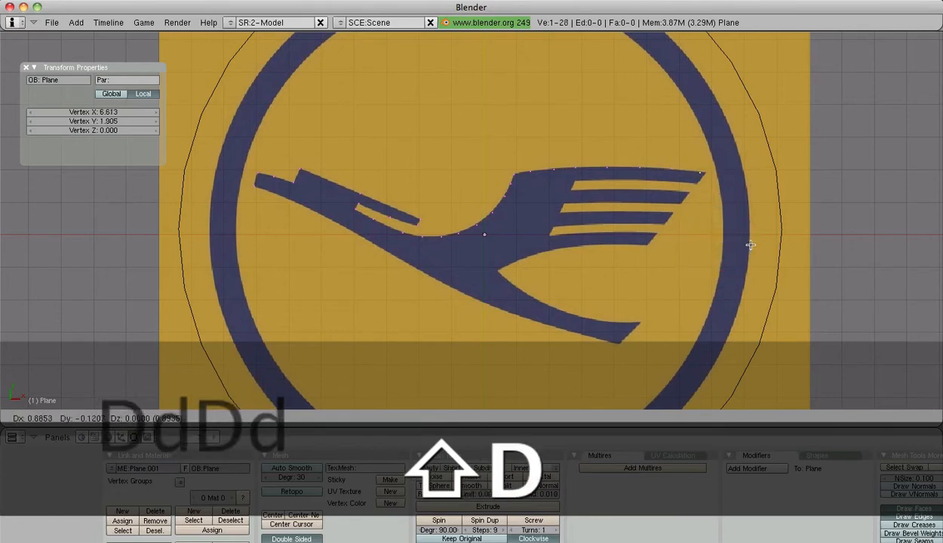
click(752, 246)
- Duplicate vertices down the slanted corners of the four feather tips, ending at the lowest feather's bottom corner, about X 5.08, Y -0.25
key(shift+d)
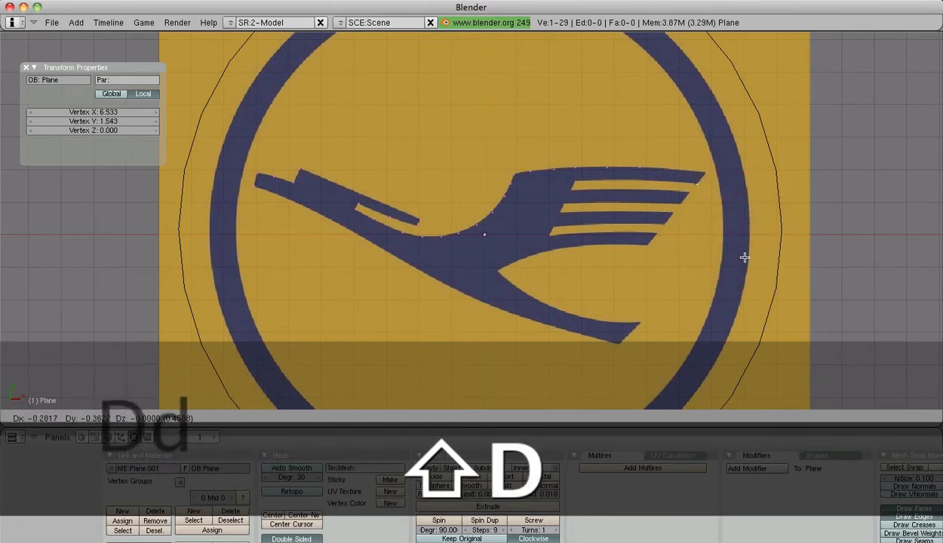
click(731, 268)
key(shift+d)
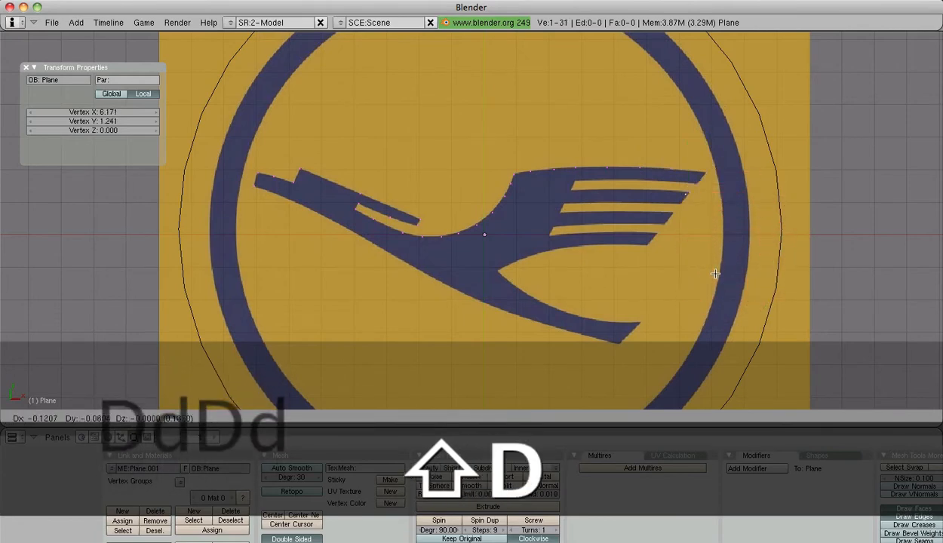
click(708, 280)
key(shift+d)
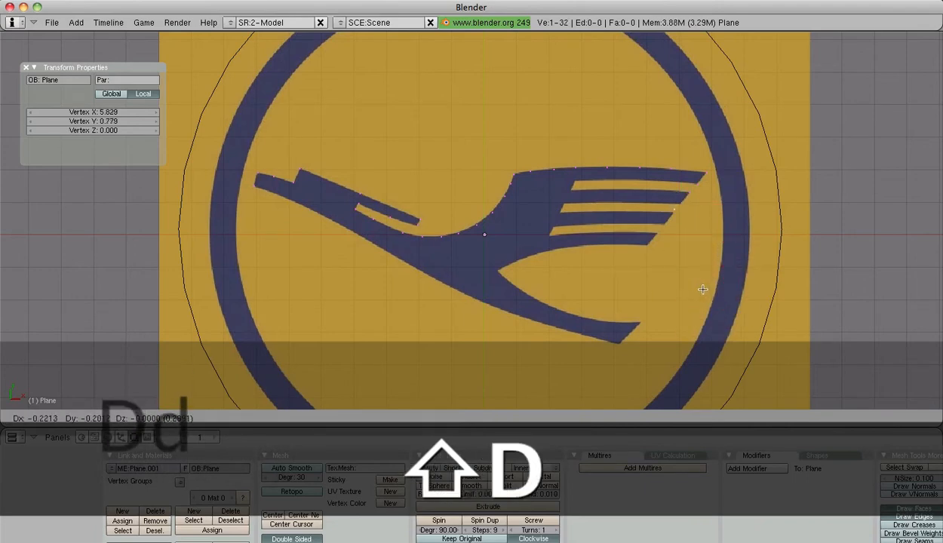
click(698, 294)
key(shift+d)
click(690, 307)
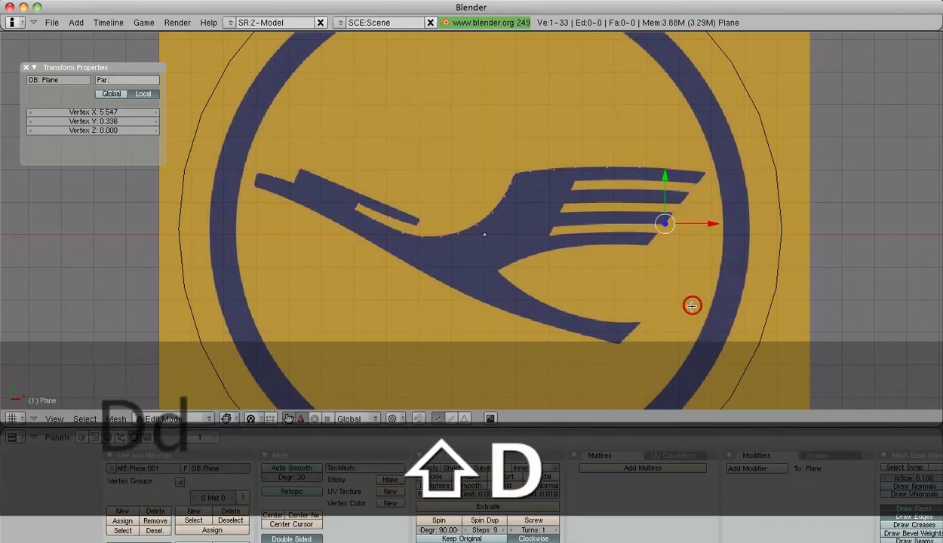
key(shift+d)
click(699, 296)
key(shift+d)
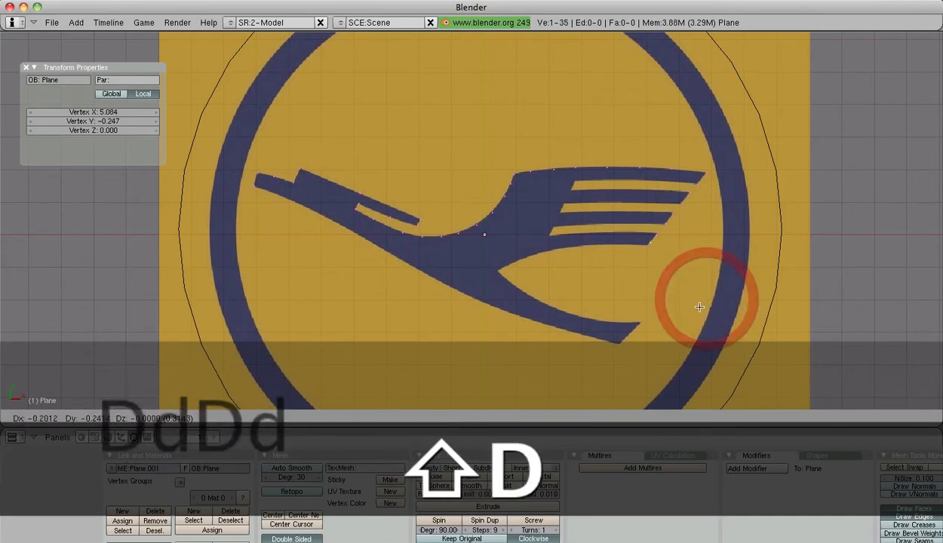
click(696, 309)
- Duplicate vertices along the lowest feather's upper edge inward to the gap's lower inner corner, about X 1.99, Y -0.07
key(shift+d)
click(680, 297)
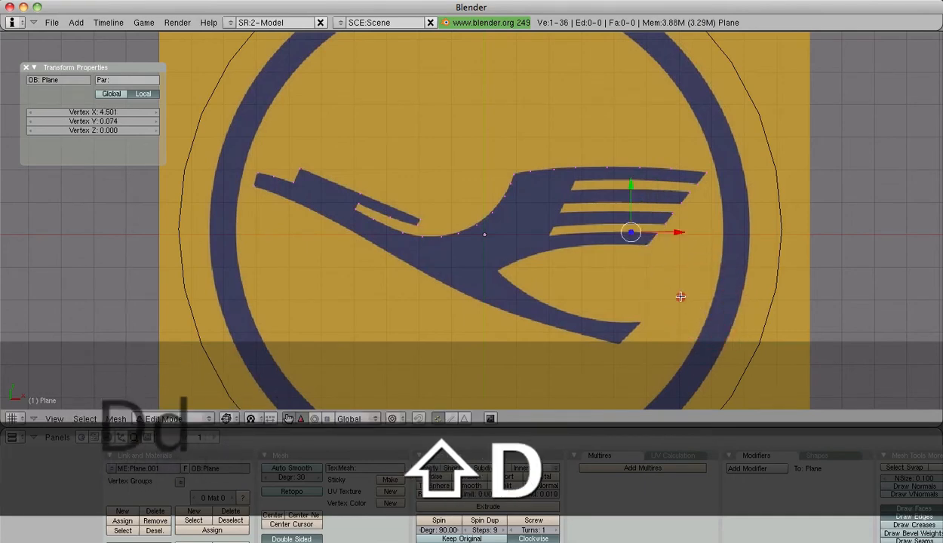
key(shift+d)
click(654, 297)
key(shift+d)
click(617, 299)
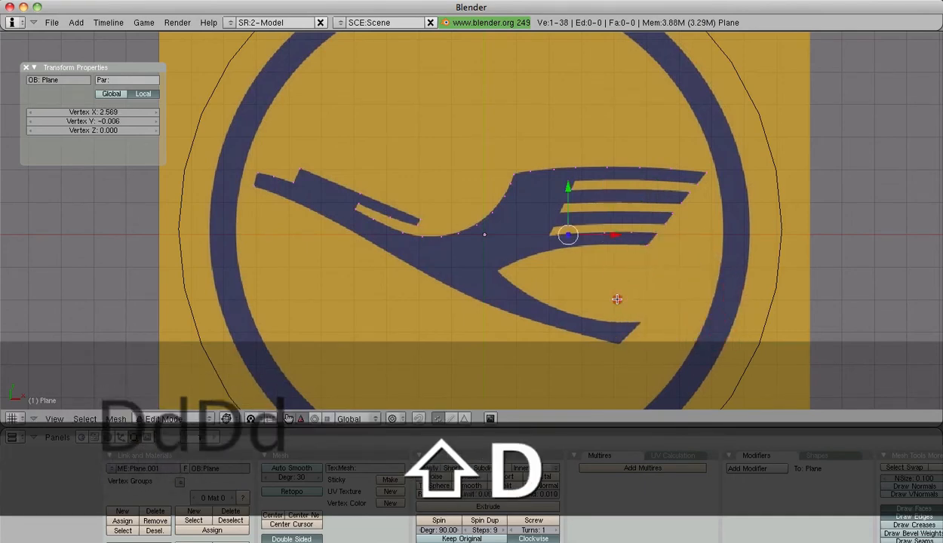
key(shift+d)
click(598, 301)
- Duplicate vertices to the lowest gap's upper inner corner and outward along the third feather's lower edge, to about X 4.16, Y 0.34
key(shift+d)
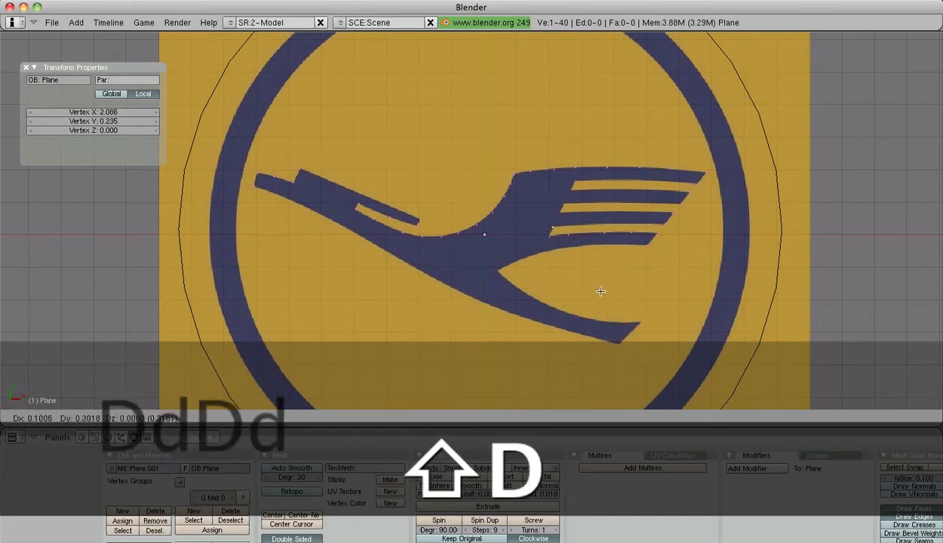
click(596, 290)
key(shift+d)
click(636, 280)
key(shift+d)
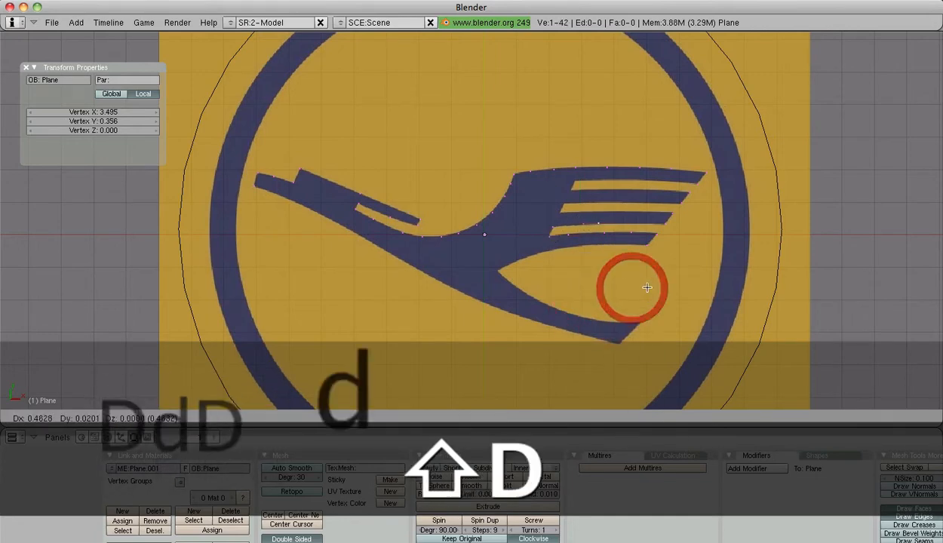
click(654, 282)
- Duplicate vertices along the third feather's upper edge inward to the middle gap's inner corner, about X 2.33, Y 0.68
key(shift+d)
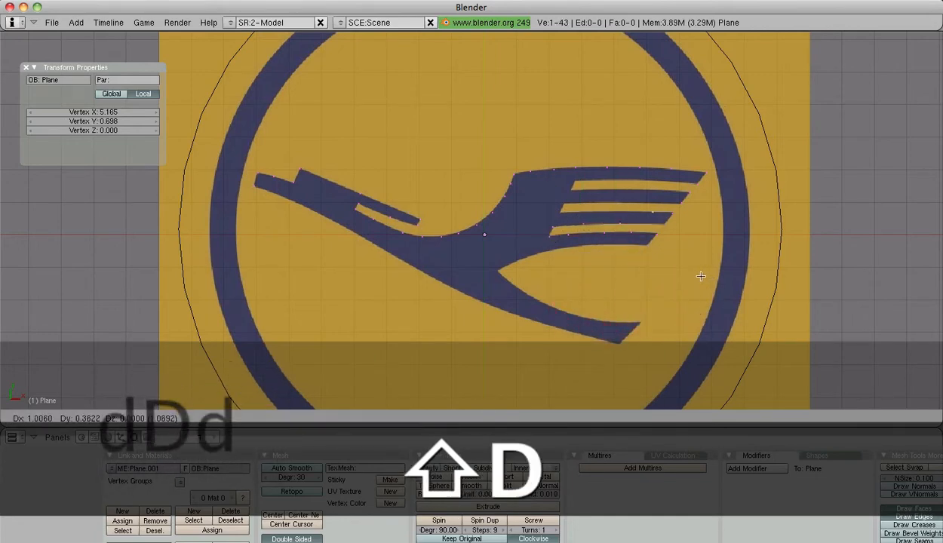
click(692, 275)
key(shift+d)
click(646, 277)
key(shift+d)
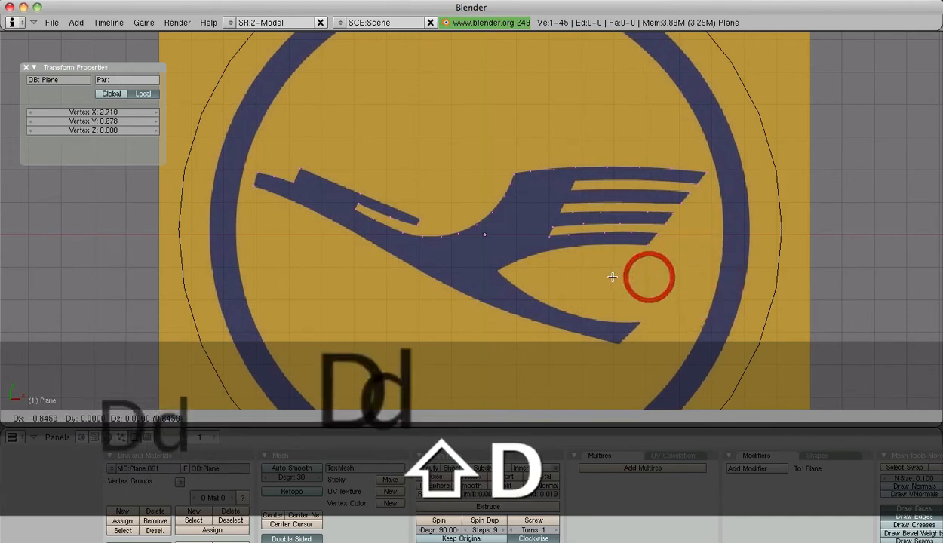
click(600, 277)
- Duplicate vertices to the middle gap's upper inner corner and outward along the second feather's lower edge, to about X 5.37, Y 0.96
key(shift+d)
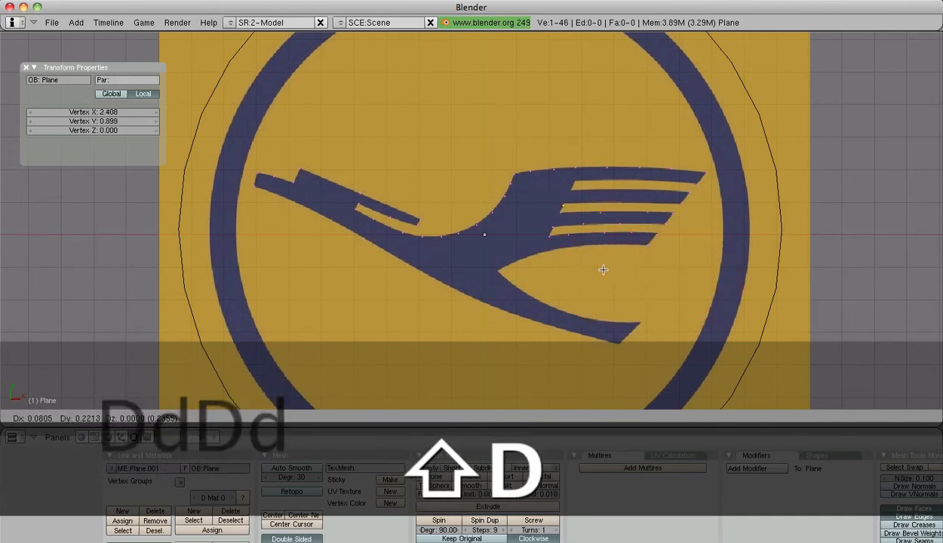
click(604, 268)
key(shift+d)
click(624, 266)
key(shift+d)
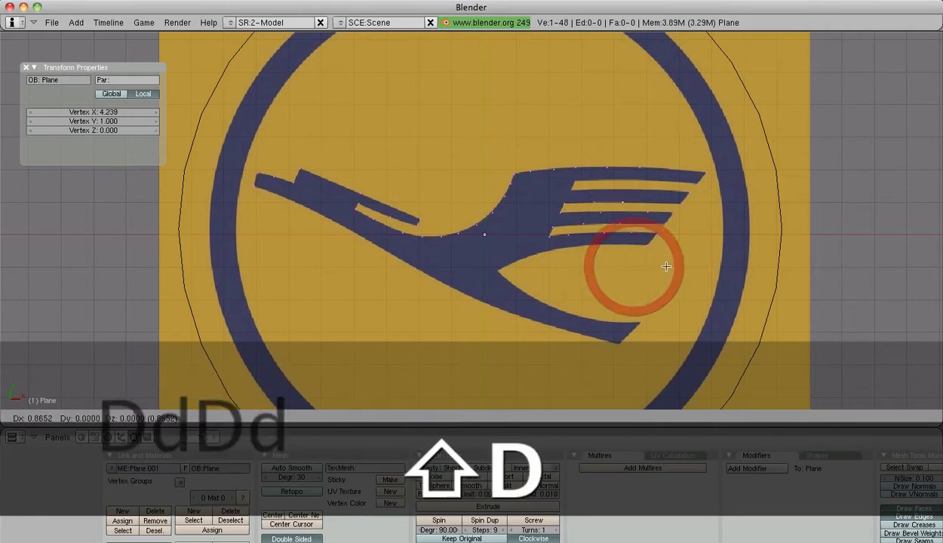
click(669, 268)
key(shift+d)
click(702, 265)
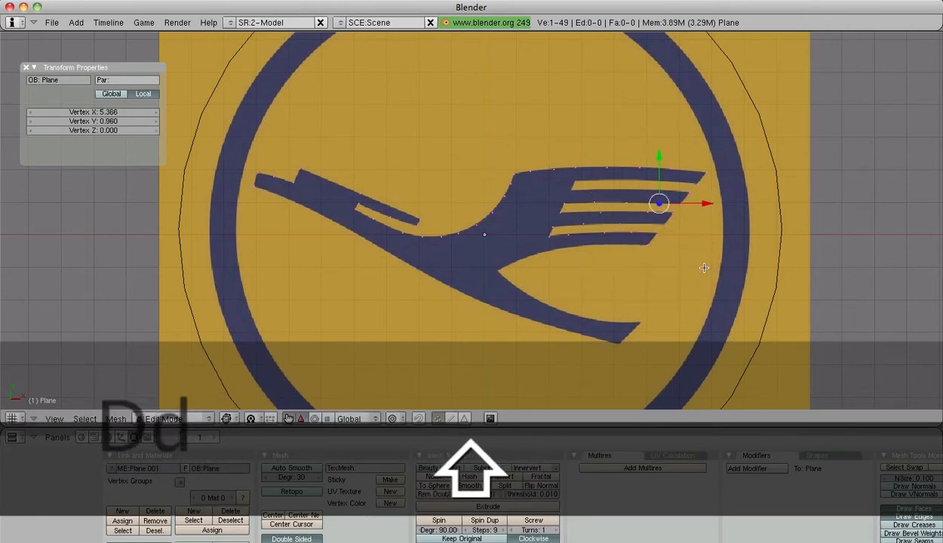
- Duplicate vertices from the second feather's outer tip inward along its upper edge, below the top gap
key(shift+d)
click(709, 254)
key(shift+d)
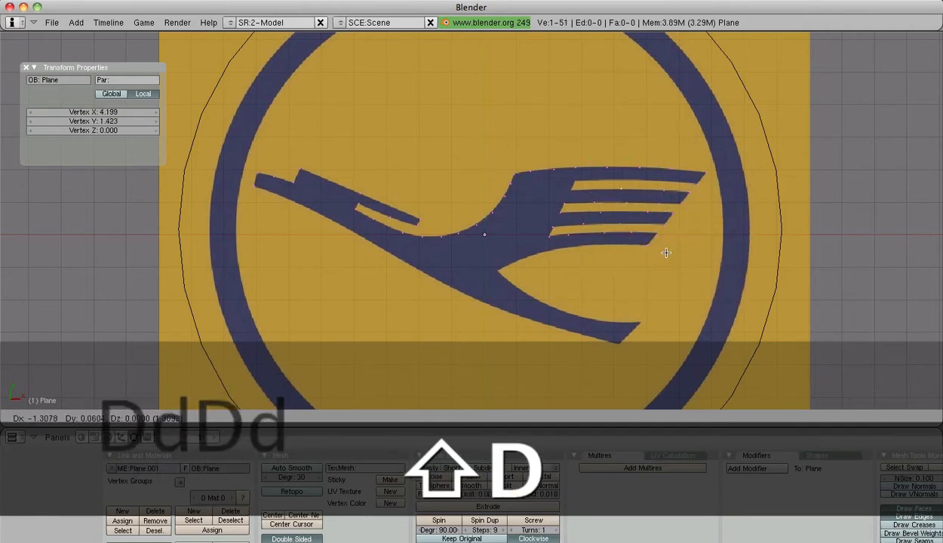
click(669, 253)
key(shift+d)
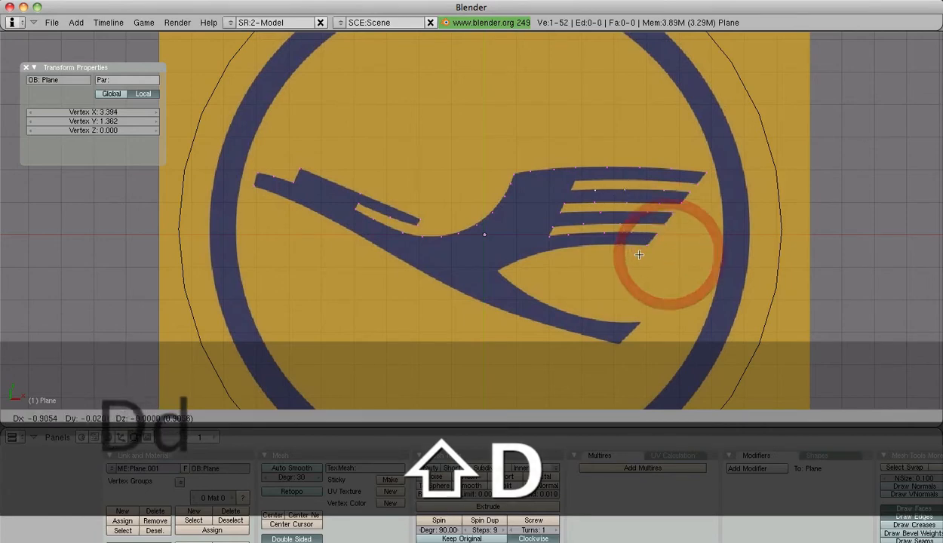
click(645, 253)
- Duplicate vertices across the top gap and outward along the first feather's lower edge, to about X 5.43, Y 1.66
key(shift+d)
click(641, 243)
key(shift+d)
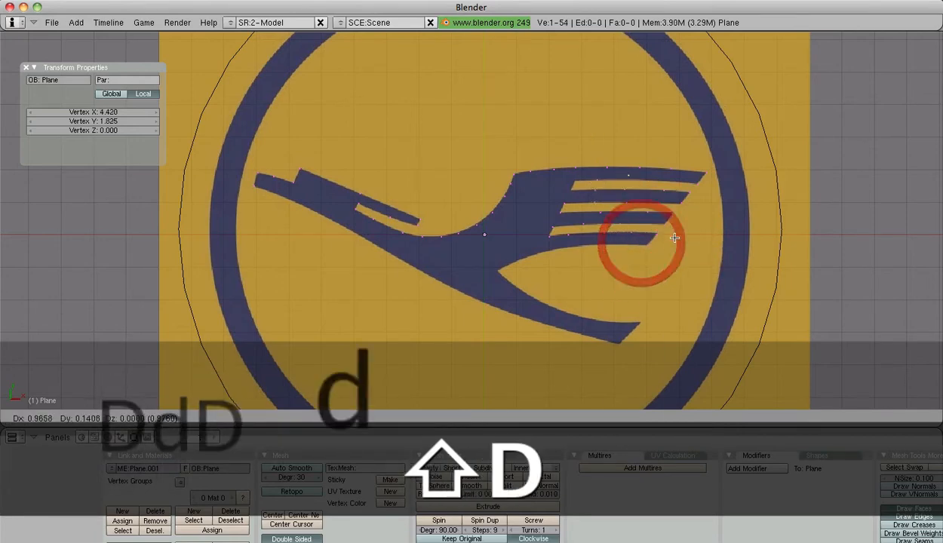
click(672, 240)
key(shift+d)
right_click(714, 241)
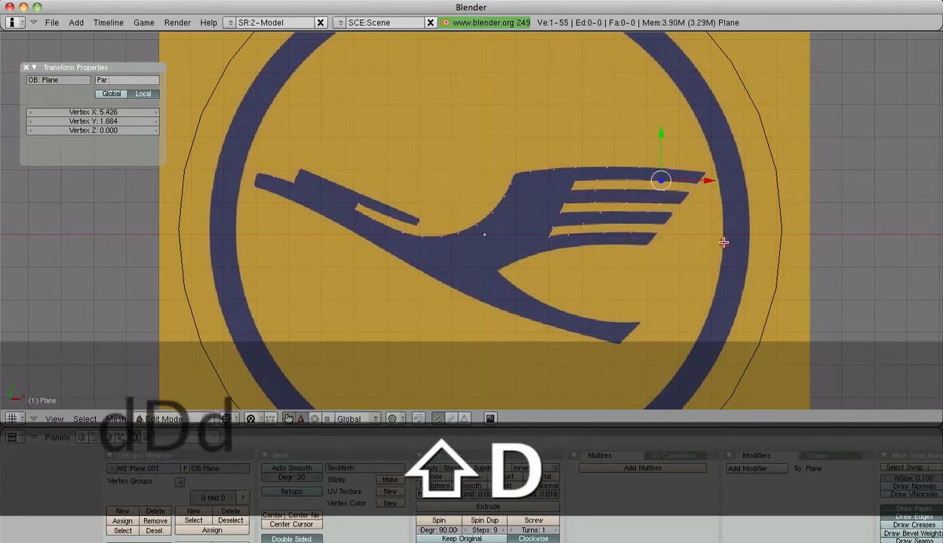
- Start saving the scene and name the file Lufthansa_logo.blend
click(54, 23)
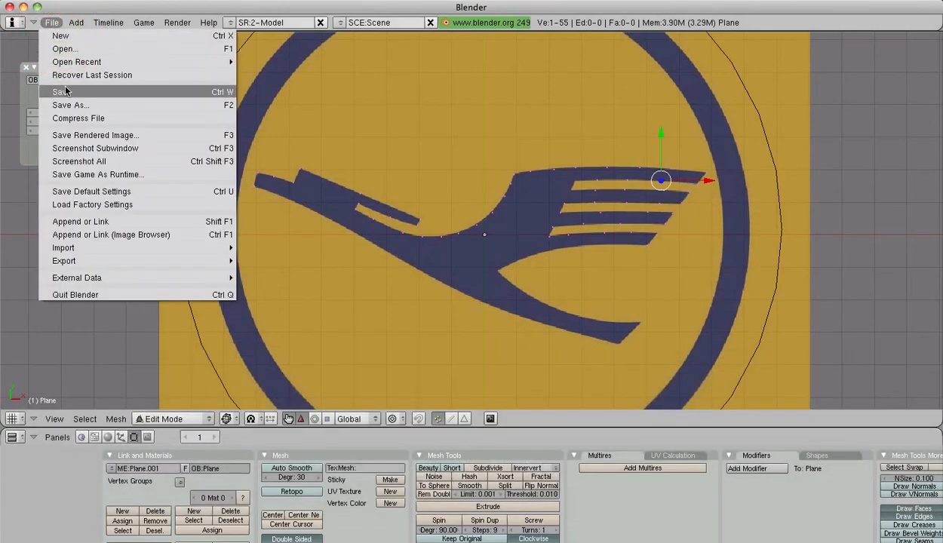
click(66, 92)
click(56, 64)
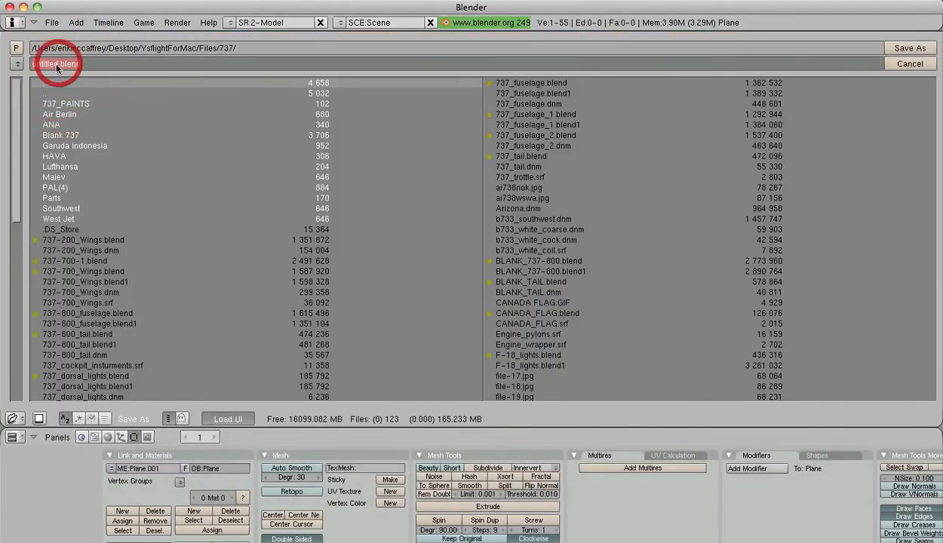
key(BackSpace)
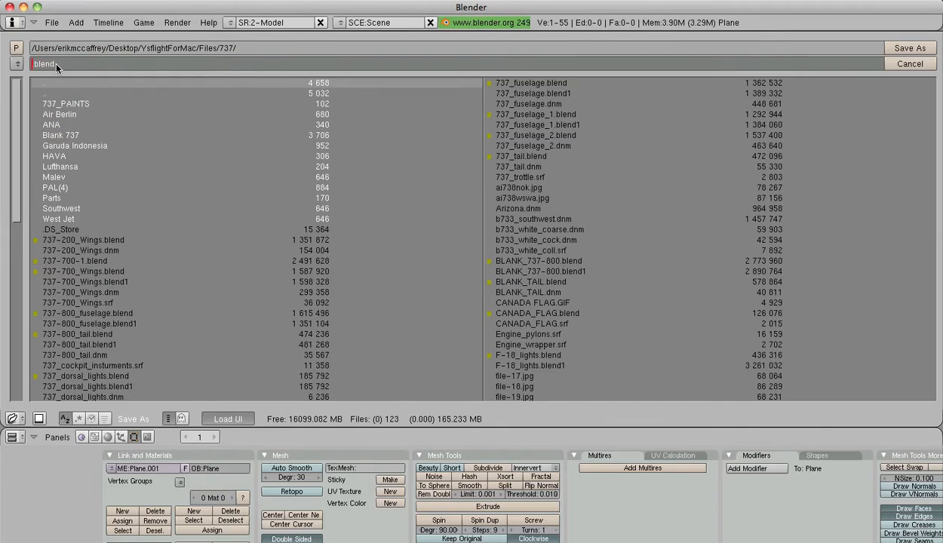
text(Lu)
text(fthansa)
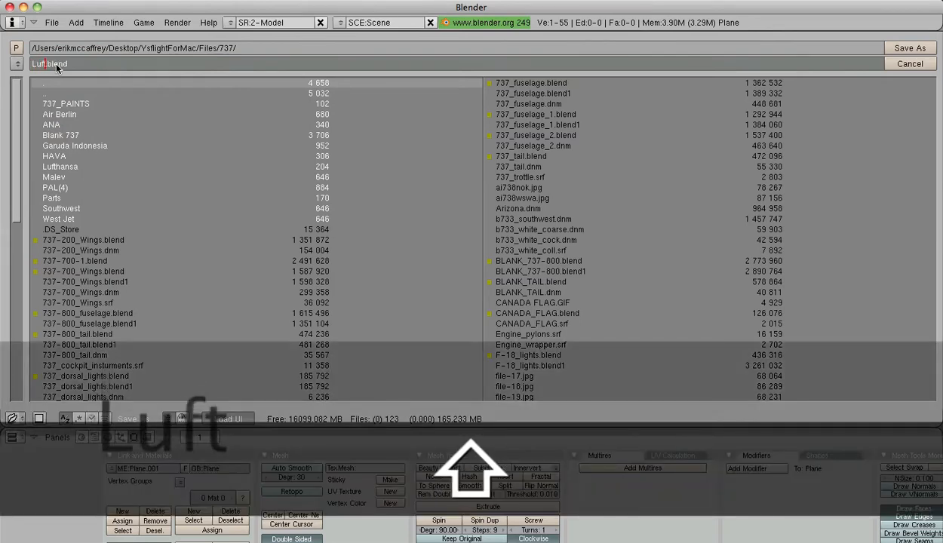
text(_logo)
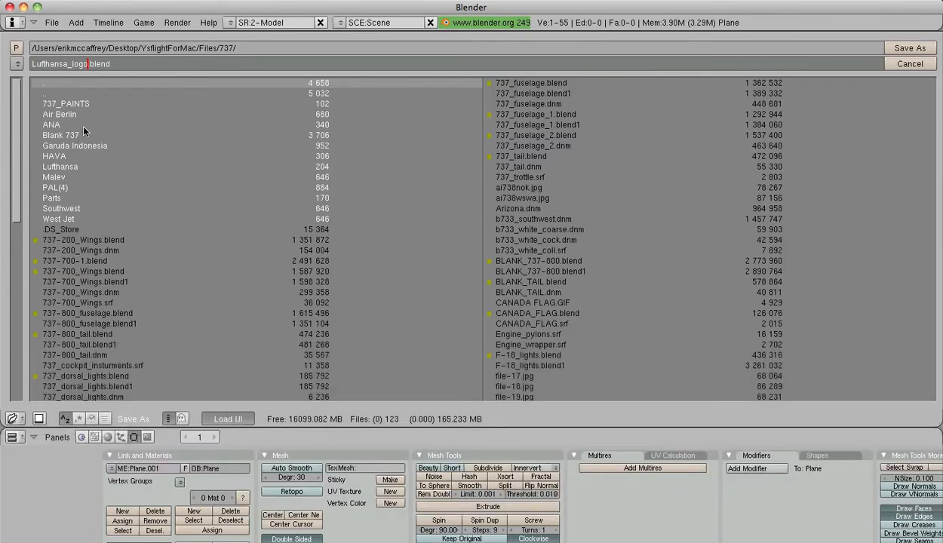
- Save the named file in the Lufthansa folder inside the 737 directory
click(61, 175)
click(59, 178)
click(38, 91)
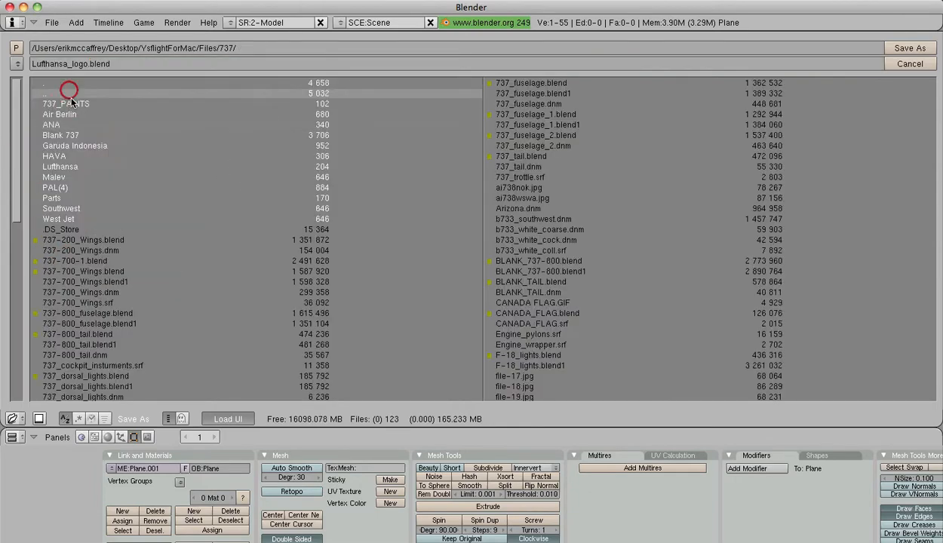
click(85, 168)
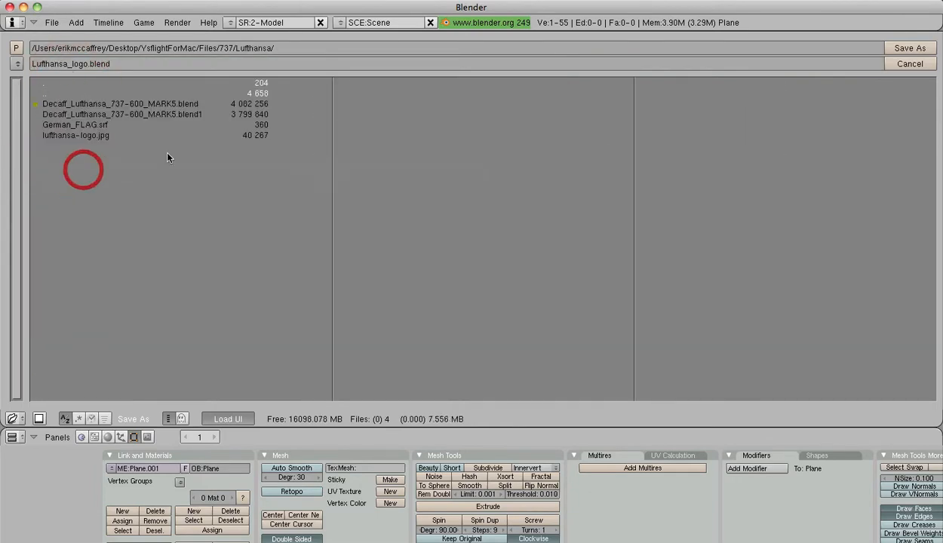
click(923, 49)
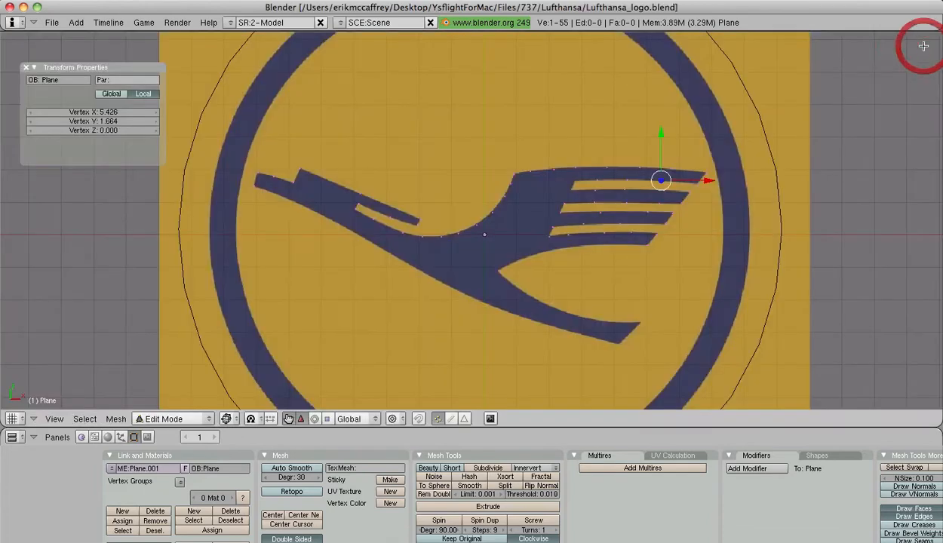
- Try to open Garudia_Visit_2008.srf directly from the 737/Garuda Indonesia folder
click(52, 22)
click(60, 44)
click(54, 92)
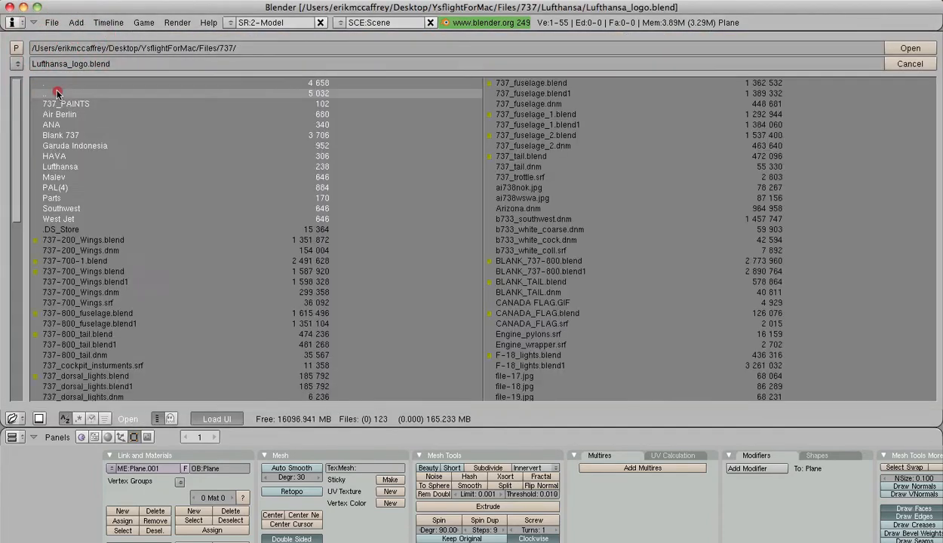
click(85, 146)
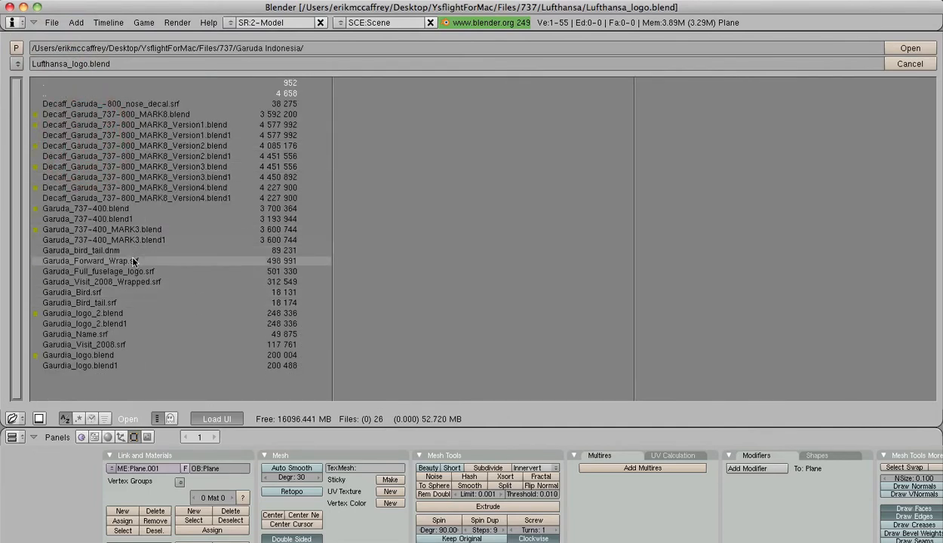
click(117, 342)
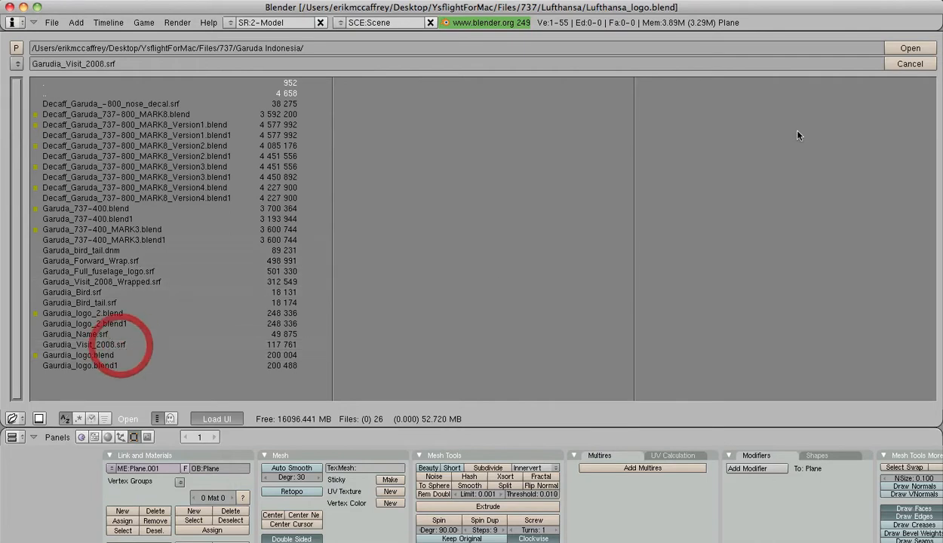
click(908, 49)
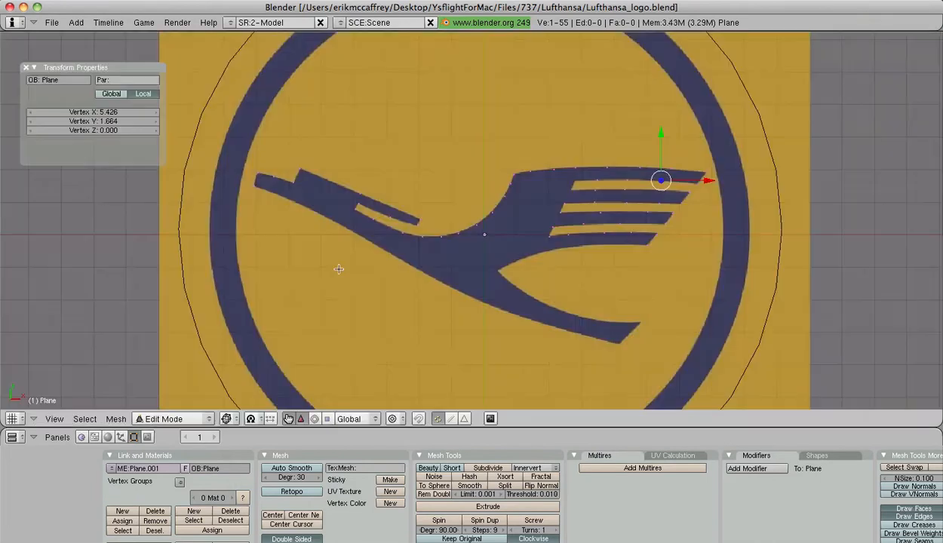
- Start a new scene and delete all of its default objects
click(51, 22)
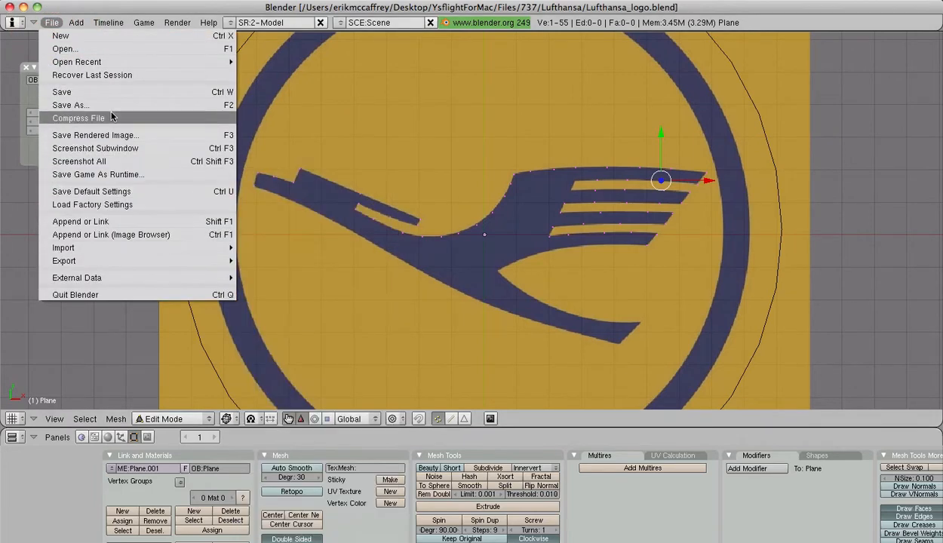
click(96, 36)
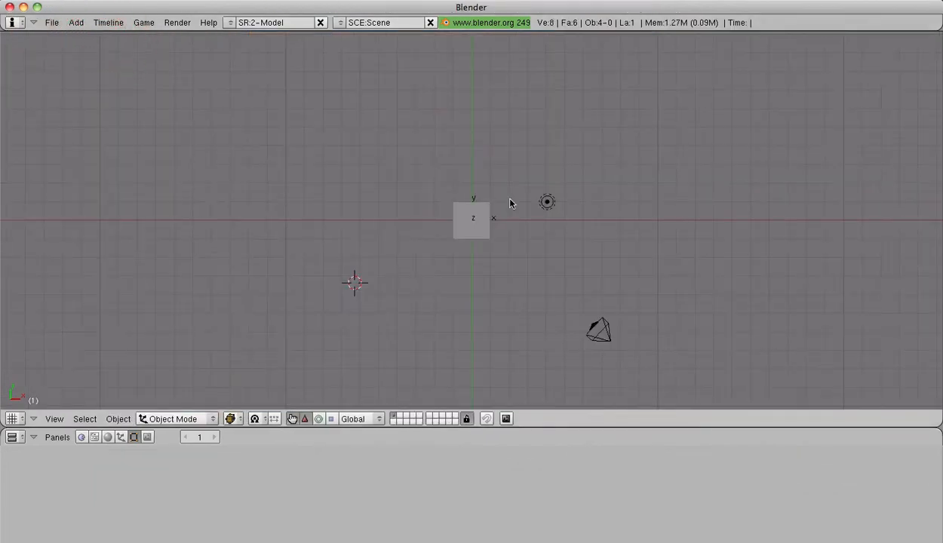
key(a)
key(x)
click(509, 209)
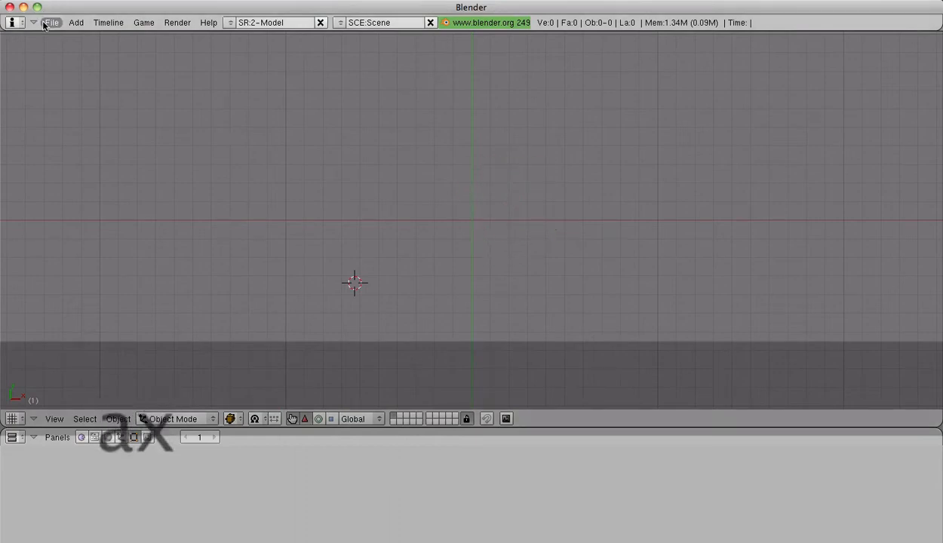
- Import Garudia_Visit_2008.srf from the 737/Garuda Indonesia folder with the surf (.srf) and DynaModel (.dnm) importer
click(51, 22)
mouse_move(80, 248)
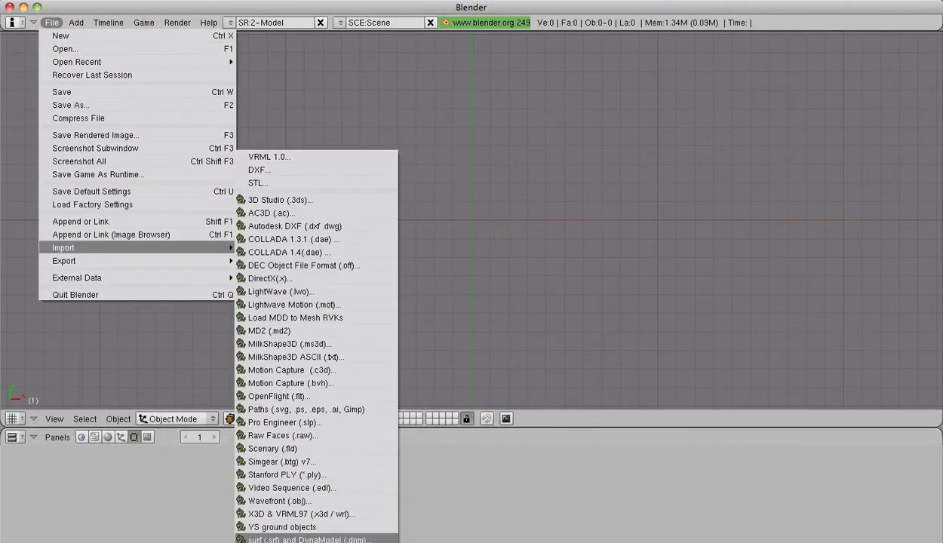
click(306, 538)
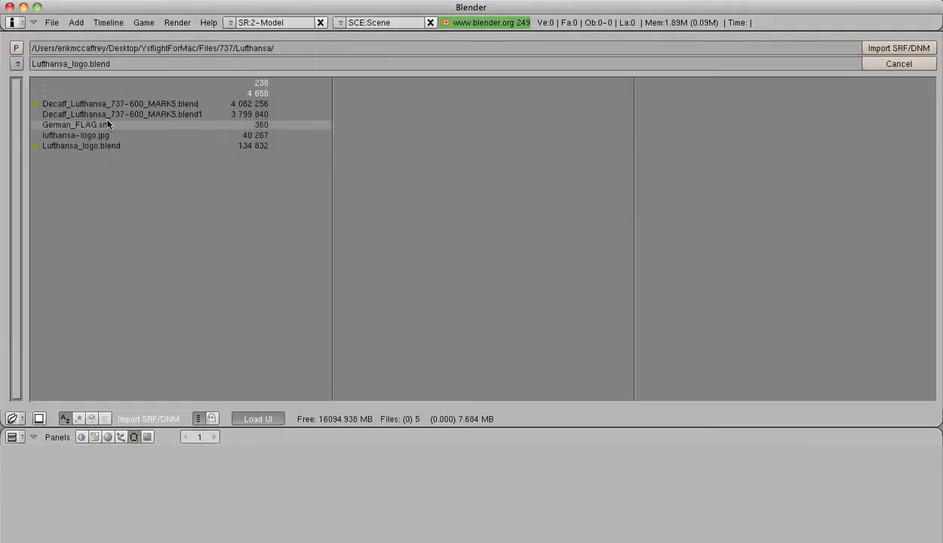
click(92, 93)
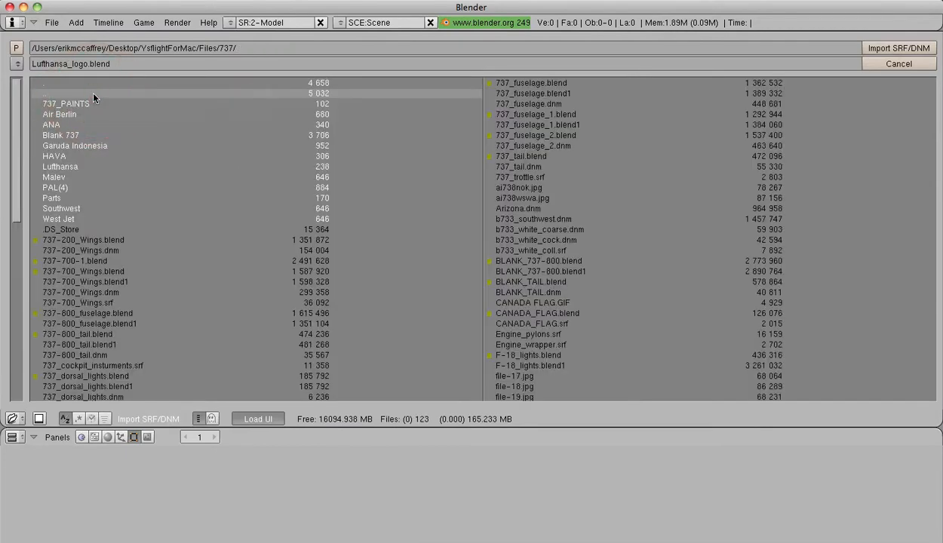
click(79, 146)
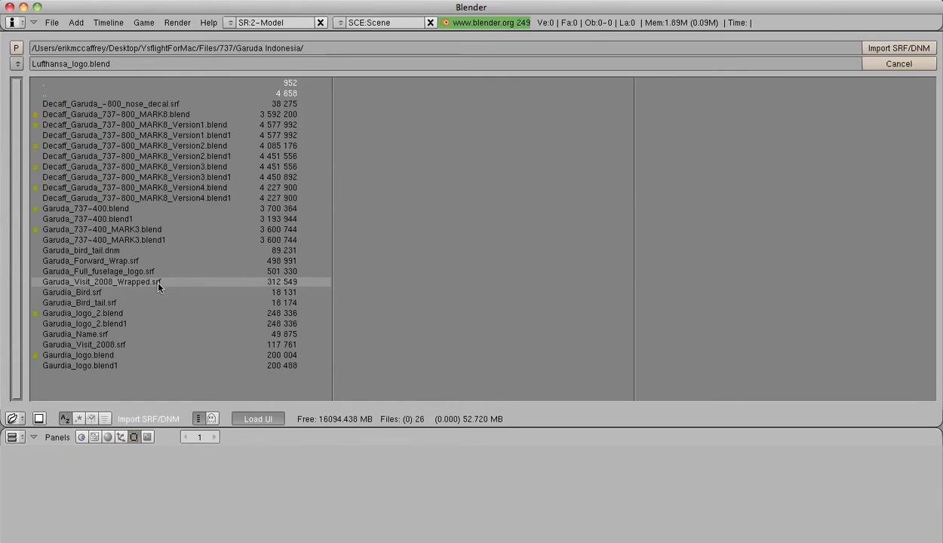
click(138, 344)
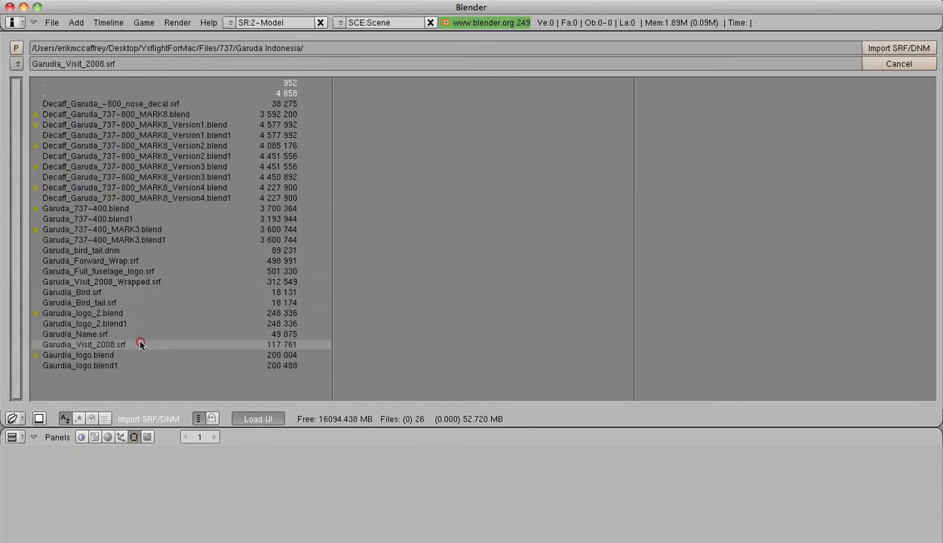
click(884, 50)
- Display the imported Visit Indonesia 2008 logo in its colours and frame the whole logo in top view
scroll(545, 192, down, 4)
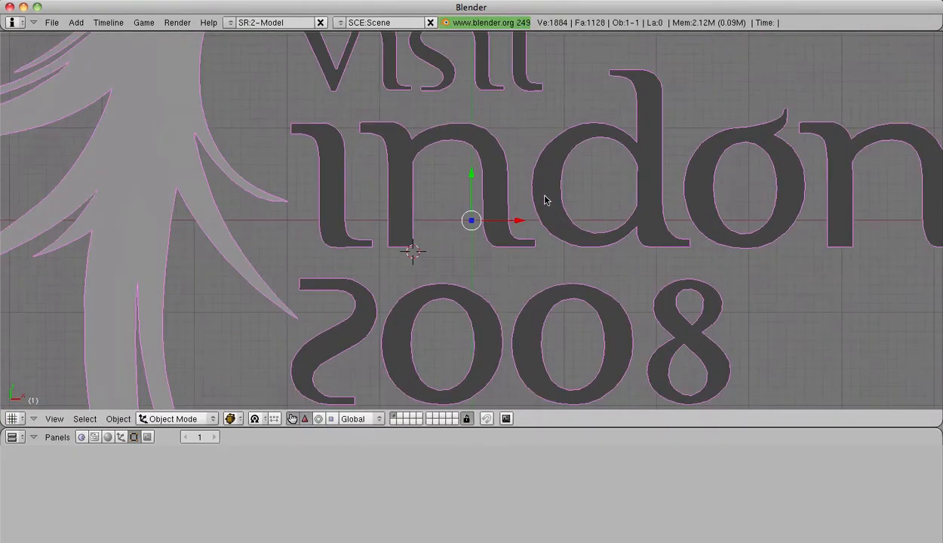
click(233, 418)
click(260, 353)
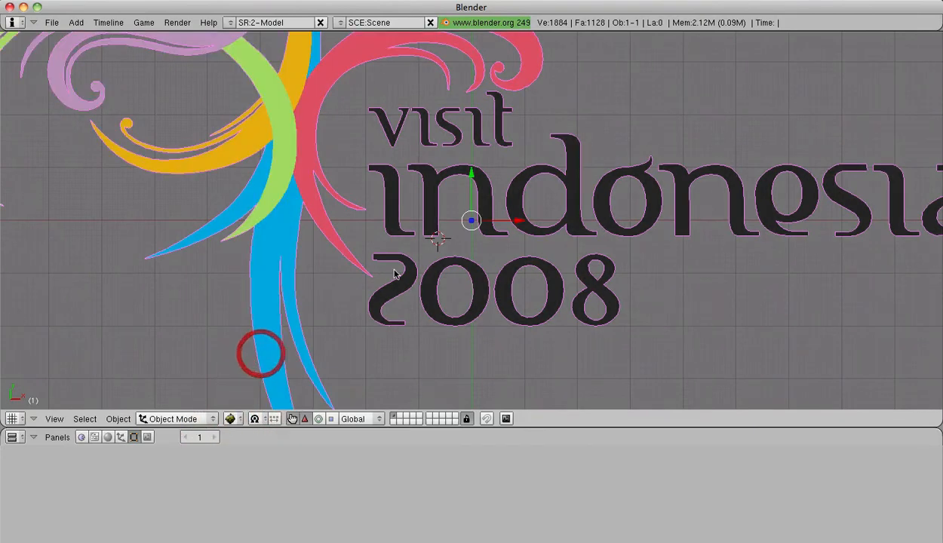
scroll(396, 274, down, 4)
mouse_move(518, 233)
shift+middle_down()
mouse_move(528, 214)
mouse_move(428, 230)
mouse_move(453, 243)
mouse_move(443, 243)
shift+middle_up()
scroll(528, 217, up, 2)
scroll(454, 229, down, 1)
key(KP_7)
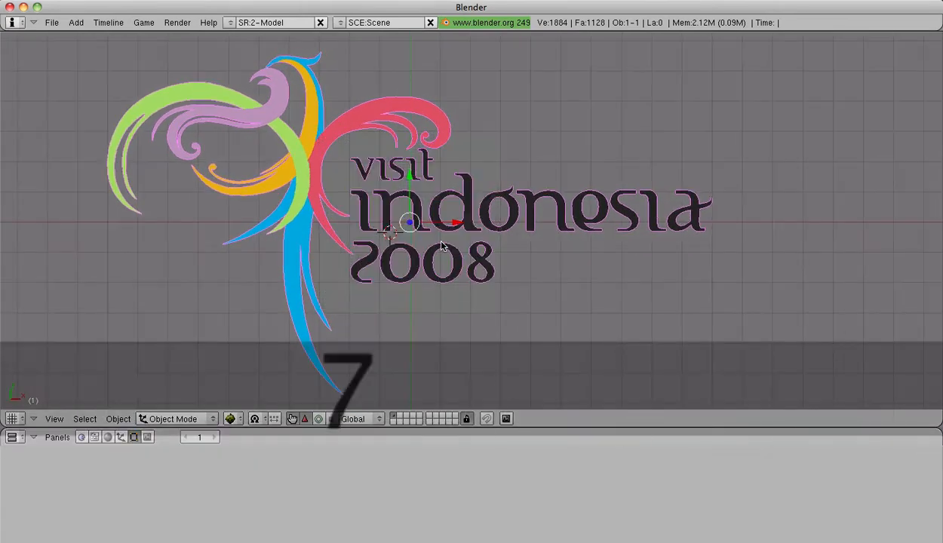
- Enter edit mode on the imported logo and examine the overall face layout of the bird and lettering
right_click(507, 206)
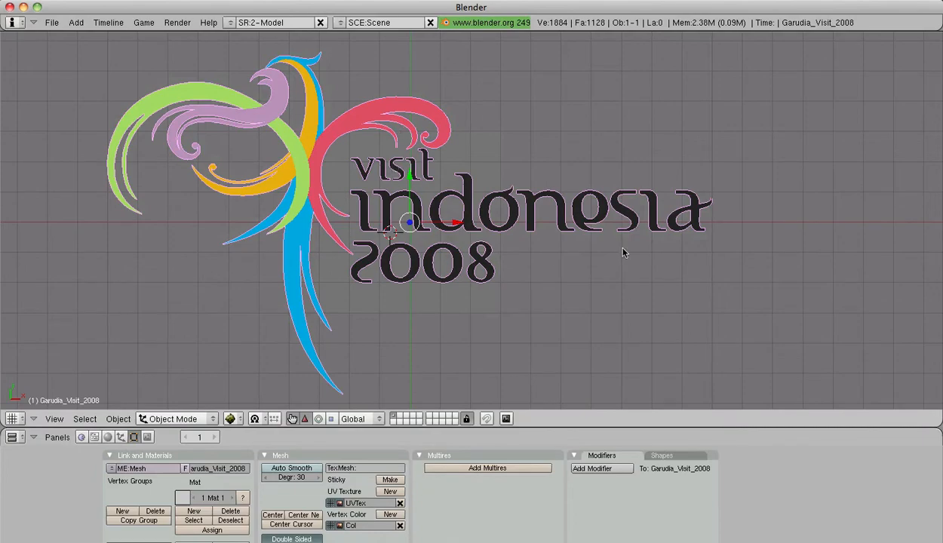
key(Tab)
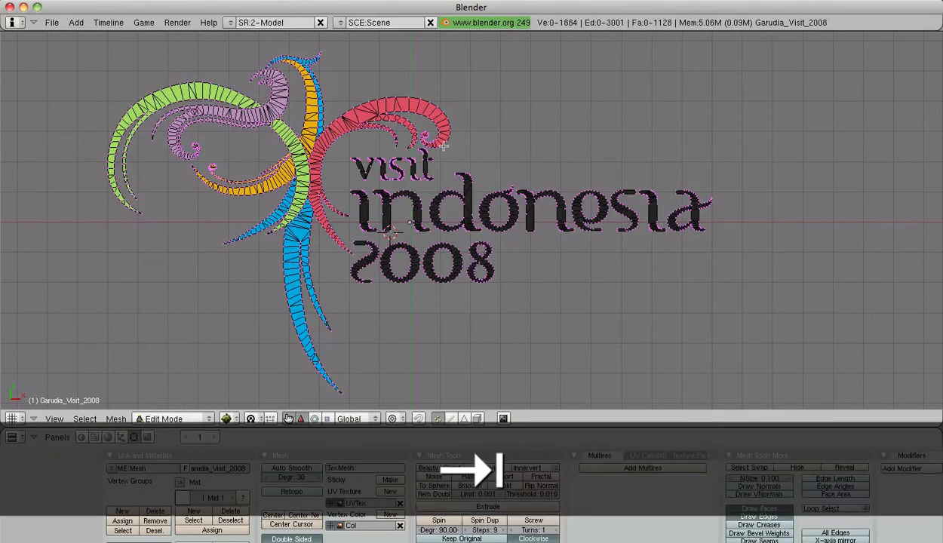
scroll(438, 162, up, 2)
scroll(429, 179, down, 1)
shift+middle_drag(439, 194, 506, 188)
scroll(506, 188, down, 1)
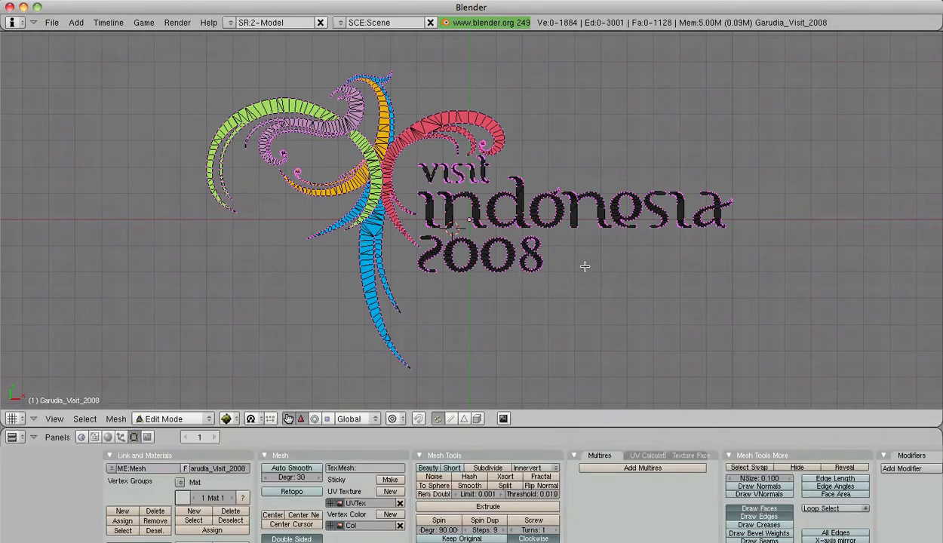
- Examine up close how narrow faces fill the curved letters of indonesia and the 2008 numerals
scroll(585, 266, up, 4)
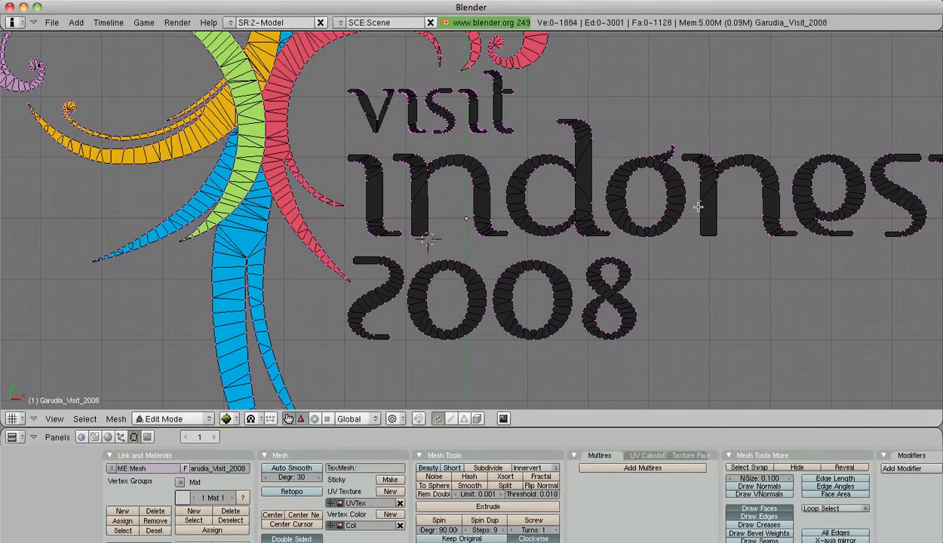
shift+middle_drag(754, 227, 720, 196)
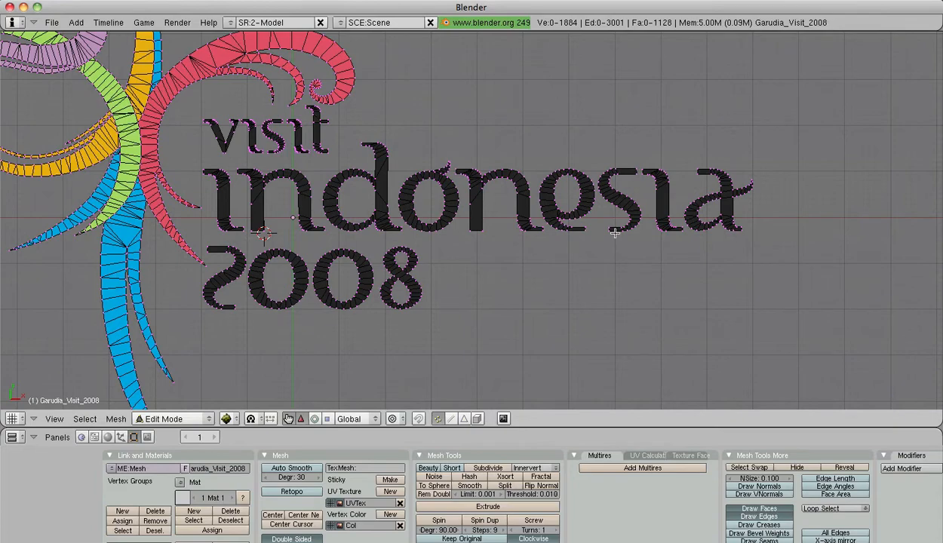
scroll(454, 292, up, 2)
shift+middle_drag(453, 293, 569, 240)
scroll(552, 270, up, 5)
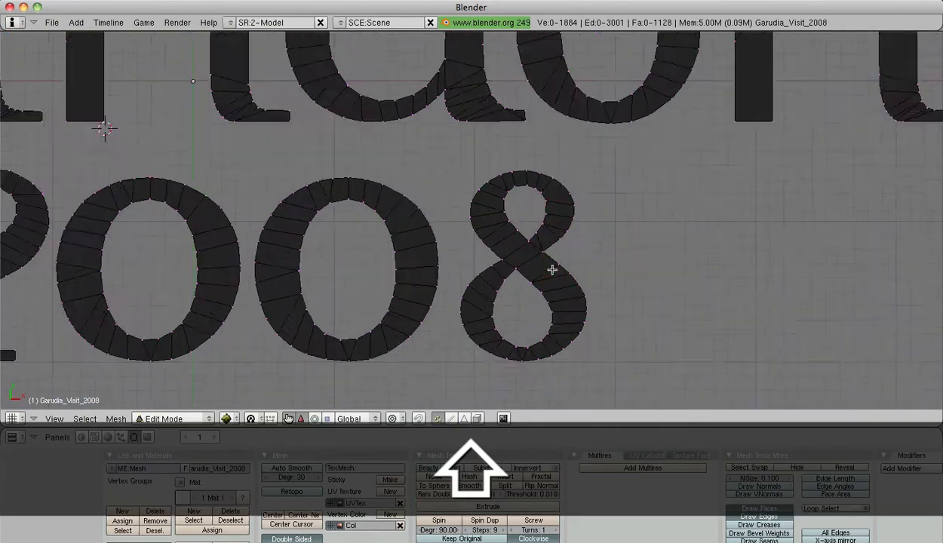
scroll(552, 269, down, 5)
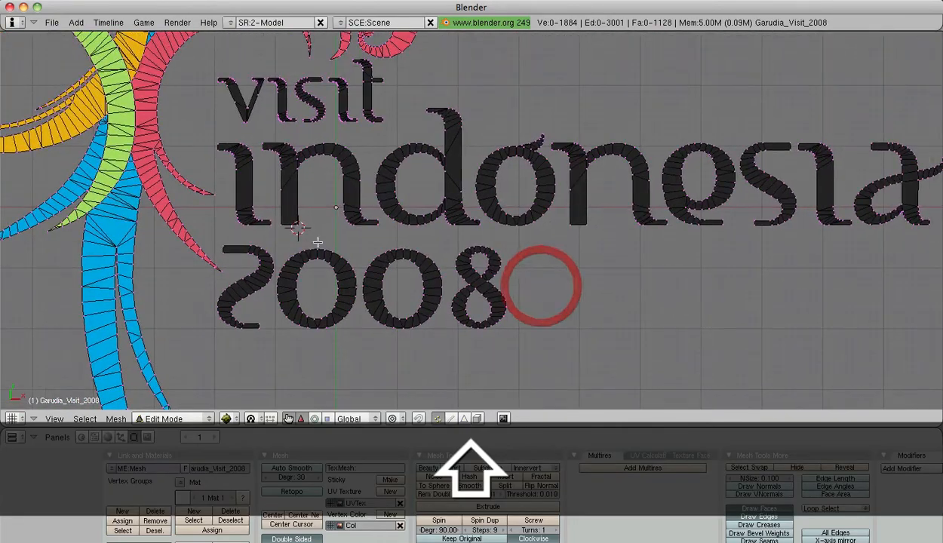
scroll(428, 244, down, 2)
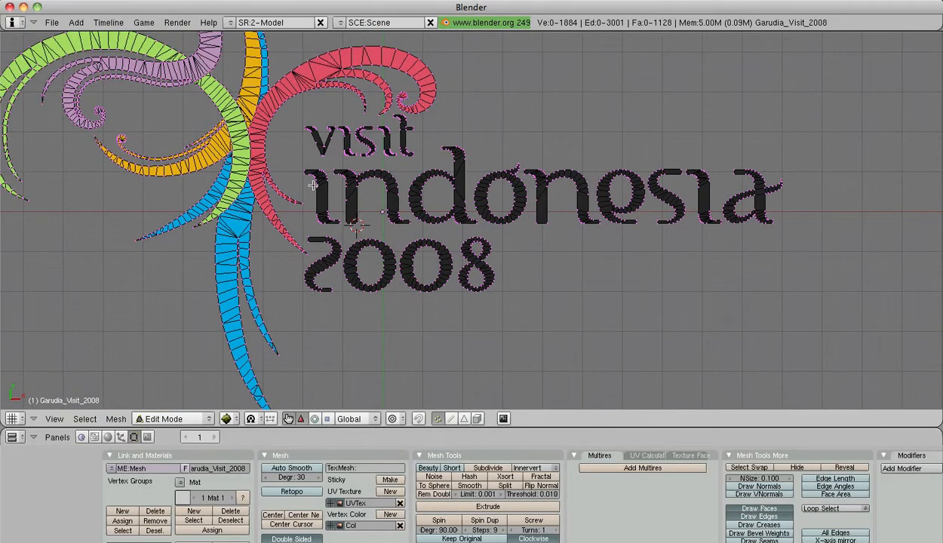
- View the whole Visit Indonesia 2008 logo, return it to object mode and deselect it
scroll(466, 163, down, 3)
shift+middle_drag(473, 149, 511, 223)
scroll(493, 160, up, 2)
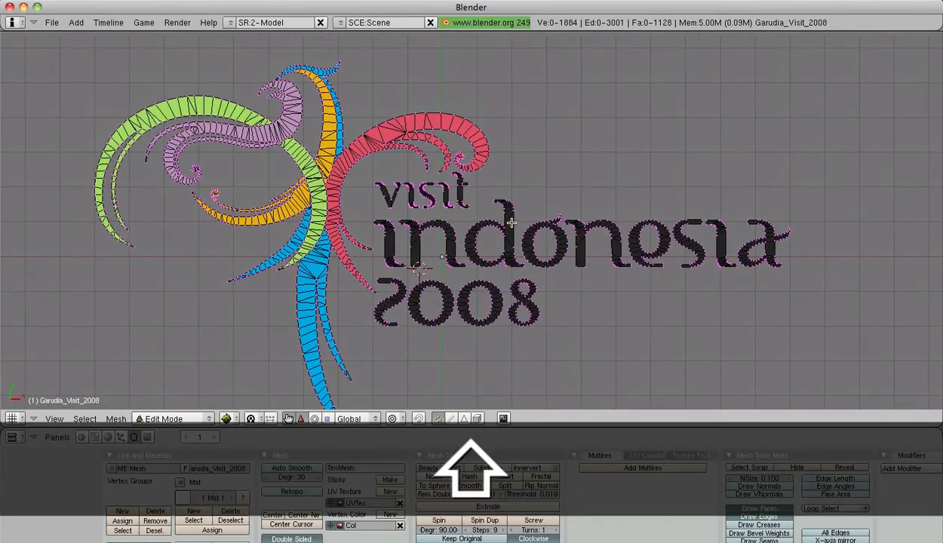
scroll(512, 224, down, 2)
key(Tab)
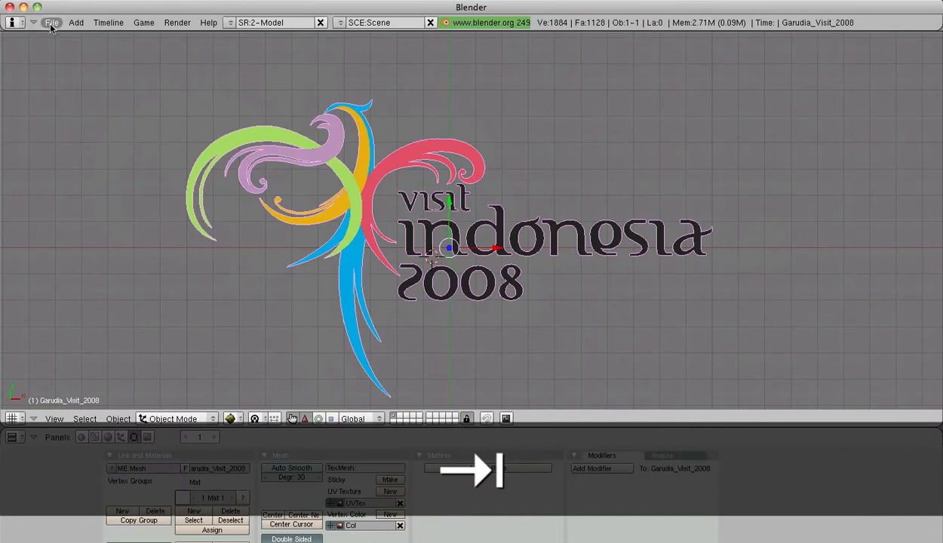
key(a)
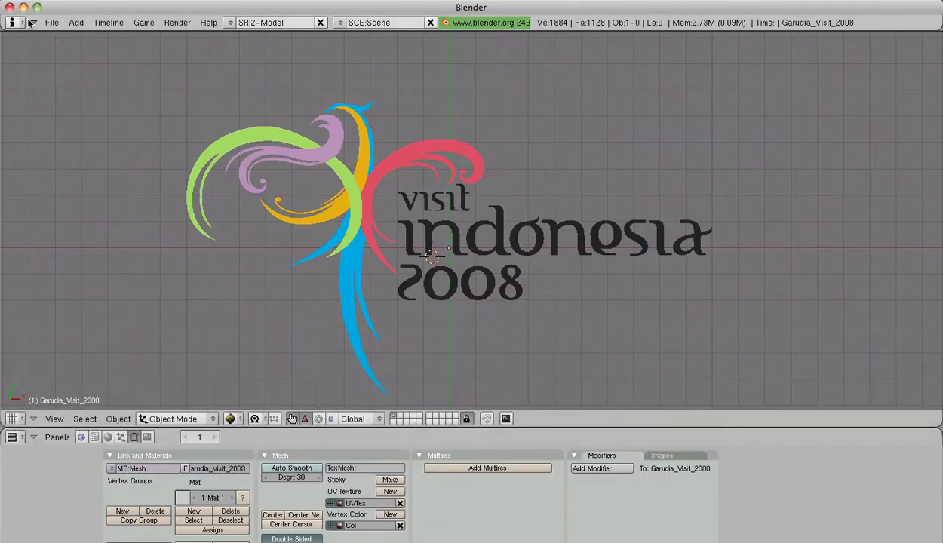
- Reopen Lufthansa_logo.blend from the 737/Lufthansa folder and bring the crane's wing into view
click(51, 22)
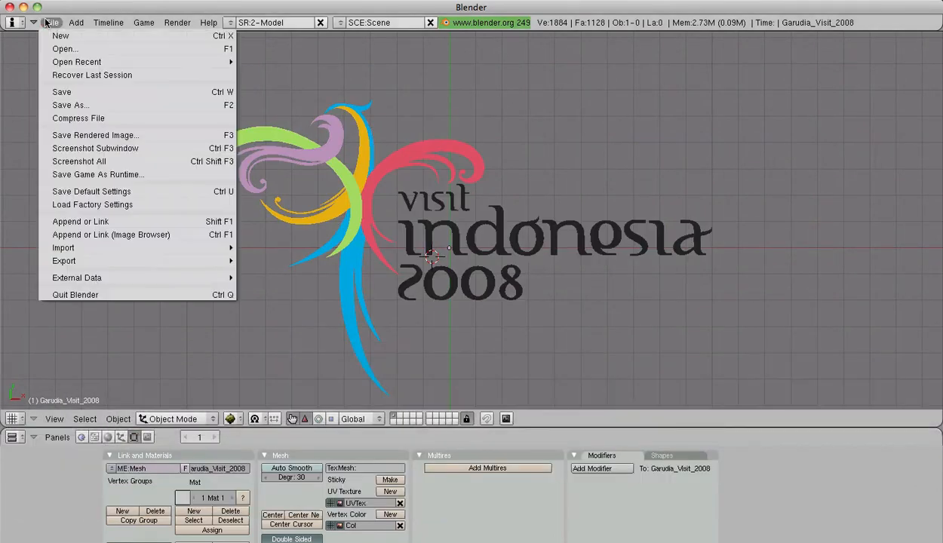
click(103, 54)
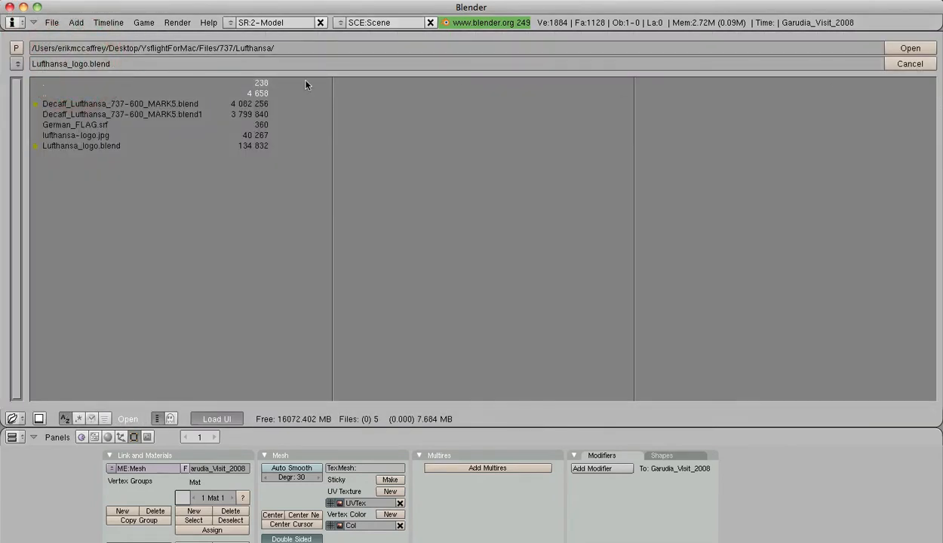
click(108, 145)
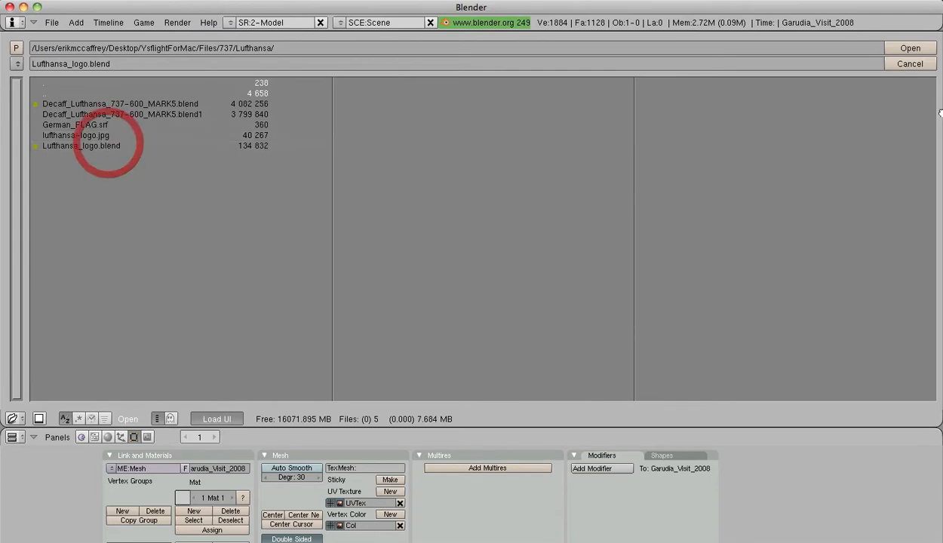
click(894, 50)
scroll(350, 169, up, 3)
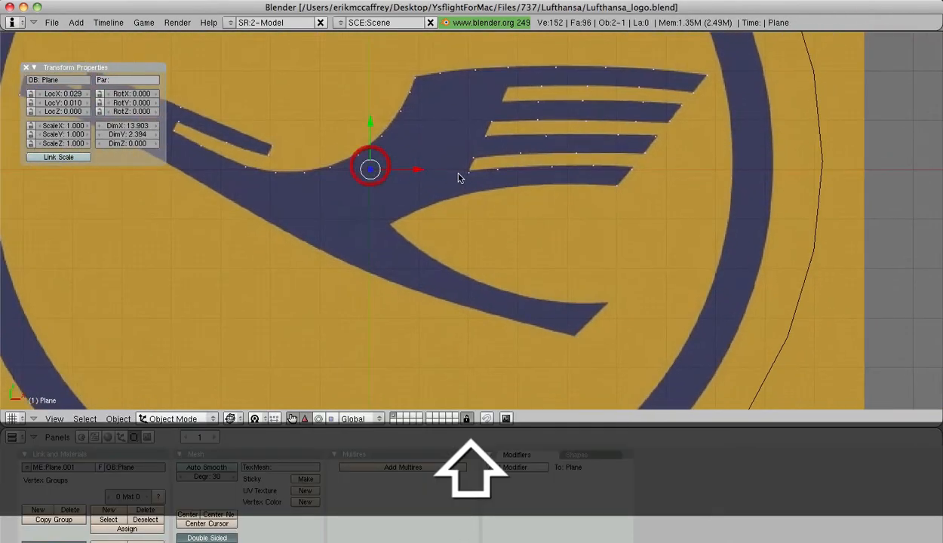
- In edit mode, trace the underside of the lowest wing feather with duplicated vertices, from its lower tip corner to the notch above the tail
key(Tab)
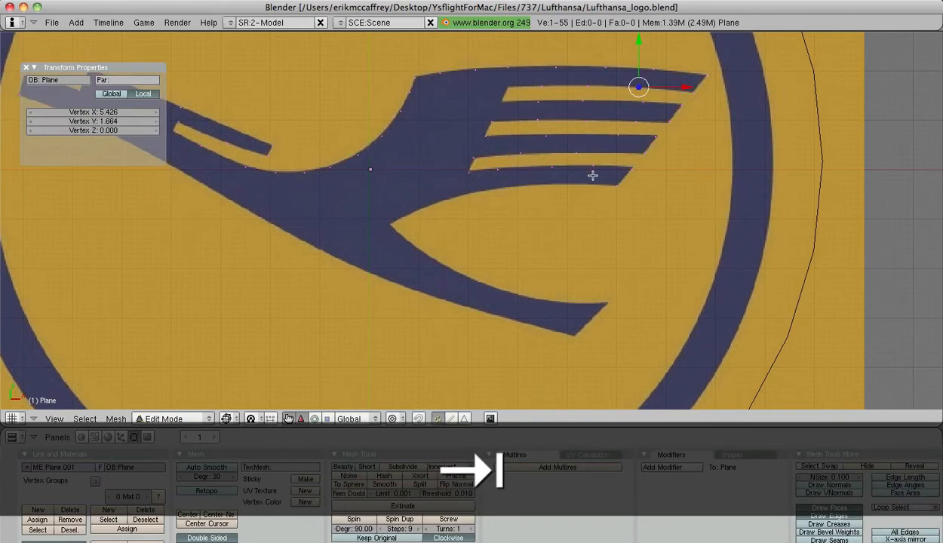
right_click(616, 185)
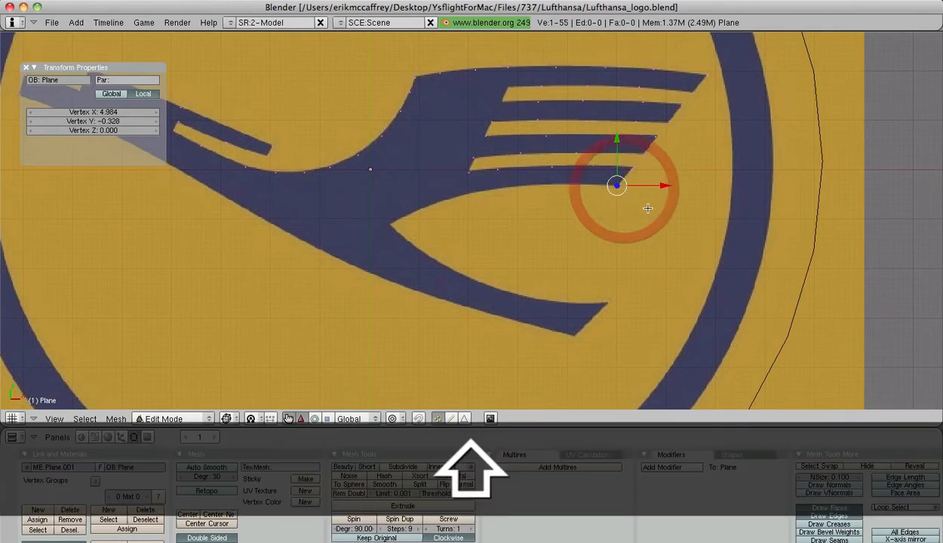
key(shift+d)
click(618, 206)
key(shift+d)
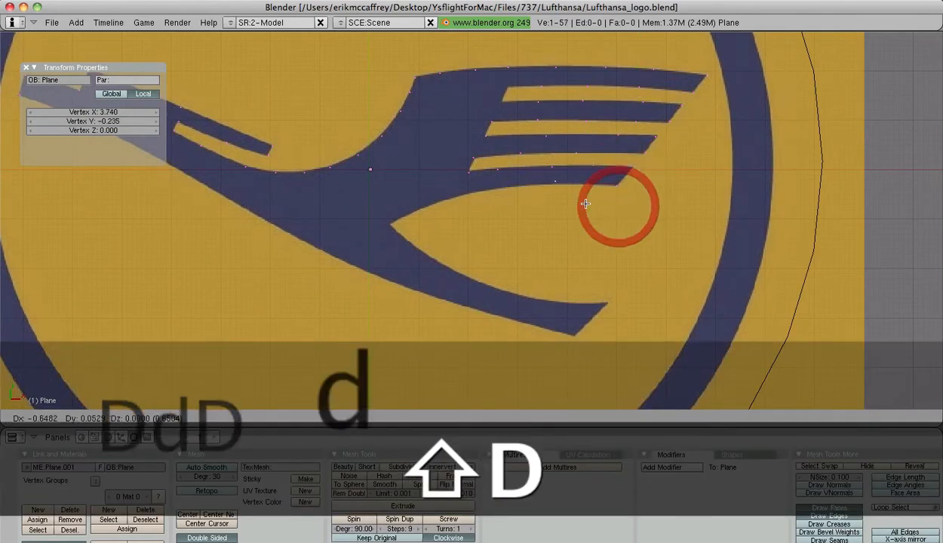
click(579, 206)
key(shift+d)
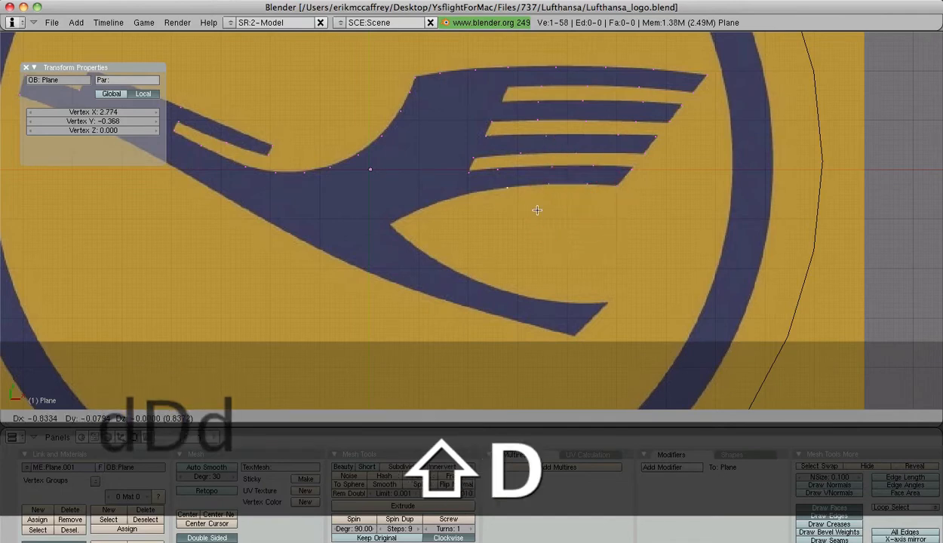
click(537, 211)
key(shift+d)
click(489, 221)
key(shift+d)
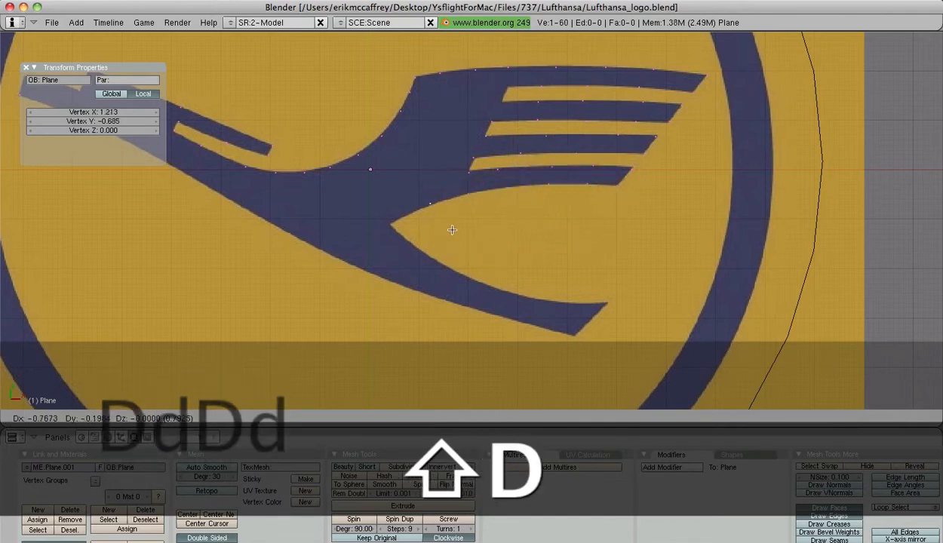
click(449, 232)
key(shift+d)
click(408, 250)
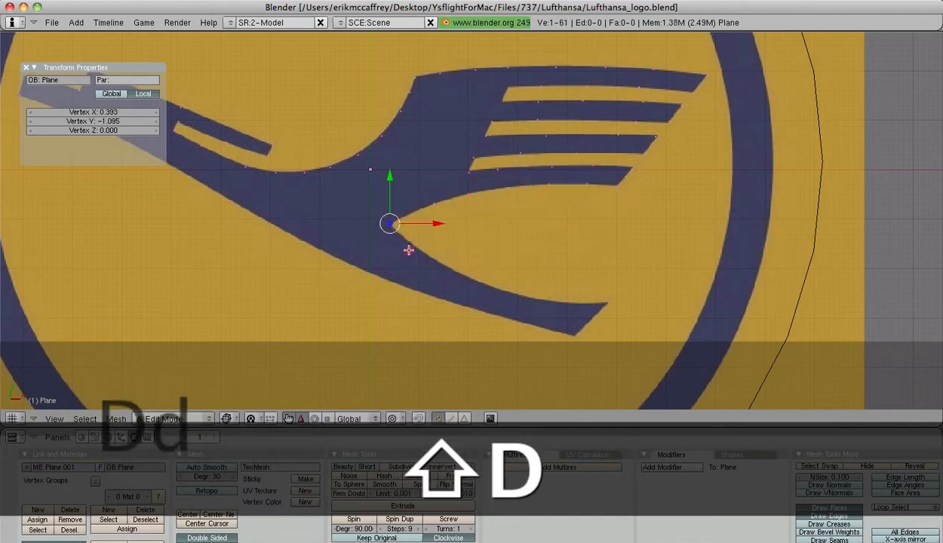
- Continue the duplicated vertices from the notch along the tail's upper edge to its upper tip corner
key(shift+d)
click(437, 272)
key(shift+d)
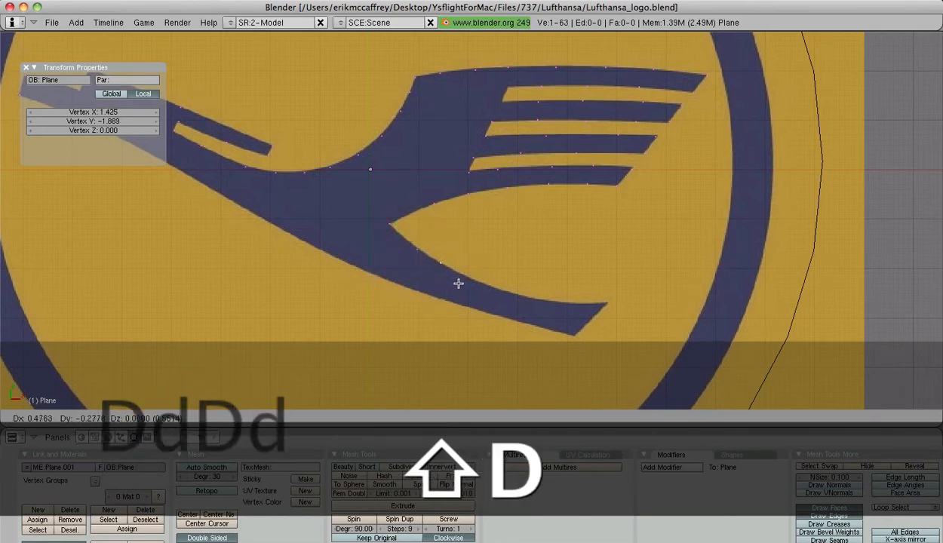
click(448, 278)
key(shift+d)
click(500, 302)
key(shift+d)
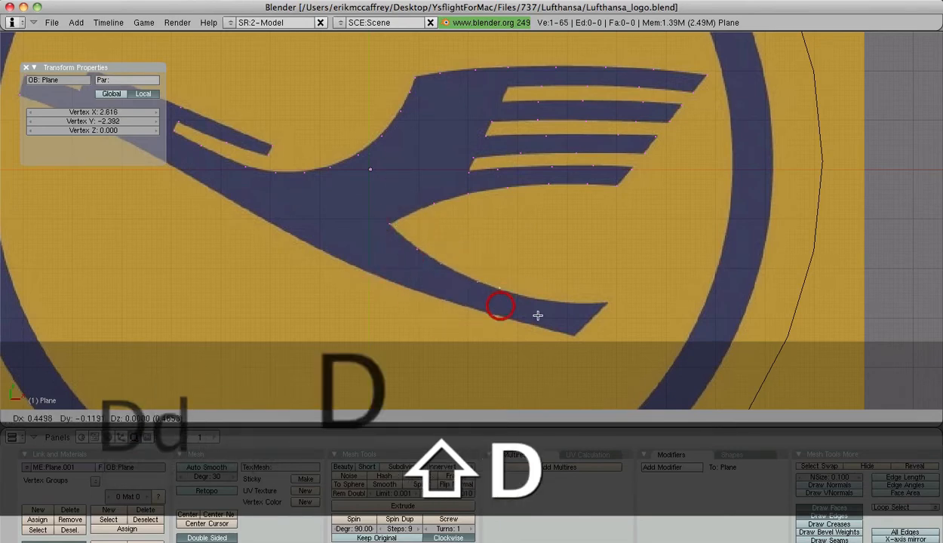
click(547, 321)
key(shift+d)
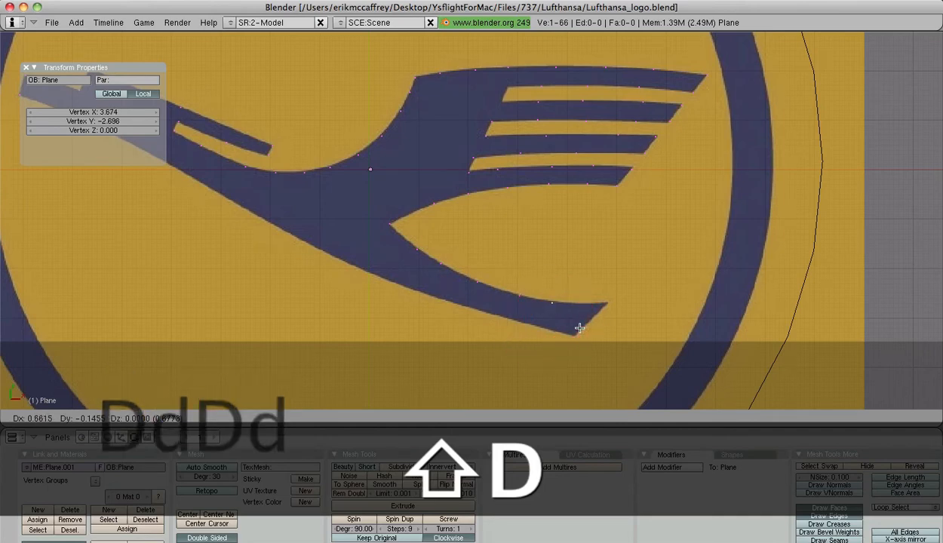
click(578, 328)
key(shift+d)
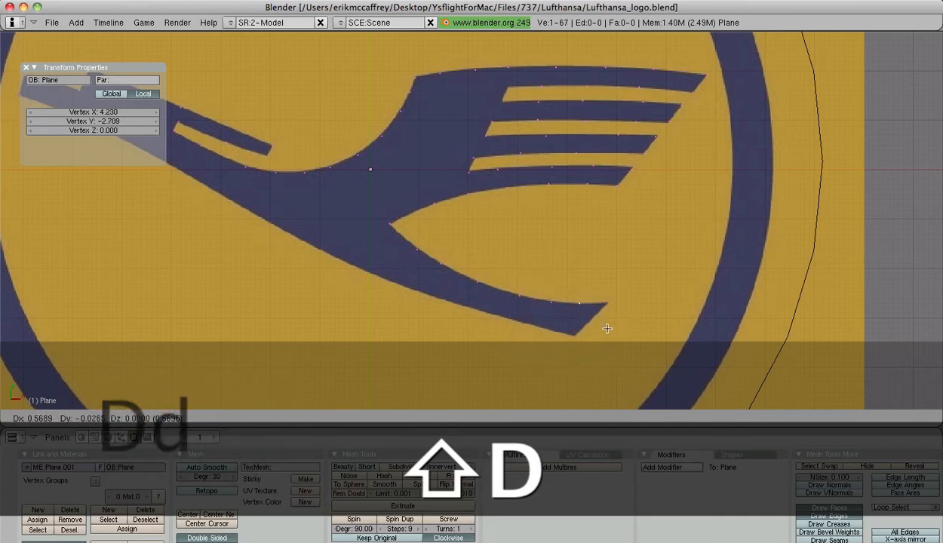
click(637, 327)
- Place duplicated vertices at the tail's lower tip corner and along the tail's underside up to the belly
key(shift+d)
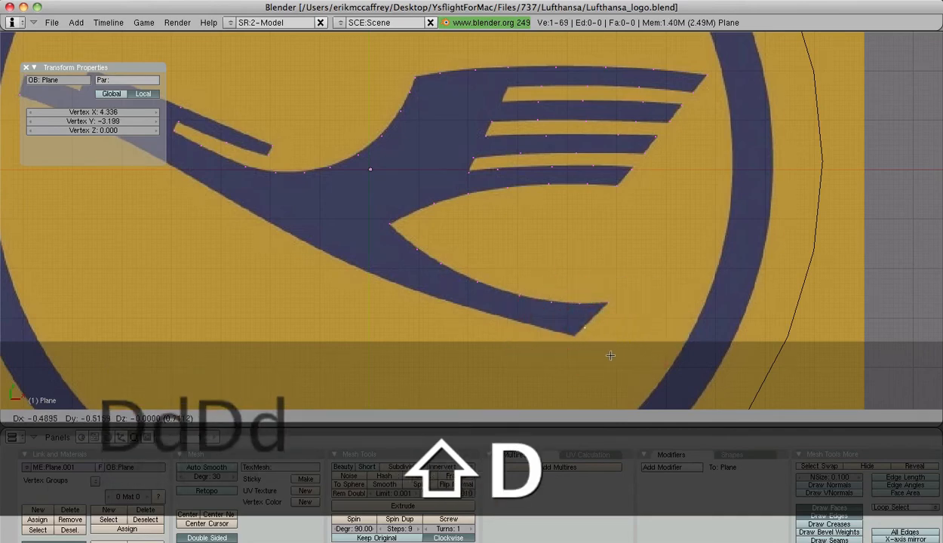
click(593, 357)
key(shift+d)
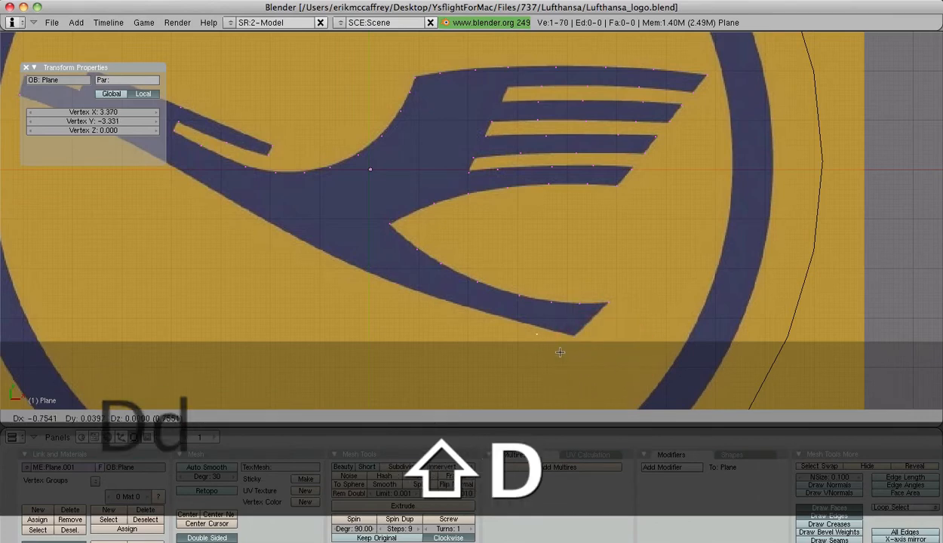
click(538, 338)
key(shift+d)
click(495, 329)
key(shift+d)
click(427, 309)
key(shift+d)
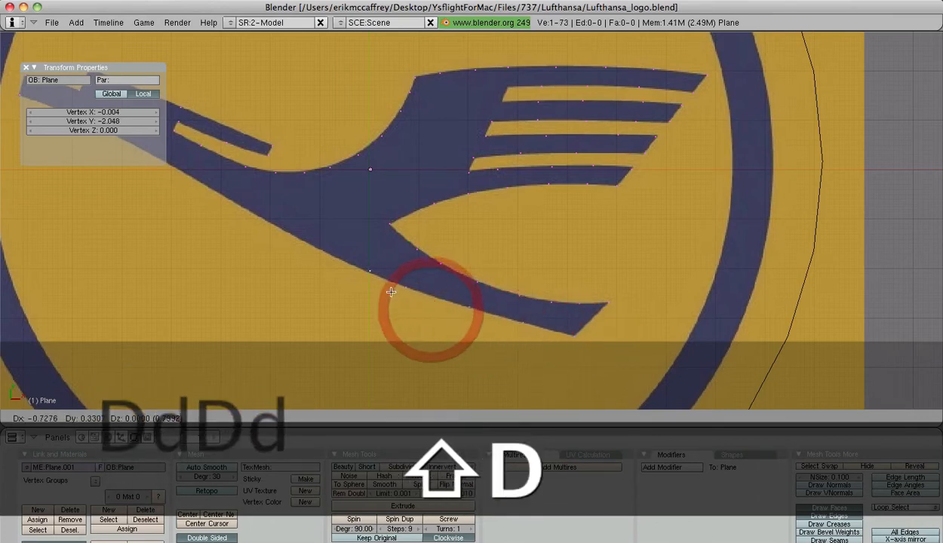
key(shift+d)
click(333, 266)
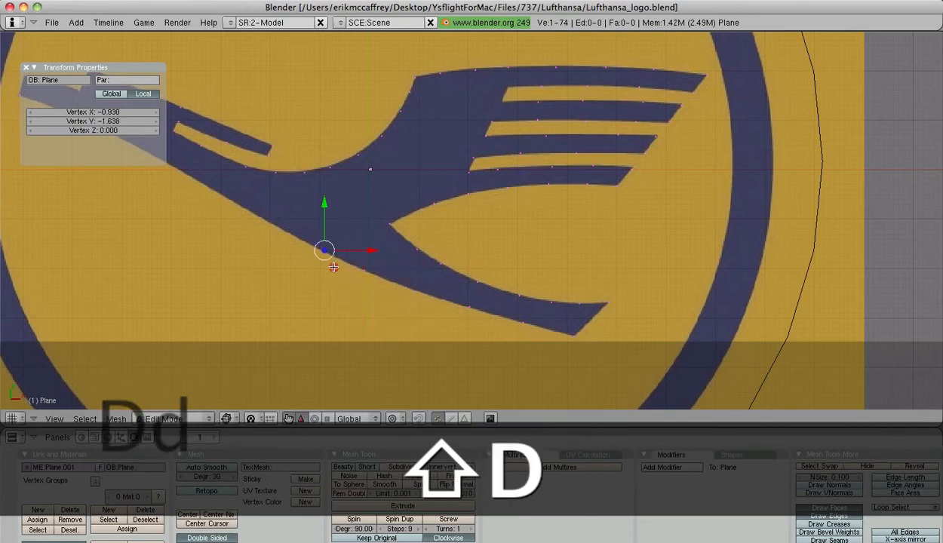
- Trace the underside of the crane's body and neck with duplicated vertices, from the belly to just before the beak's lower corner
shift+middle_drag(333, 266, 517, 313)
key(shift+d)
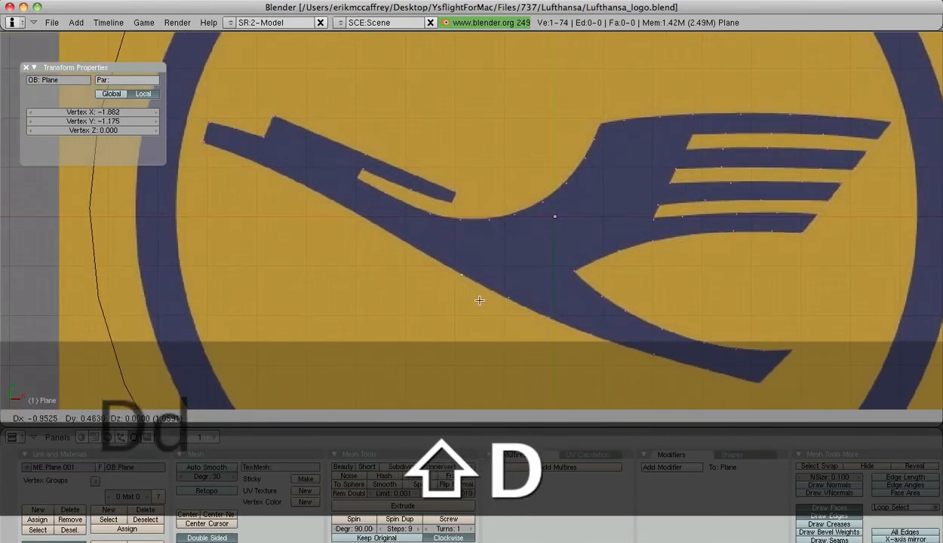
click(479, 301)
key(shift+d)
click(444, 283)
key(shift+d)
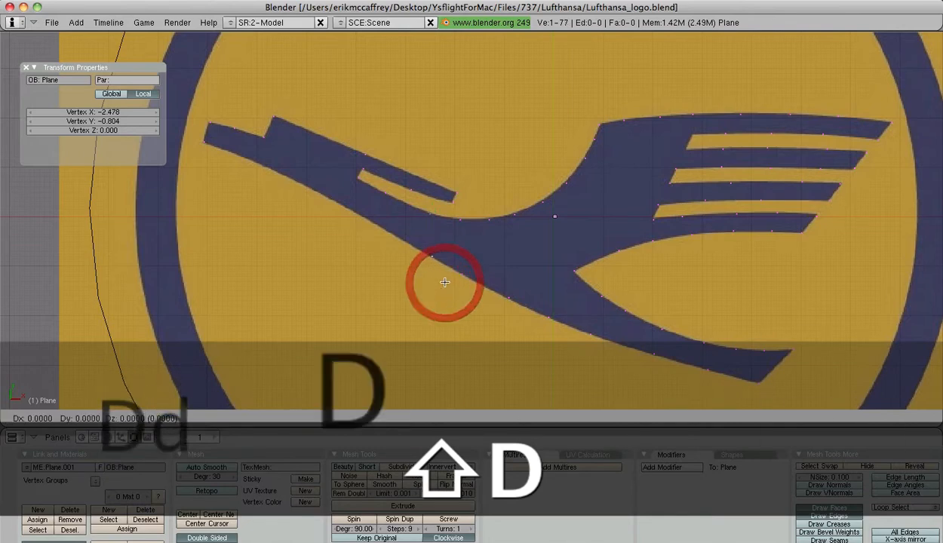
click(401, 243)
key(shift+d)
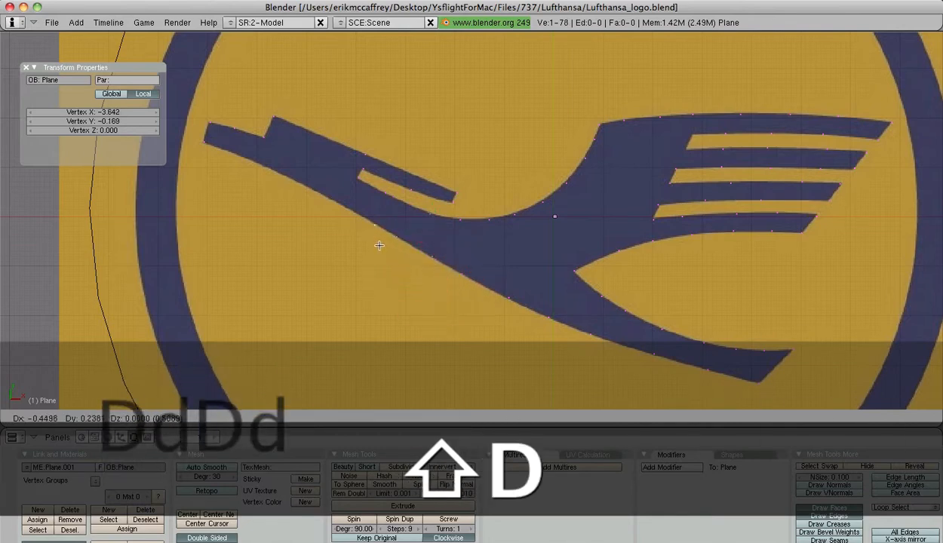
click(375, 244)
key(shift+d)
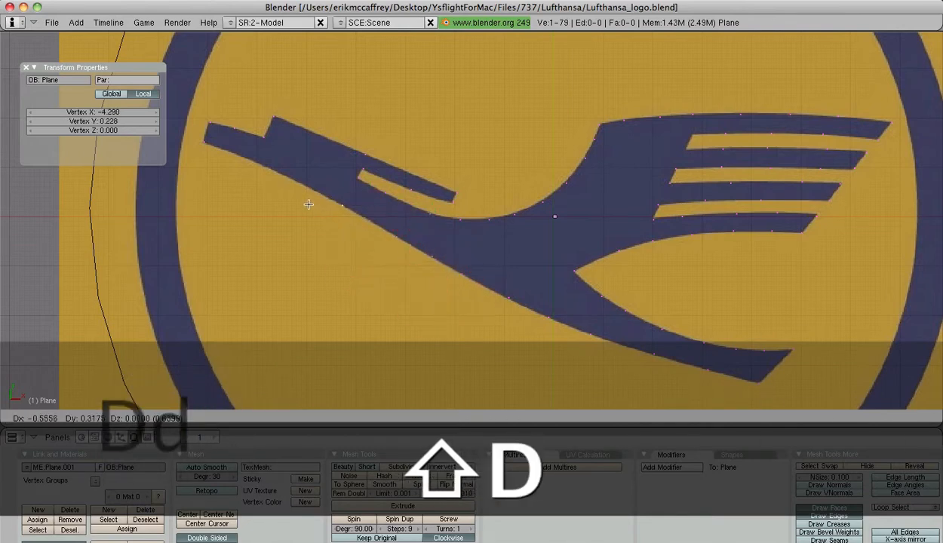
click(308, 205)
key(shift+d)
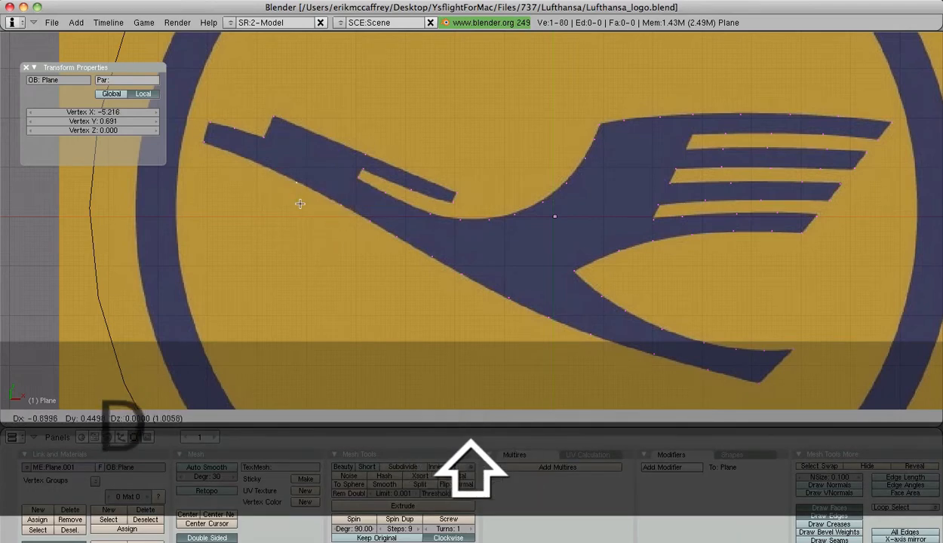
click(295, 179)
key(shift+d)
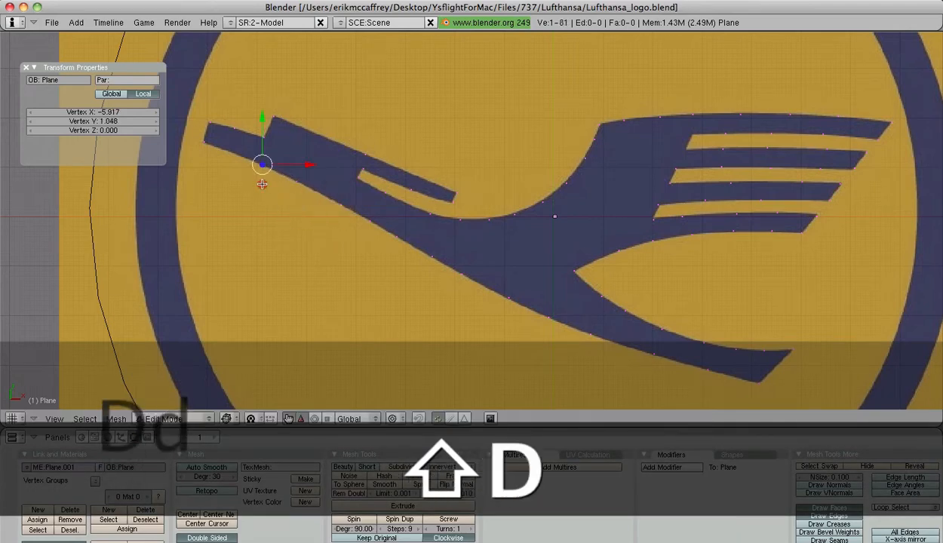
click(260, 185)
key(shift+d)
click(222, 169)
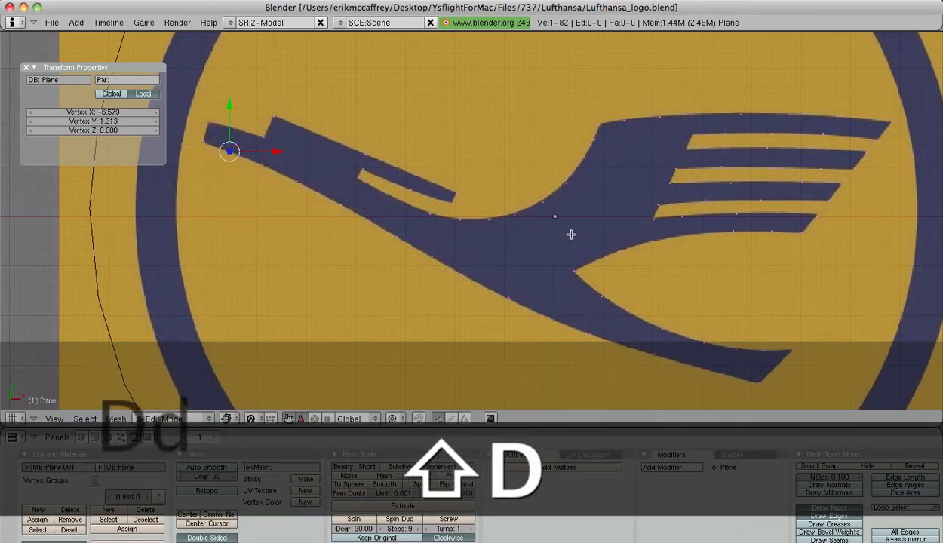
- Move the vertex at the inner corner between the beak and the head onto the outline, at about X -5.903, Y 1.596
scroll(469, 252, down, 1)
shift+middle_drag(318, 192, 529, 261)
scroll(444, 266, up, 1)
scroll(444, 266, up, 8)
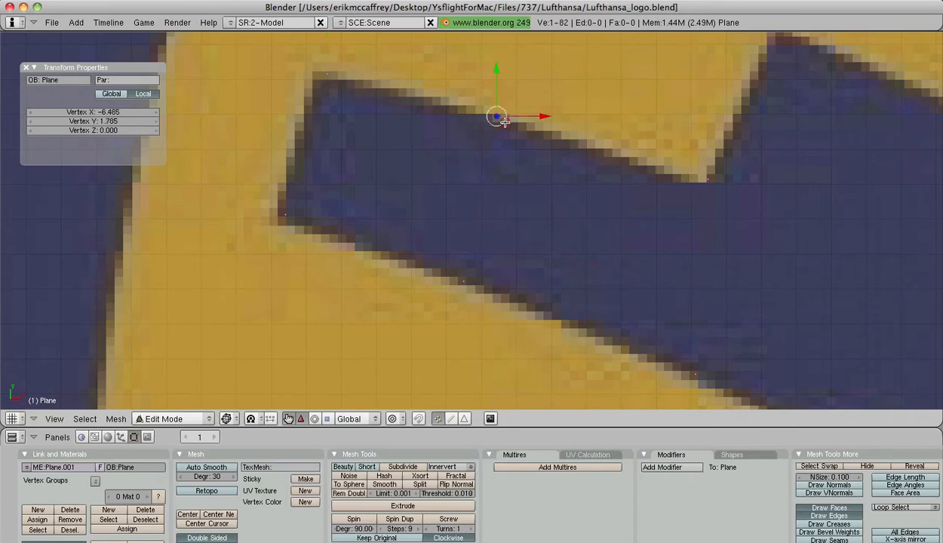
key(g)
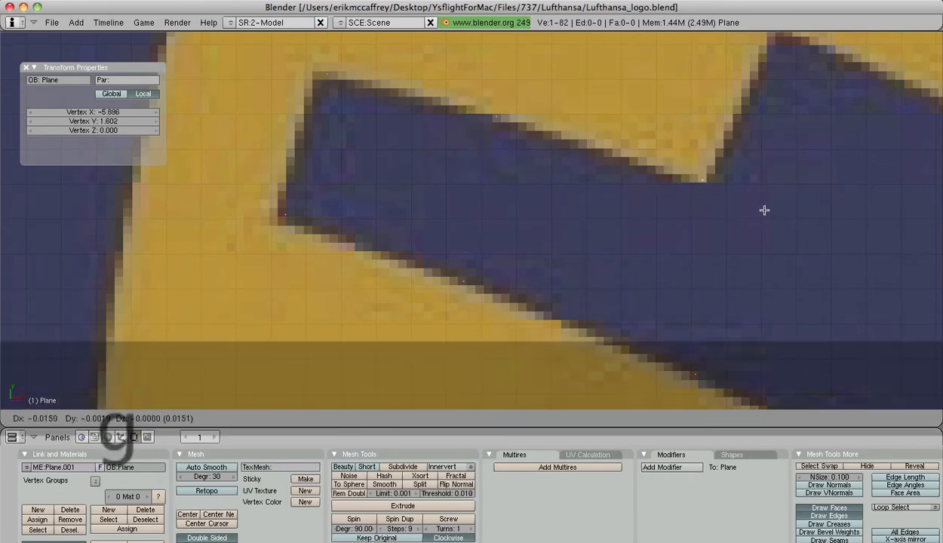
click(762, 211)
shift+middle_drag(762, 211, 555, 258)
scroll(659, 215, down, 4)
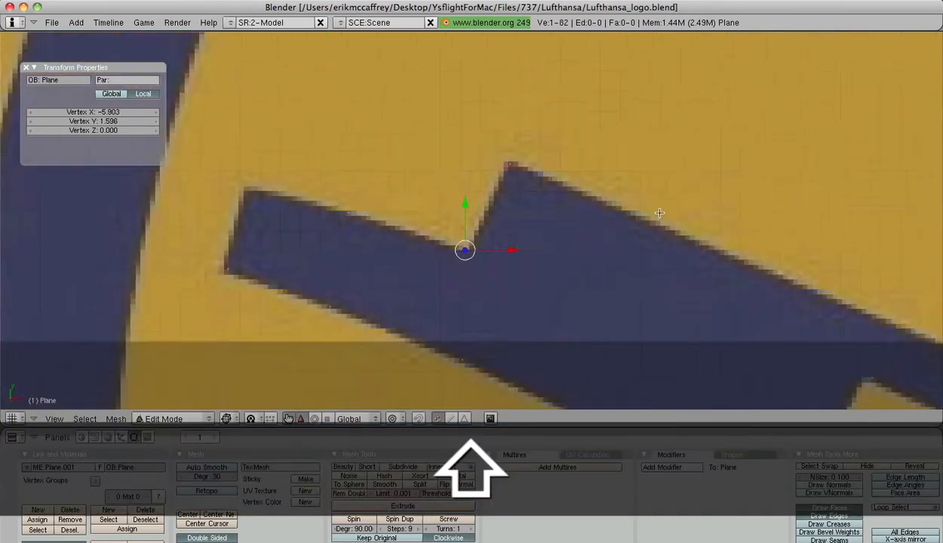
- Move the vertex at the lower tip corner of the narrow strip behind the head onto the outline, at about X -2.103, Y 0.277
shift+middle_drag(716, 234, 435, 137)
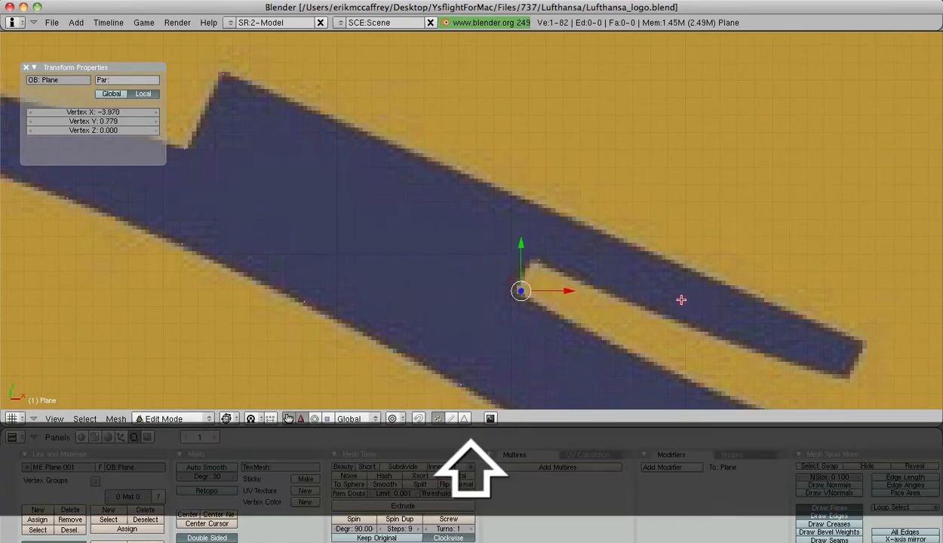
shift+middle_drag(680, 299, 537, 250)
right_click(717, 333)
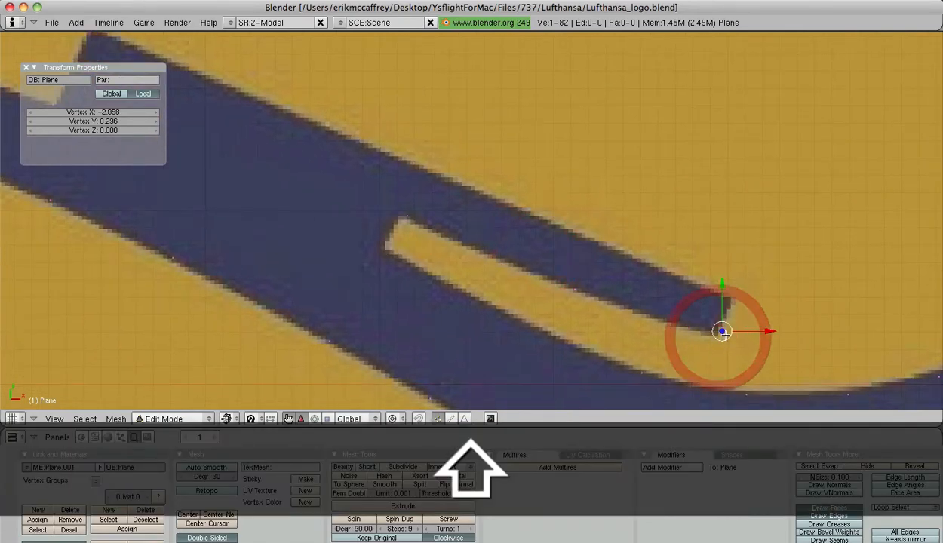
key(g)
key(g)
click(735, 343)
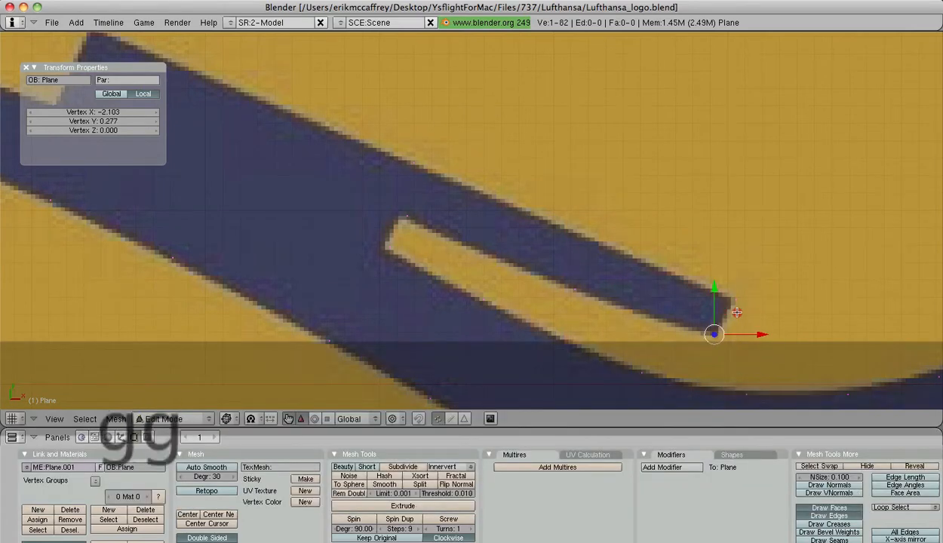
- Duplicate the vertex on the upper edge above the neck slit and place the copy farther along the strip's edge, at about X -2.788, Y 0.804
right_click(728, 302)
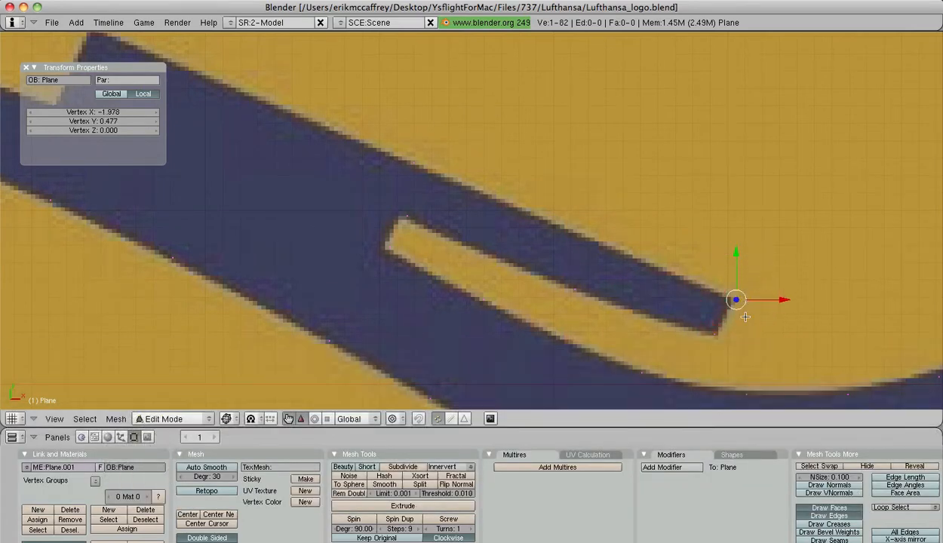
scroll(512, 225, down, 5)
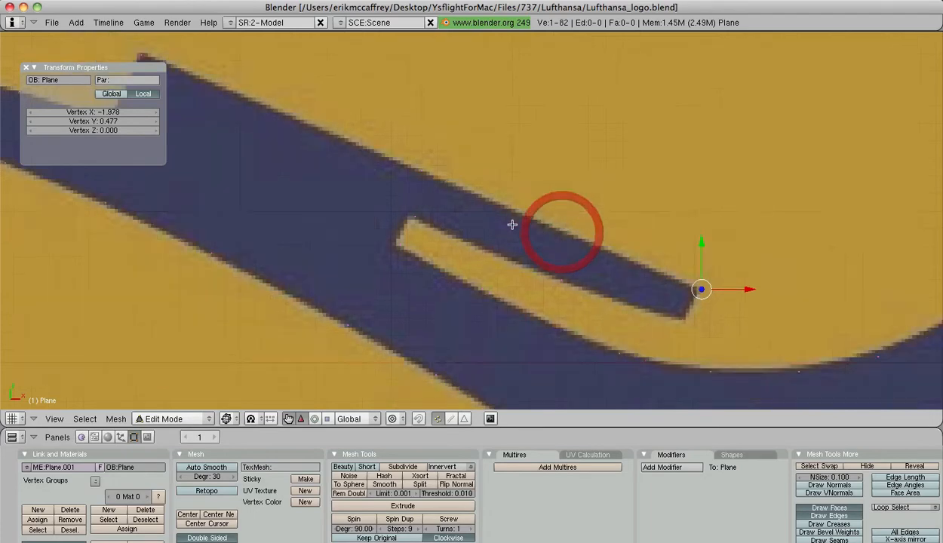
shift+middle_drag(611, 279, 617, 226)
scroll(438, 134, up, 3)
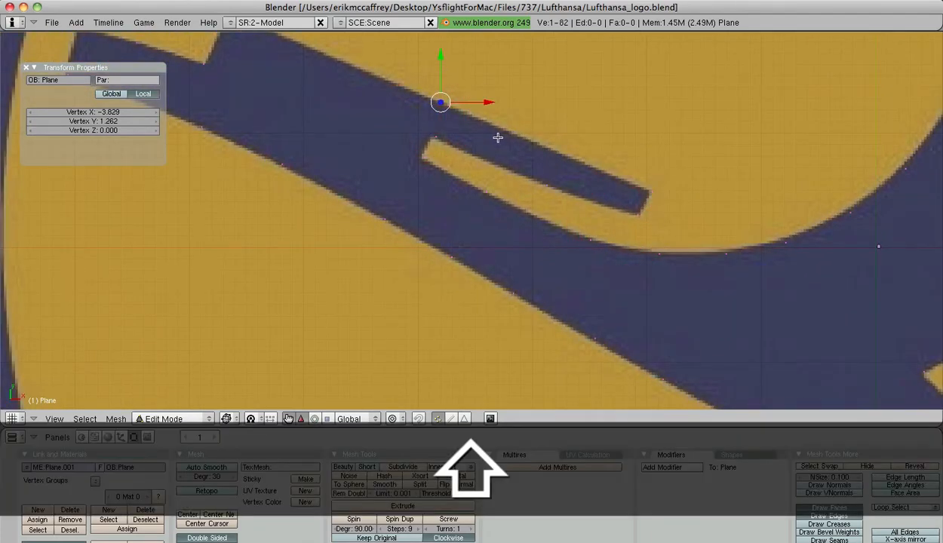
key(shift+d)
click(617, 189)
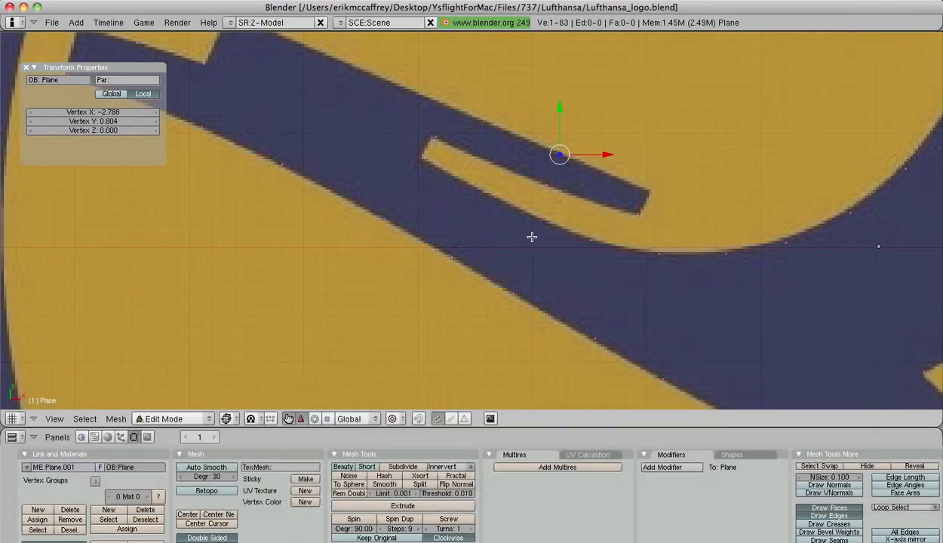
- Adjust the vertex on the concave curve between neck and wing onto the outline, at about X -0.80, Y 0.06
shift+middle_drag(533, 238, 245, 294)
right_click(433, 264)
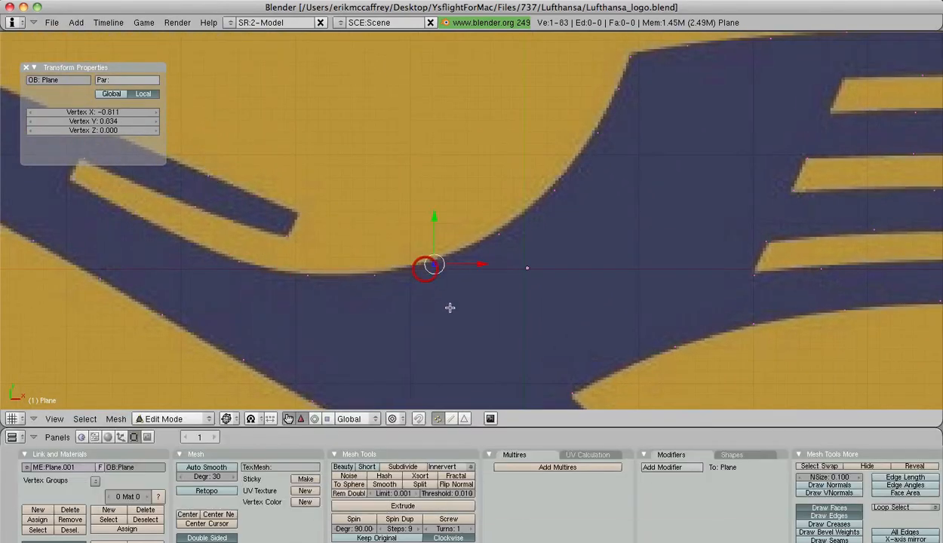
scroll(451, 312, up, 3)
shift+middle_drag(455, 317, 516, 233)
key(g)
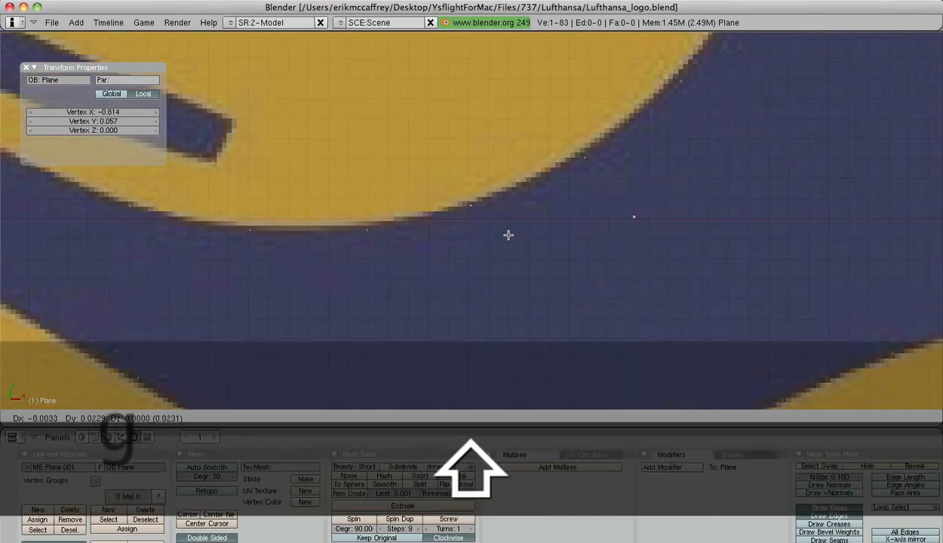
click(507, 234)
key(g)
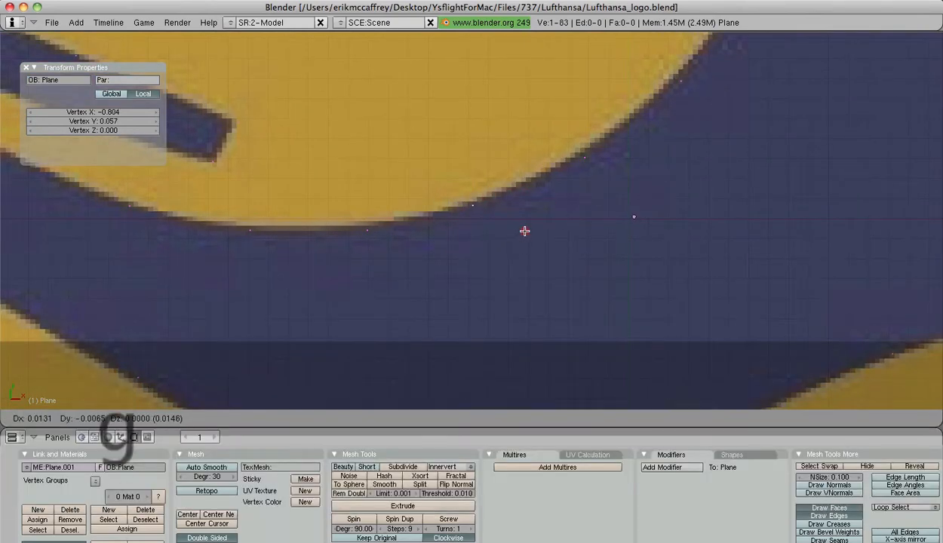
click(521, 228)
- Nudge the next vertices up the concave curve toward the wing's corner onto the outline, the last at about X 0.601, Y 1.181
right_click(569, 165)
key(g)
click(664, 264)
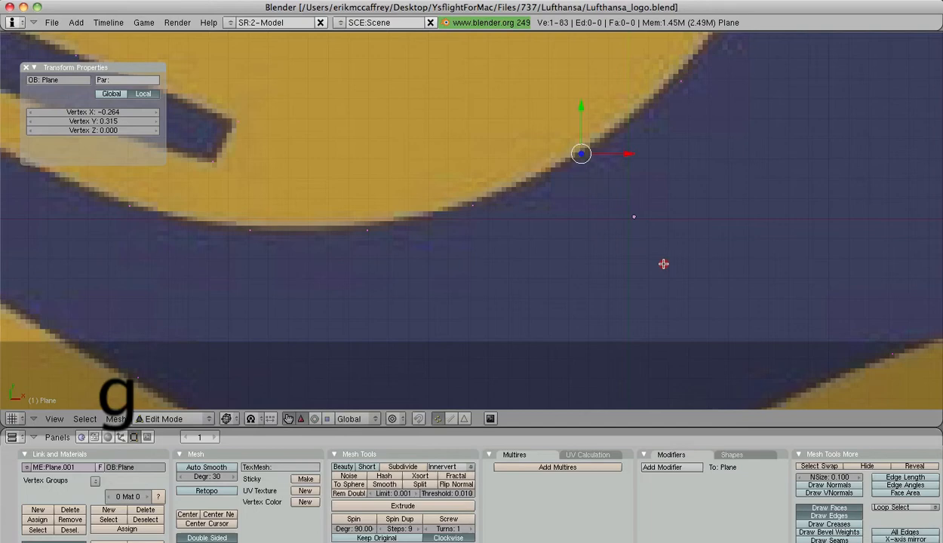
right_click(695, 105)
key(g)
click(705, 144)
shift+middle_drag(757, 104, 454, 325)
key(g)
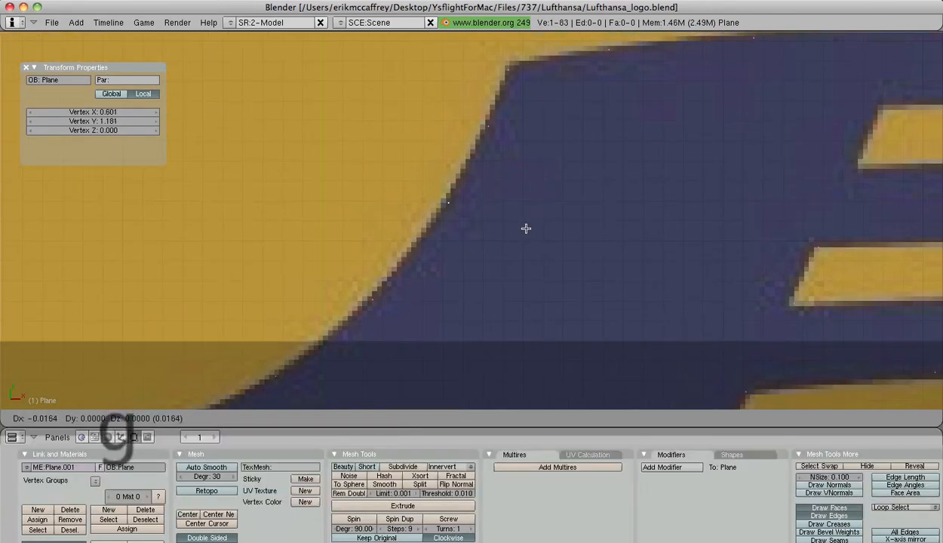
click(526, 230)
- Adjust the vertex on the wing's upper edge onto the outline, at about X 2.123, Y 2.022
shift+middle_drag(536, 147, 330, 188)
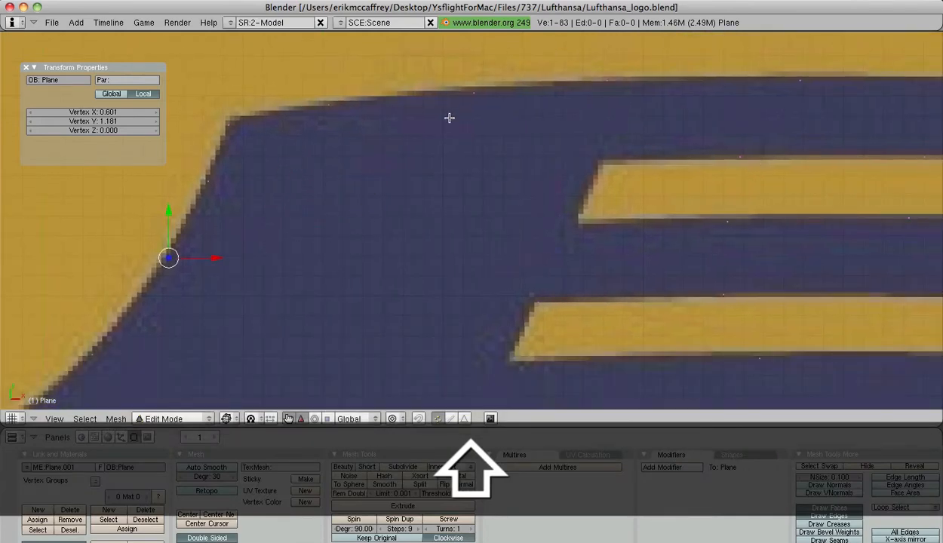
key(g)
right_click(626, 94)
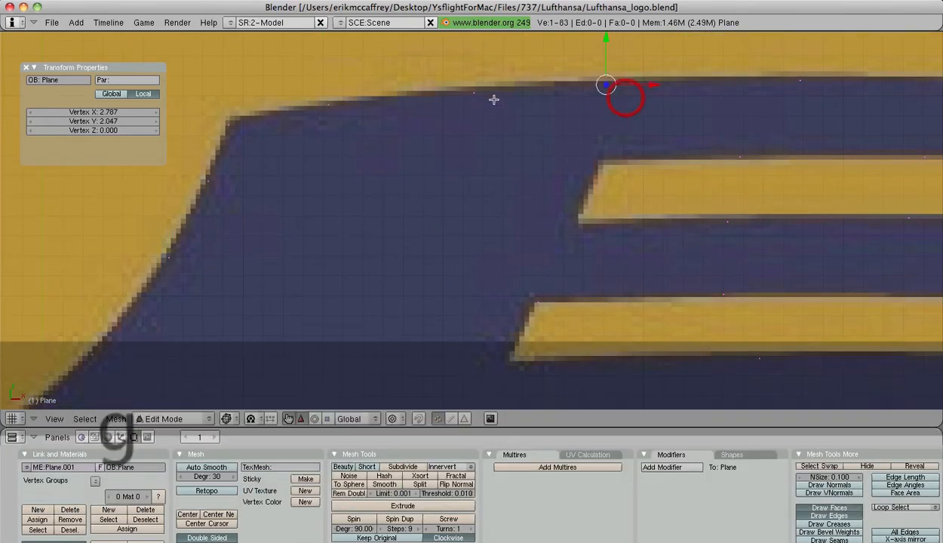
right_click(473, 92)
key(g)
click(480, 120)
- Move the corner vertices at the tips of the two uppermost wing feathers onto the outline
scroll(638, 145, down, 2)
shift+middle_drag(714, 163, 324, 170)
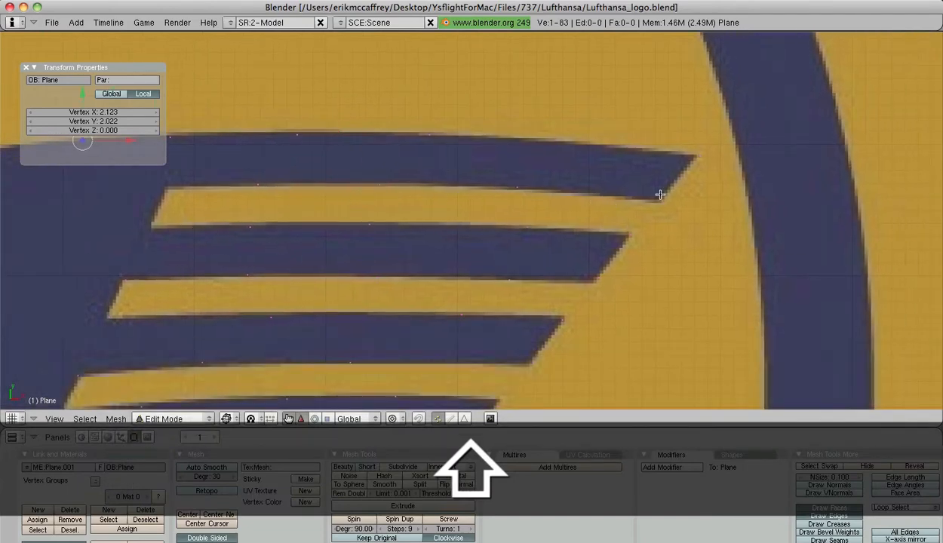
scroll(724, 173, up, 2)
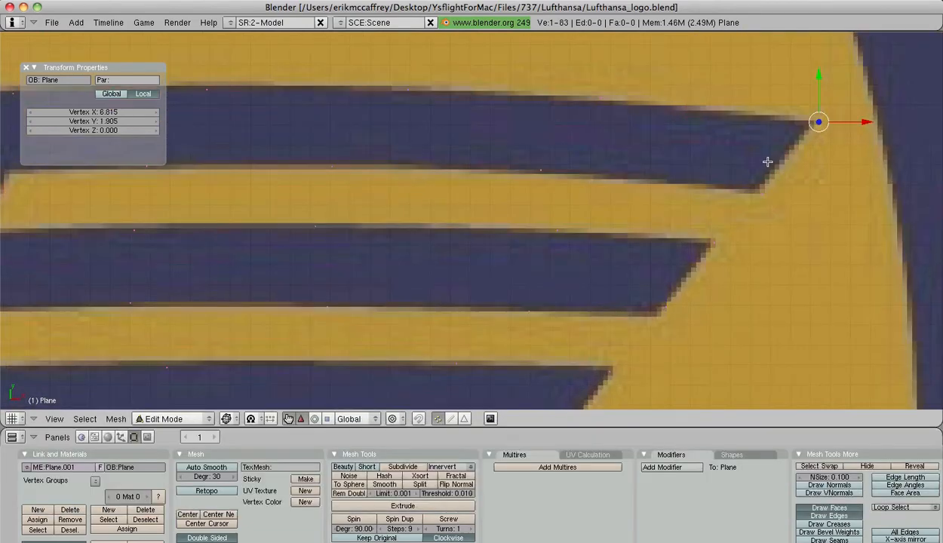
key(g)
click(768, 158)
right_click(758, 189)
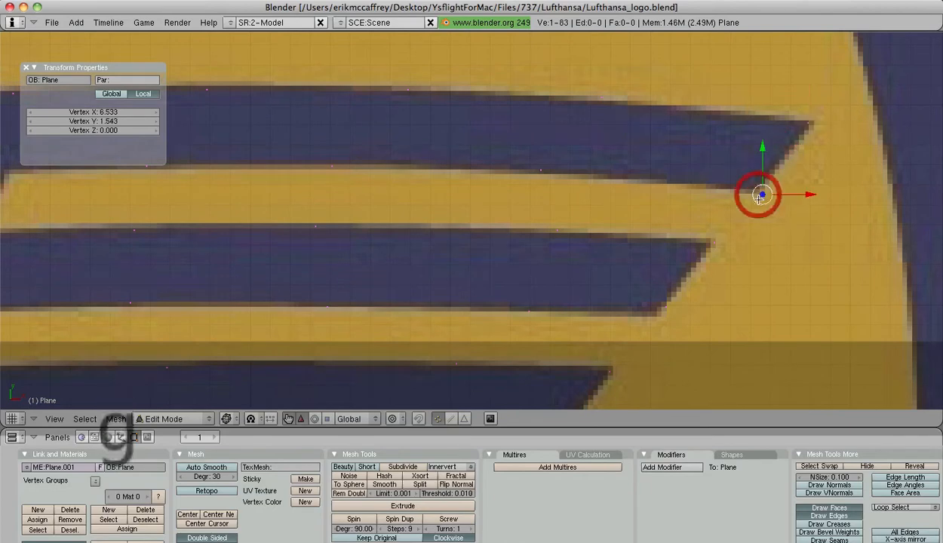
key(g)
click(764, 195)
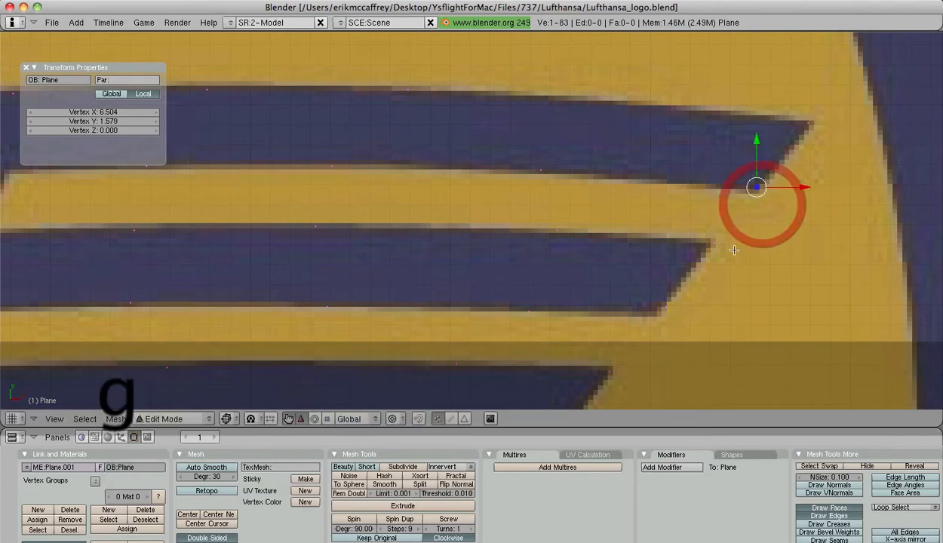
right_click(667, 310)
key(g)
click(657, 322)
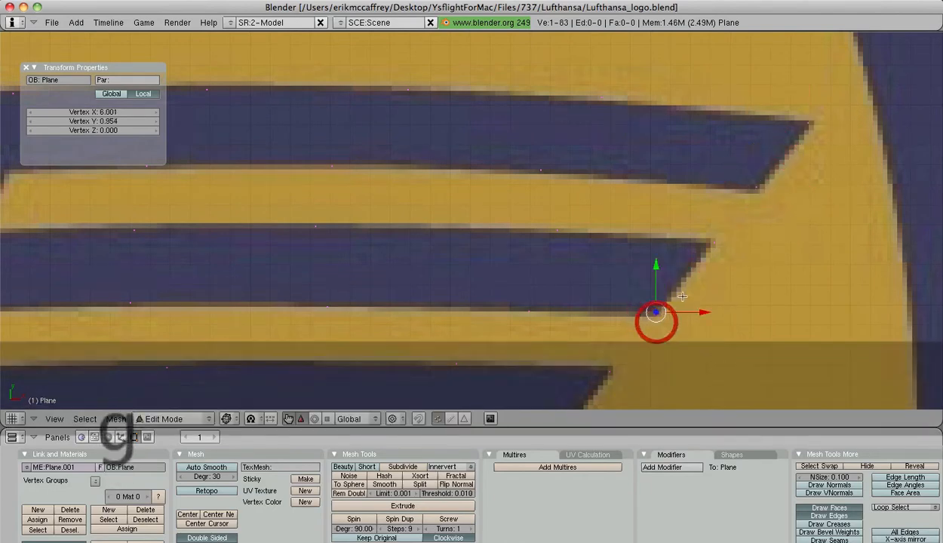
- Fill the beak's tip with a four-sided face from its two end corners and the next upper and lower vertices
scroll(651, 266, down, 6)
shift+middle_drag(438, 277, 685, 213)
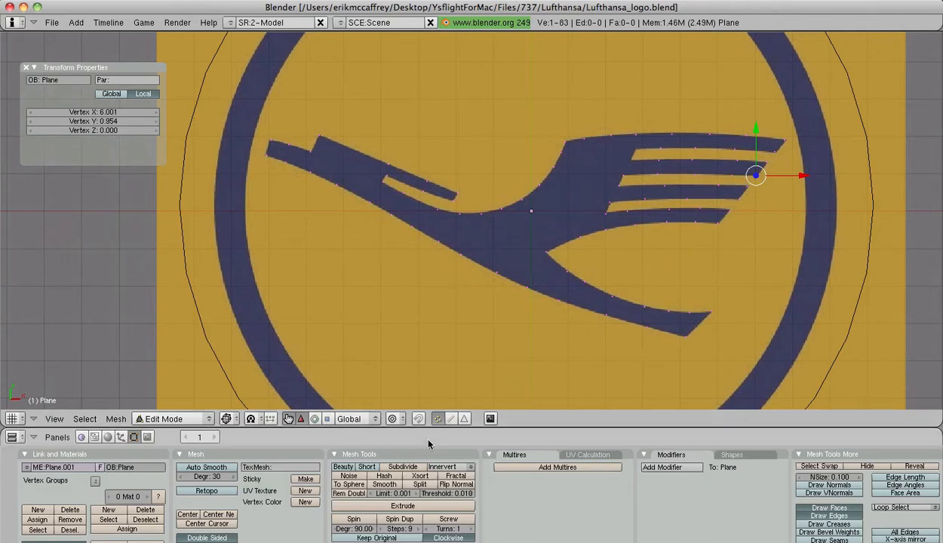
scroll(379, 225, up, 1)
shift+middle_drag(290, 152, 519, 232)
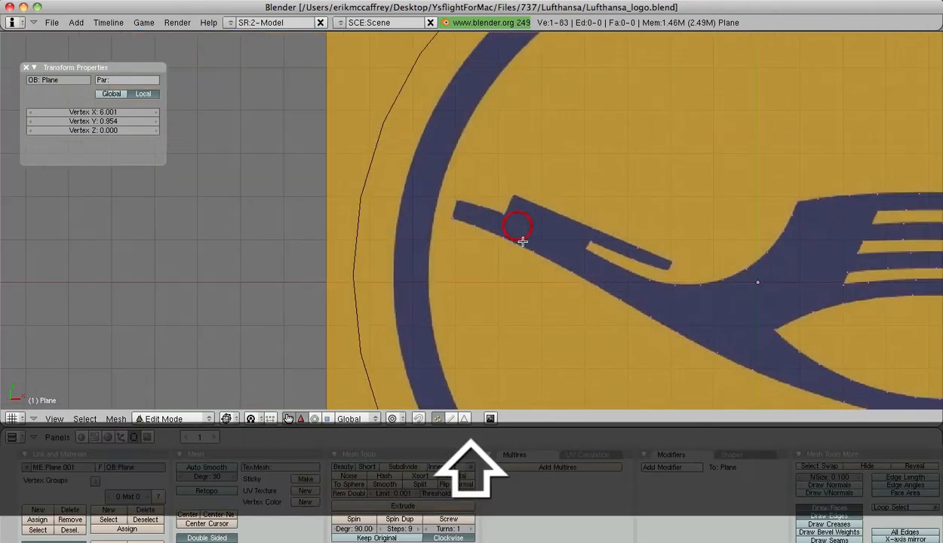
scroll(523, 240, up, 5)
click(408, 218)
shift+right_click(408, 218)
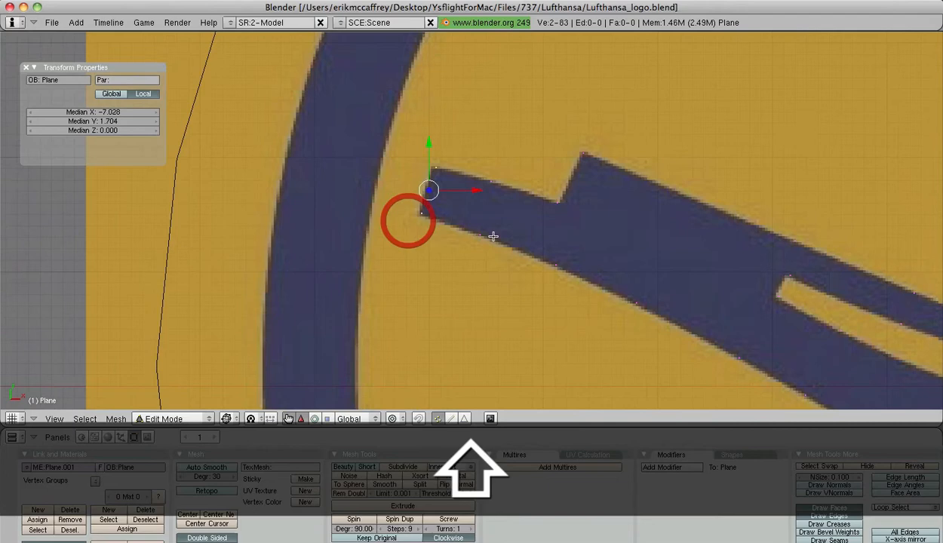
click(510, 179)
shift+right_click(510, 178)
key(f)
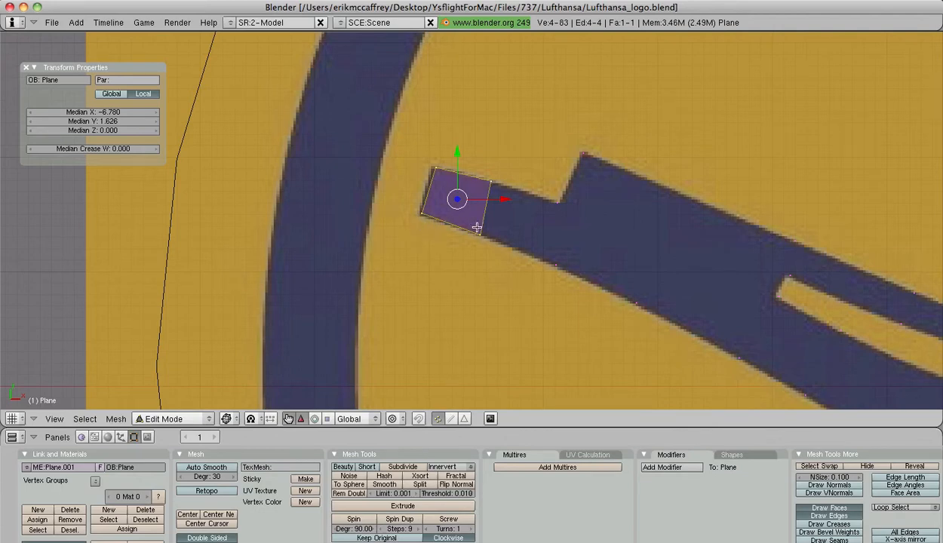
- Fill a second quad on the beak, reaching to the inner corner and the underside vertex below it
right_click(491, 184)
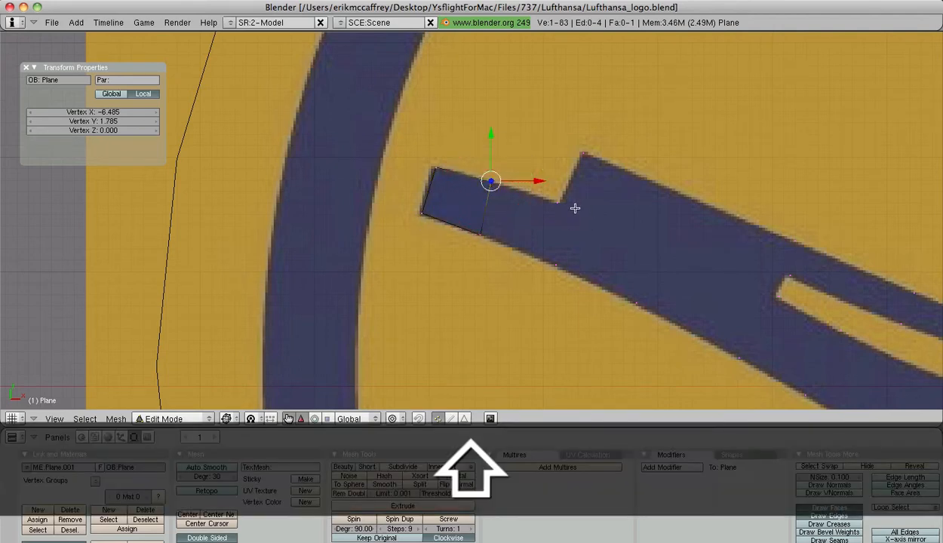
shift+right_click(561, 203)
shift+right_click(483, 234)
key(f)
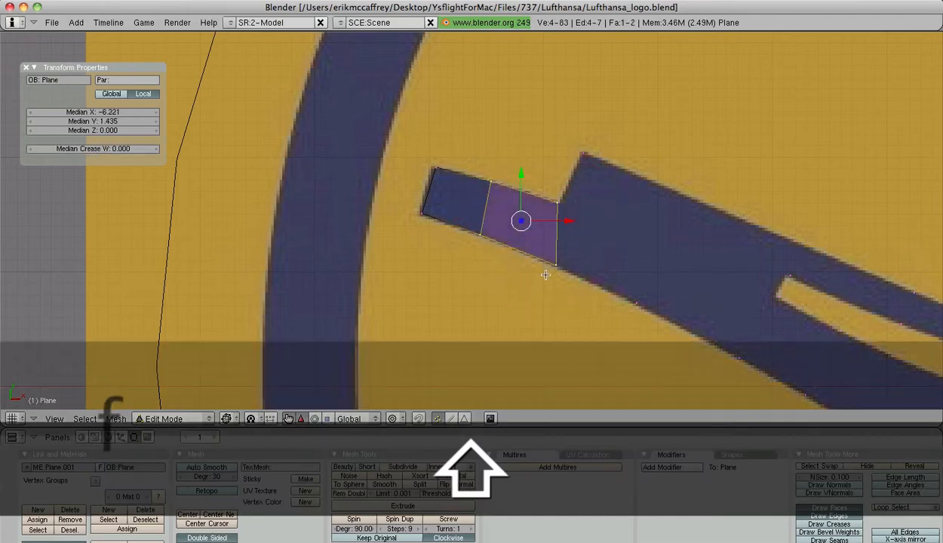
- Fill a quad between the beak's inner corner, the head's upper corner and the two underside vertices below
right_click(555, 204)
shift+right_click(583, 158)
shift+right_click(666, 205)
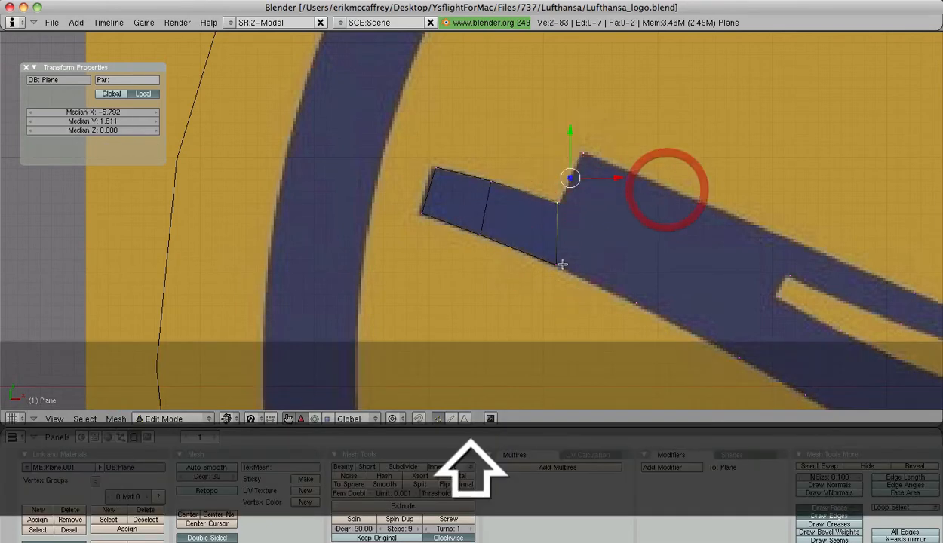
shift+right_click(558, 264)
shift+right_click(638, 303)
key(f)
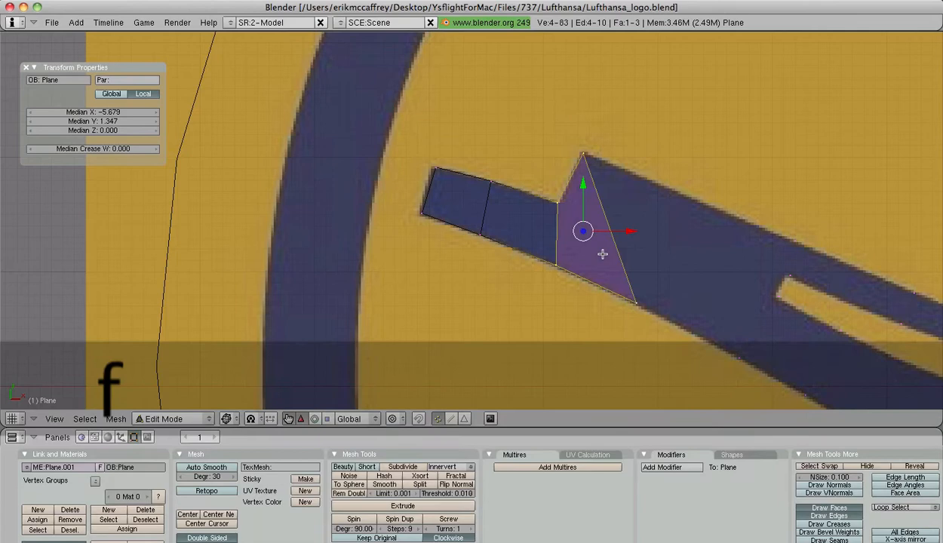
- Fill a quad from the head's upper corner to the slit's upper corner, and a triangle across the slit's end to the underside
right_click(585, 160)
shift+right_click(740, 225)
shift+right_click(793, 237)
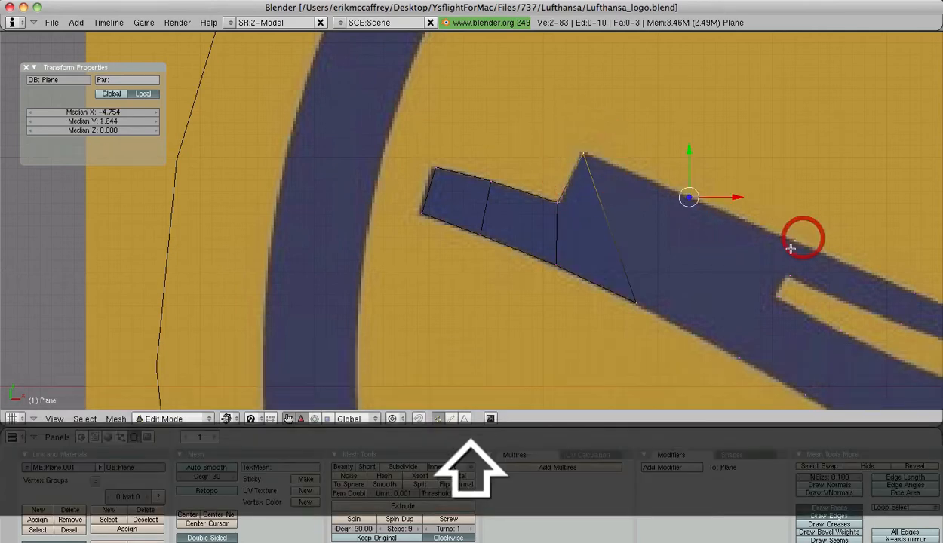
shift+right_click(639, 304)
key(f)
right_click(791, 278)
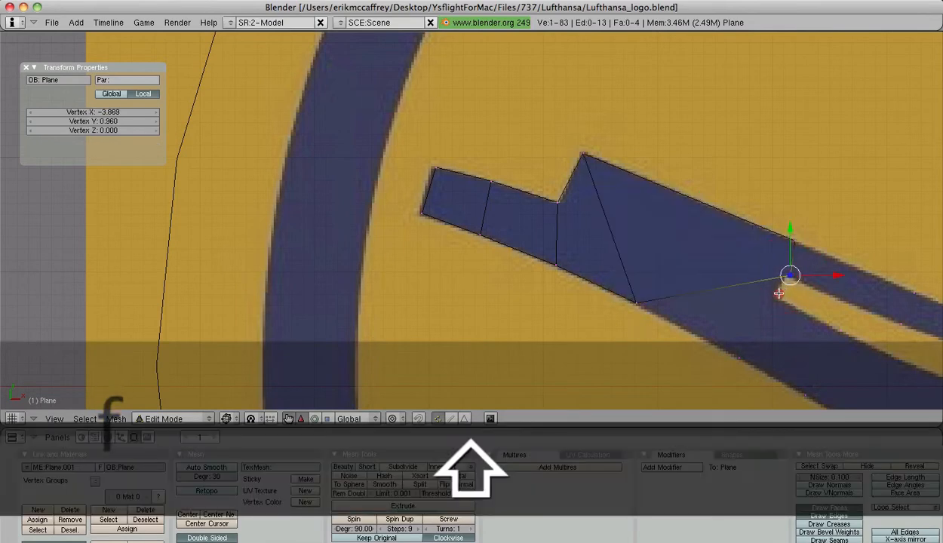
shift+right_click(780, 294)
key(f)
- Fill a triangle between the slit's lower corner and the two nearest underside vertices
shift+middle_drag(772, 308, 564, 207)
right_click(567, 204)
shift+right_click(533, 257)
shift+right_click(429, 202)
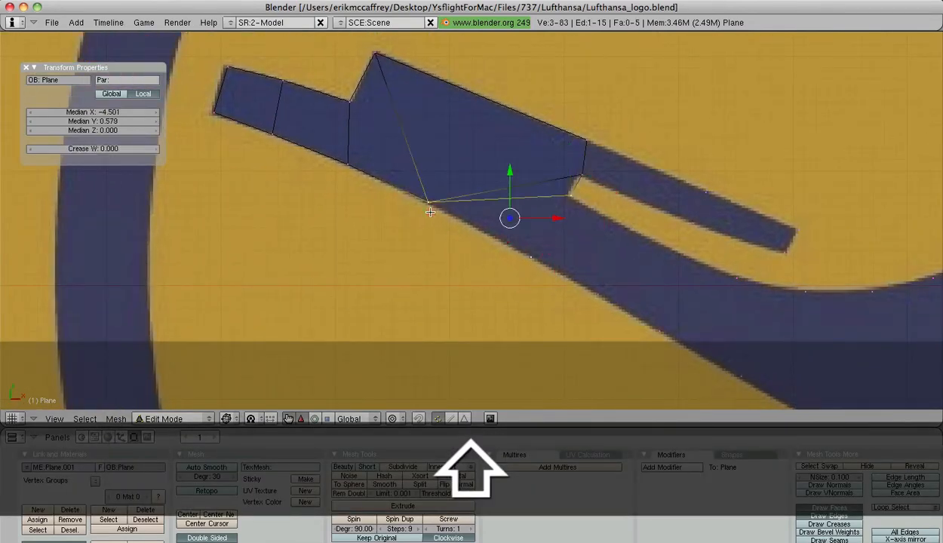
key(f)
- Fill a quad on the neck between the slit's lower corner, the next vertex on the slit's lower edge and two underside vertices
right_click(562, 198)
shift+right_click(532, 257)
shift+right_click(605, 290)
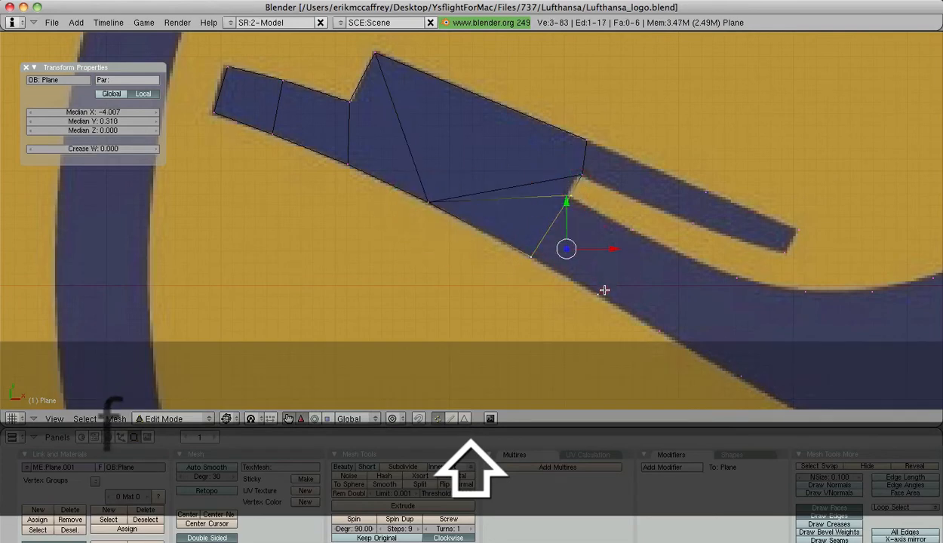
shift+right_click(640, 244)
key(f)
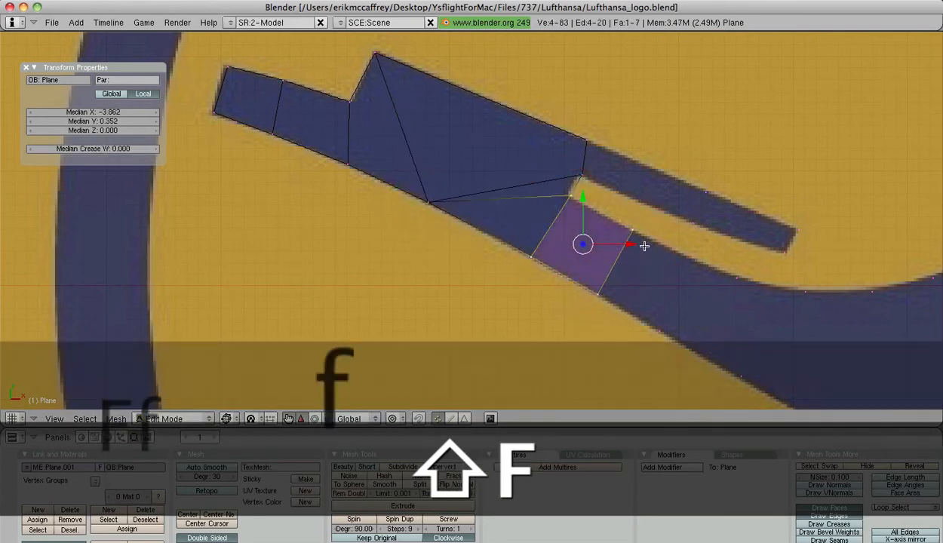
- Fill the adjoining neck quad, extending the faces to the next vertex on the slit's lower edge and on the underside
right_click(632, 231)
shift+right_click(703, 263)
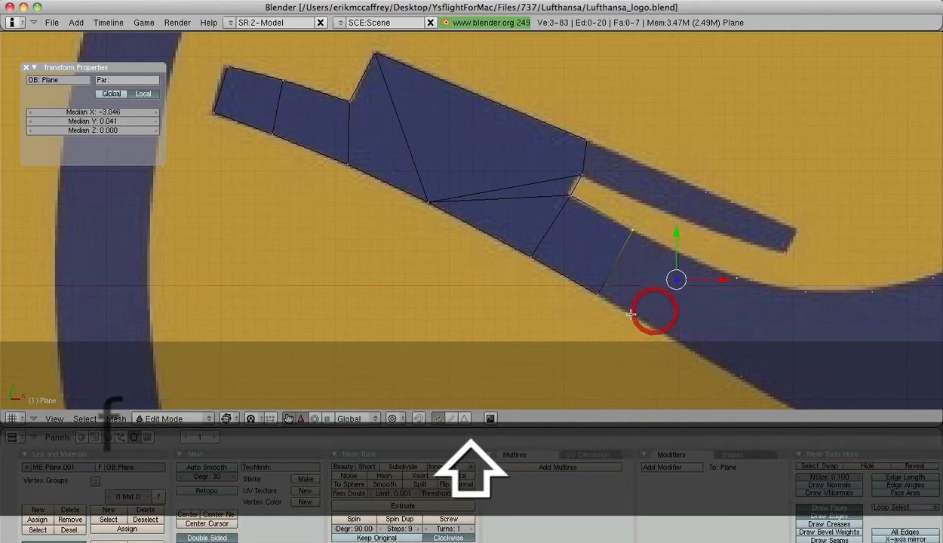
shift+right_click(603, 297)
key(f)
- Fill the quad below the strip's tip, between the start of the concave curve and the underside
shift+middle_drag(616, 271, 428, 161)
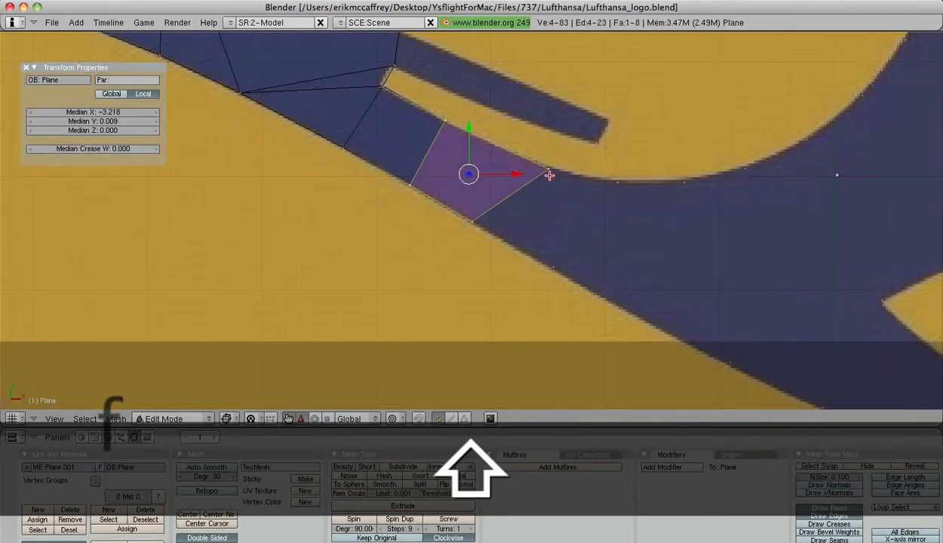
right_click(549, 175)
shift+right_click(615, 183)
shift+right_click(555, 266)
shift+right_click(473, 221)
key(f)
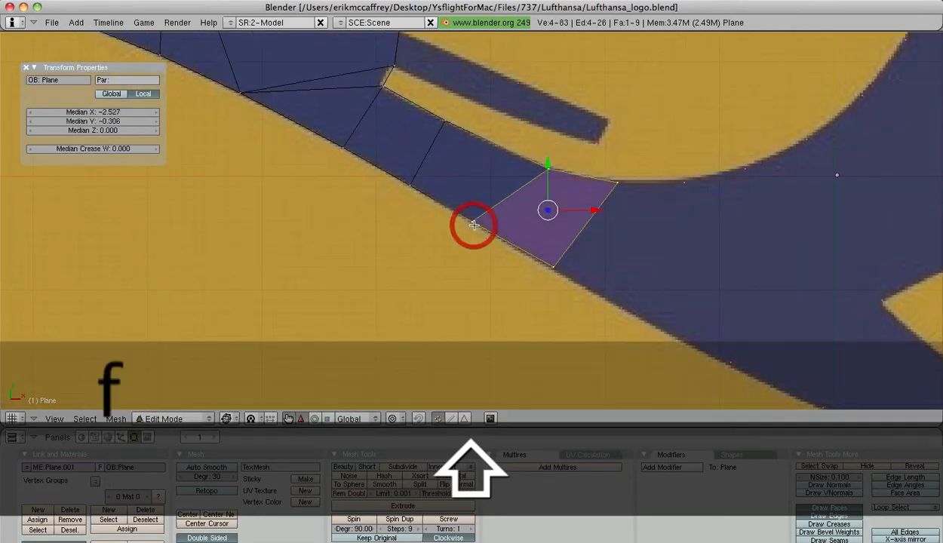
- Fill two successive neck quads between the bottom of the concave curve and the underside, extending one vertex per side each time
right_click(615, 184)
shift+right_click(556, 266)
shift+right_click(686, 185)
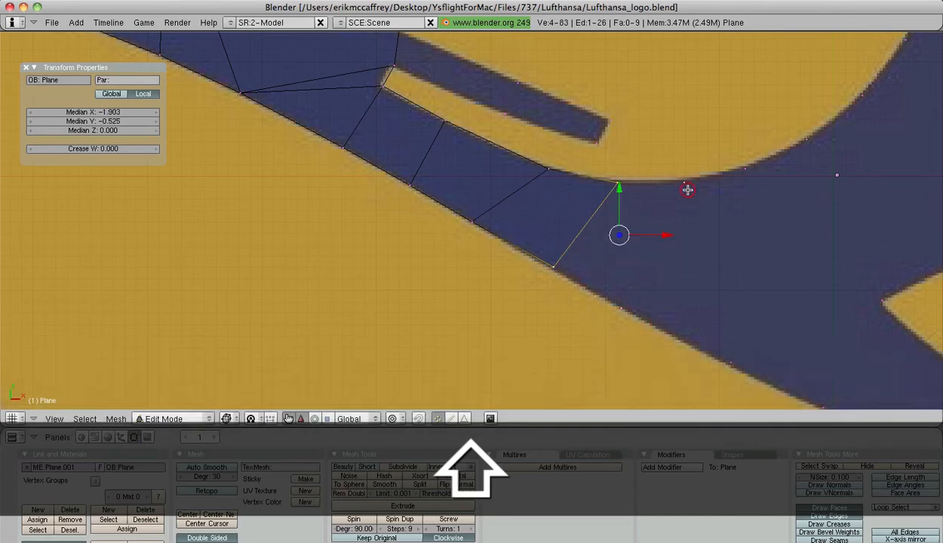
key(f)
right_click(686, 186)
shift+right_click(738, 172)
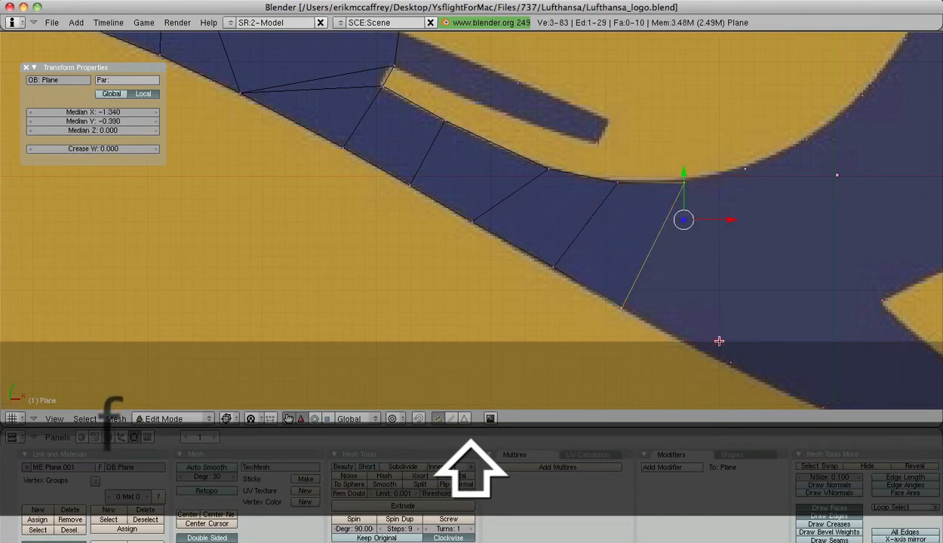
shift+right_click(721, 342)
key(f)
- Fill a triangle between the next two vertices on the rising concave curve and the last filled underside vertex
shift+middle_drag(811, 275, 602, 227)
right_click(538, 133)
shift+right_click(600, 101)
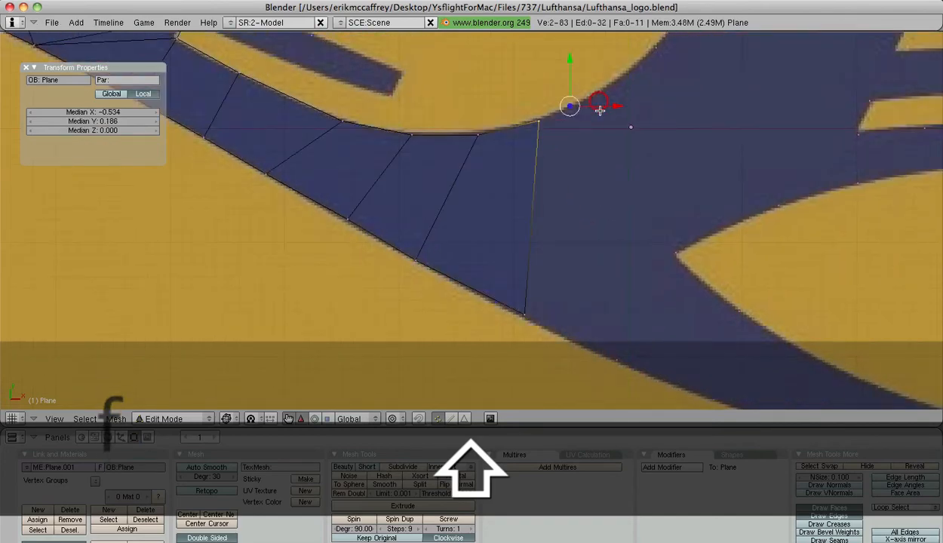
shift+right_click(540, 307)
key(f)
- Fill a body quad joining the last filled curve vertex, two underside vertices and the pointed tip of the gap between wing and tail
right_click(600, 96)
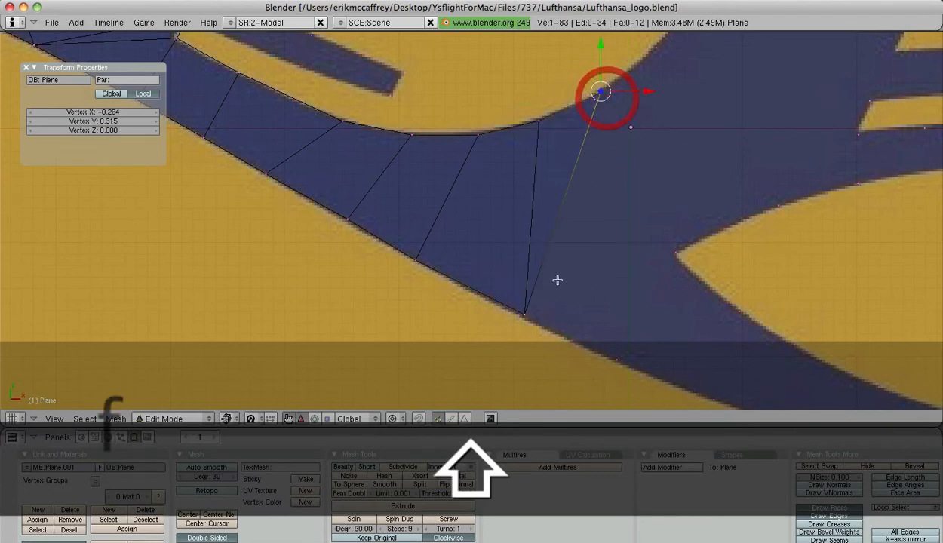
shift+right_click(527, 313)
shift+right_click(617, 360)
shift+right_click(668, 249)
key(f)
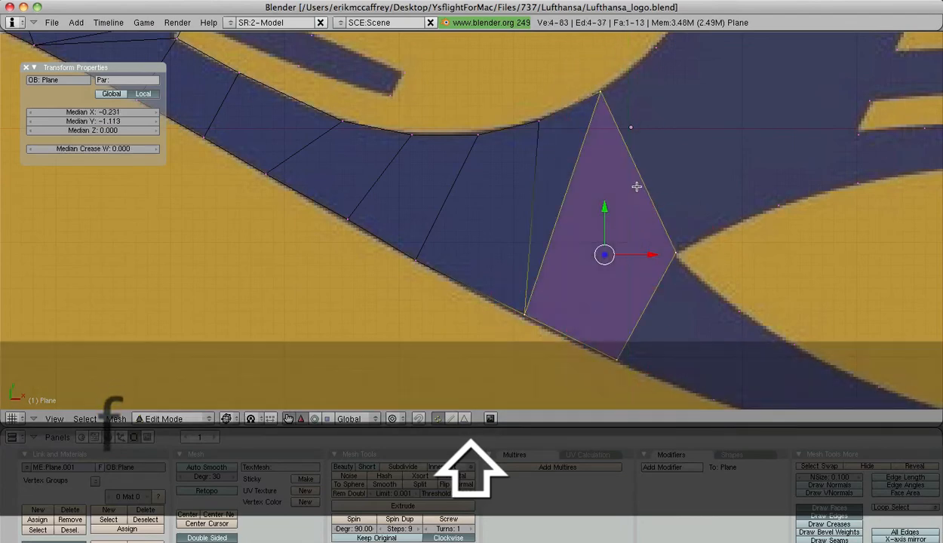
- Fill the first tail quad from the gap's pointed tip to the next upper-edge vertex and two underside vertices
shift+middle_drag(678, 269, 583, 183)
right_click(584, 183)
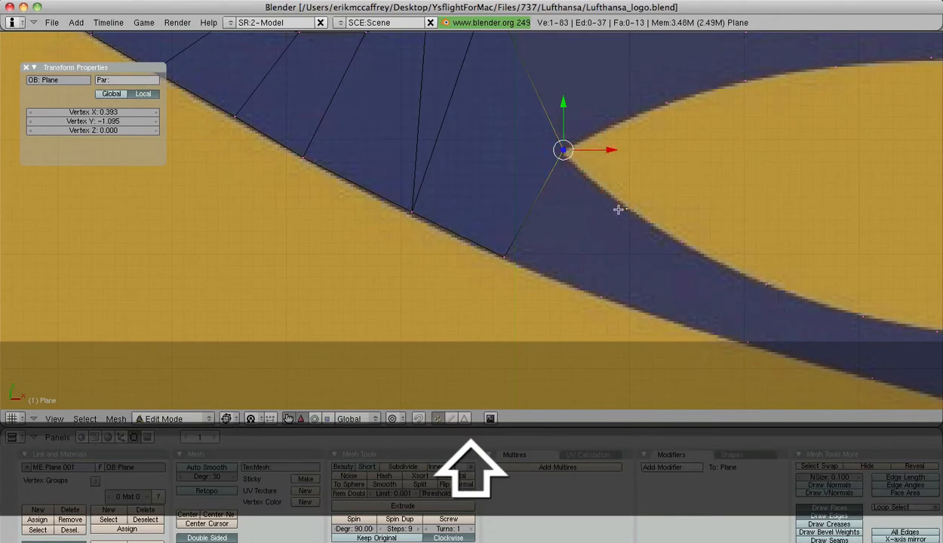
shift+right_click(619, 209)
shift+right_click(607, 290)
shift+right_click(523, 269)
key(f)
- Fill a tail triangle between the next two upper-edge vertices and the last filled underside vertex
shift+middle_drag(615, 273, 430, 208)
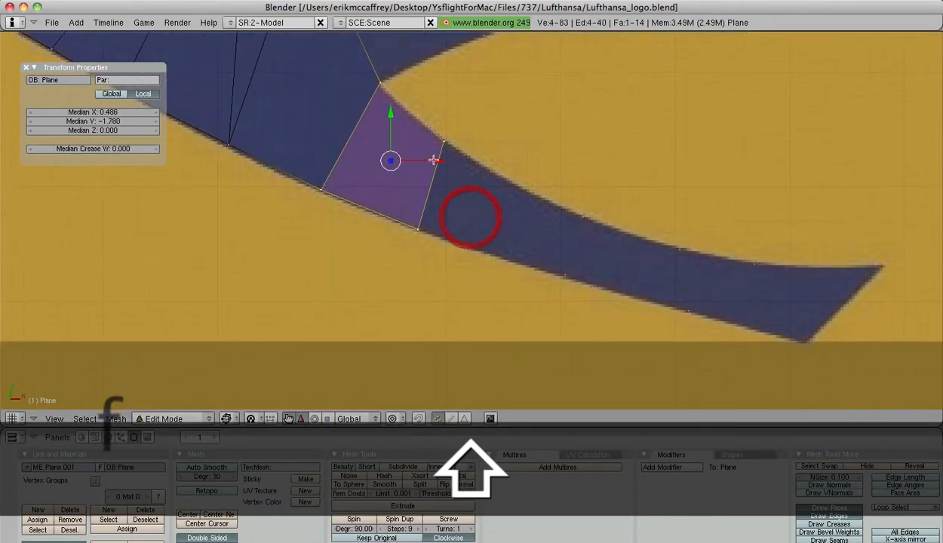
click(434, 160)
right_click(444, 142)
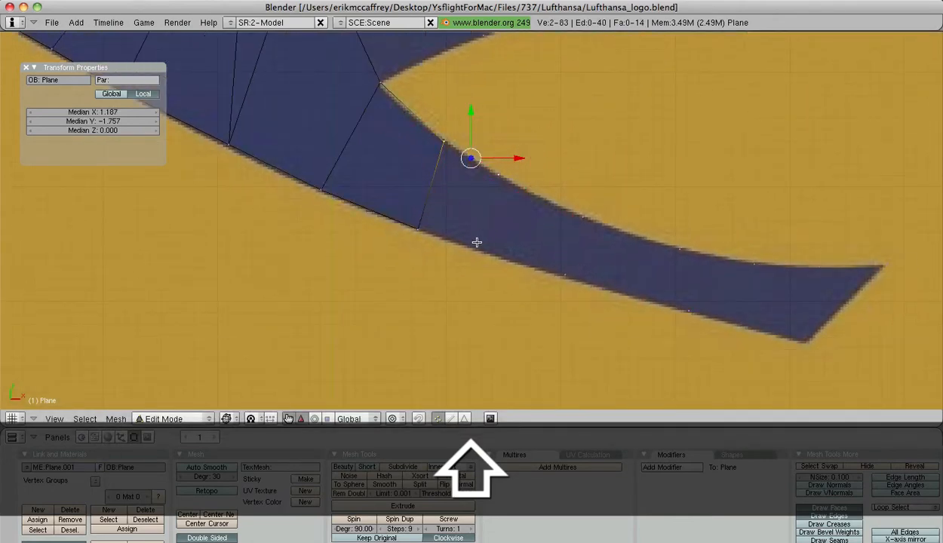
shift+right_click(418, 235)
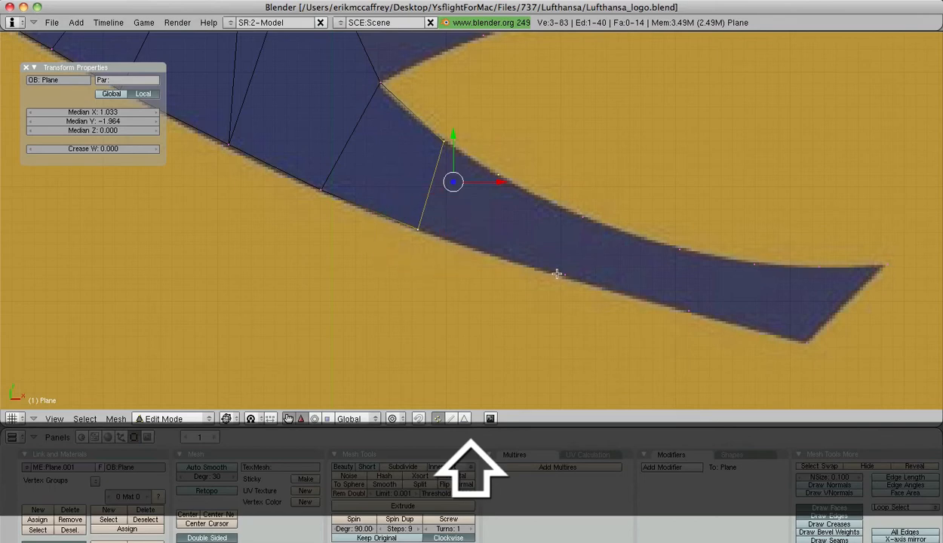
key(f)
- Fill the next two quads along the tail between its upper edge and its underside
right_click(498, 175)
shift+right_click(582, 216)
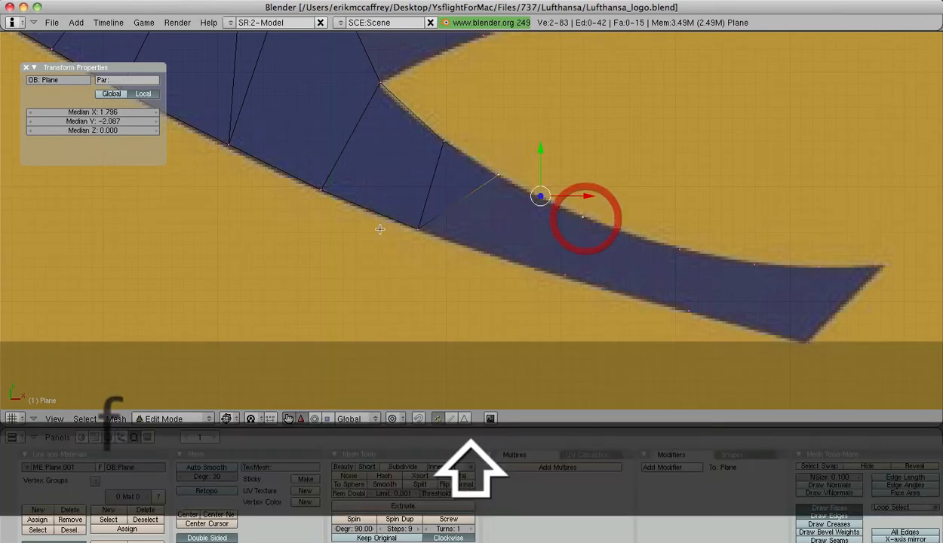
shift+right_click(420, 230)
key(f)
right_click(566, 273)
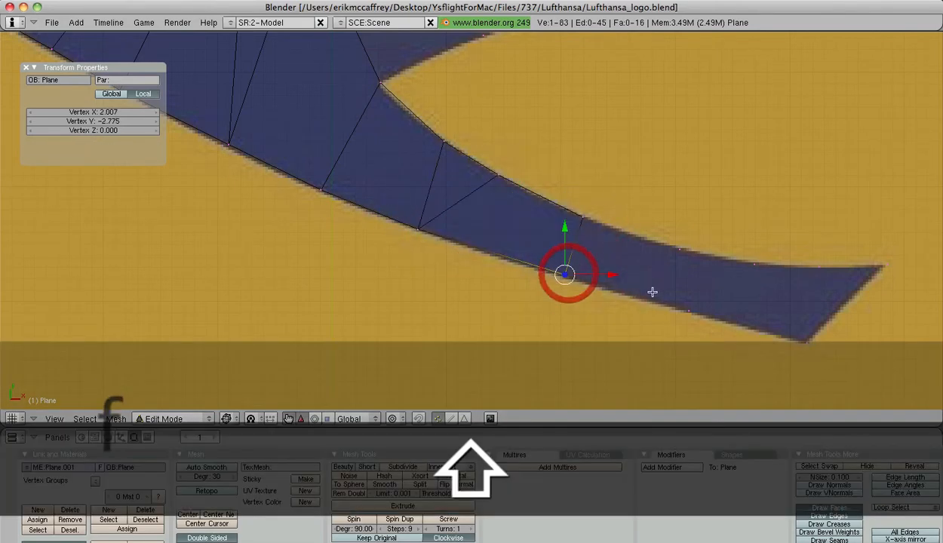
shift+right_click(680, 249)
shift+right_click(582, 217)
key(f)
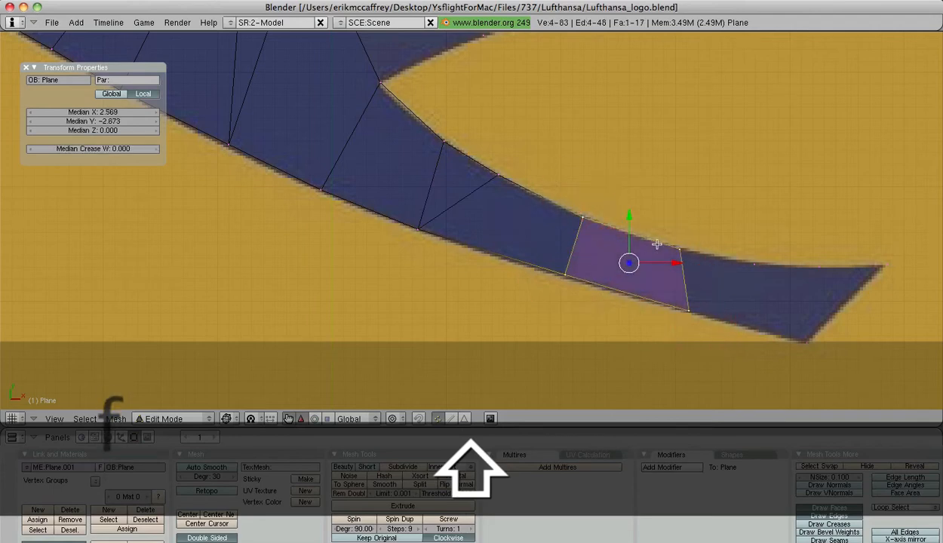
- Fill a triangle to the next upper-edge vertex of the tail and close the tail's end with a final face
right_click(681, 250)
shift+right_click(689, 308)
key(f)
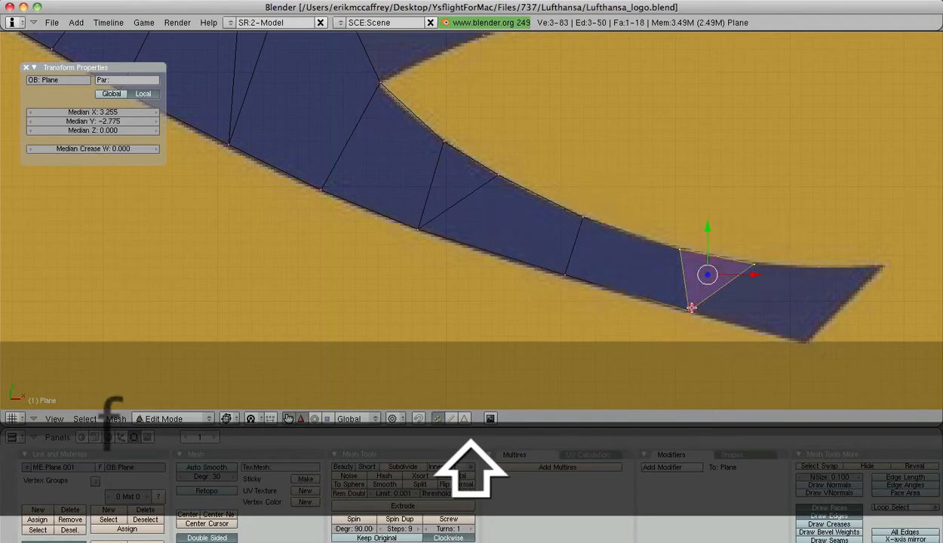
right_click(689, 309)
shift+right_click(804, 337)
shift+right_click(755, 264)
key(f)
- Shift the two corner vertices at the slit's closed end slightly toward the beak to match the background image, and deselect everything
ctrl+middle_drag(685, 310, 636, 283)
shift+middle_drag(455, 190, 630, 242)
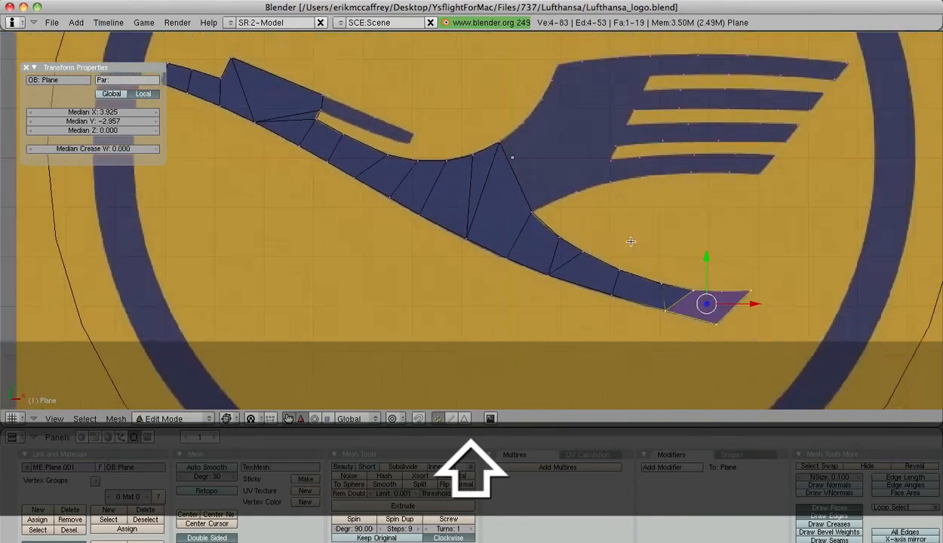
shift+middle_drag(505, 197, 525, 232)
shift+middle_drag(325, 178, 483, 231)
scroll(484, 231, up, 6)
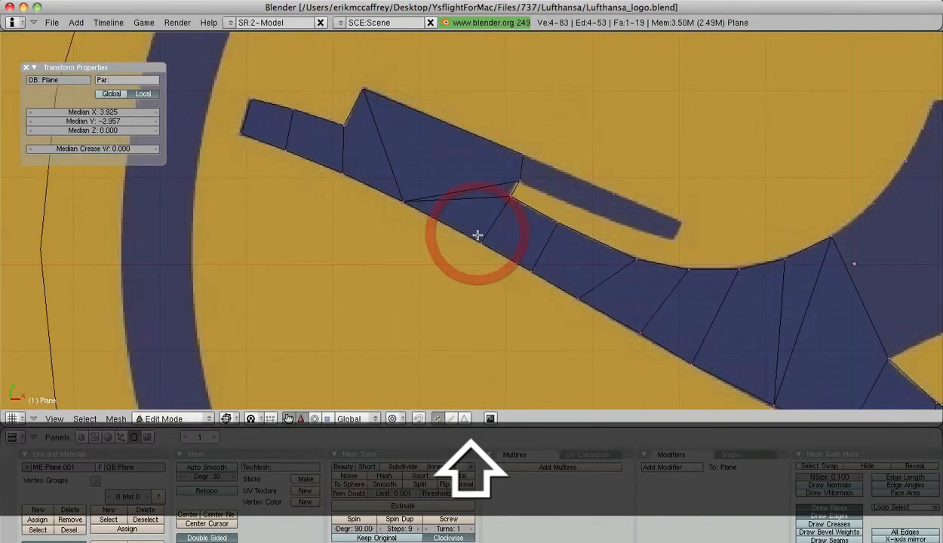
right_click(558, 150)
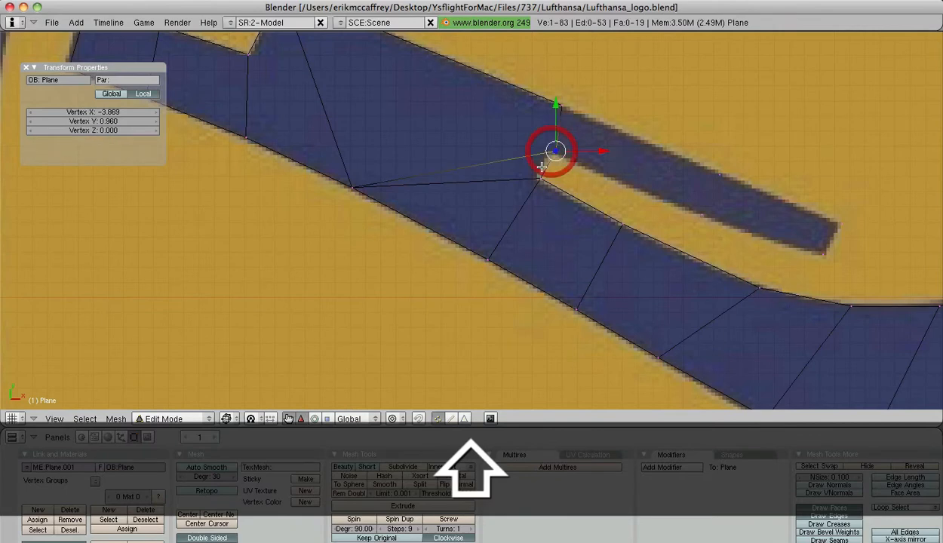
key(g)
click(599, 184)
scroll(598, 184, down, 6)
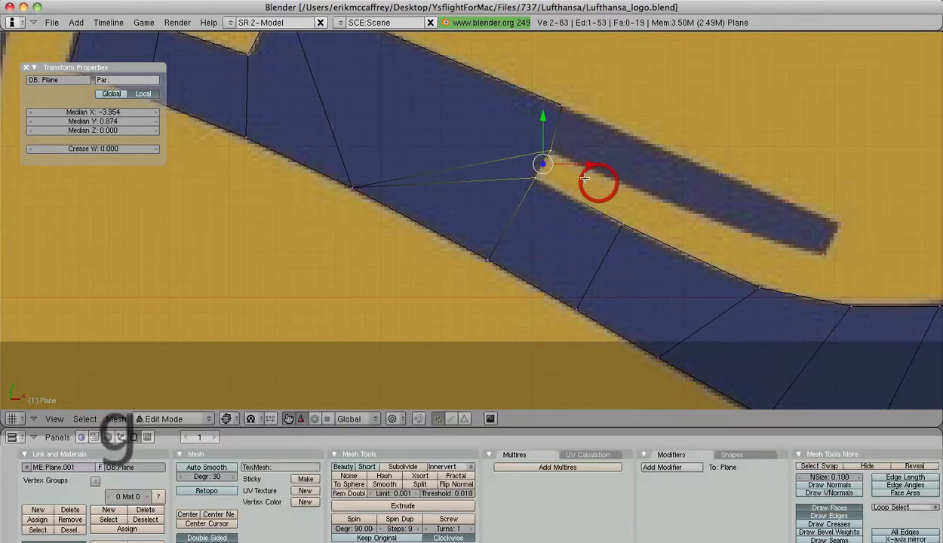
key(a)
shift+middle_drag(629, 225, 634, 228)
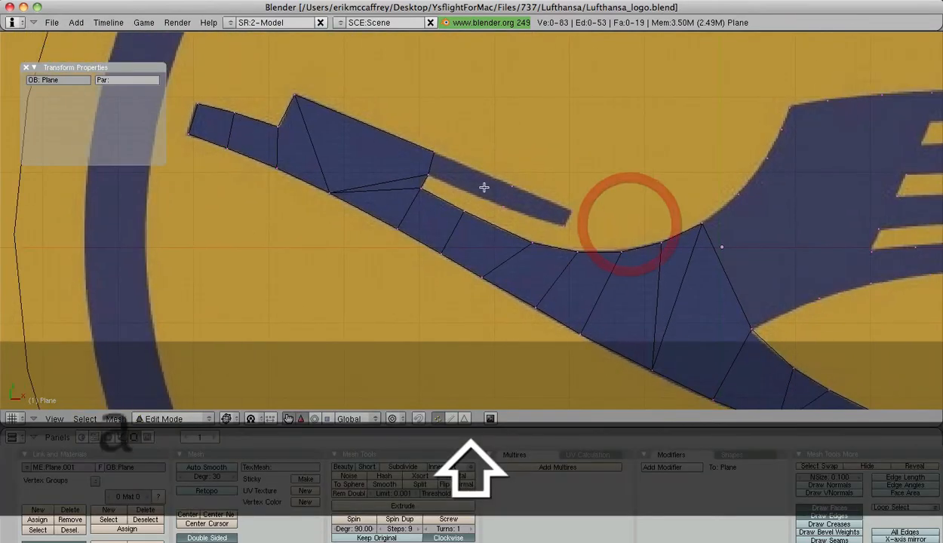
- Move the vertex at the notch where the wing's lower edge meets the body onto the logo outline
scroll(619, 224, down, 2)
shift+middle_drag(707, 221, 508, 215)
scroll(508, 216, up, 5)
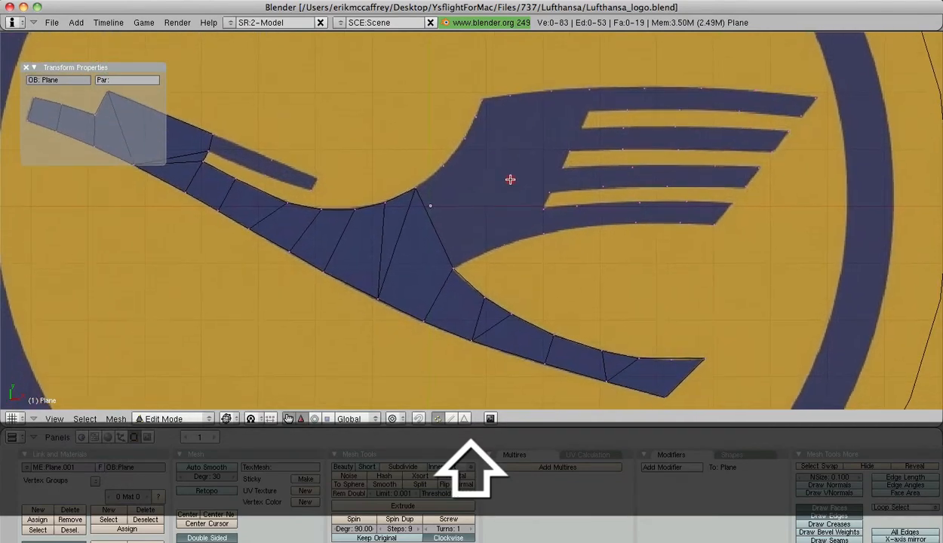
right_click(551, 258)
scroll(655, 304, up, 3)
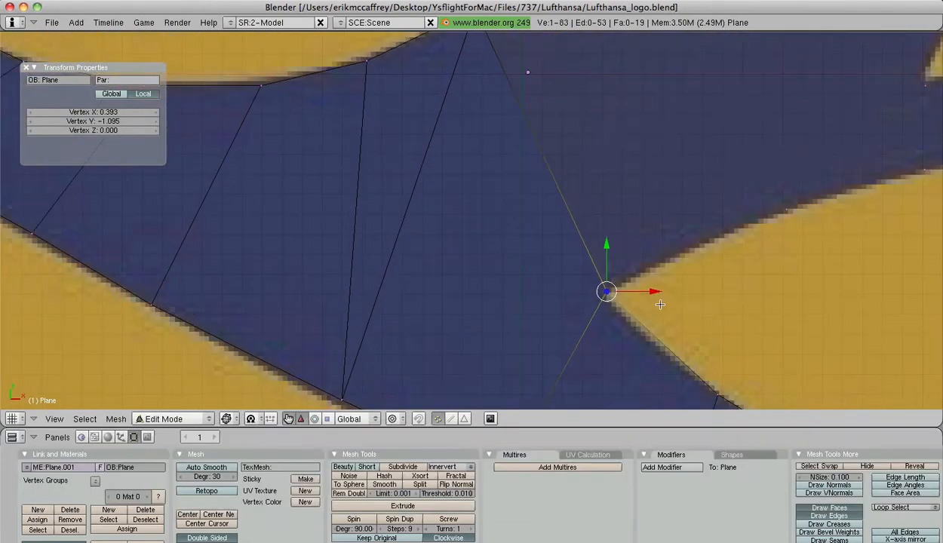
key(g)
click(646, 309)
scroll(681, 251, down, 2)
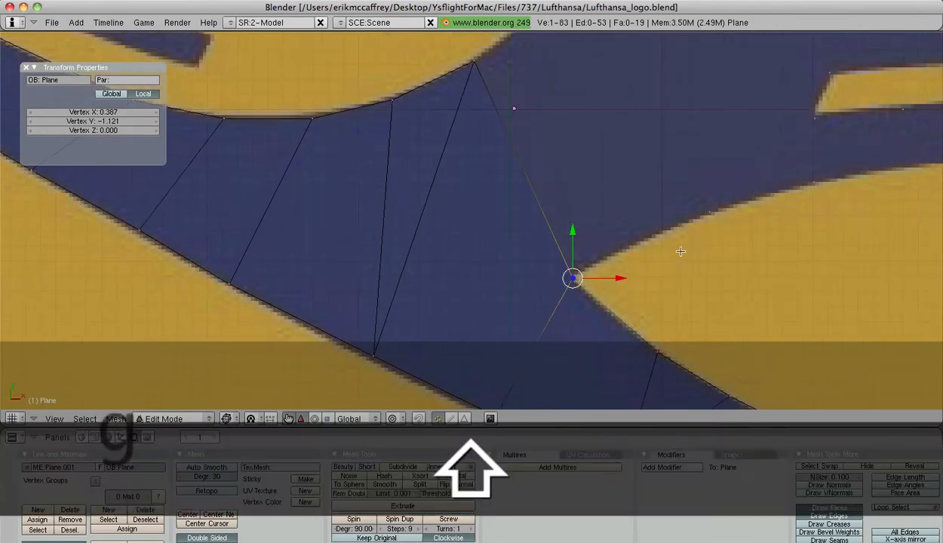
- Fill two faces across the wing root, joining the wing's front curve to the vertices along its lower edge
shift+middle_drag(665, 216, 632, 347)
shift+right_click(514, 134)
key(f)
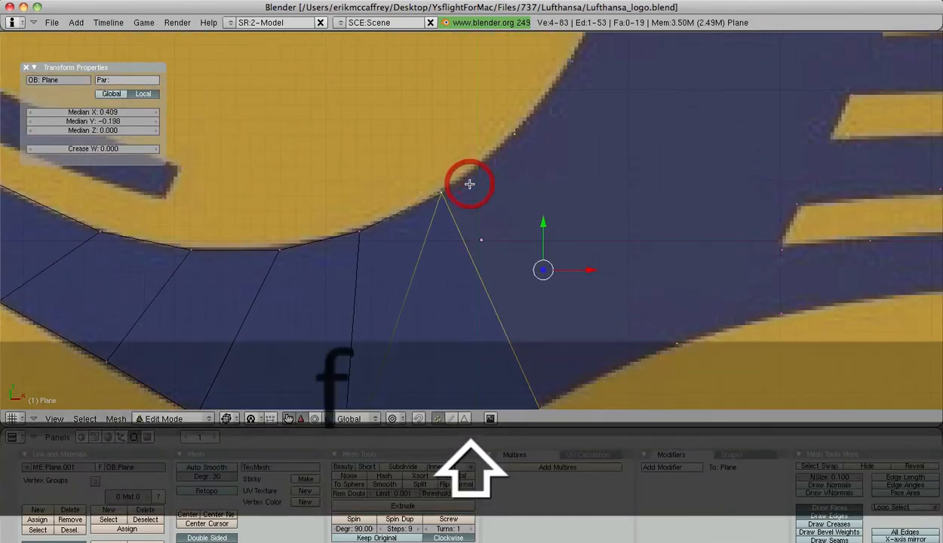
right_click(515, 135)
shift+right_click(676, 341)
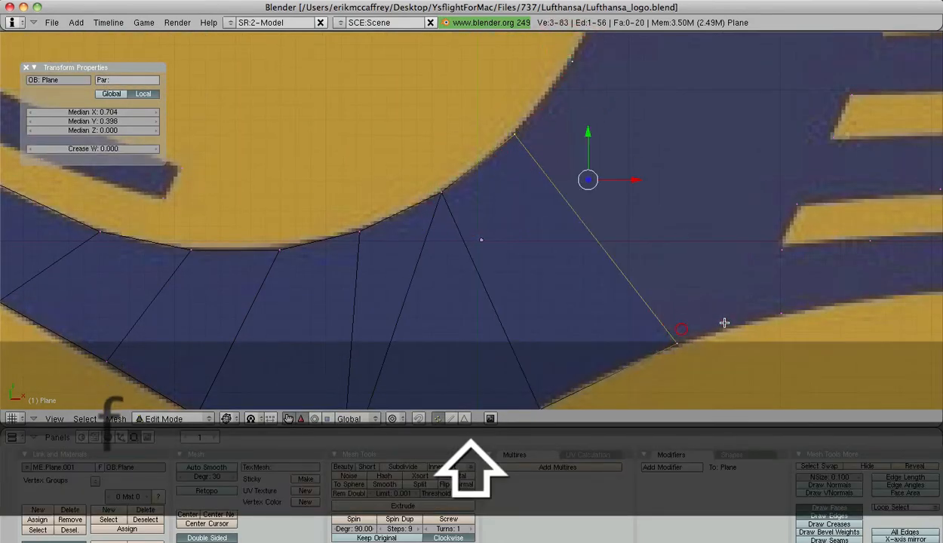
shift+right_click(782, 313)
key(f)
- Move the vertex at the lower inner corner of the lowest feather gap onto the image corner
shift+middle_drag(800, 295, 599, 219)
right_click(591, 198)
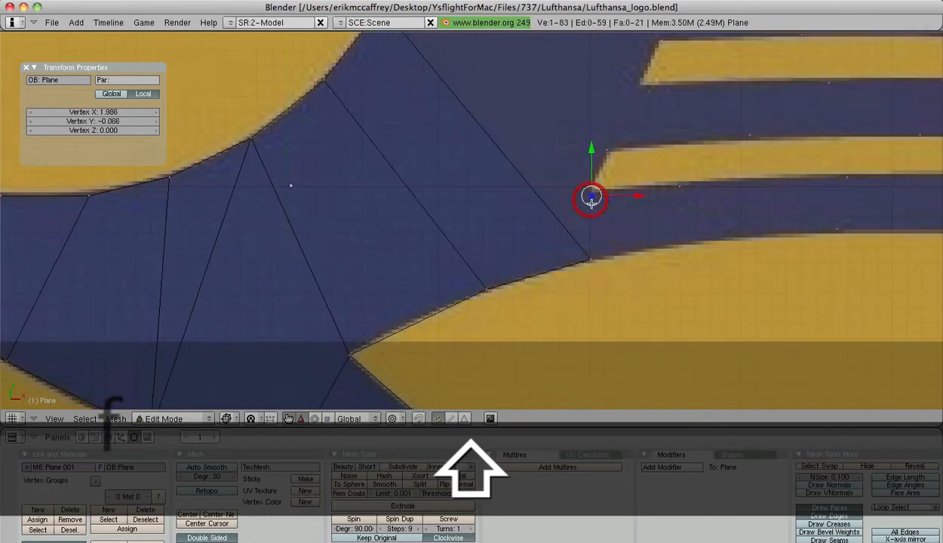
key(g)
click(609, 218)
- Fill a triangle between the wing's front curve, its lower edge and the lower inner corner of the lowest feather gap
shift+right_click(588, 259)
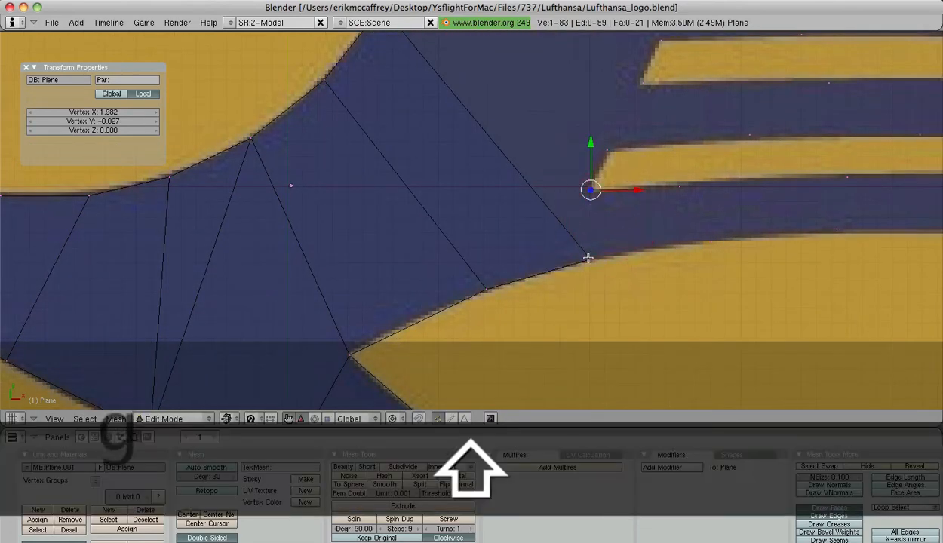
shift+middle_drag(549, 198, 608, 301)
shift+right_click(464, 119)
key(g)
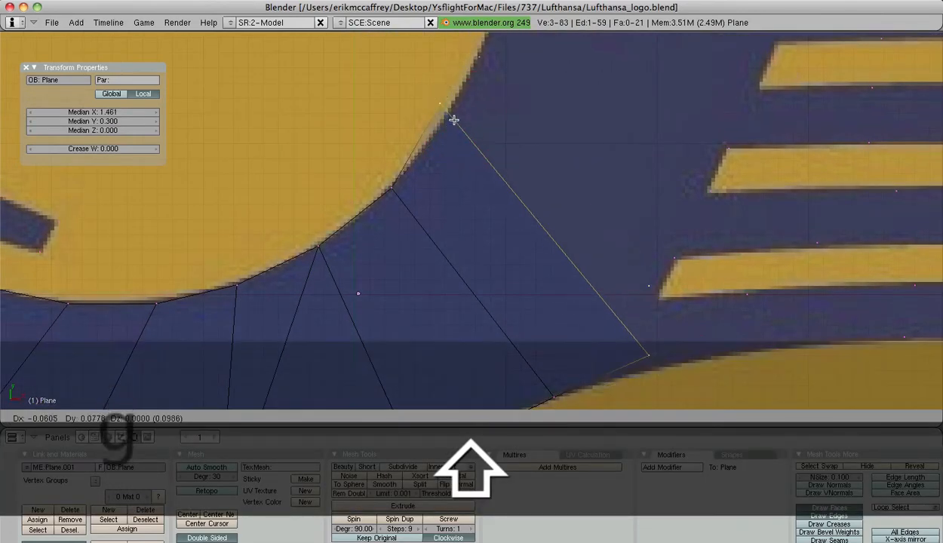
key(Escape)
key(f)
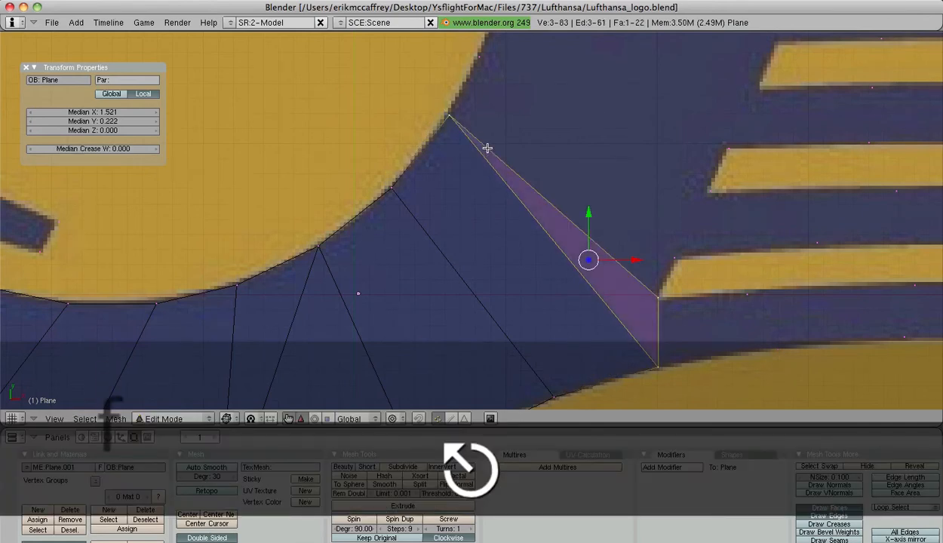
- Fill two faces from the wing's front curve to the lowest feather gap's inner edge and the middle gap's lower corner
right_click(653, 295)
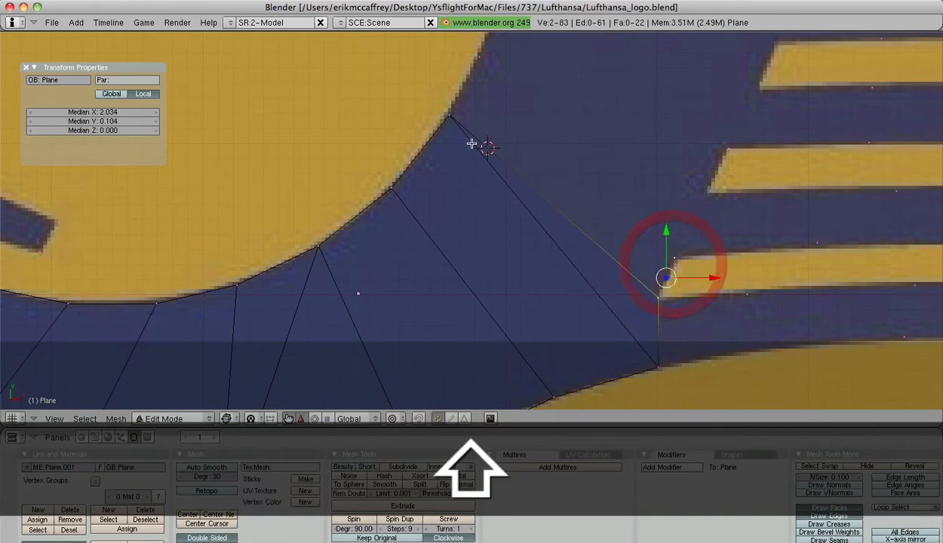
shift+right_click(455, 122)
key(f)
right_click(671, 250)
shift+right_click(719, 183)
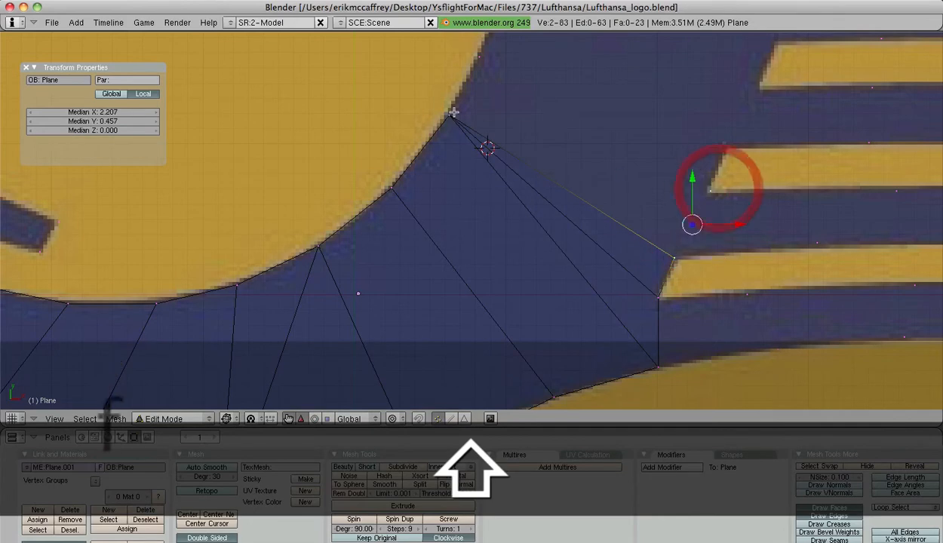
shift+right_click(478, 59)
key(f)
- Fill a face between the middle feather gap's inner edge and the top end of the wing's front curve
right_click(709, 189)
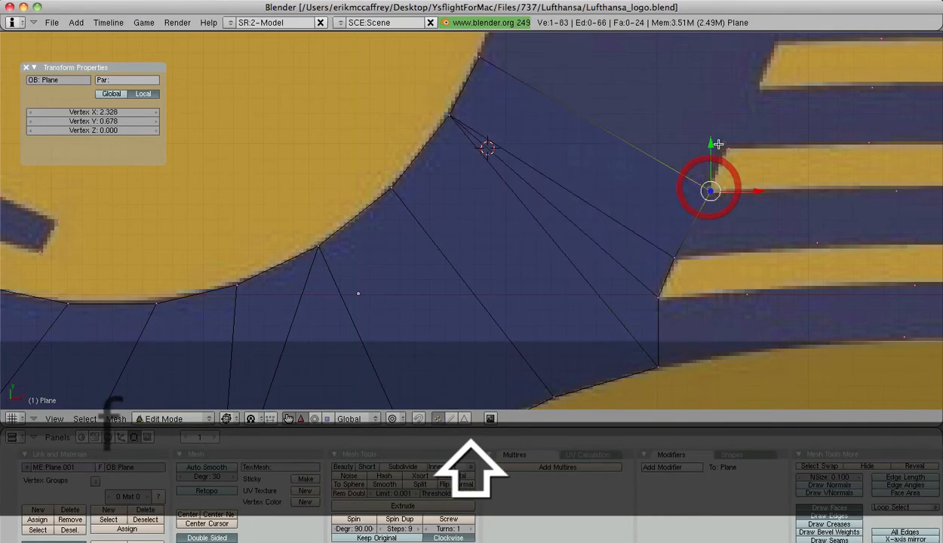
shift+right_click(726, 148)
shift+middle_drag(518, 63, 484, 172)
shift+right_click(448, 154)
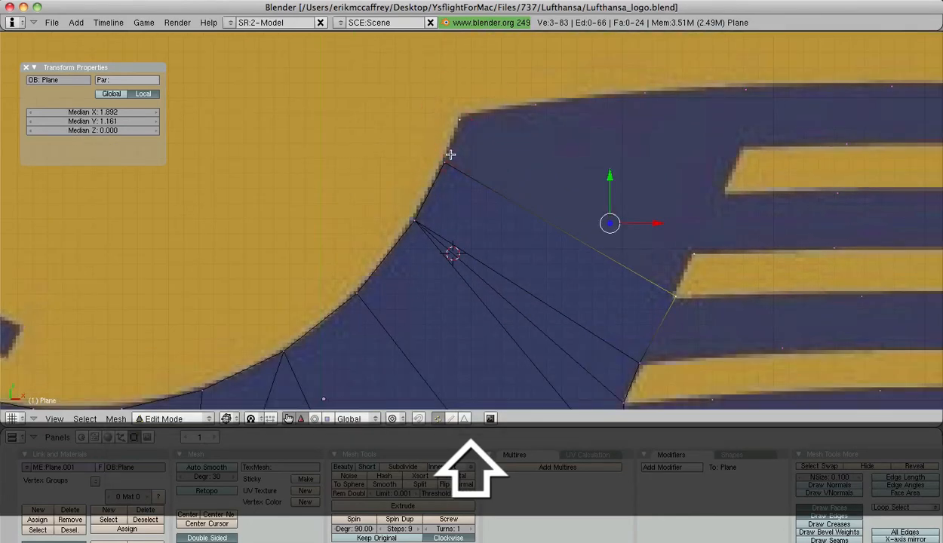
key(f)
- Duplicate a vertex from the top feather gap's lower edge onto both inner corners of that gap
right_click(693, 253)
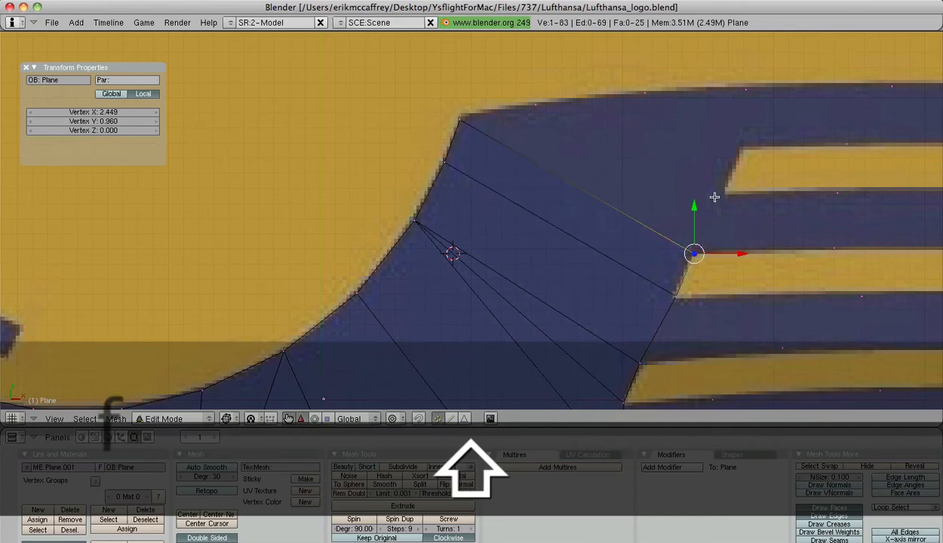
right_click(830, 196)
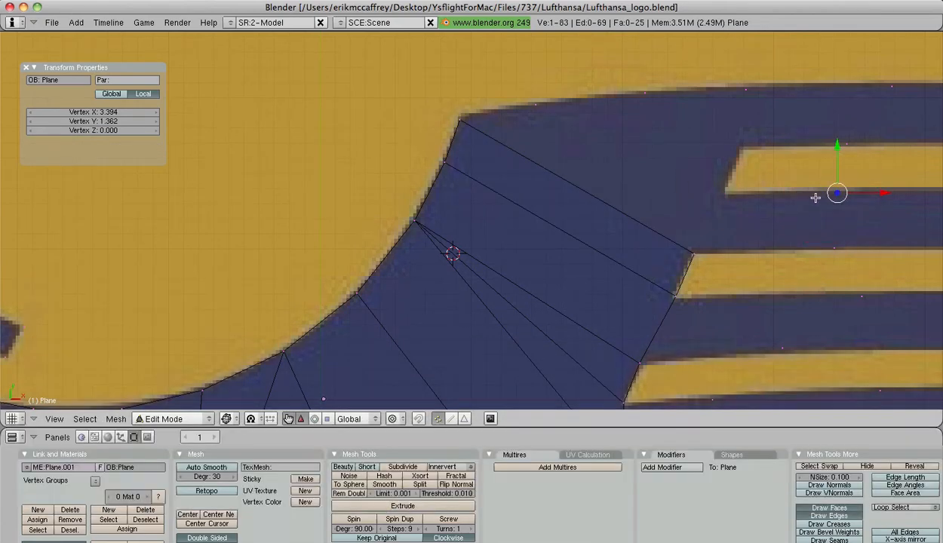
key(shift+d)
click(713, 195)
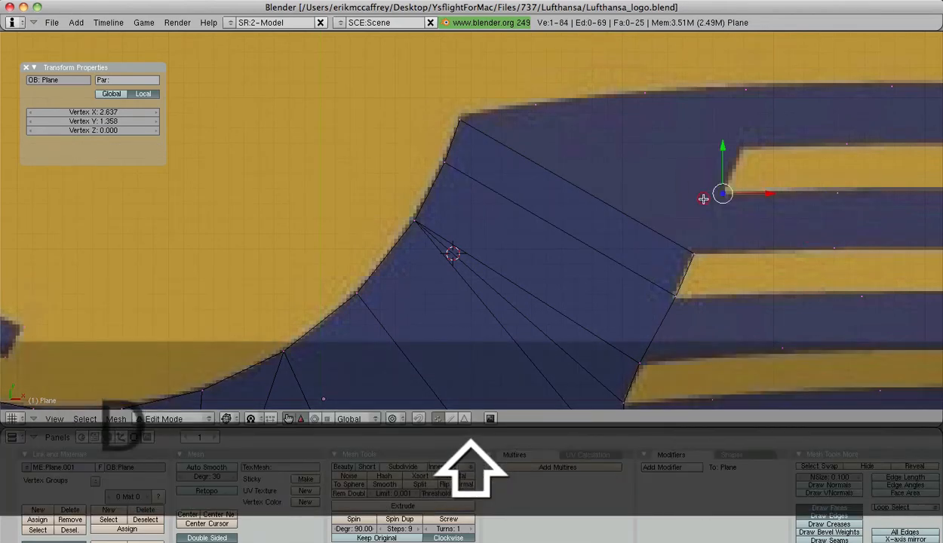
key(shift+d)
click(723, 162)
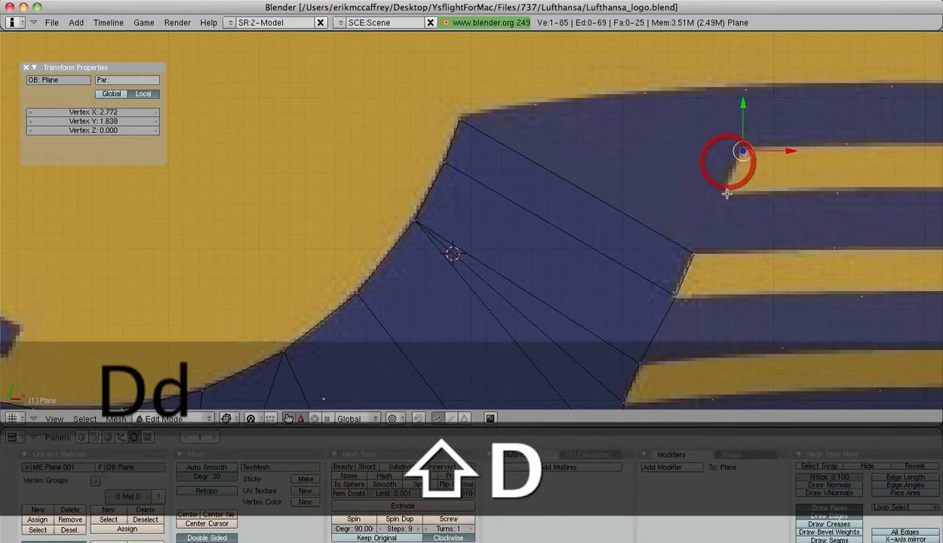
- Fill three faces between the wing's top edge and the top feather gap's inner corners, up to the top feather's base
shift+right_click(693, 258)
shift+right_click(465, 120)
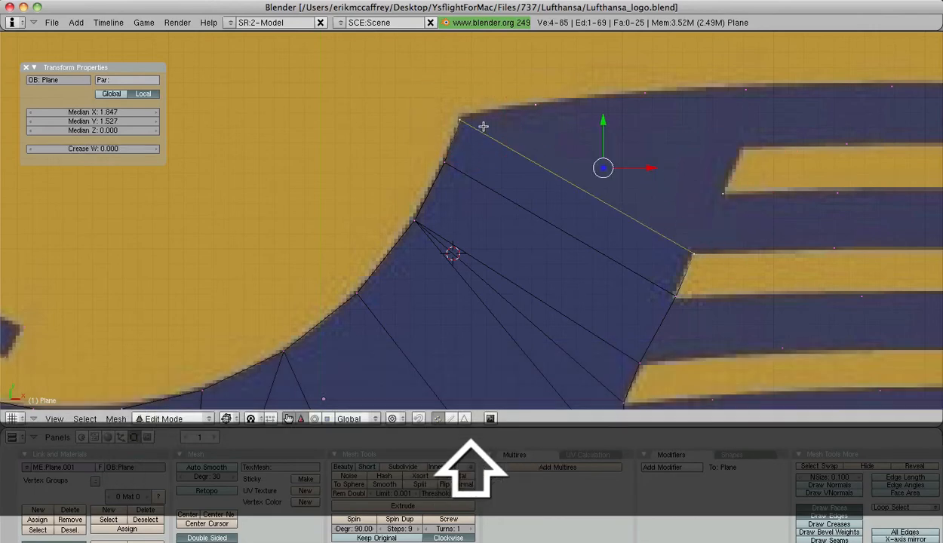
key(f)
right_click(550, 121)
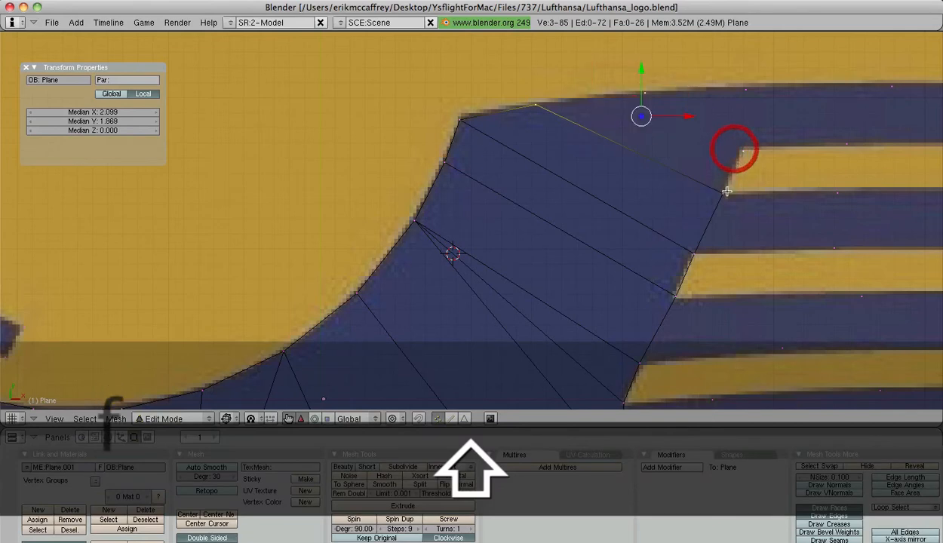
key(f)
right_click(742, 154)
shift+right_click(684, 96)
key(f)
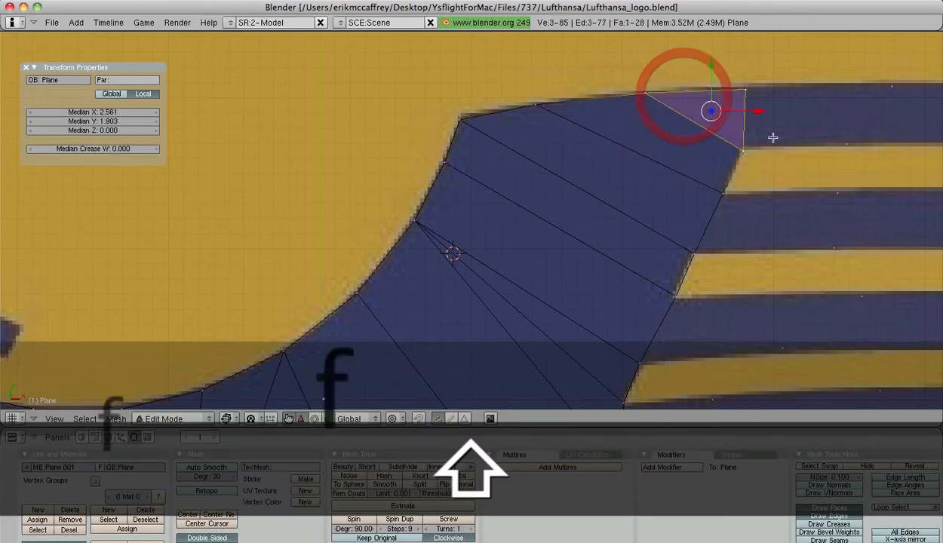
- Fill the first two faces of the top feather, starting from its base
shift+middle_drag(773, 135, 550, 160)
right_click(549, 152)
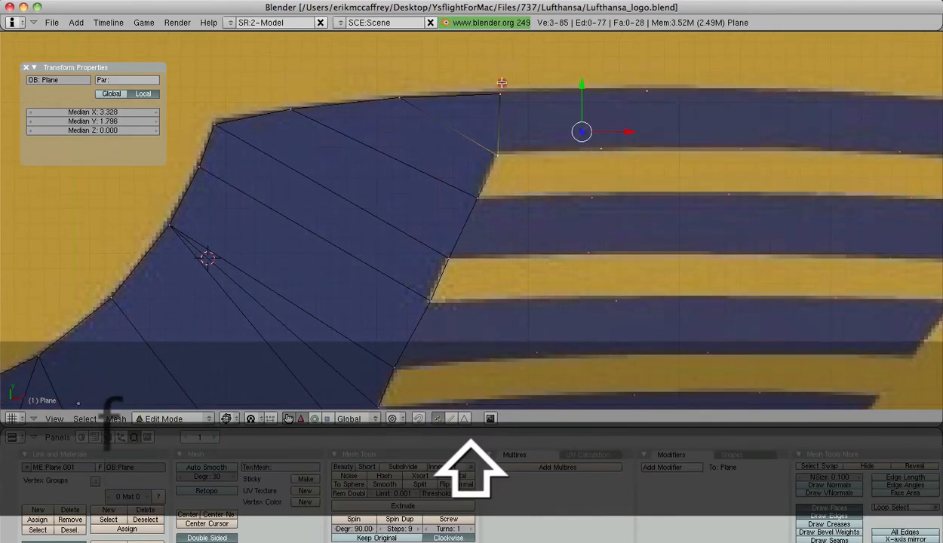
shift+right_click(502, 82)
key(f)
right_click(649, 93)
shift+right_click(791, 90)
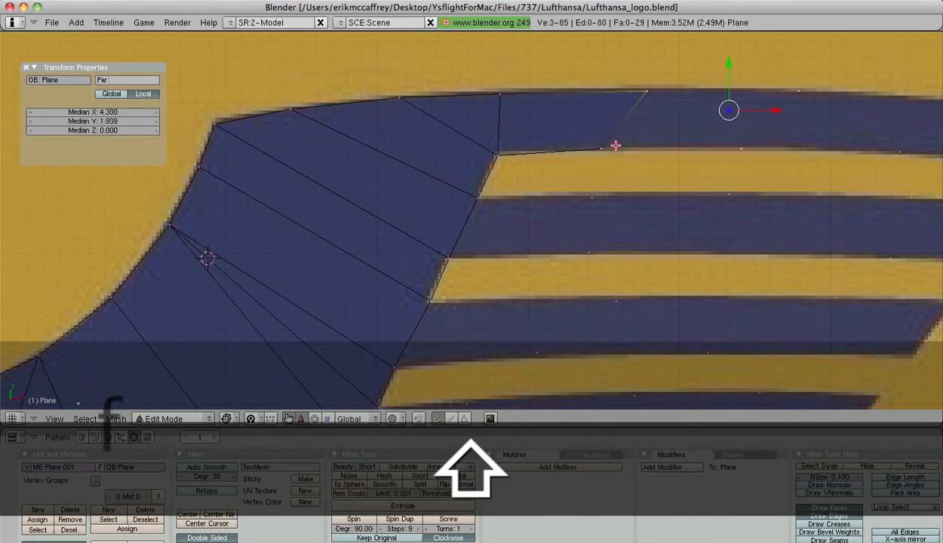
key(f)
- Fill the remaining two faces of the top feather out to its slanted tip
shift+middle_drag(616, 145, 288, 137)
right_click(406, 137)
shift+right_click(563, 139)
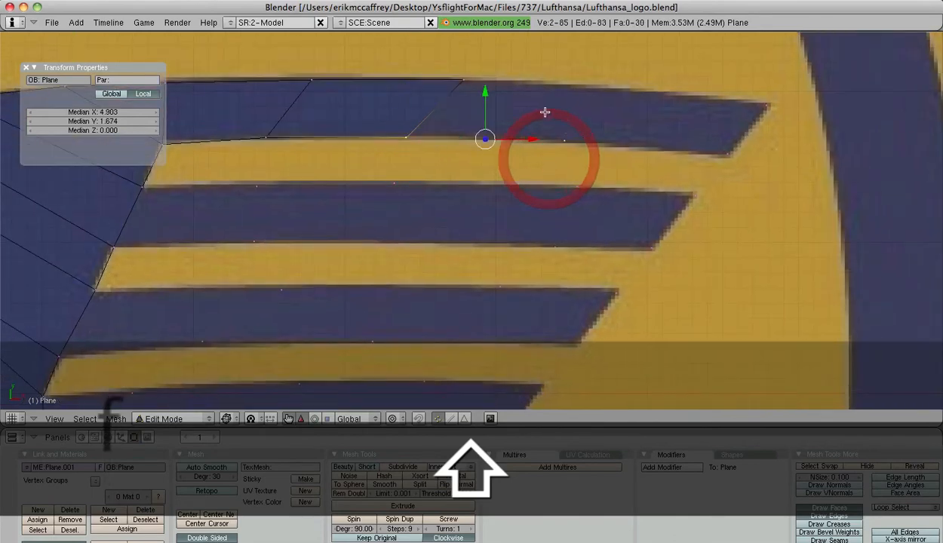
shift+right_click(462, 80)
shift+right_click(615, 89)
key(f)
right_click(611, 87)
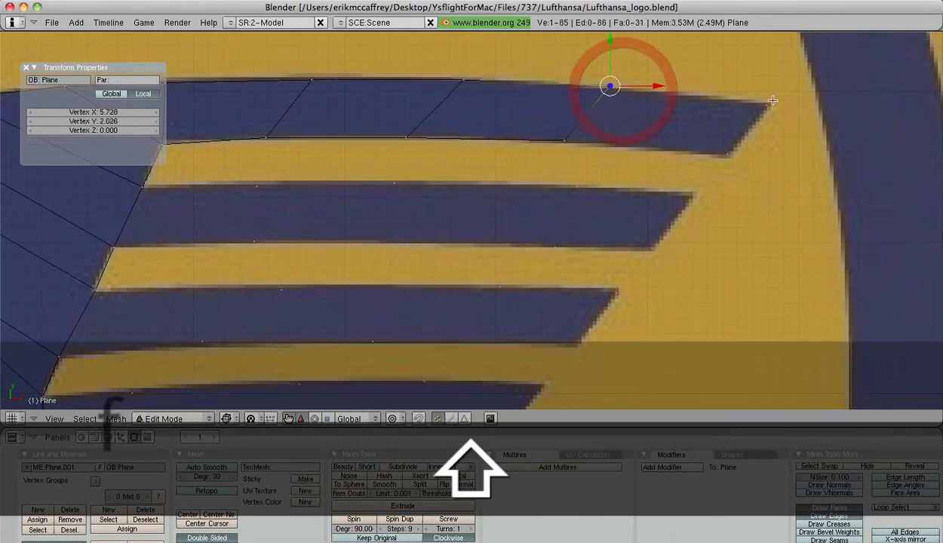
shift+right_click(769, 104)
key(f)
- Fill the tip of the second feather from the top with a four-sided face
right_click(695, 195)
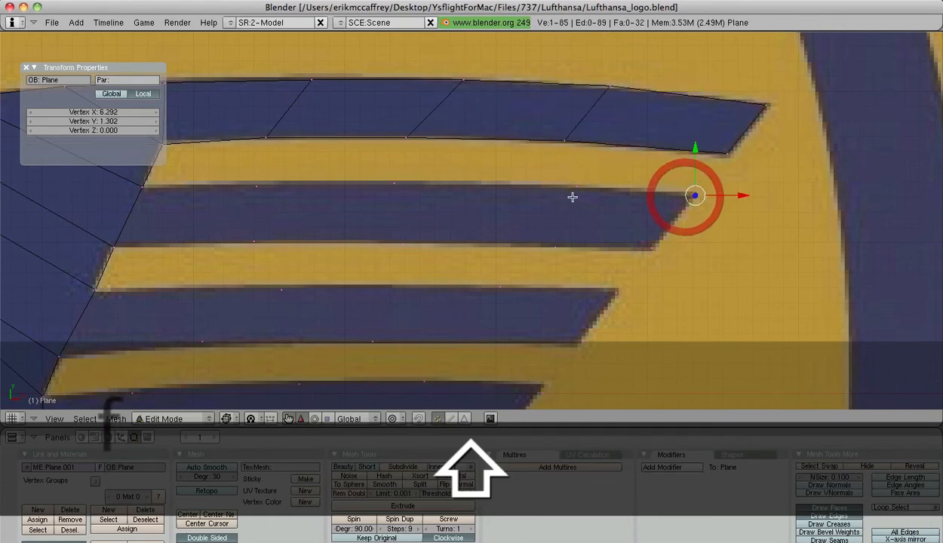
shift+right_click(578, 187)
key(f)
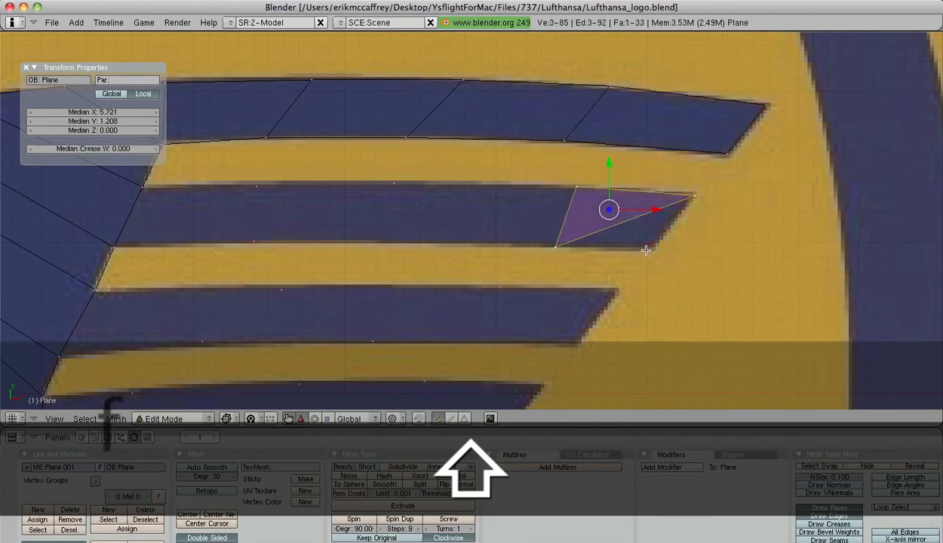
key(ctrl+z)
shift+right_click(646, 249)
key(f)
- Fill the middle of the second feather with a four-sided face and an adjoining triangle
shift+middle_drag(568, 189, 699, 159)
right_click(712, 159)
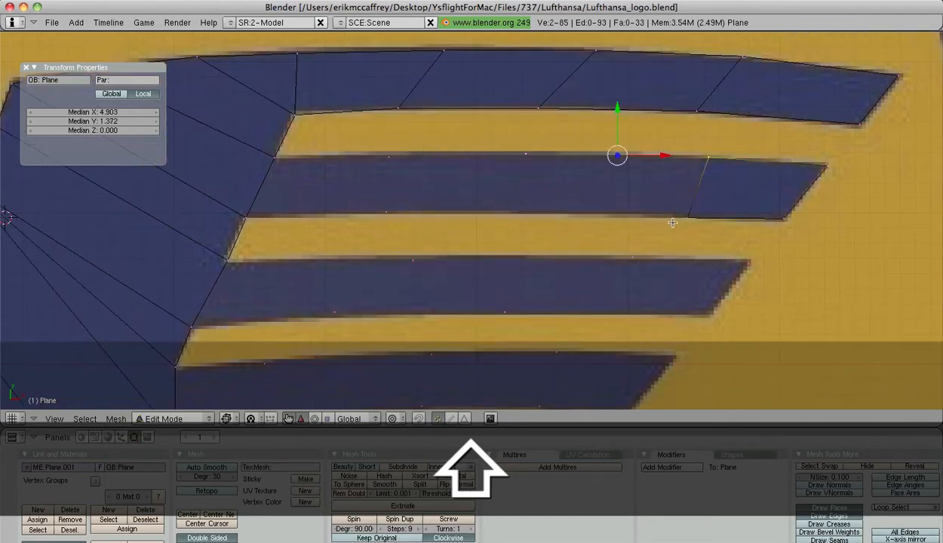
shift+right_click(684, 222)
shift+right_click(402, 217)
key(f)
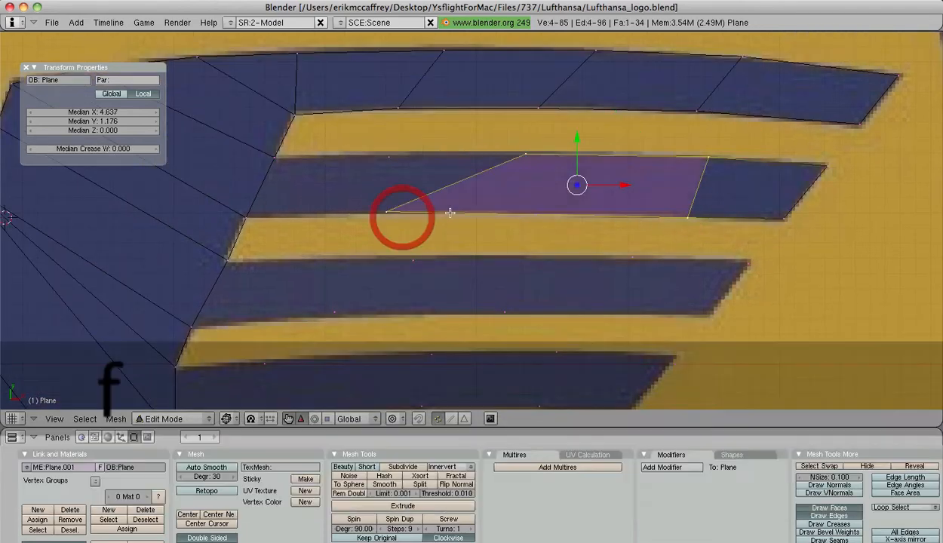
right_click(526, 152)
shift+right_click(392, 155)
shift+right_click(388, 198)
key(f)
- Fill the face joining the second feather's base to the wing body
right_click(346, 163)
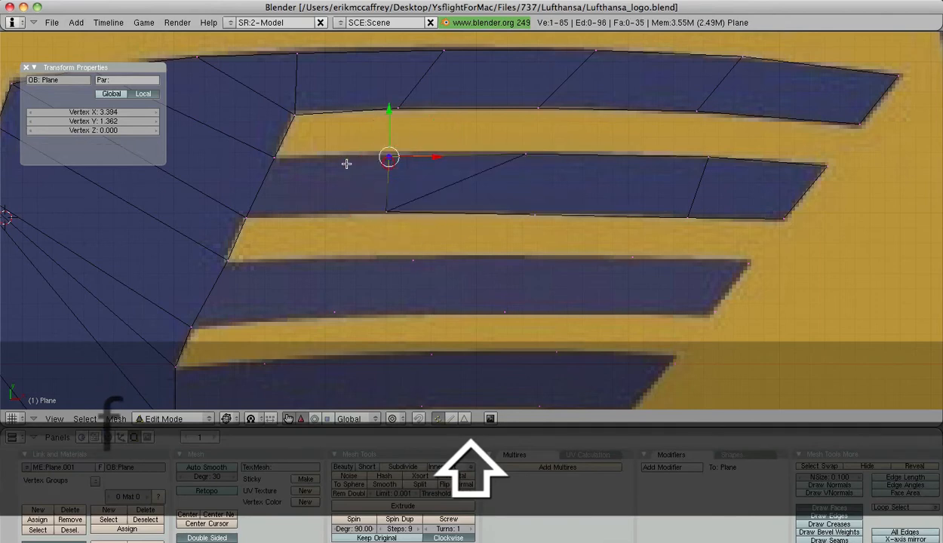
shift+right_click(389, 157)
shift+right_click(245, 218)
shift+right_click(387, 211)
key(f)
- Fill the tip and middle faces of the third feather from the top
shift+scroll(453, 164, down, 3)
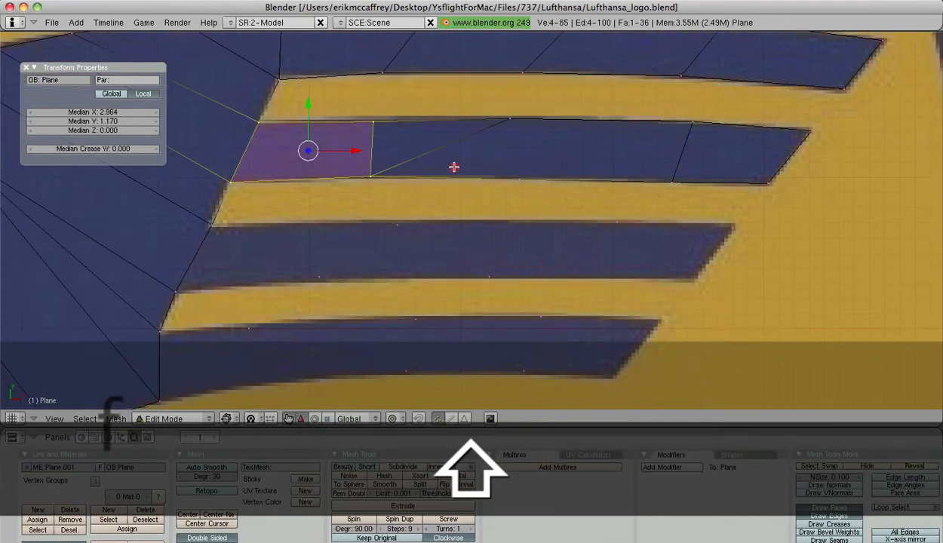
right_click(713, 205)
shift+right_click(612, 206)
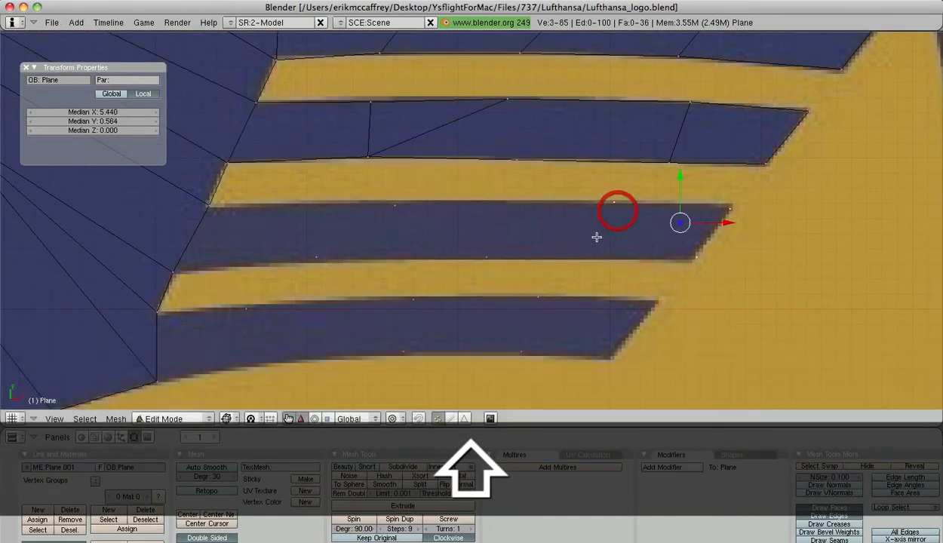
shift+right_click(496, 256)
key(f)
right_click(616, 206)
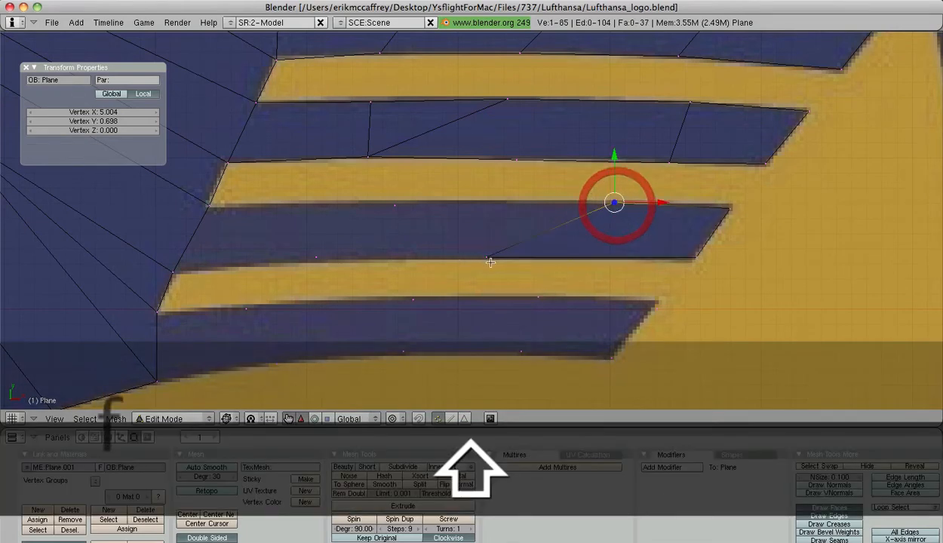
shift+right_click(488, 258)
shift+right_click(344, 249)
key(f)
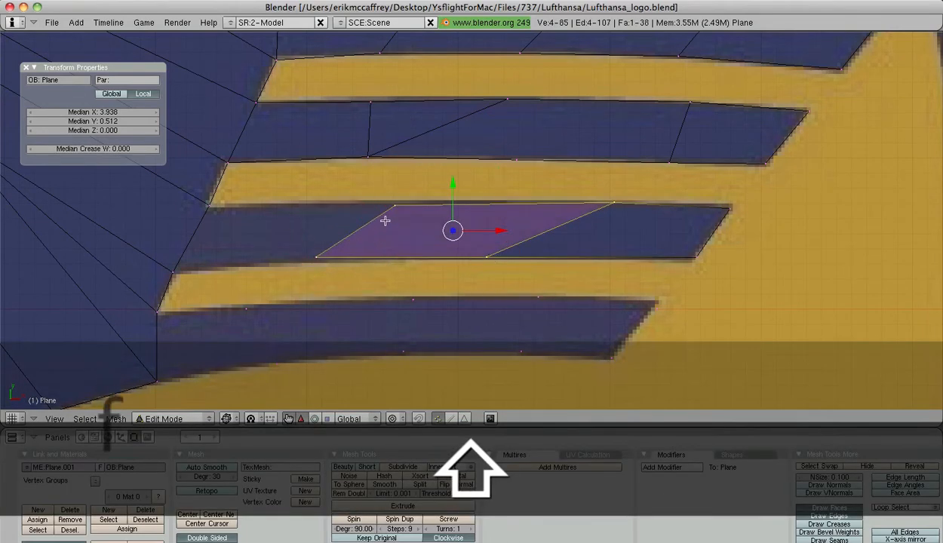
- Fill the face joining the third feather's base to the wing body
right_click(389, 205)
shift+right_click(317, 254)
shift+right_click(185, 264)
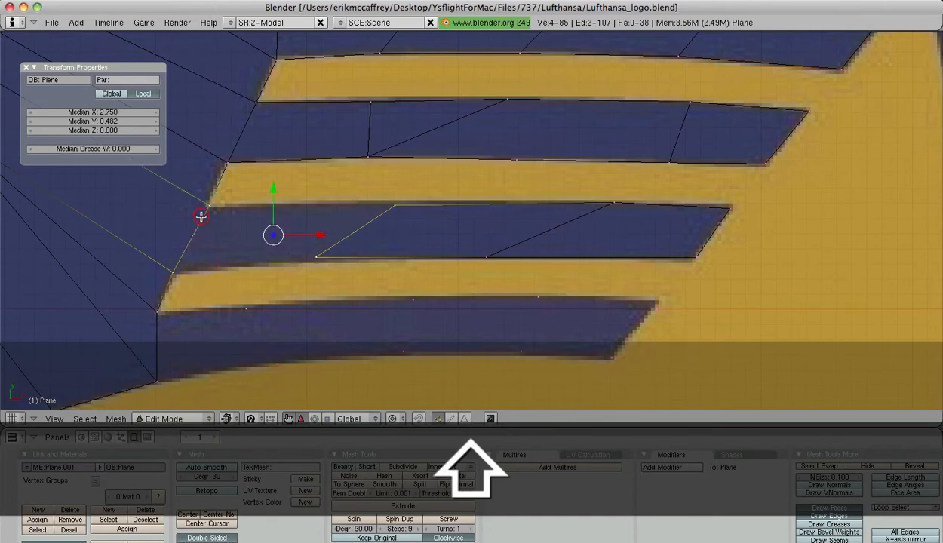
key(f)
- Fill the tip face of the fourth feather from the top and the four-sided face next to it
shift+middle_drag(259, 265, 314, 132)
right_click(710, 185)
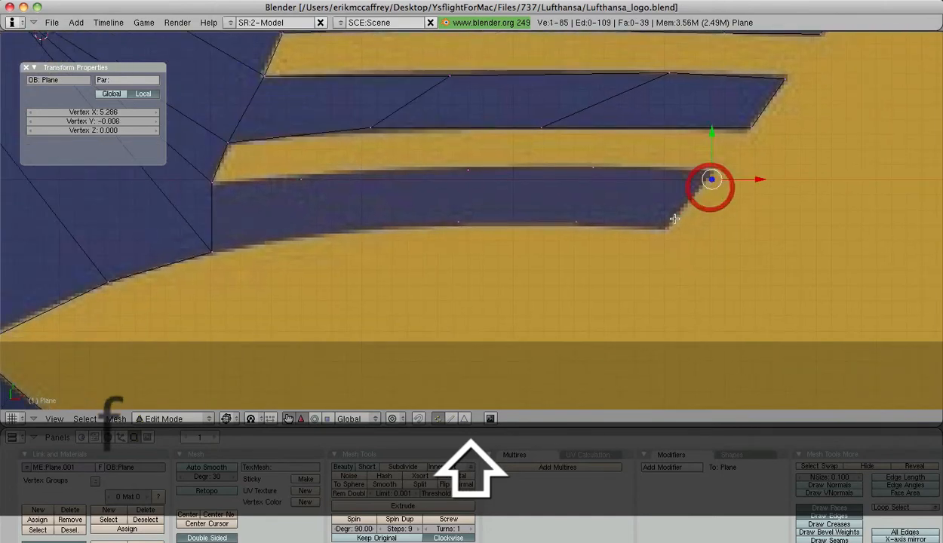
shift+right_click(573, 217)
shift+right_click(593, 162)
key(f)
right_click(593, 167)
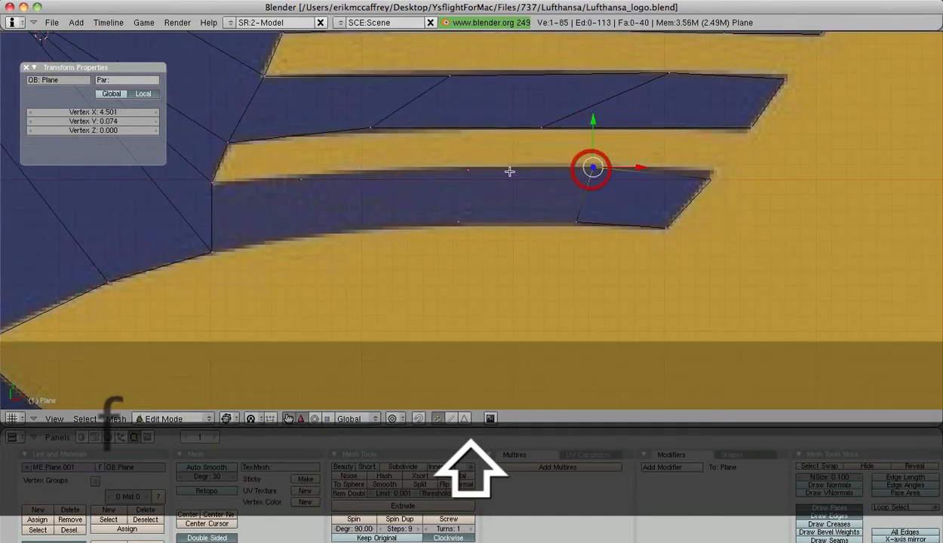
shift+right_click(577, 223)
key(f)
- Fill the fourth feather's last two four-sided faces to join it to the wing body, and clear the selection
right_click(460, 222)
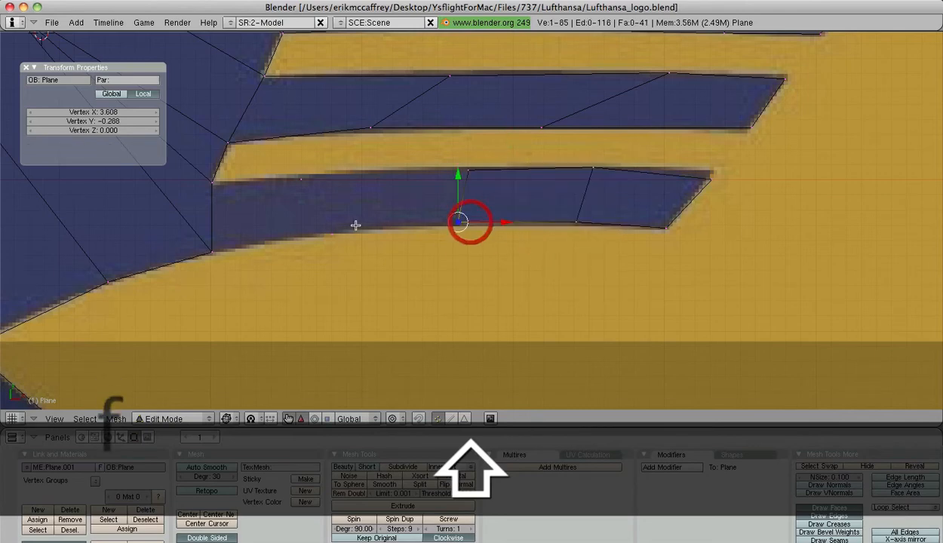
shift+right_click(330, 233)
shift+right_click(449, 178)
key(f)
right_click(276, 177)
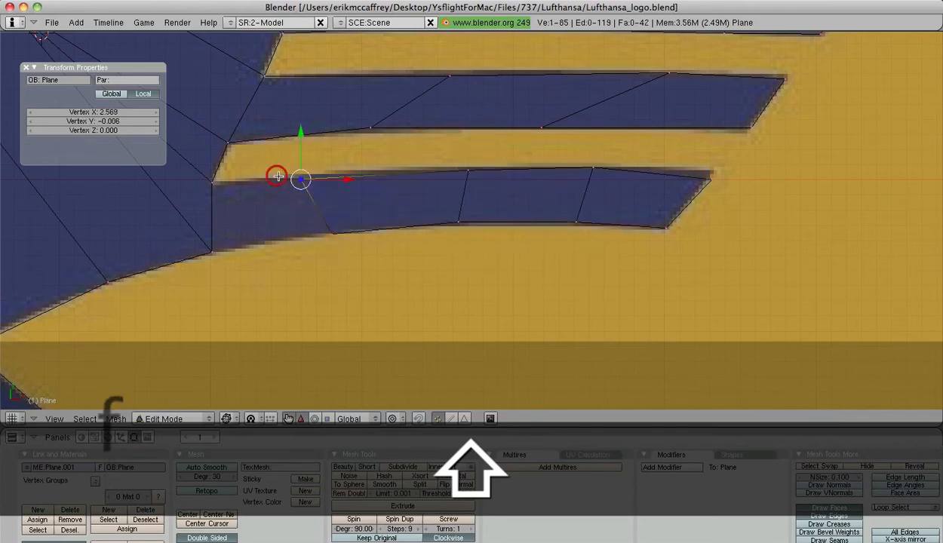
shift+right_click(212, 184)
shift+right_click(214, 245)
key(f)
scroll(501, 249, down, 5)
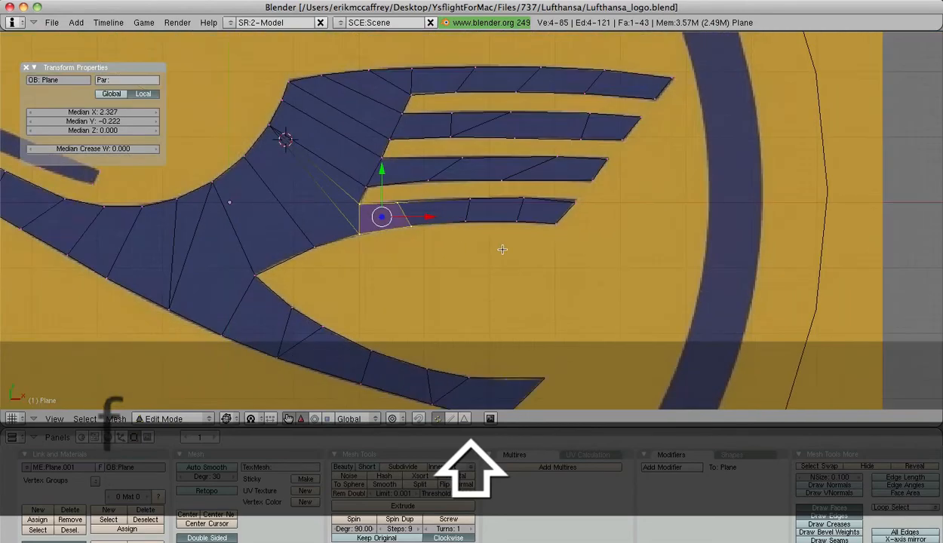
key(a)
- Delete the straight upper edge of the face at the tip of the crane's lower tail
scroll(502, 249, up, 10)
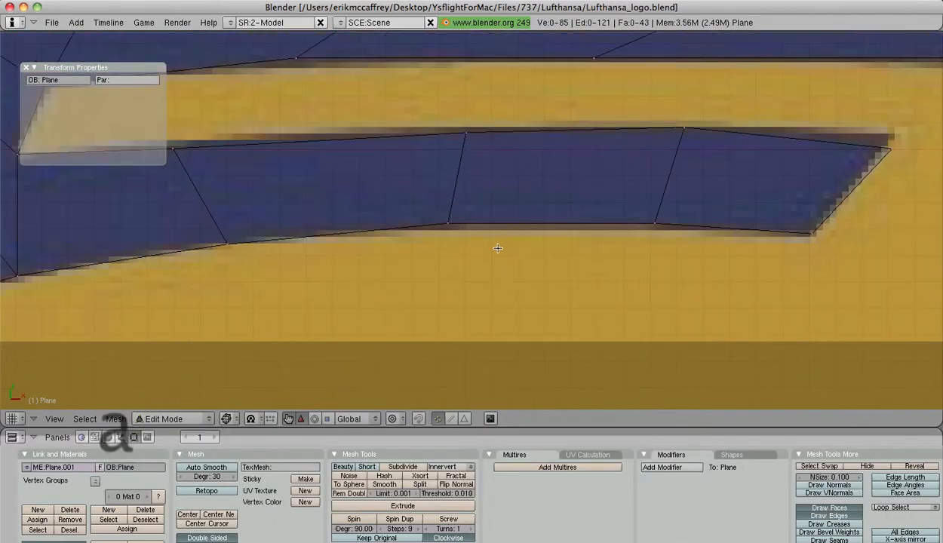
scroll(647, 274, down, 8)
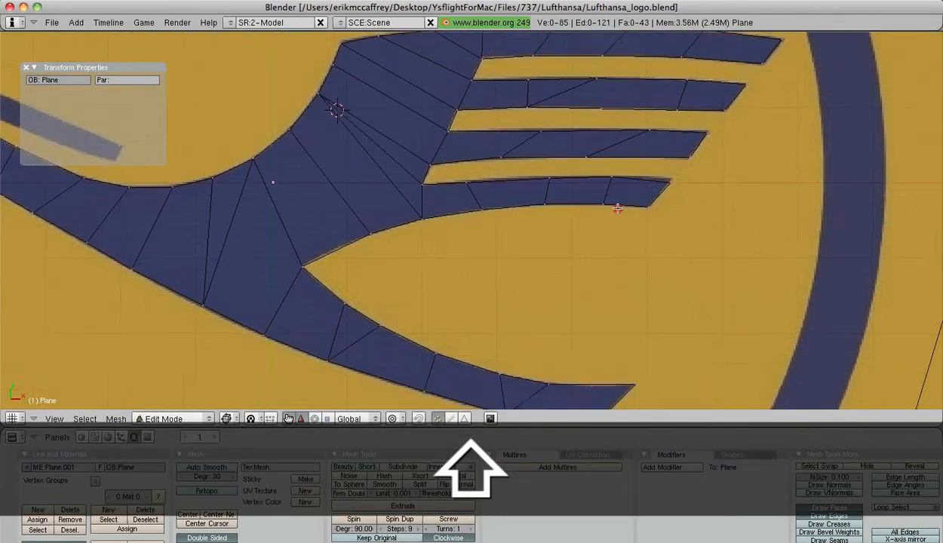
shift+middle_drag(618, 136, 456, 139)
scroll(514, 227, up, 8)
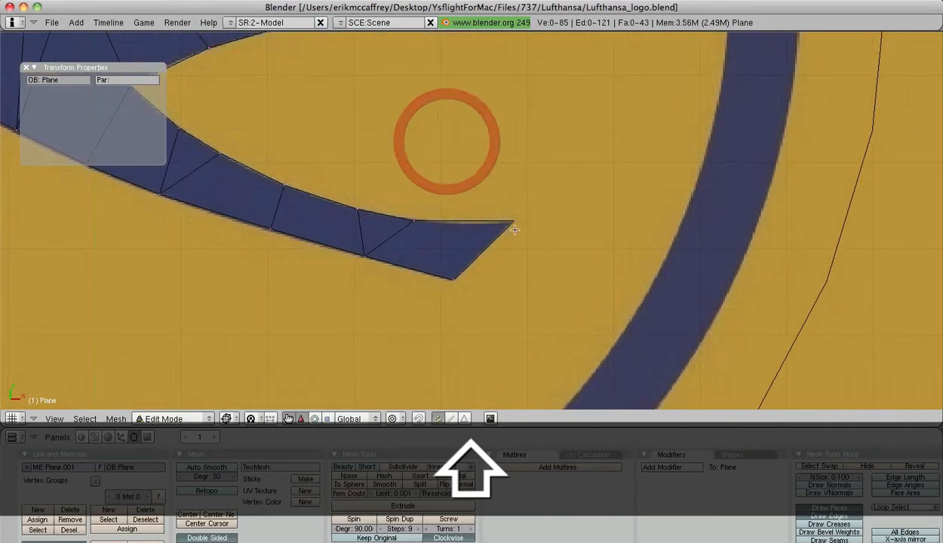
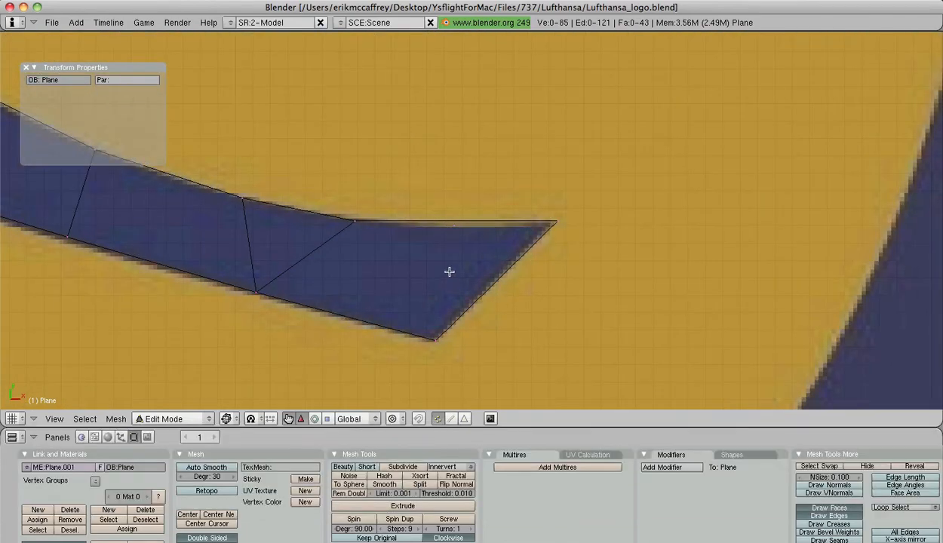
right_click(466, 224)
key(x)
click(465, 243)
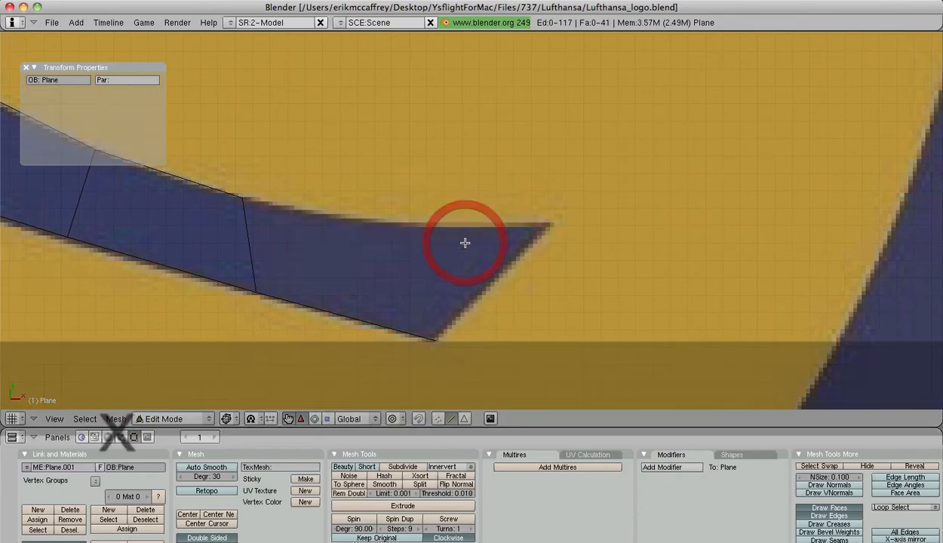
key(ctrl+z)
key(x)
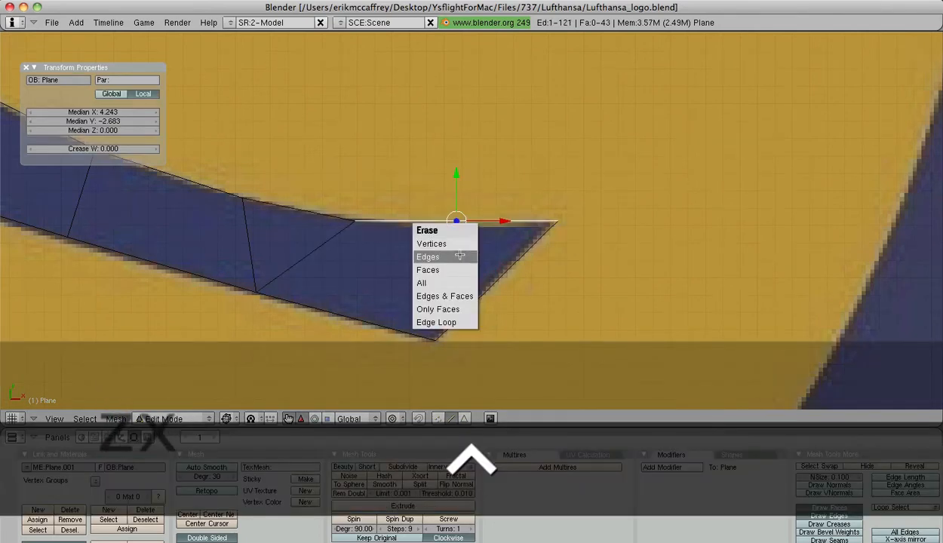
click(470, 253)
right_click(499, 255)
key(x)
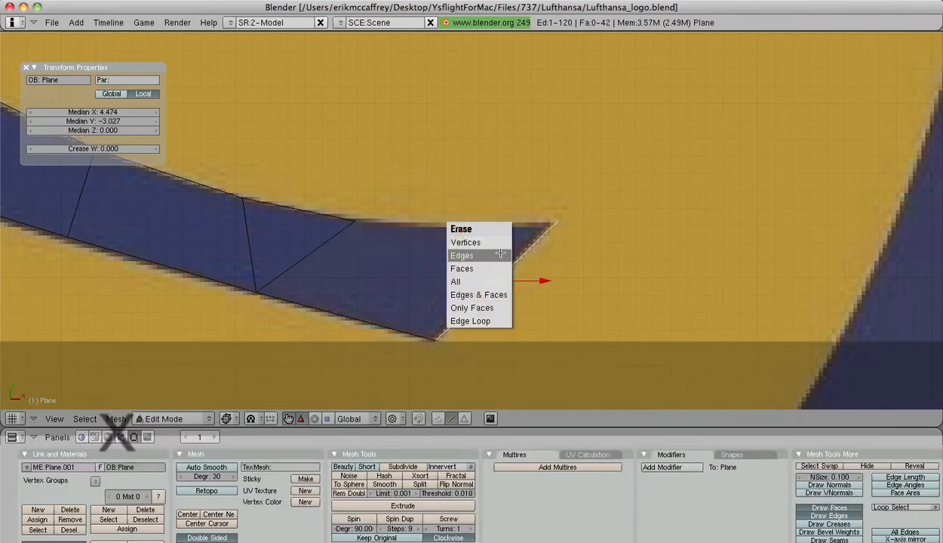
click(494, 270)
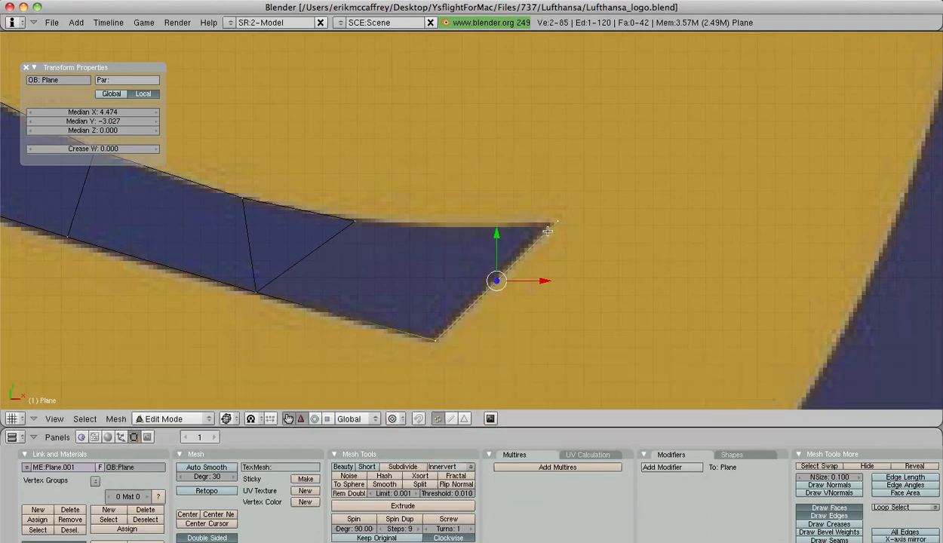
- Refill the tail tip with a triangle and an adjoining four-sided face that both use the loose vertex on the upper outline
right_click(561, 222)
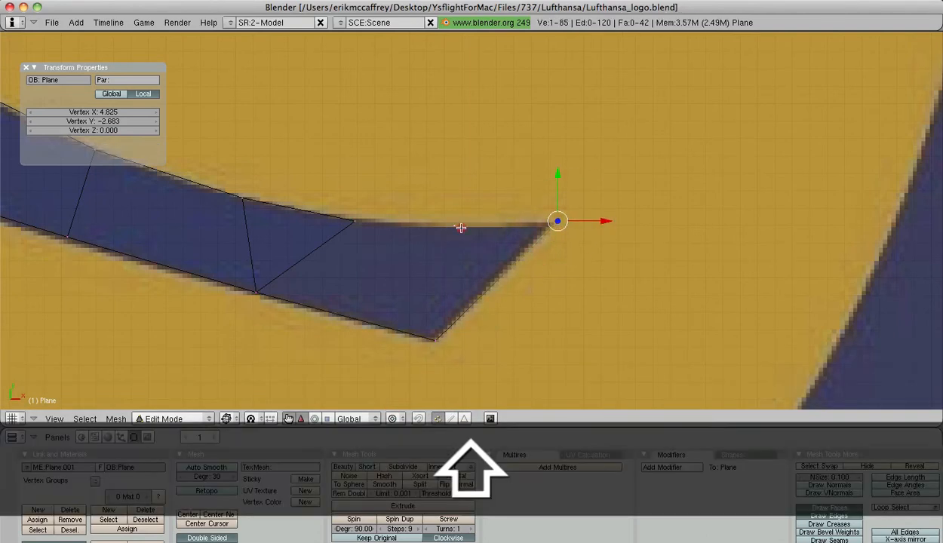
shift+right_click(438, 317)
key(f)
right_click(453, 224)
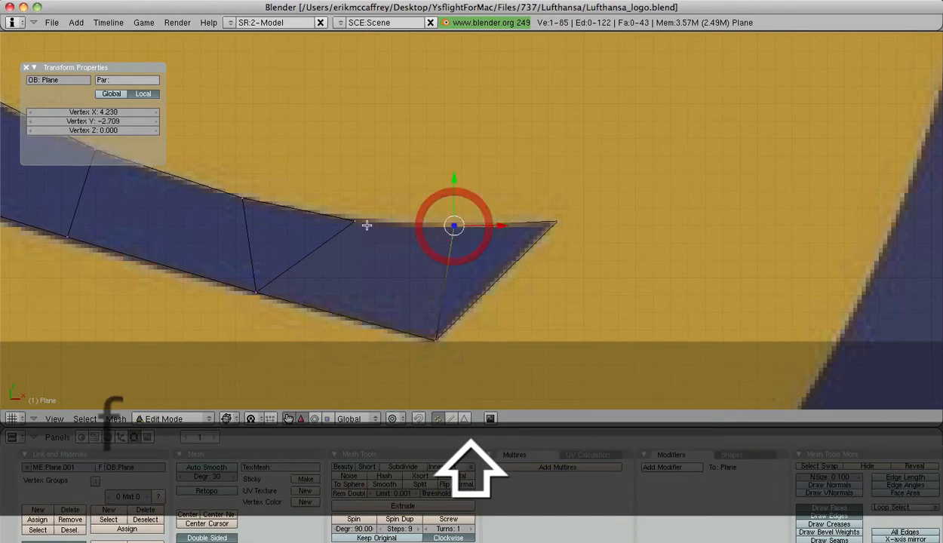
shift+right_click(429, 335)
shift+right_click(272, 290)
key(f)
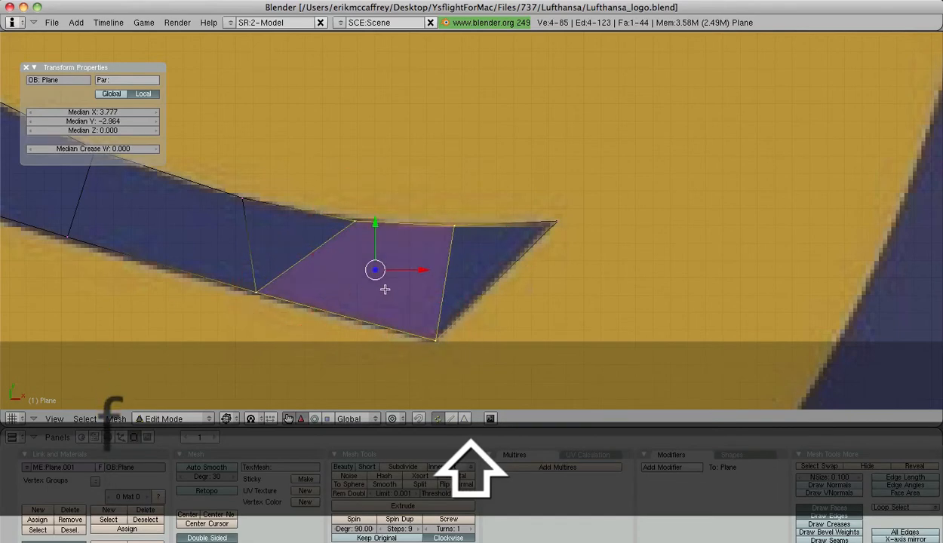
key(a)
- Move the upper middle vertex and the pointed end vertex of the tail tip onto the logo's outline
scroll(497, 279, down, 2)
scroll(496, 280, up, 4)
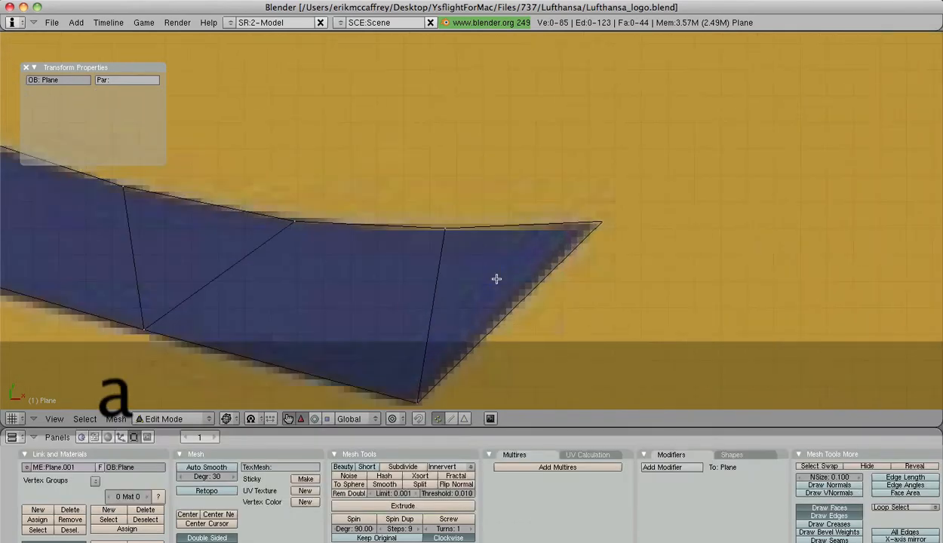
right_click(446, 229)
key(g)
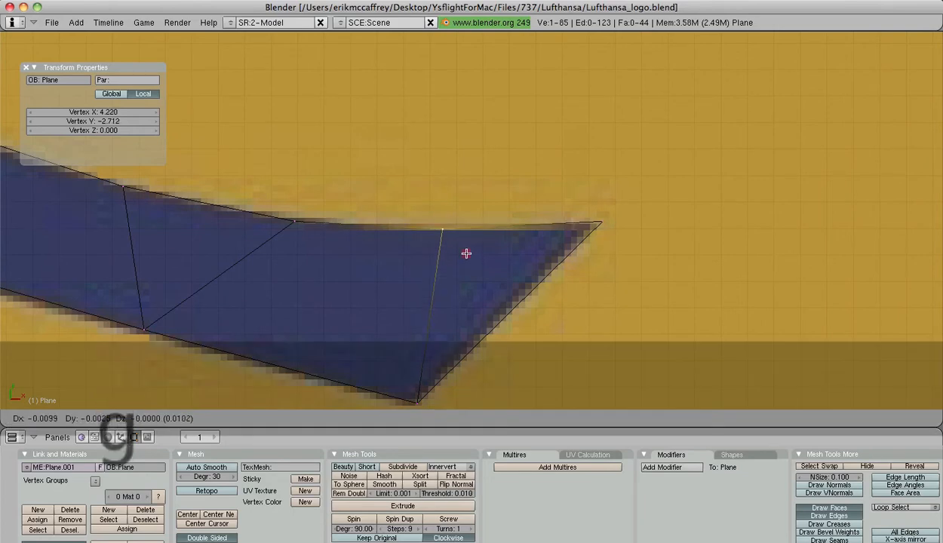
click(467, 253)
right_click(604, 226)
key(g)
click(595, 233)
scroll(595, 235, down, 1)
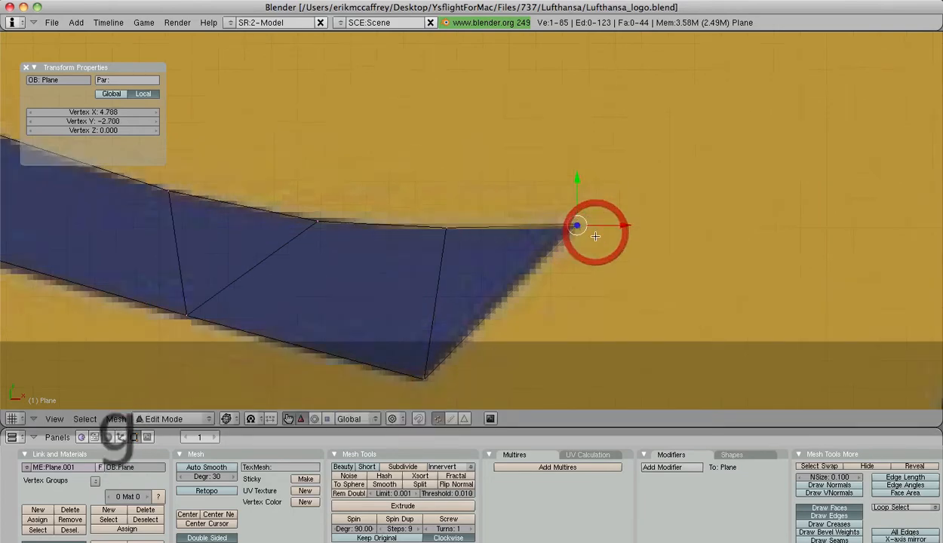
- Move the two middle vertices on the fourth feather's lower edge slightly down onto the logo's outline
scroll(596, 236, down, 5)
shift+middle_drag(463, 164, 785, 195)
scroll(497, 200, up, 5)
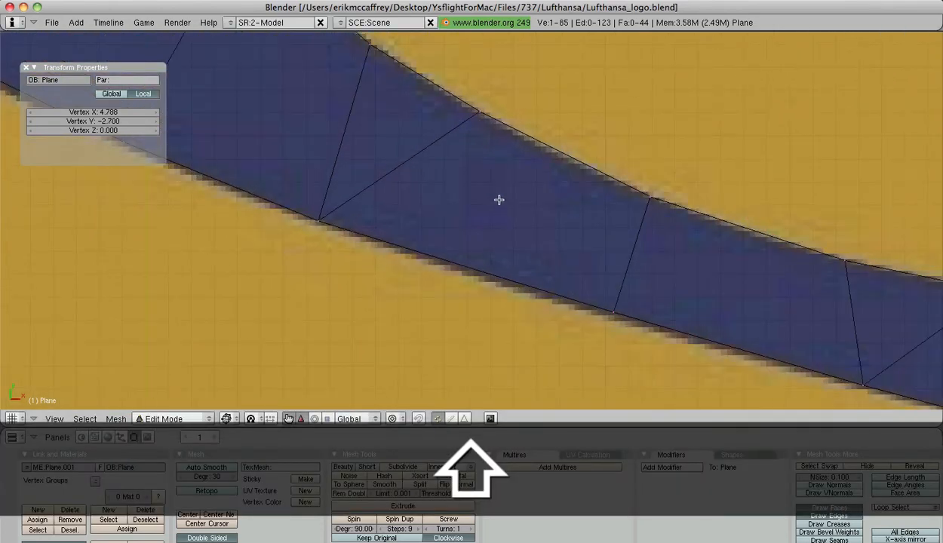
shift+middle_drag(634, 213, 781, 347)
scroll(627, 282, down, 3)
shift+middle_drag(623, 176, 355, 241)
shift+middle_drag(695, 164, 655, 191)
right_click(460, 176)
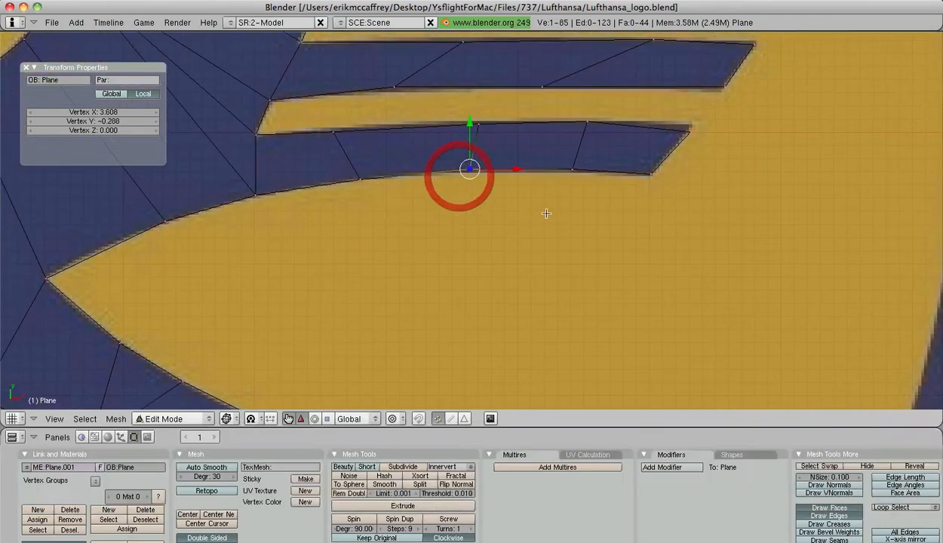
scroll(547, 215, up, 4)
shift+right_click(645, 124)
key(g)
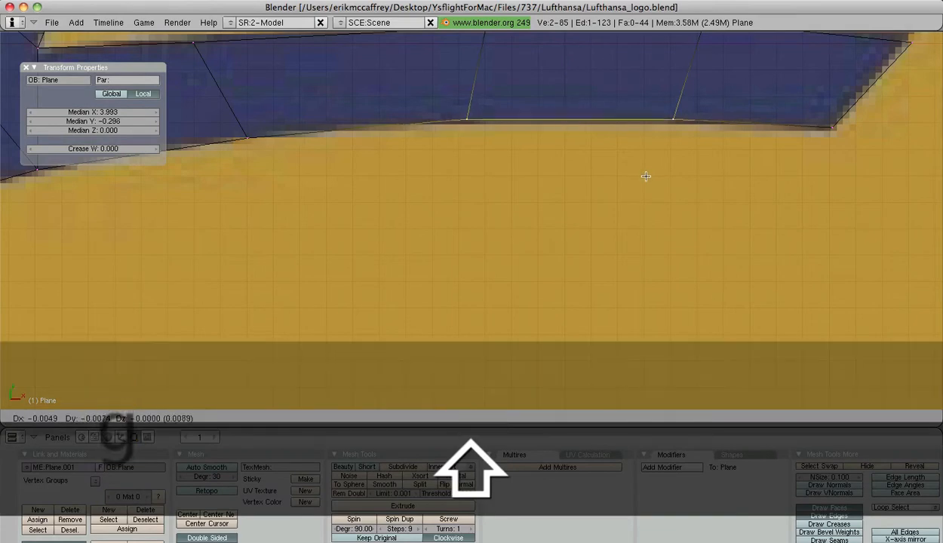
click(645, 179)
- Move the upper corner of the fourth feather's tip up onto the logo's outline
scroll(568, 191, down, 2)
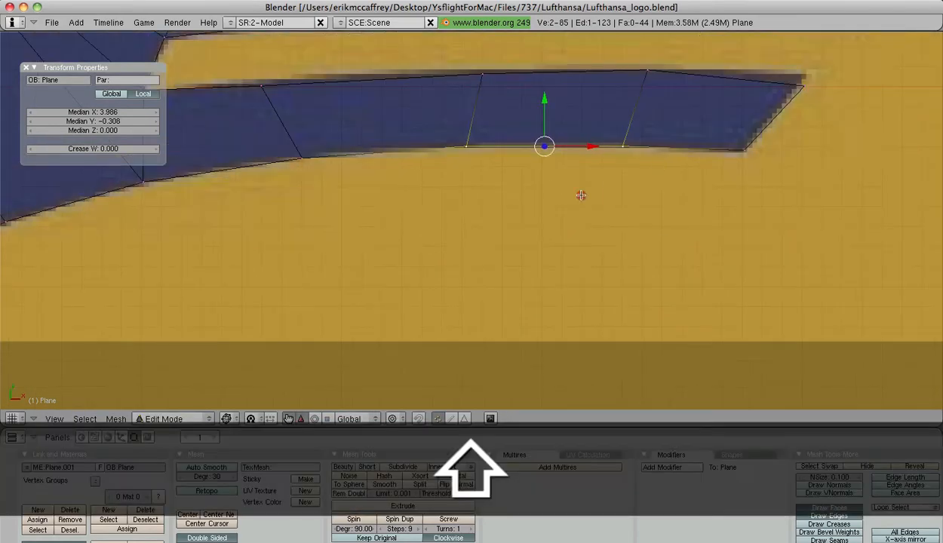
shift+middle_drag(581, 197, 363, 269)
right_click(589, 157)
key(g)
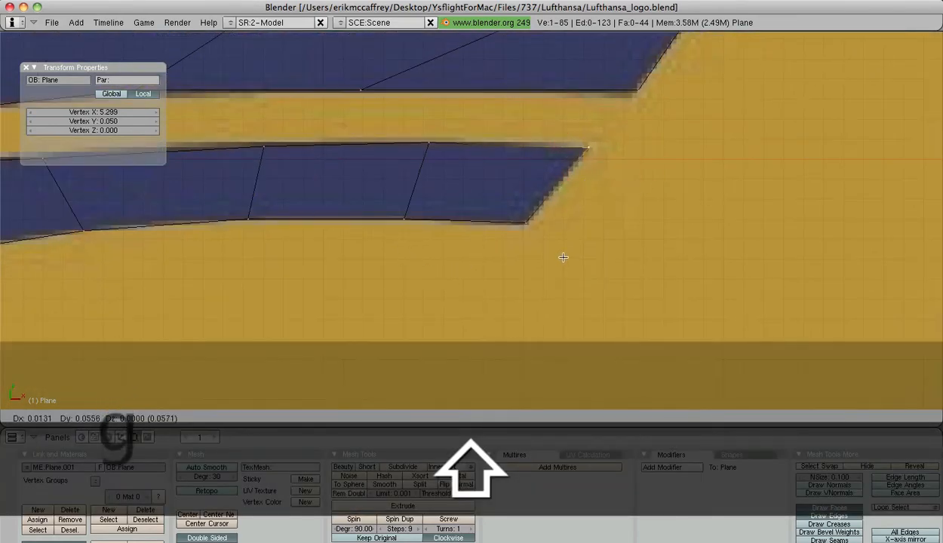
click(566, 256)
- Move the fourth feather's upper-edge vertices near the base and in the middle up onto the logo's outline
shift+middle_drag(421, 256, 819, 291)
right_click(439, 205)
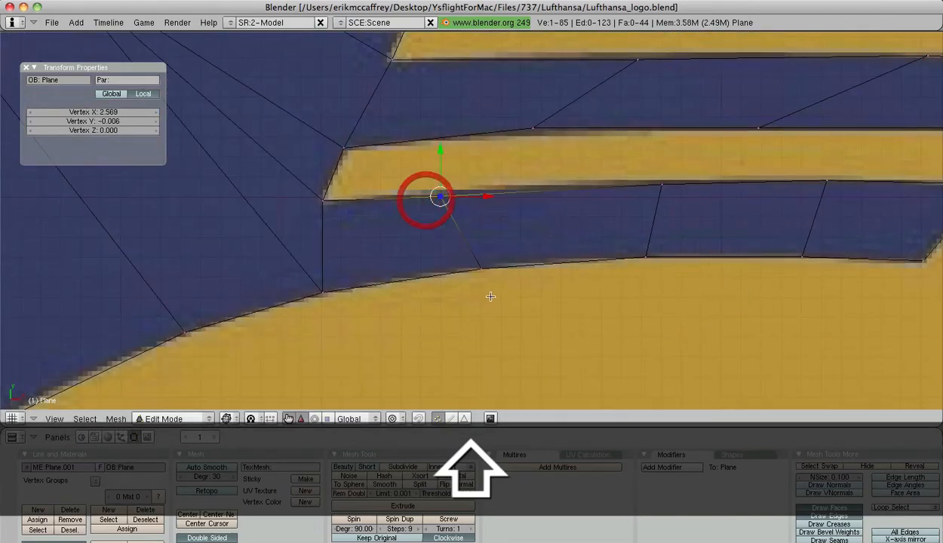
key(g)
right_click(488, 293)
right_click(662, 217)
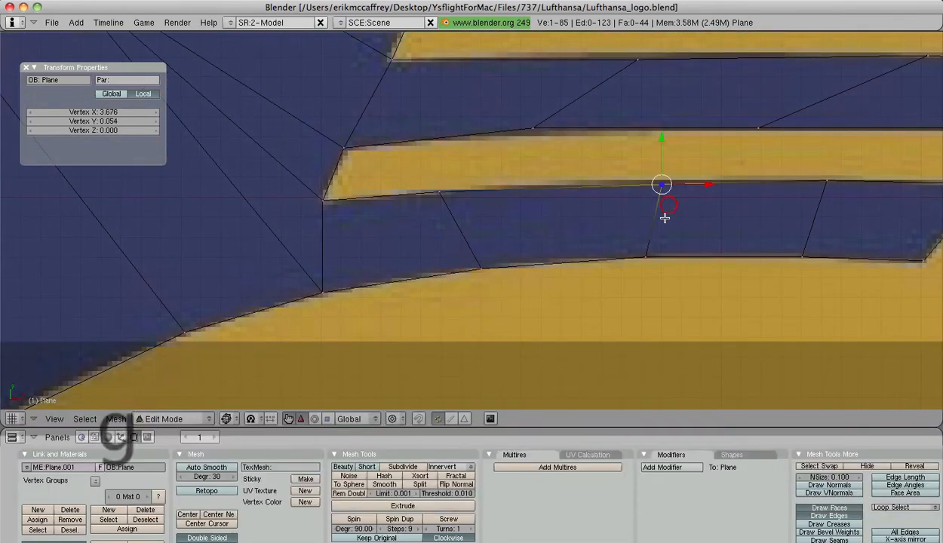
key(g)
click(662, 218)
- Align the third feather's lower-edge vertex near the base and the upper corner of its tip with the logo's outline
shift+middle_drag(661, 215, 453, 179)
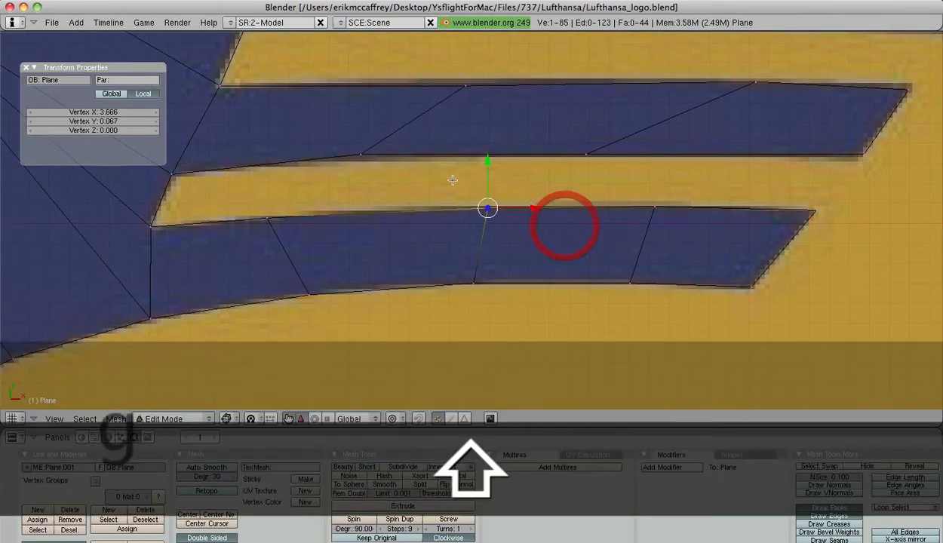
key(g)
click(386, 155)
shift+middle_drag(670, 208, 455, 239)
right_click(723, 123)
key(g)
click(724, 117)
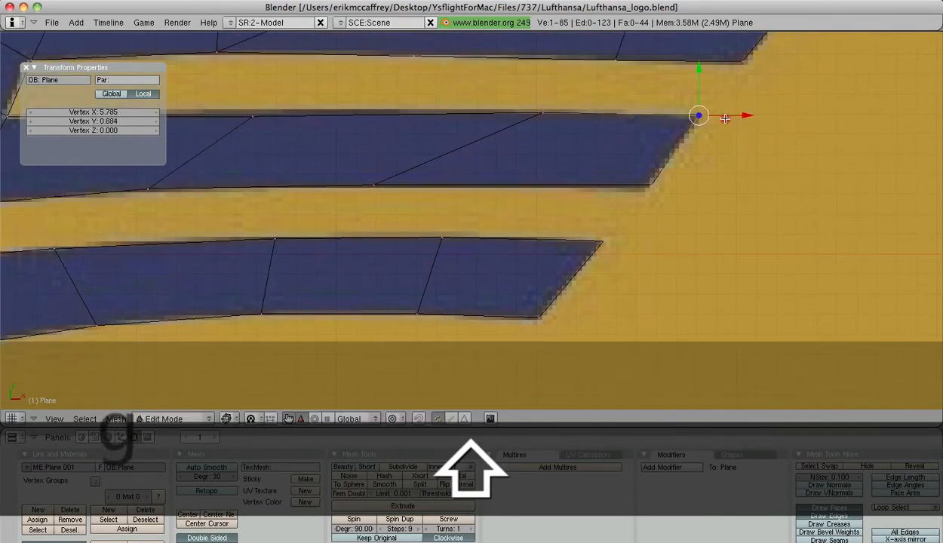
- Move the third feather's upper-edge vertex nearest the base up onto the logo's outline
shift+middle_drag(604, 150, 797, 170)
right_click(439, 141)
key(g)
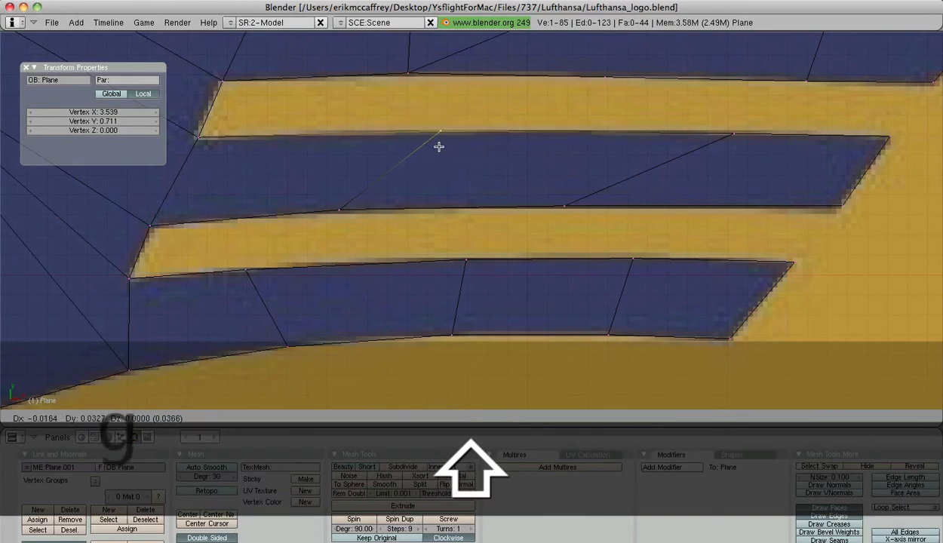
click(438, 137)
- Delete the loose vertex along the middle of the second feather's lower edge
scroll(616, 140, down, 4)
shift+middle_drag(616, 141, 535, 164)
scroll(635, 151, up, 3)
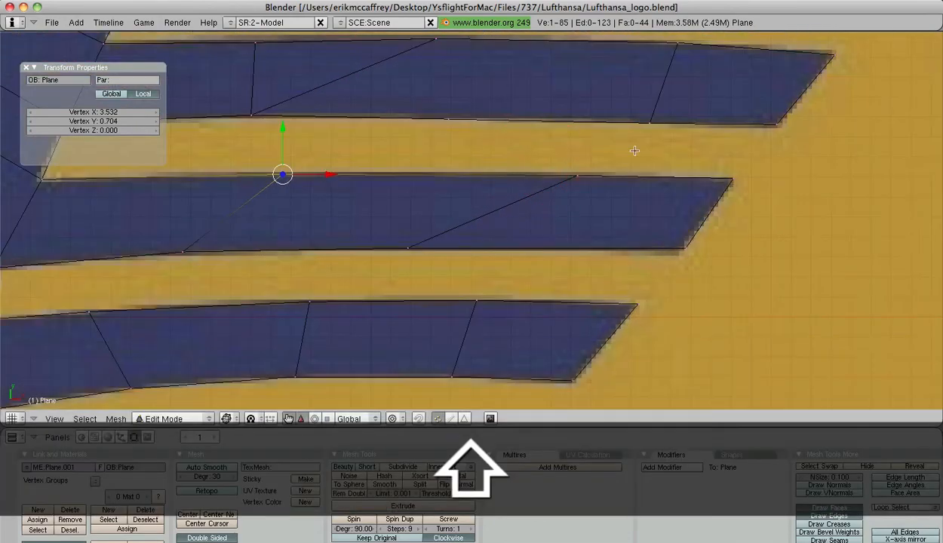
right_click(445, 122)
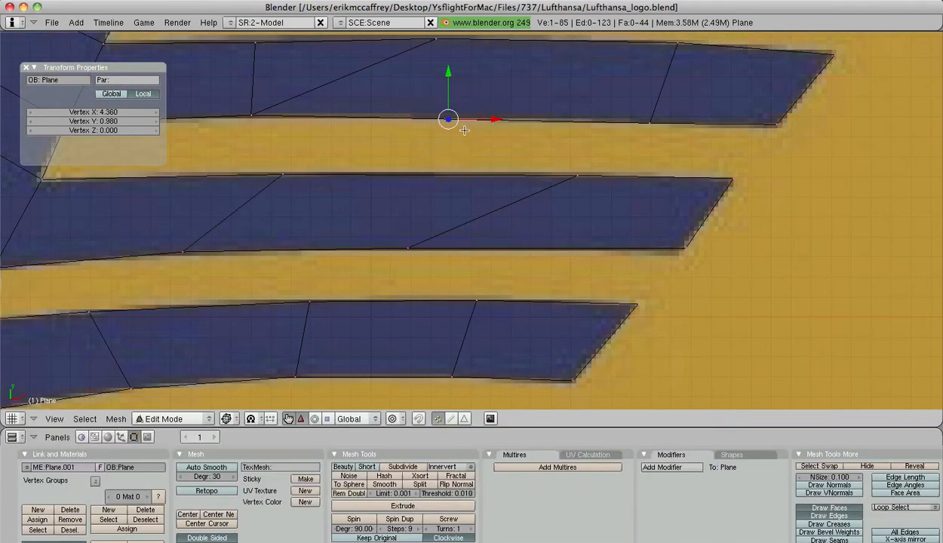
key(g)
click(465, 126)
key(x)
click(464, 127)
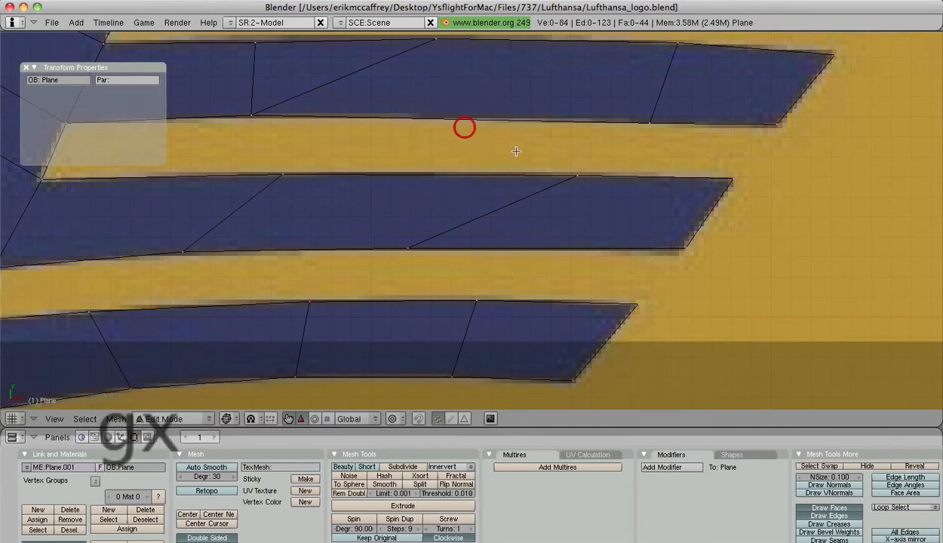
- Move the upper corner of the second feather's tip up onto the logo's outline
shift+middle_drag(691, 154, 534, 216)
right_click(677, 118)
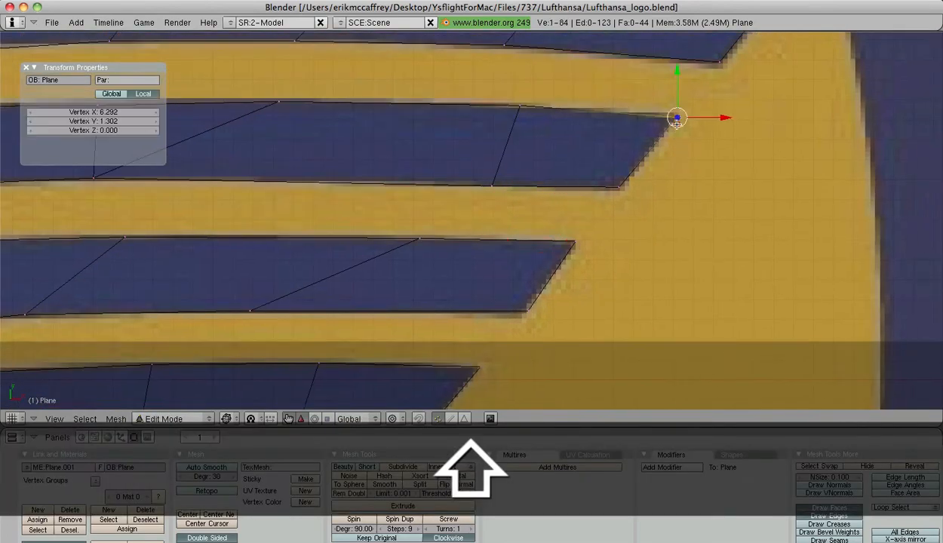
key(g)
click(678, 162)
scroll(673, 167, down, 1)
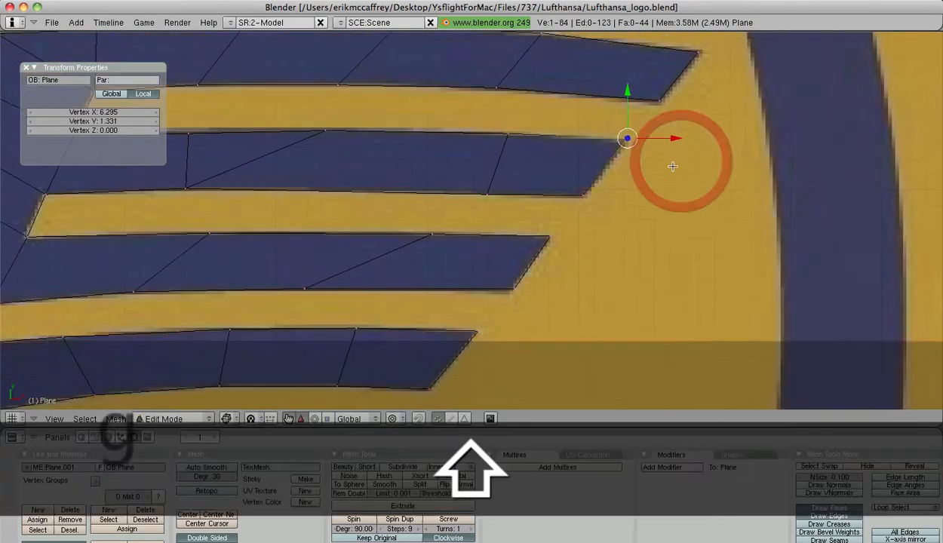
- Align the top feather's upper-edge vertex nearest the tip and the upper corner of its tip with the logo's outline
shift+middle_drag(672, 166, 591, 253)
key(g)
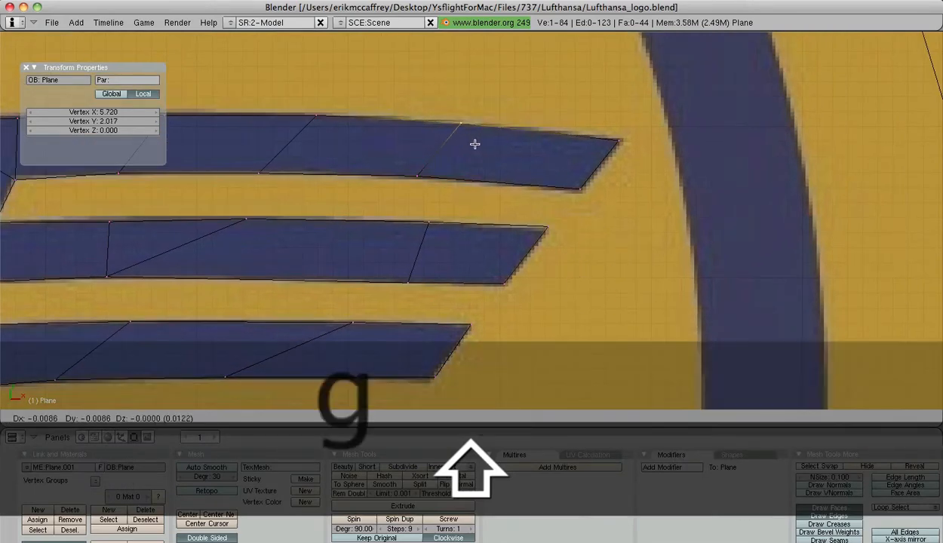
click(474, 146)
key(g)
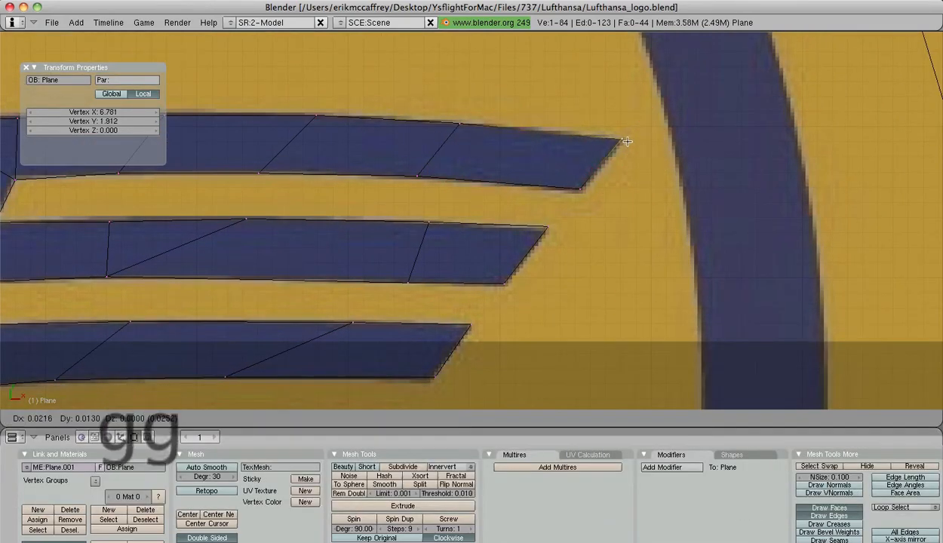
click(624, 138)
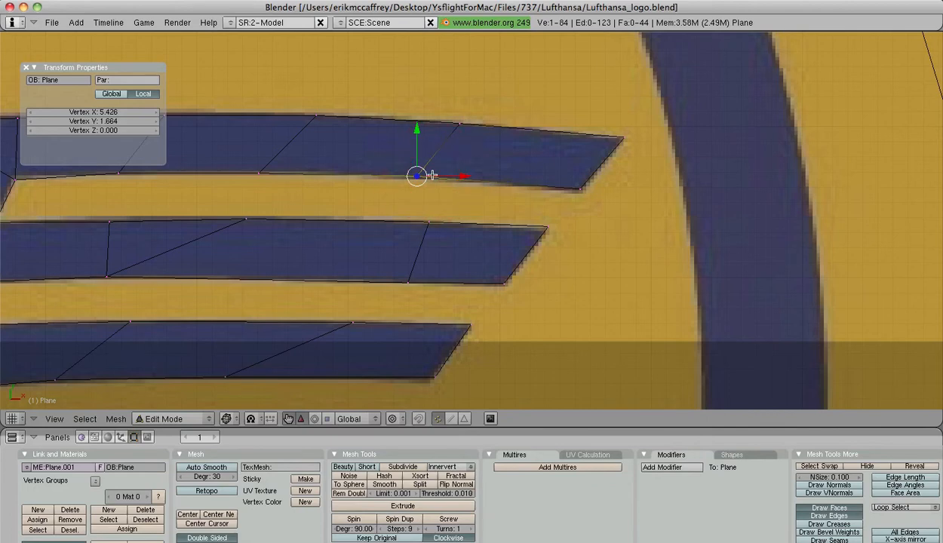
- Align the top feather's lower-edge vertex nearest the tip and the lower corner at its base with the logo's outline
key(g)
click(416, 175)
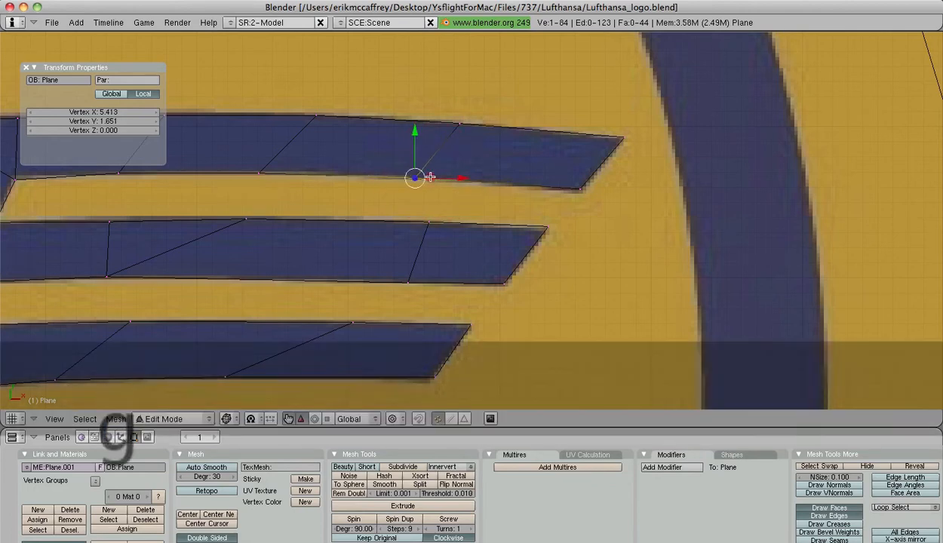
shift+middle_drag(417, 175, 700, 185)
right_click(310, 189)
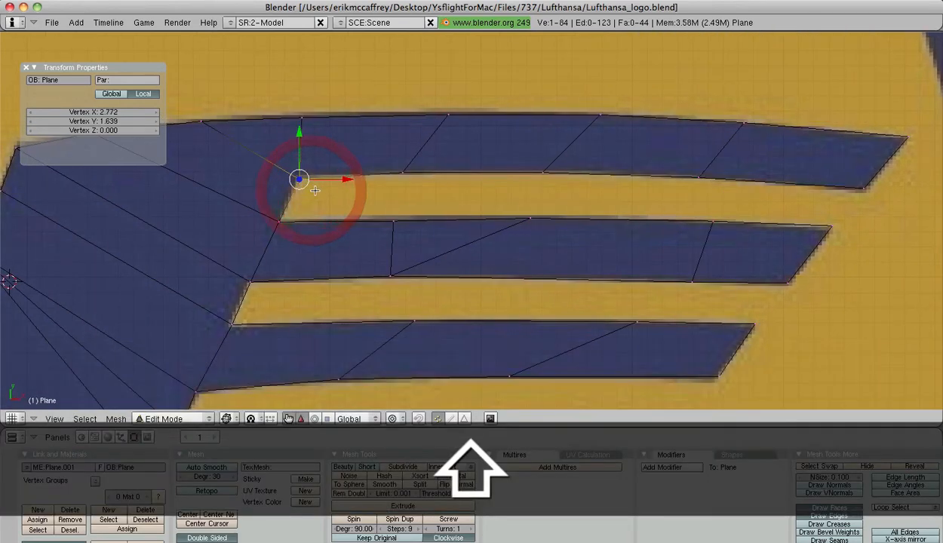
key(g)
click(315, 188)
- Move the two base corners of the gap between the second and third feathers together onto the logo's outline
ctrl+middle_drag(315, 188, 499, 171)
ctrl+middle_drag(502, 203, 391, 238)
right_click(411, 234)
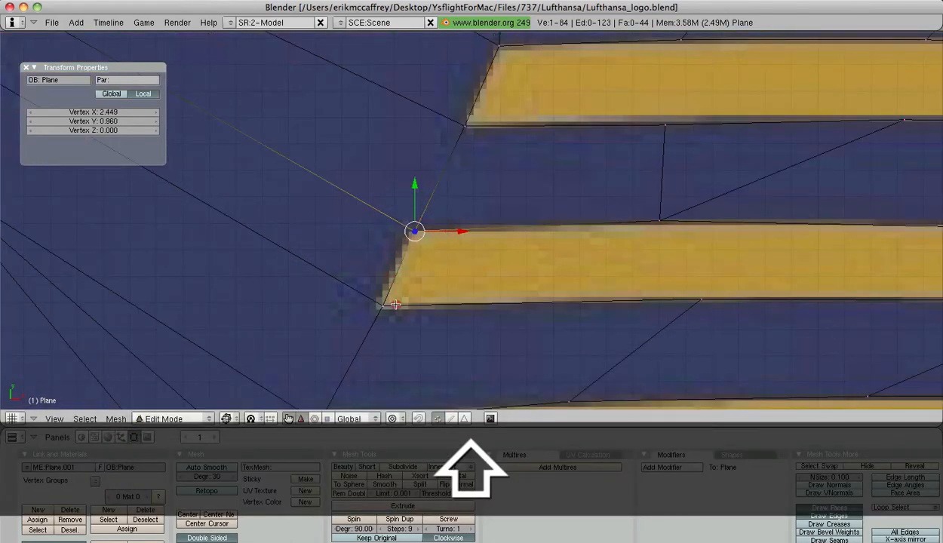
shift+right_click(379, 304)
key(g)
click(504, 286)
scroll(504, 285, down, 3)
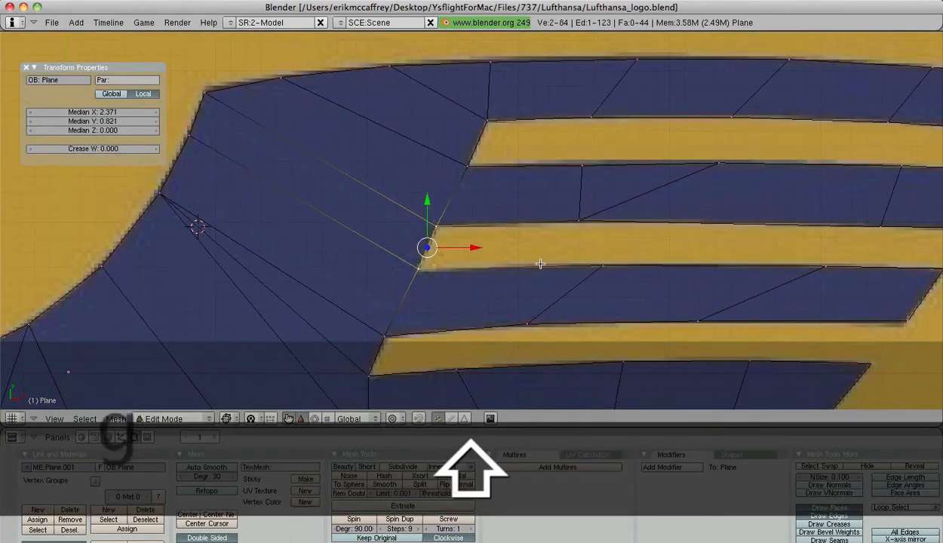
- Move the wing's upper corner vertex, above the curve of the neck, onto the logo's outline
shift+middle_drag(529, 268, 594, 151)
shift+middle_drag(552, 192, 663, 386)
ctrl+middle_drag(546, 280, 464, 239)
right_click(343, 140)
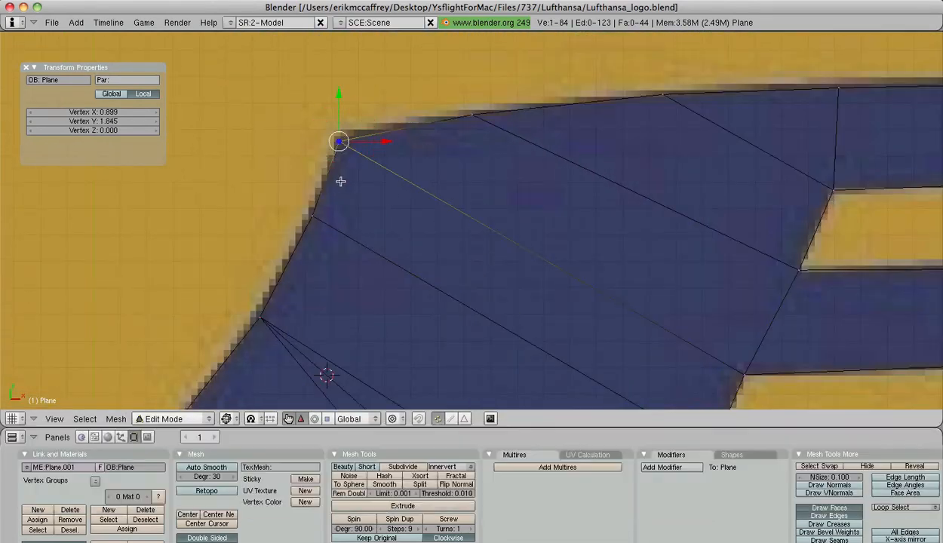
key(g)
click(348, 174)
scroll(438, 257, down, 4)
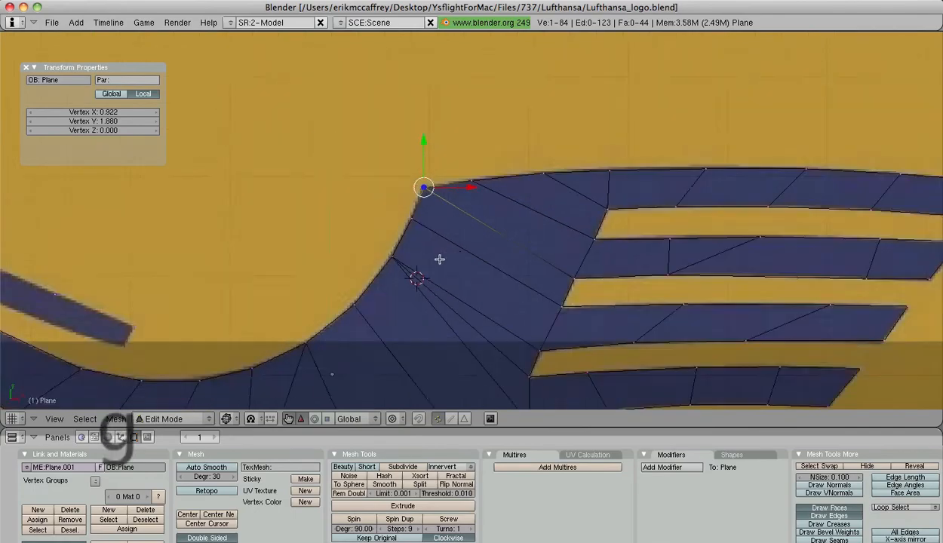
- Fill the outer end of the narrow bar beside the body's slot with a face made from its four vertices
scroll(495, 200, up, 6)
shift+middle_drag(332, 255, 579, 72)
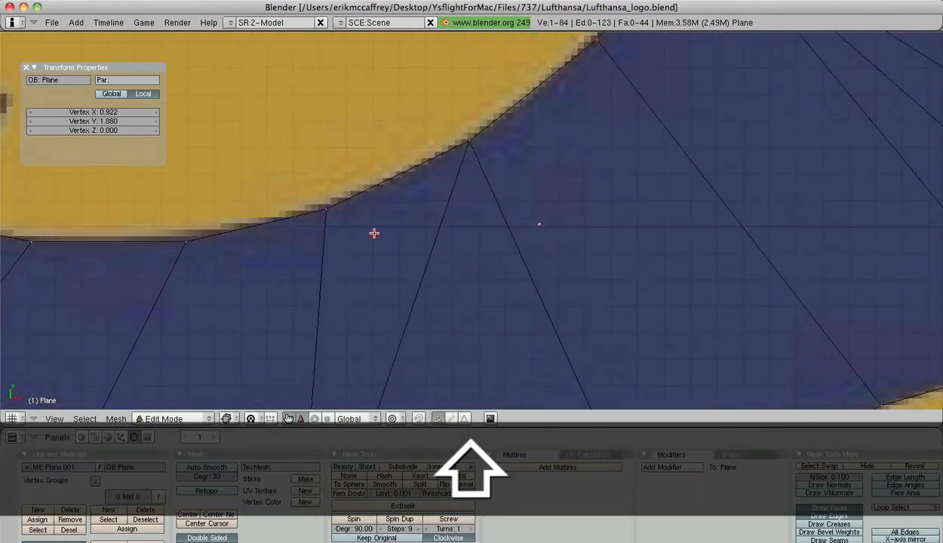
shift+middle_drag(375, 234, 751, 179)
scroll(718, 210, down, 1)
shift+middle_drag(365, 233, 554, 343)
scroll(554, 343, down, 3)
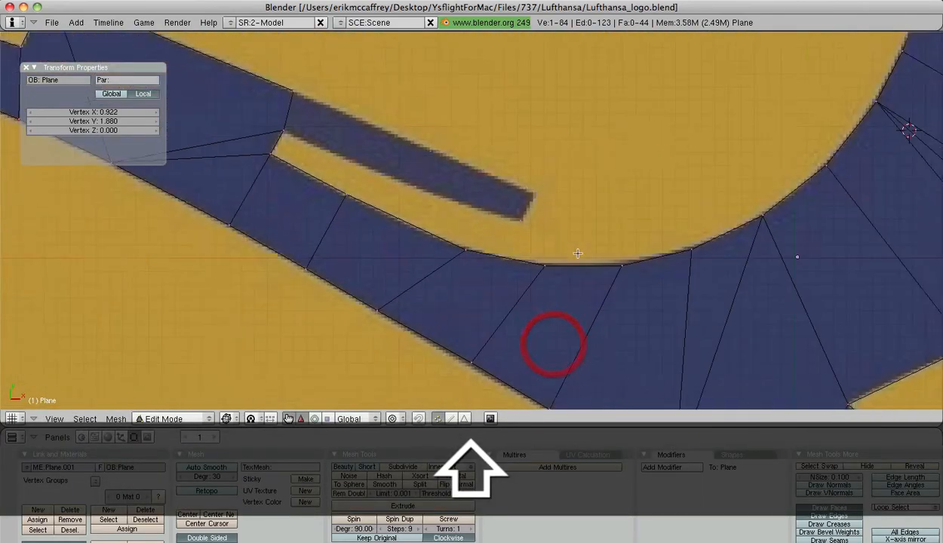
shift+middle_drag(549, 241, 583, 263)
right_click(473, 177)
shift+right_click(566, 218)
shift+right_click(553, 245)
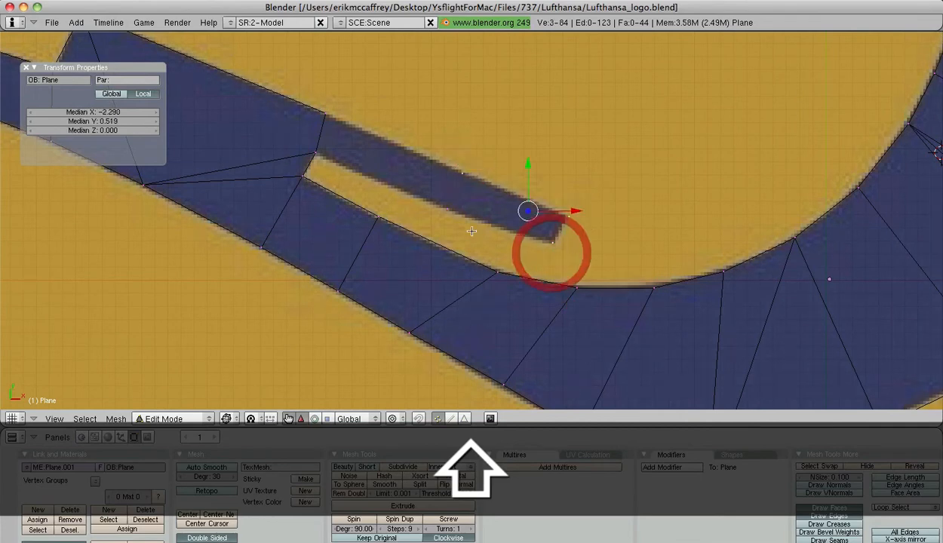
shift+right_click(445, 210)
key(g)
key(Escape)
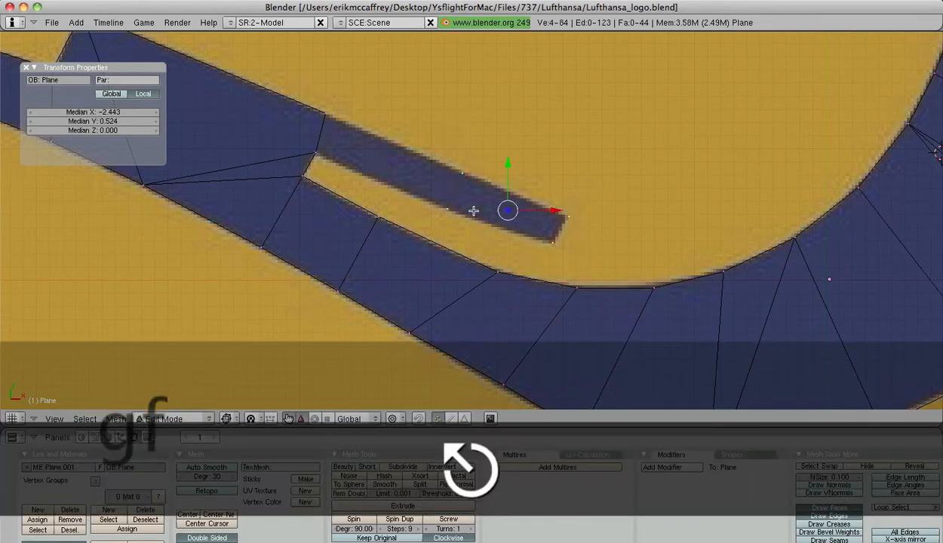
key(f)
- Join the narrow bar's end face to the body with a second four-vertex face and clear the selection
right_click(455, 200)
shift+right_click(459, 170)
shift+right_click(320, 120)
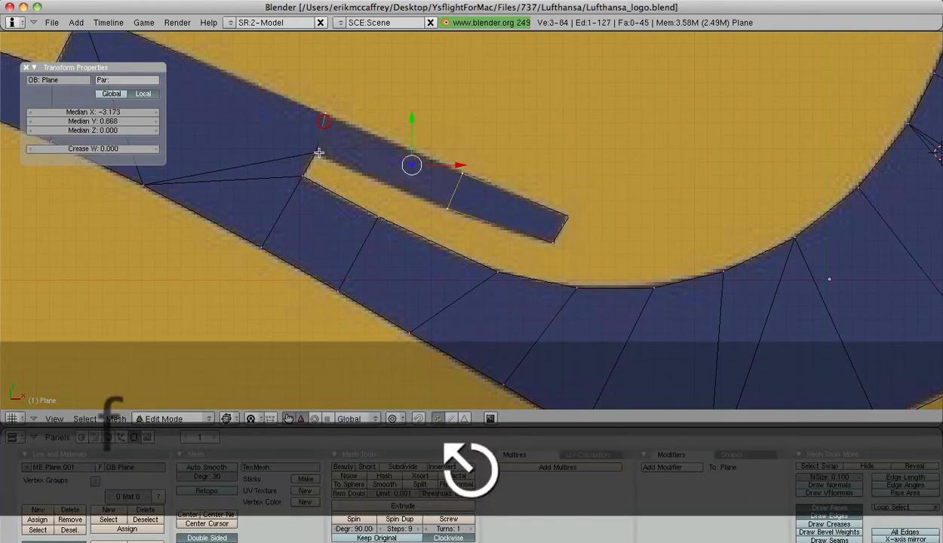
shift+right_click(316, 157)
key(f)
scroll(493, 169, down, 4)
scroll(498, 181, up, 6)
key(a)
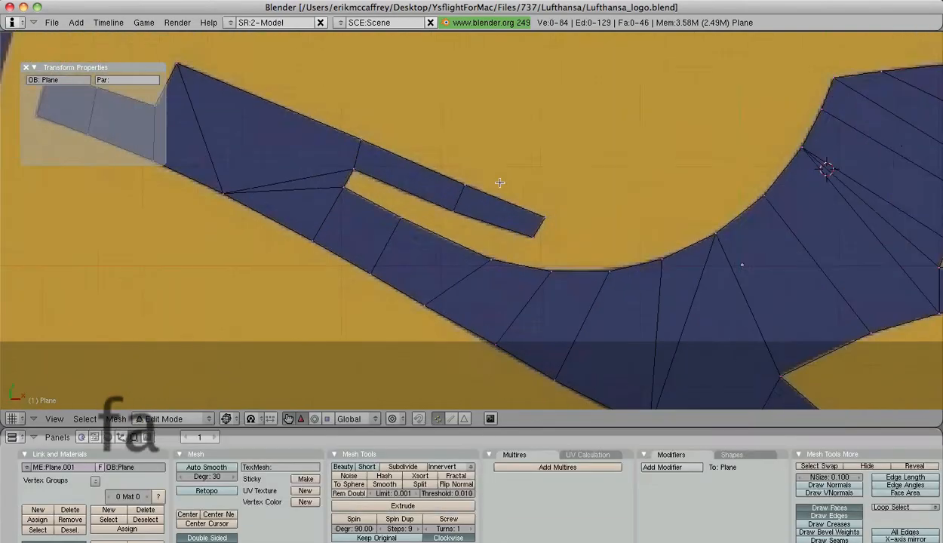
- Switch the logo mesh to Object Mode and deselect it
scroll(493, 189, down, 8)
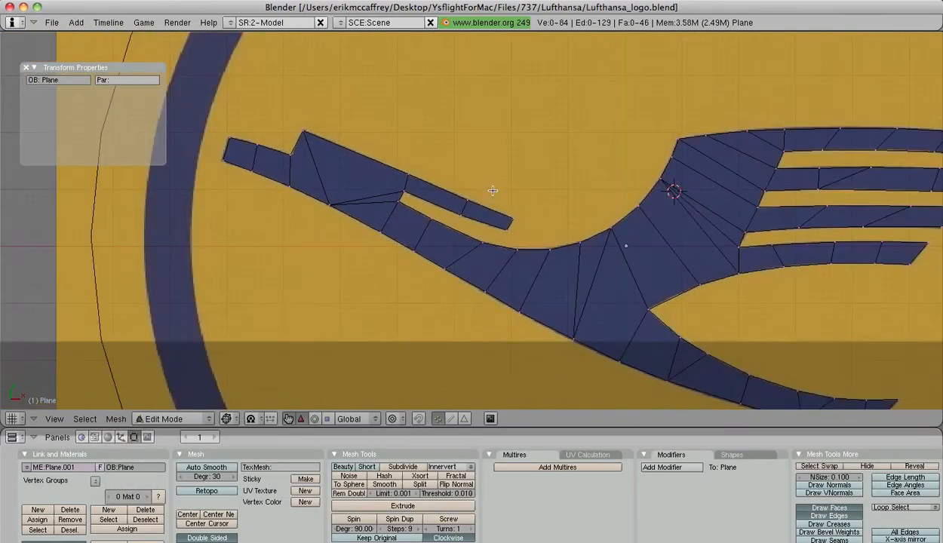
shift+middle_drag(477, 202, 449, 193)
scroll(614, 212, up, 5)
scroll(614, 211, down, 8)
scroll(449, 192, up, 1)
key(Tab)
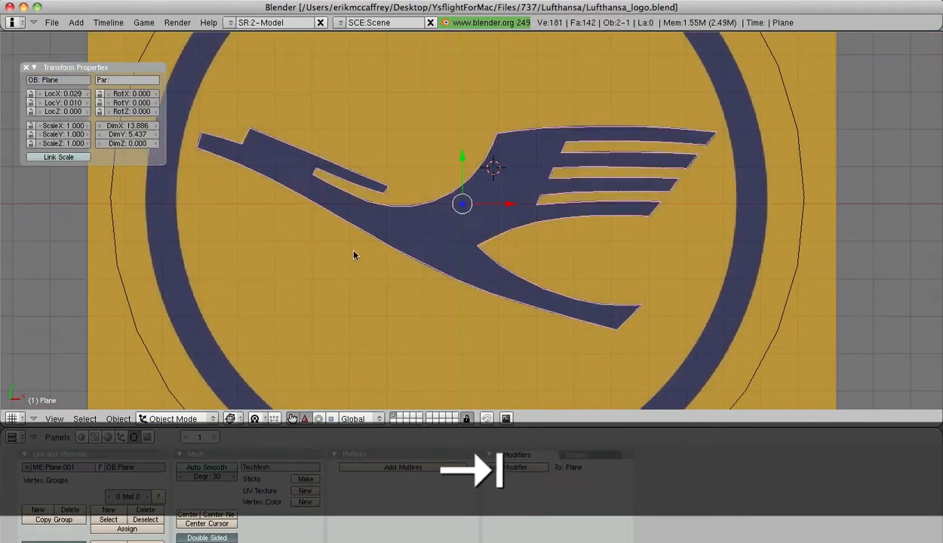
key(a)
- Return to the top view and set the viewport shading to Textured
scroll(547, 240, down, 4)
middle_drag(545, 238, 435, 254)
scroll(435, 251, up, 3)
scroll(531, 258, down, 4)
middle_drag(530, 258, 622, 251)
key(KP_7)
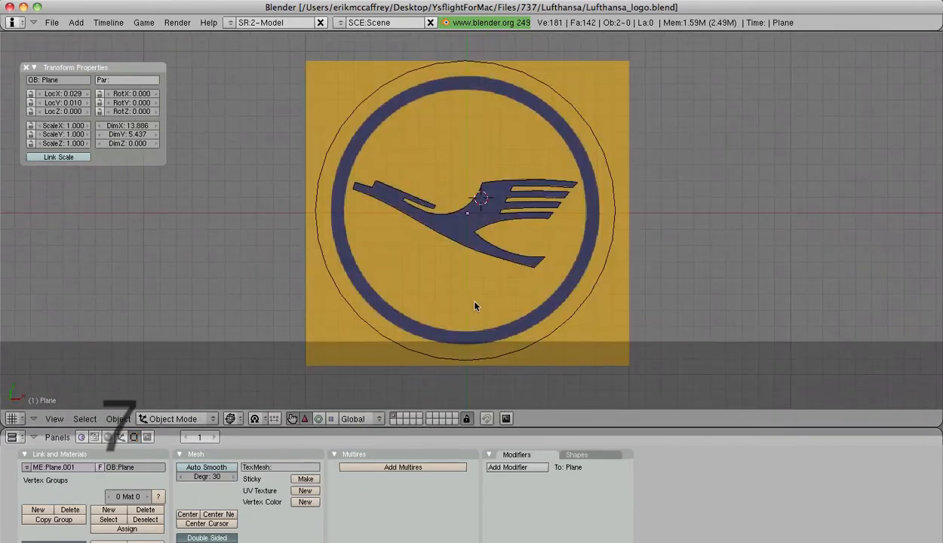
click(228, 417)
click(243, 354)
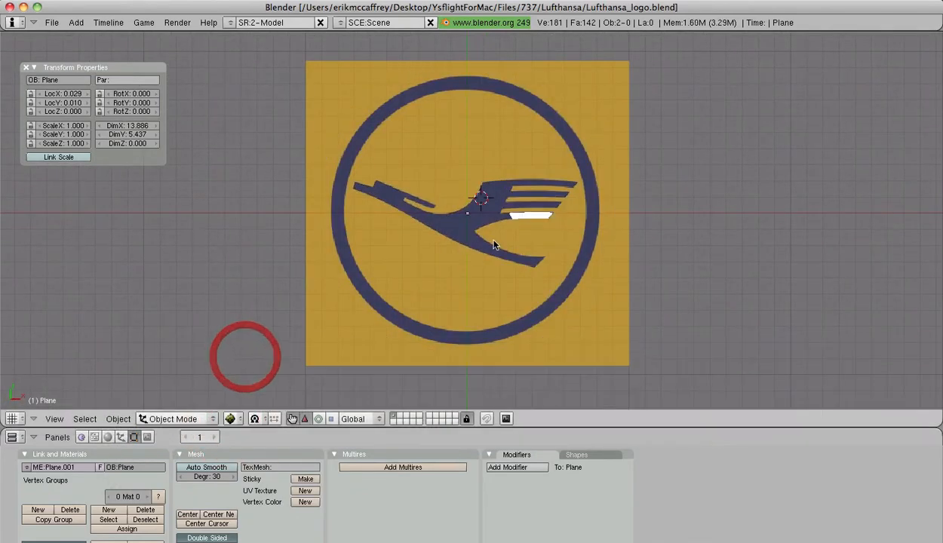
- Select the logo mesh and examine its face shading from oblique, front and top views
scroll(528, 234, up, 3)
middle_drag(529, 233, 459, 248)
key(KP_7)
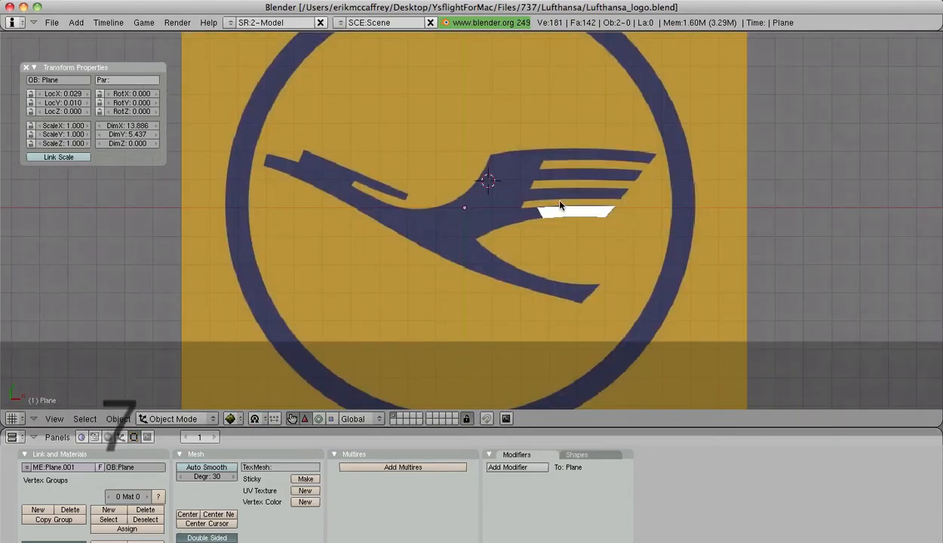
right_click(605, 214)
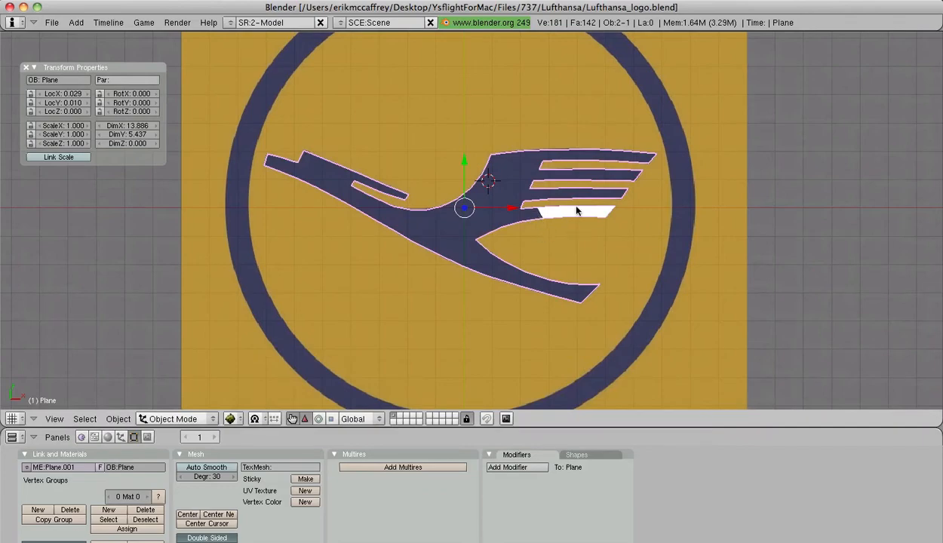
middle_drag(578, 211, 396, 235)
key(KP_1)
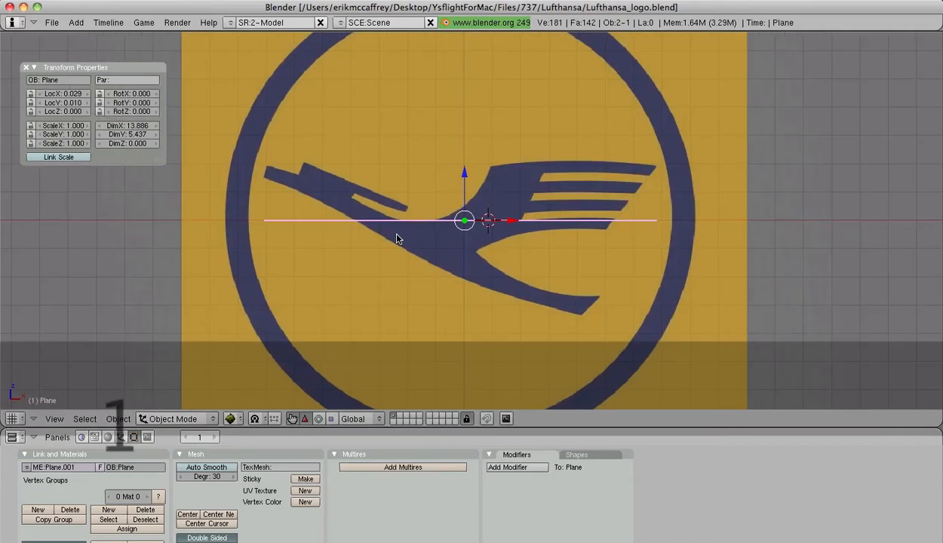
key(KP_7)
scroll(400, 237, up, 2)
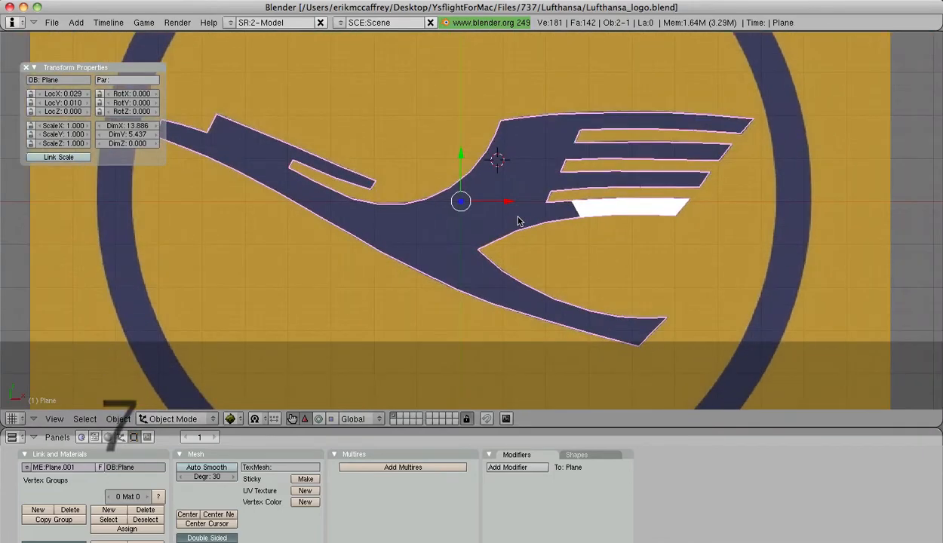
scroll(496, 227, down, 2)
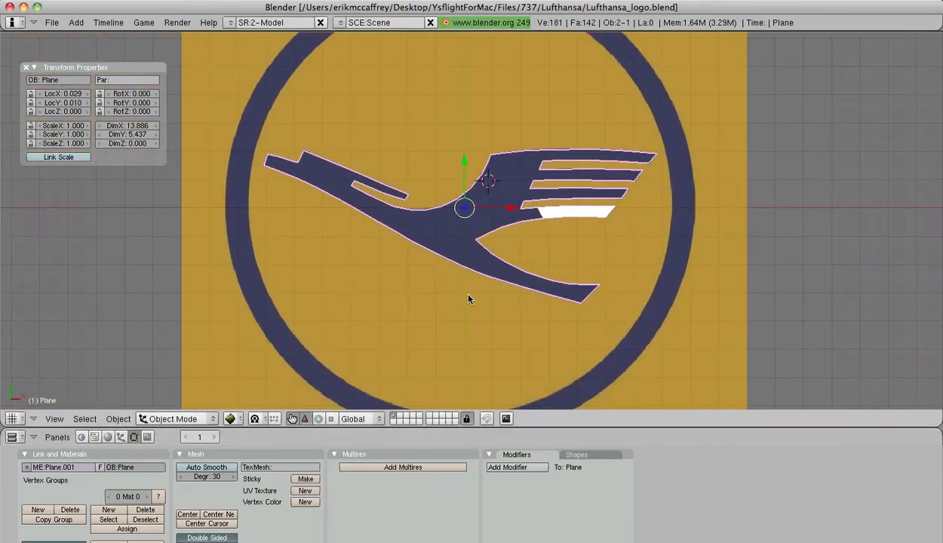
- Examine which faces of the logo are drawn in oblique, front, side and top views, looking closely at the feathers
middle_drag(470, 299, 425, 263)
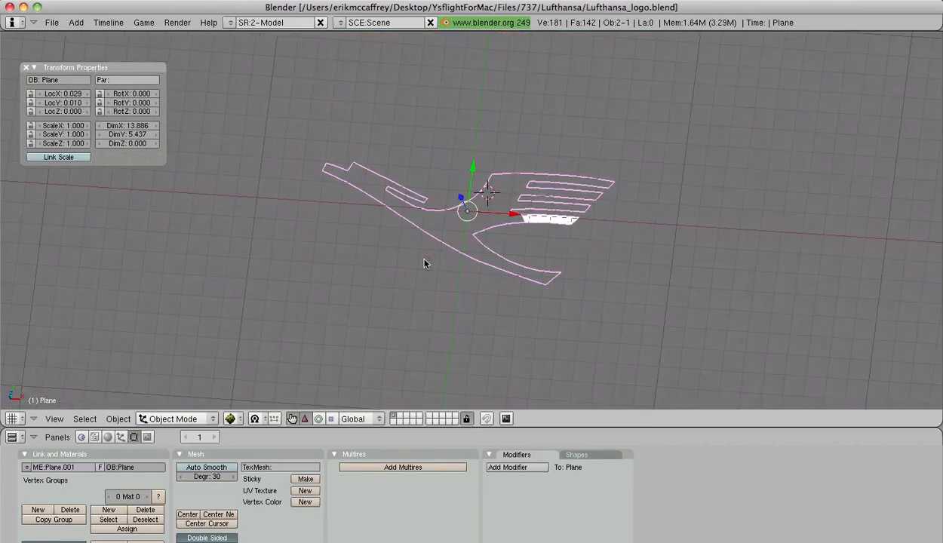
key(KP_7)
key(KP_1)
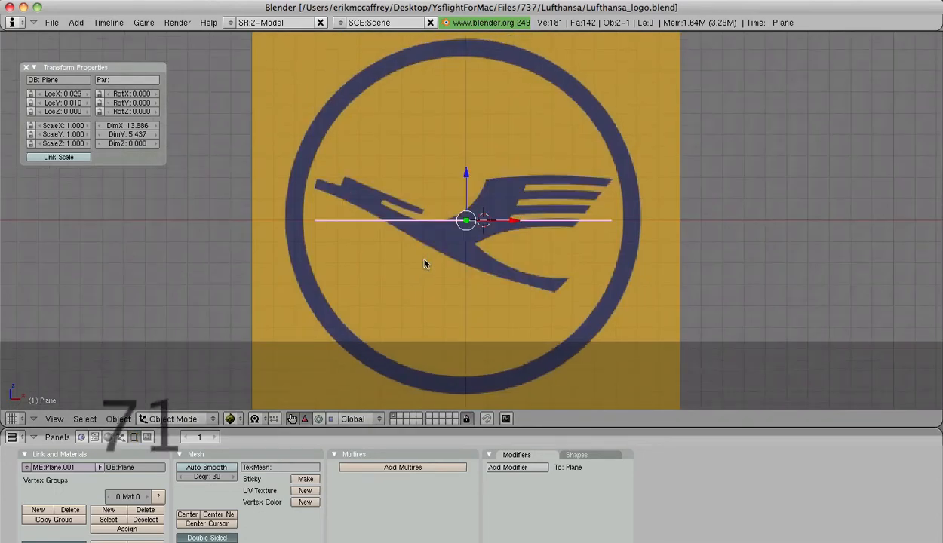
key(KP_3)
key(KP_1)
key(KP_7)
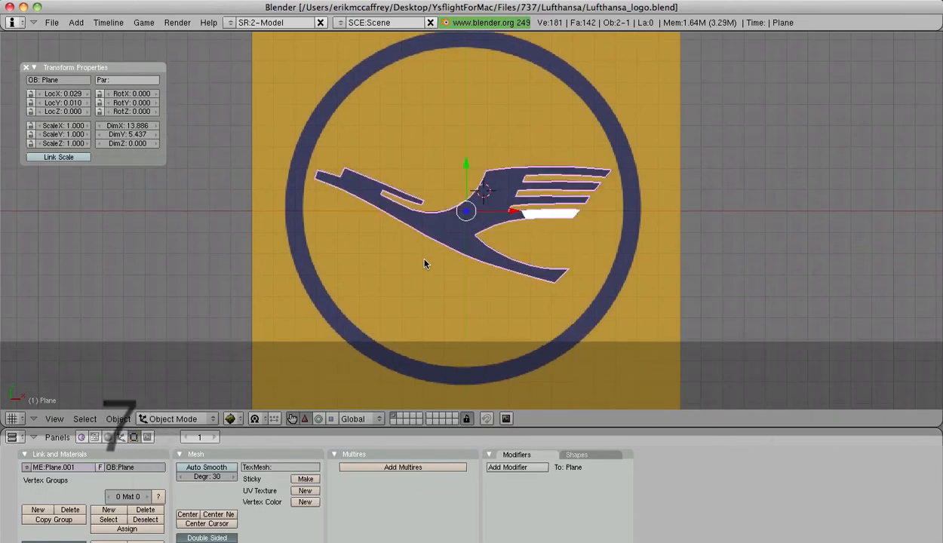
scroll(425, 264, up, 4)
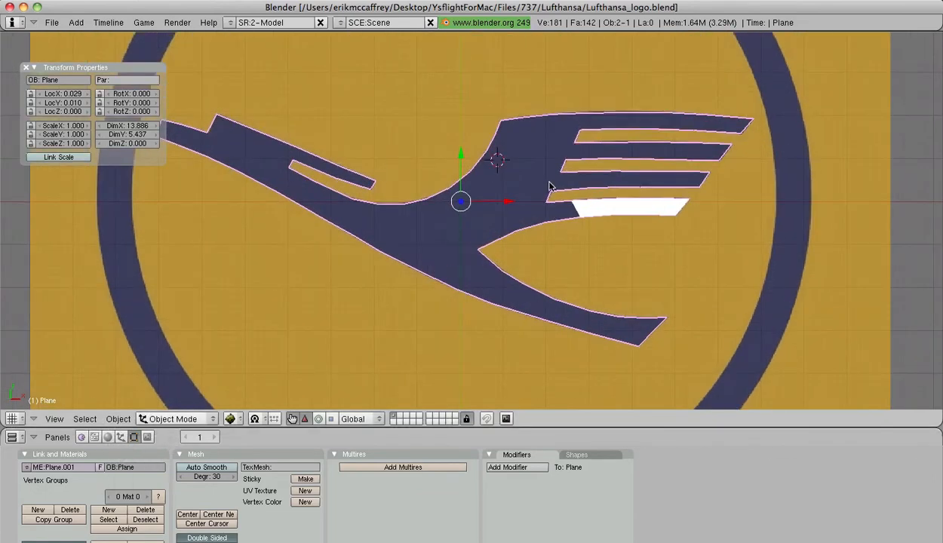
scroll(565, 194, up, 3)
shift+middle_drag(712, 194, 506, 305)
scroll(468, 319, up, 2)
scroll(468, 319, down, 5)
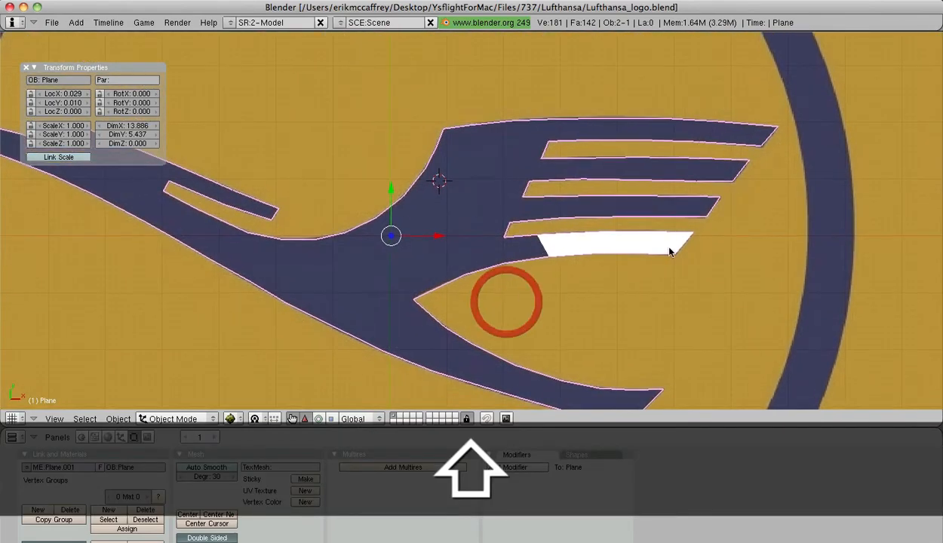
scroll(726, 212, down, 3)
shift+middle_drag(603, 262, 672, 249)
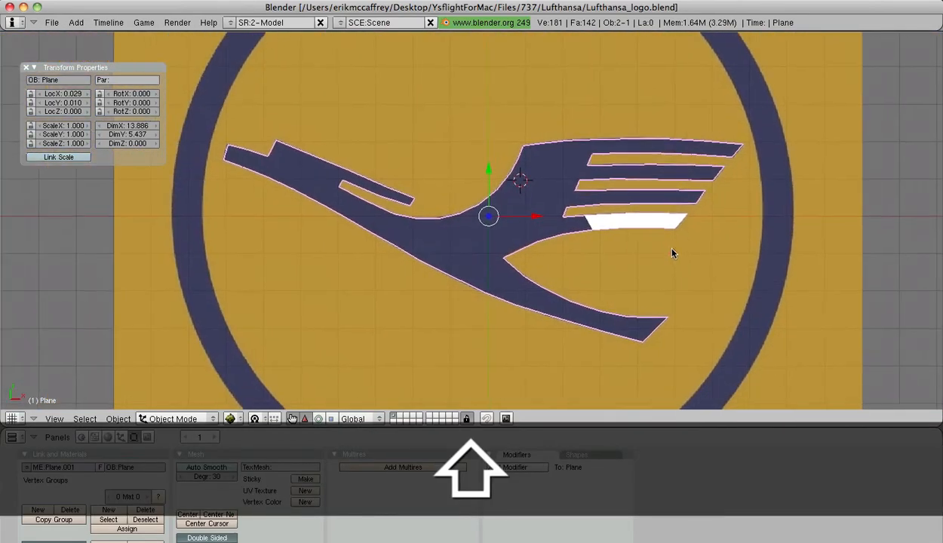
- In Edit Mode with face selection, select every crane logo face except the three white ones in the lowest feather
key(Tab)
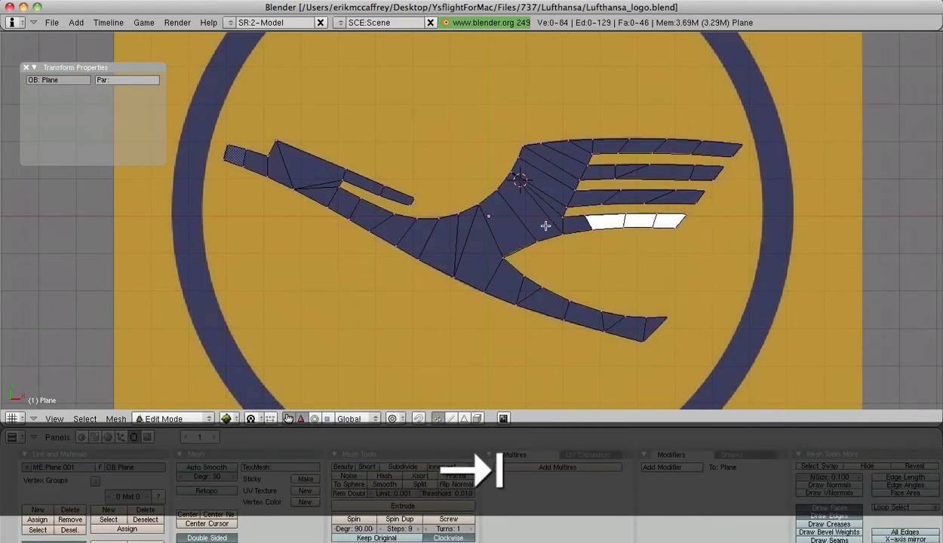
click(463, 417)
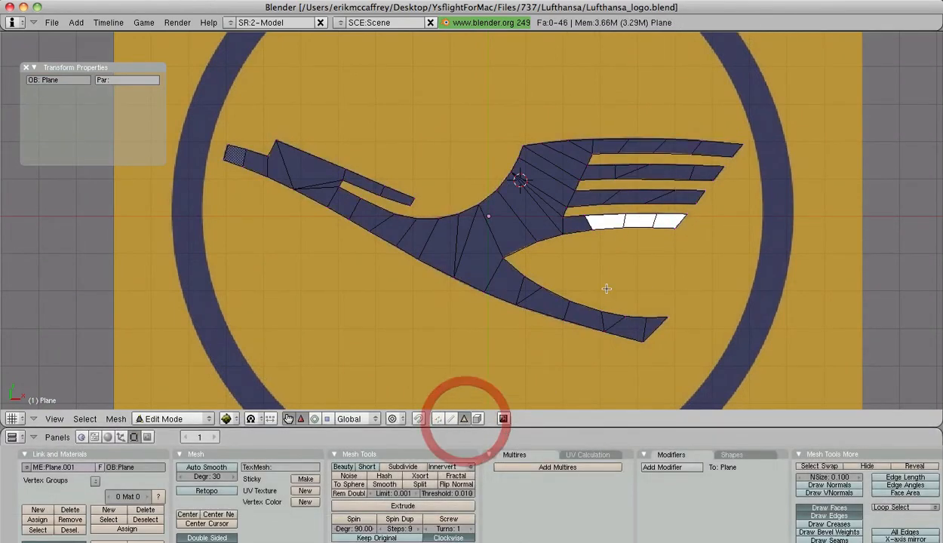
key(a)
shift+right_click(601, 221)
shift+right_click(633, 220)
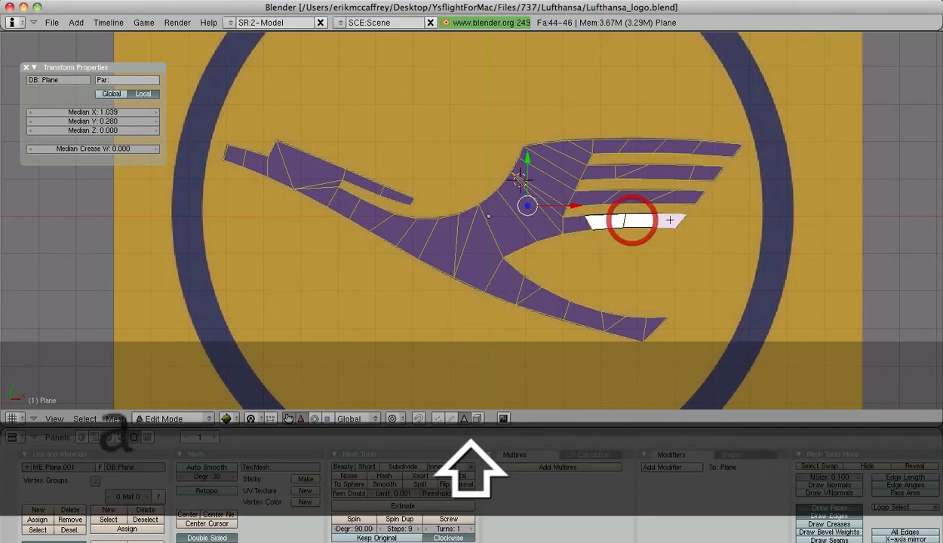
shift+right_click(669, 218)
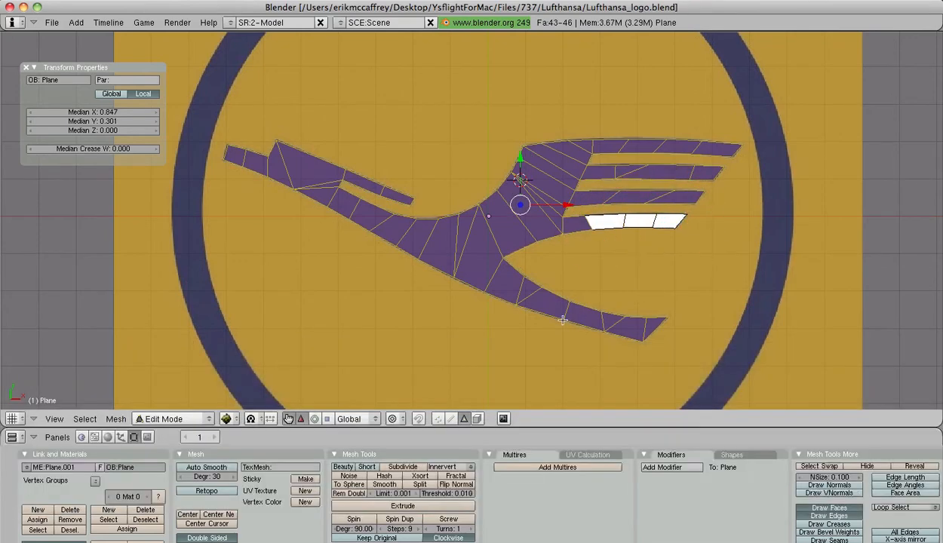
- Flip the normals of the selected logo faces, deselect them, and return to Object Mode
scroll(654, 245, down, 2)
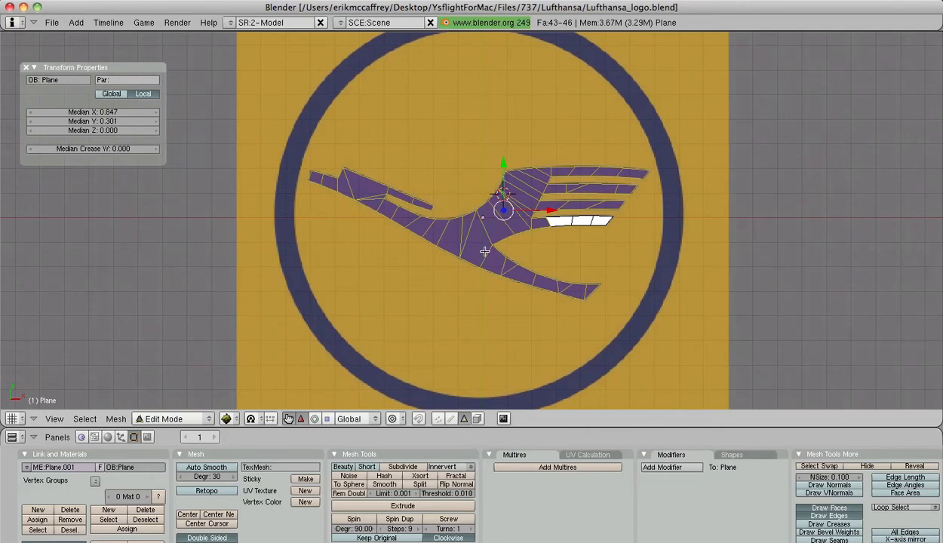
key(w)
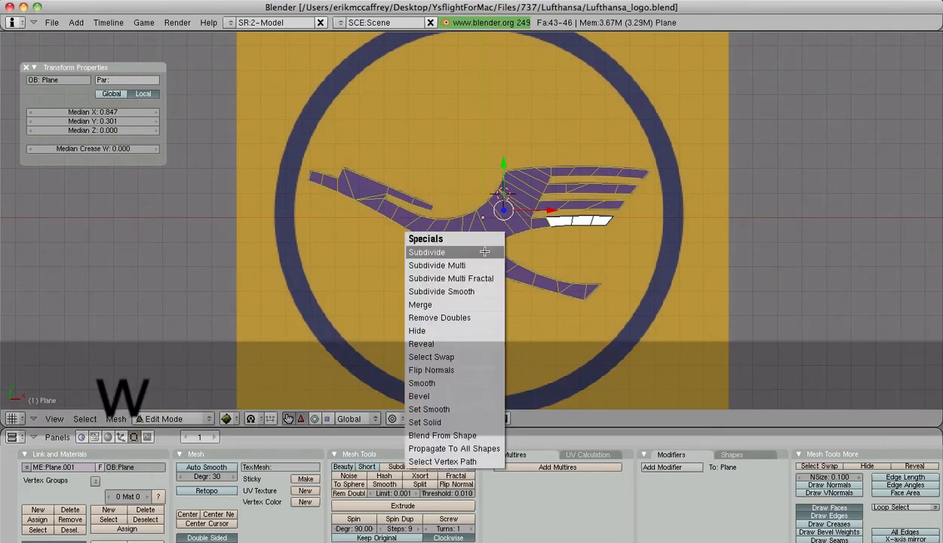
click(447, 371)
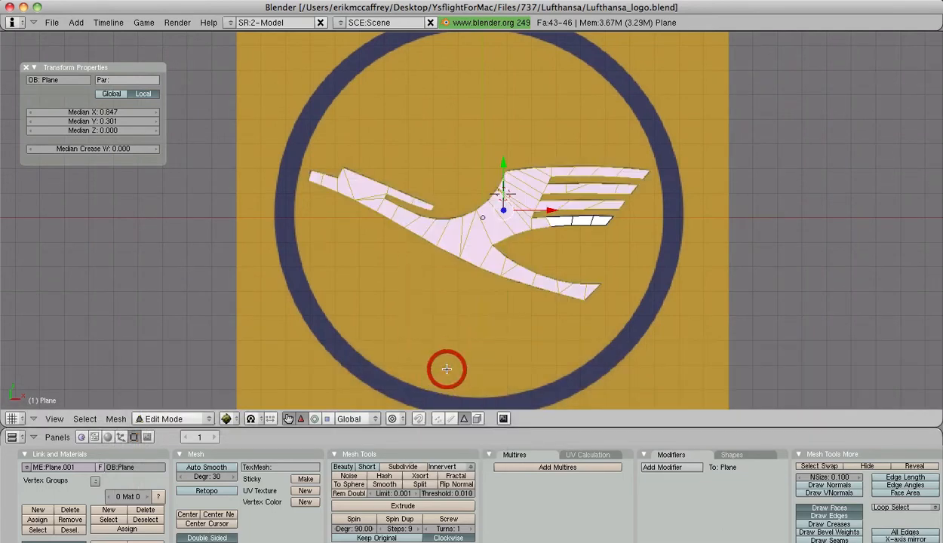
scroll(579, 218, up, 3)
key(a)
key(Tab)
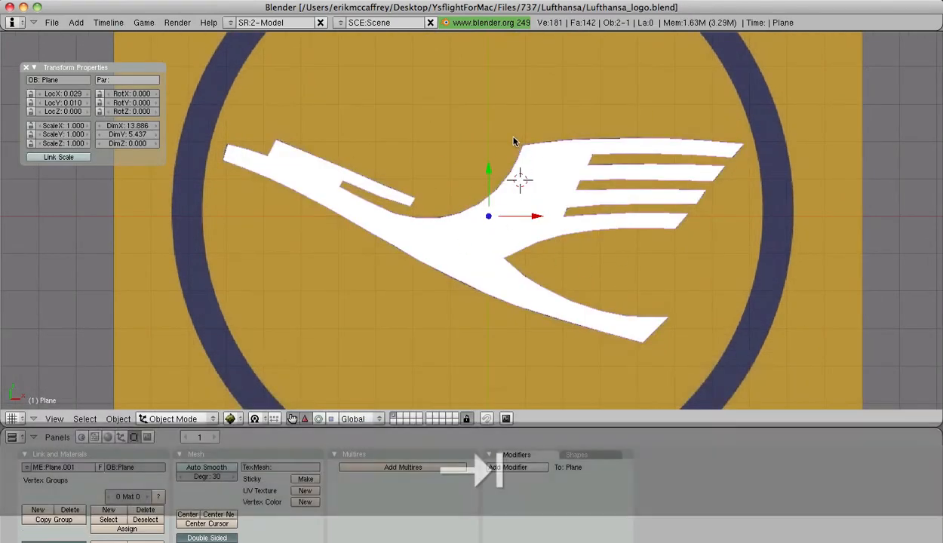
- Examine how the crane logo and the circle faces are drawn from the top and from an oblique angle
right_click(502, 135)
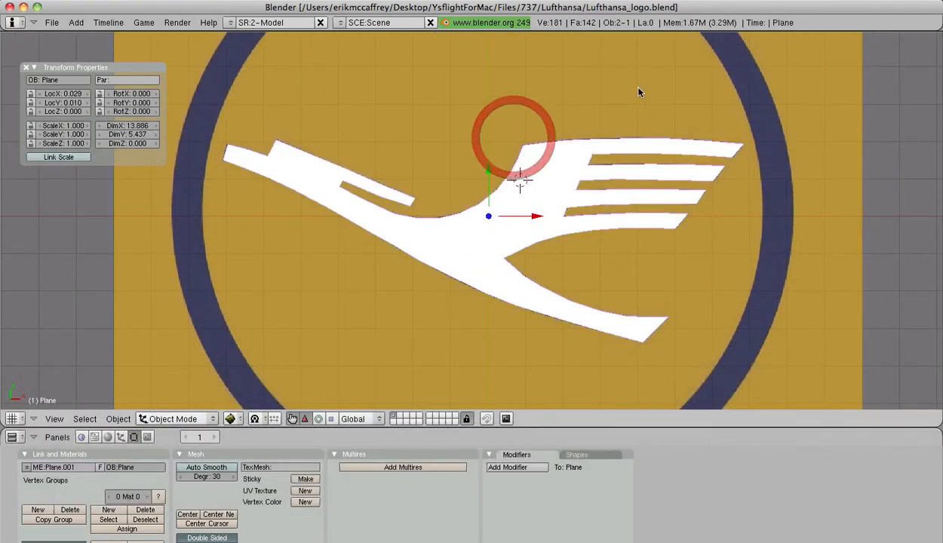
key(Tab)
key(Tab)
scroll(770, 113, down, 3)
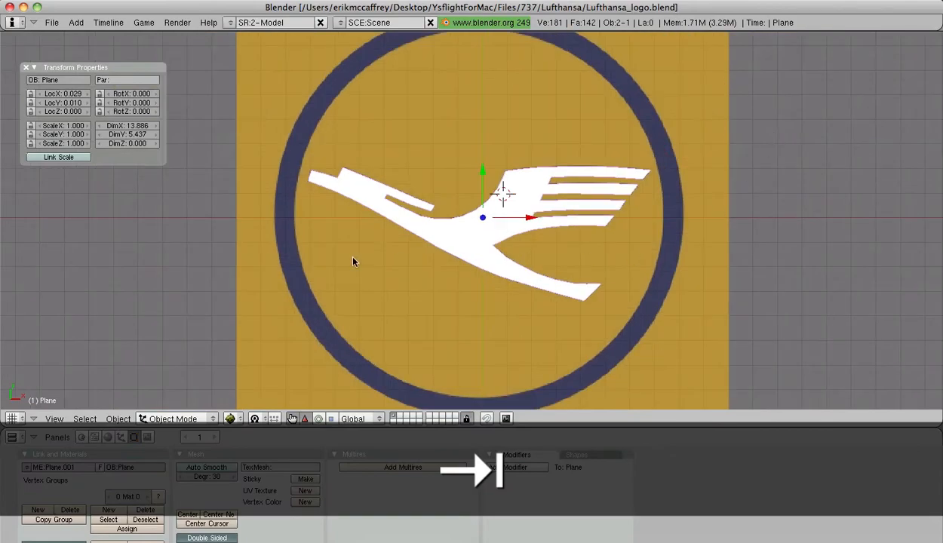
middle_drag(423, 134, 575, 219)
scroll(333, 206, down, 2)
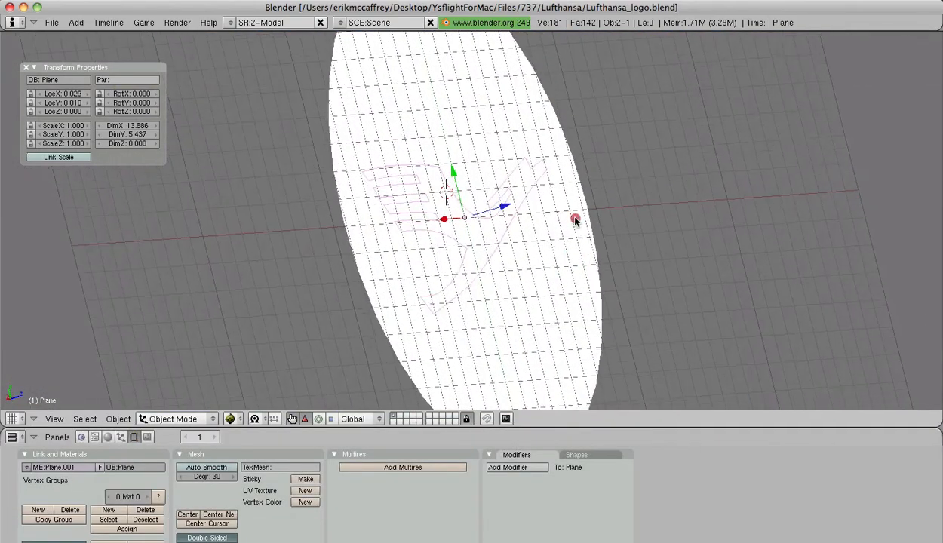
- Flip the normals of all faces of the circle mesh and return it to Object Mode
right_click(575, 217)
middle_drag(674, 216, 350, 275)
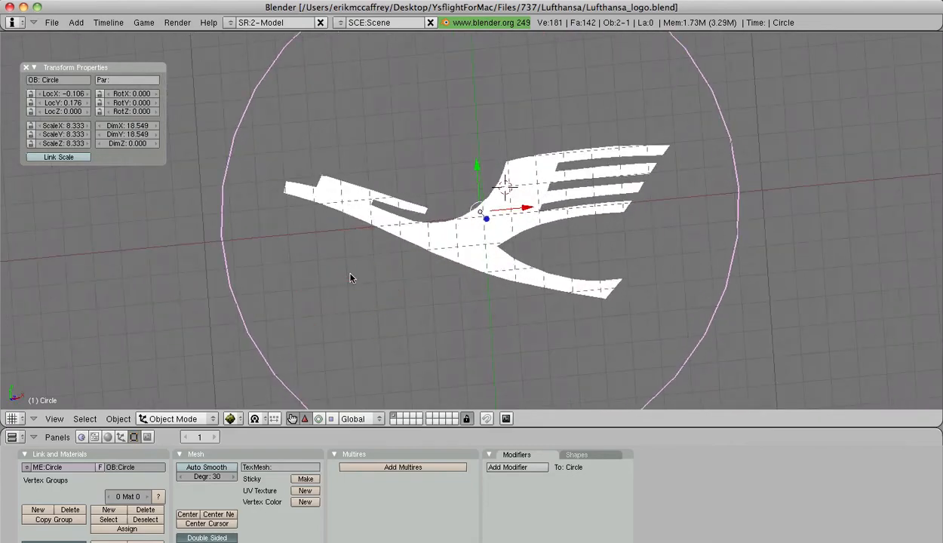
key(KP_7)
key(Tab)
scroll(349, 282, down, 4)
key(a)
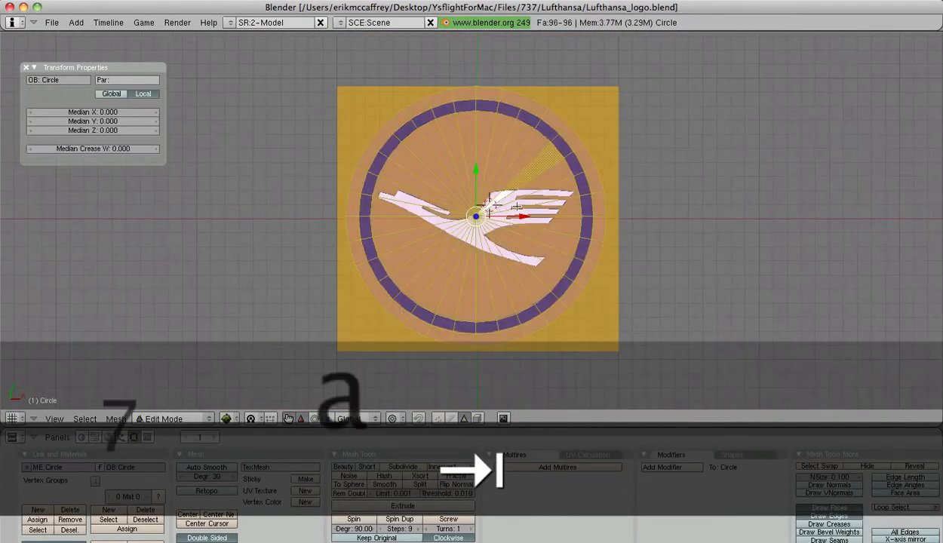
key(w)
click(517, 206)
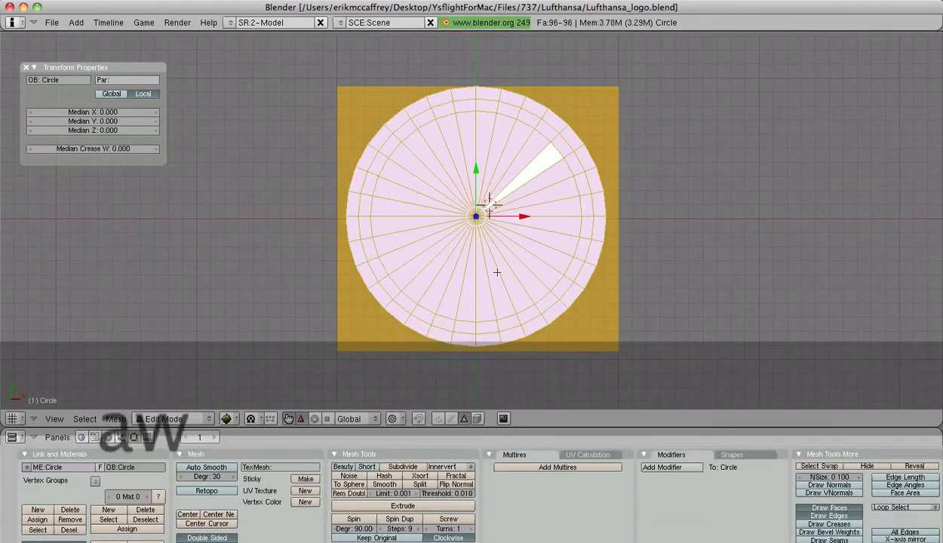
click(185, 420)
click(183, 402)
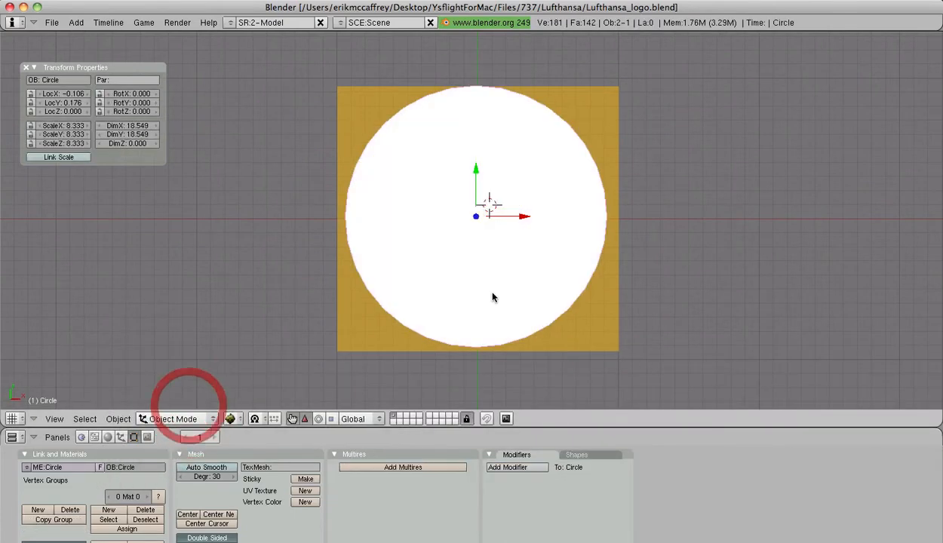
- Select the crane logo mesh in the top view and set the viewport shading to Solid
right_click(489, 239)
scroll(483, 240, up, 4)
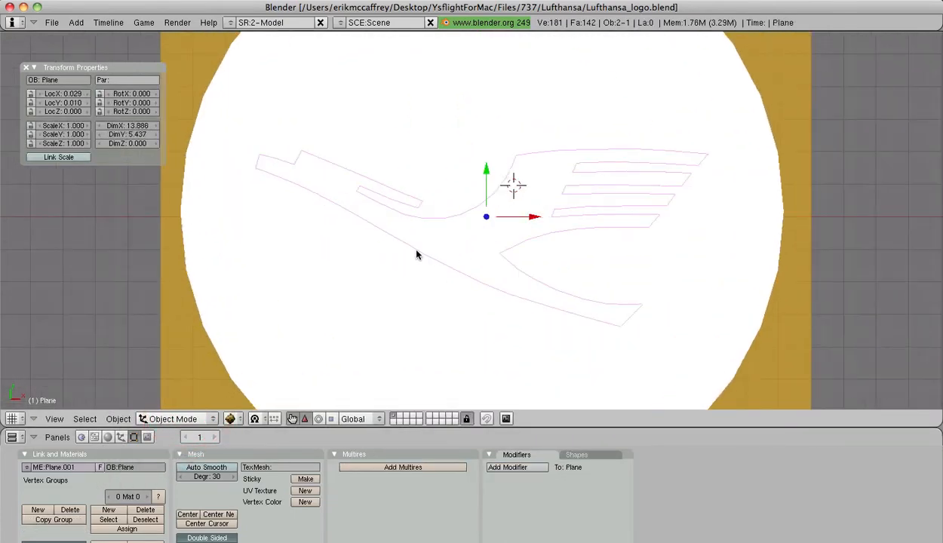
middle_drag(305, 231, 418, 247)
key(KP_7)
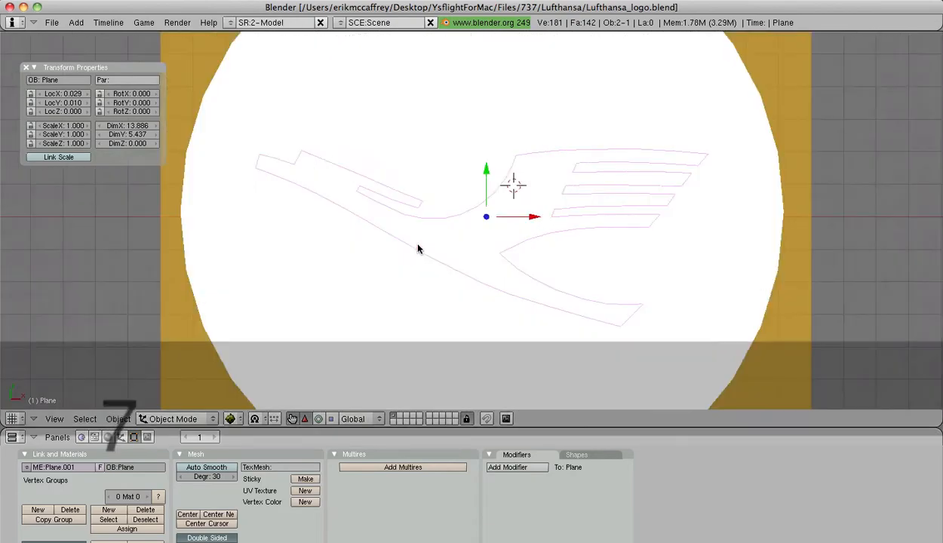
click(246, 418)
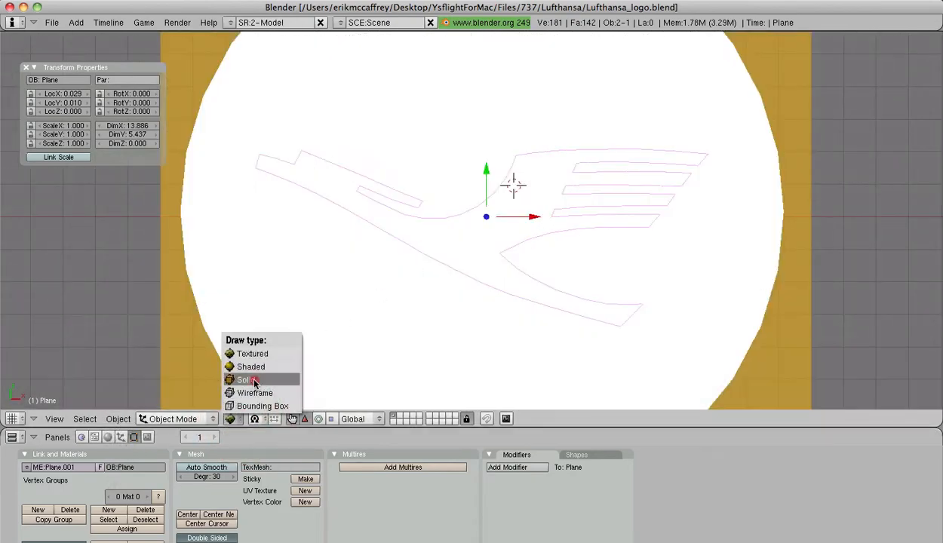
click(255, 379)
- Move the crane logo along the Z axis and set its Z location to 0.05
scroll(465, 318, down, 1)
middle_drag(465, 318, 638, 215)
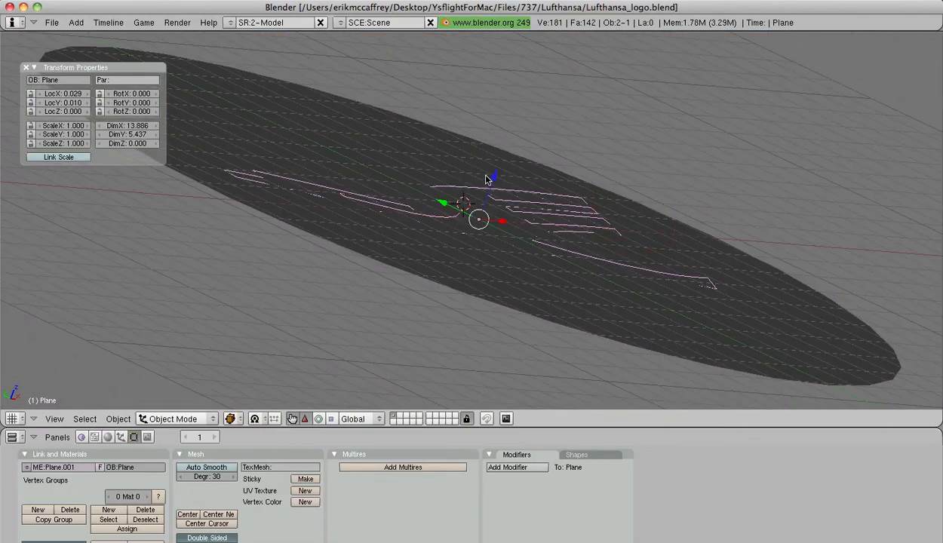
click(491, 176)
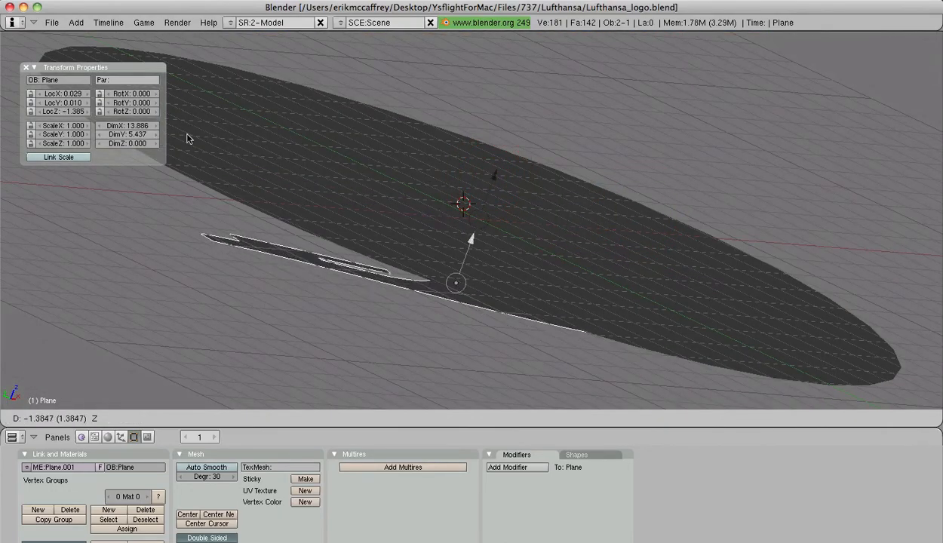
click(405, 123)
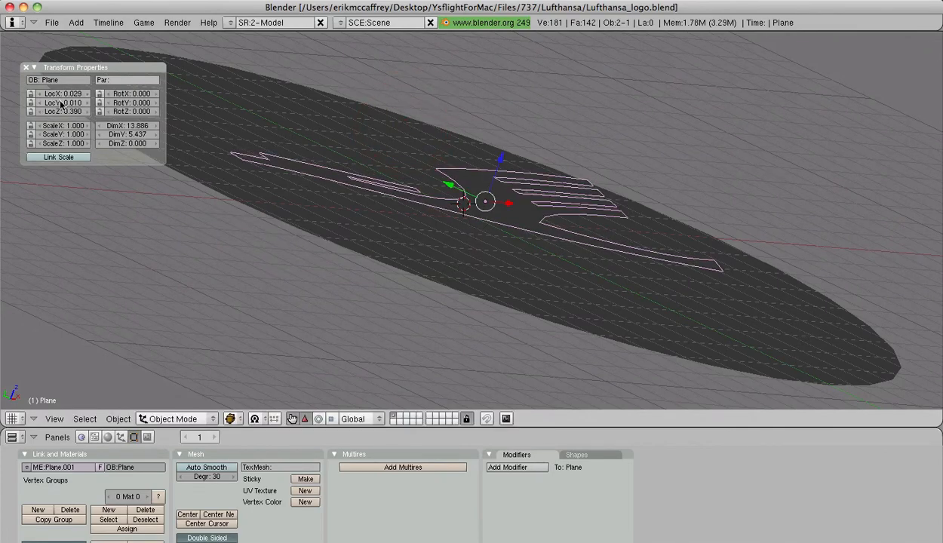
text(.05)
key(Return)
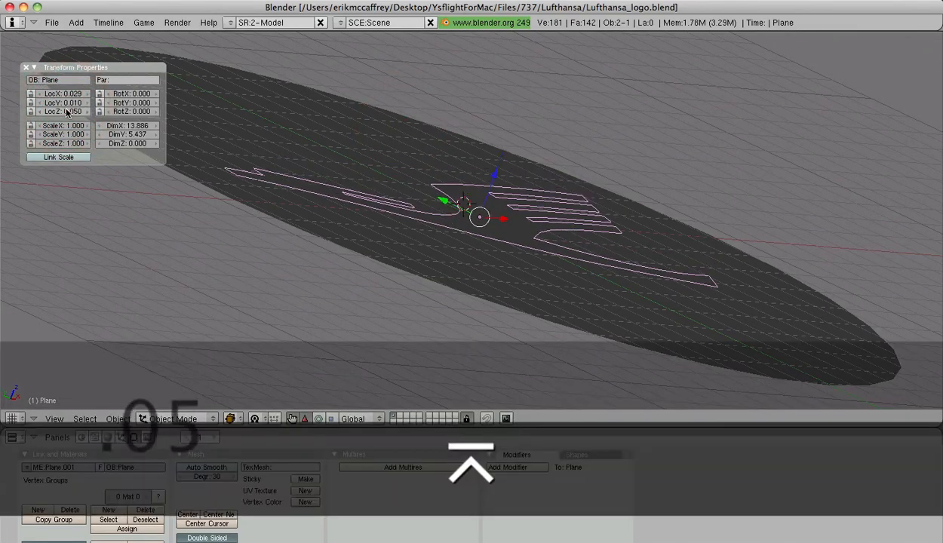
- Select the circle mesh, return to the top view, and select all its faces in Edit Mode
scroll(501, 297, down, 3)
middle_drag(501, 296, 316, 329)
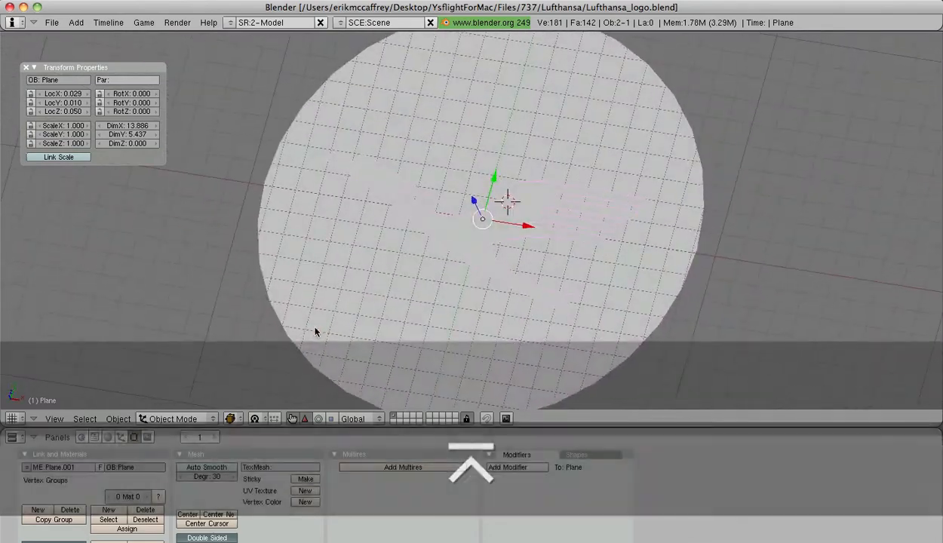
right_click(403, 321)
middle_drag(407, 322, 369, 263)
key(KP_7)
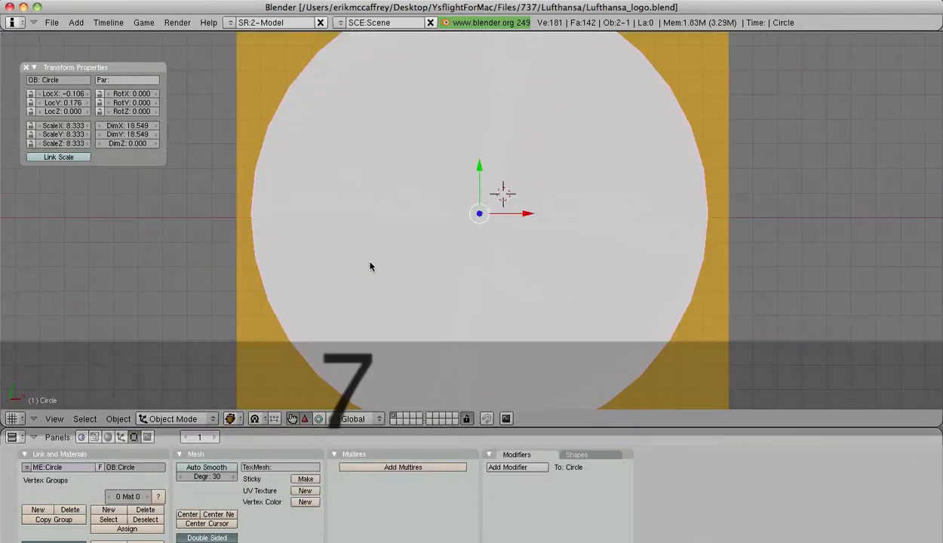
key(Tab)
key(a)
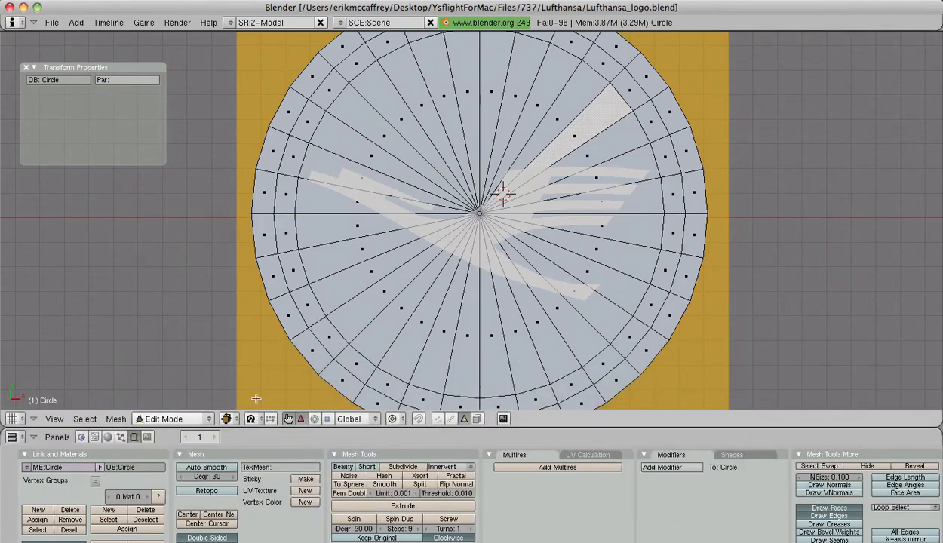
key(a)
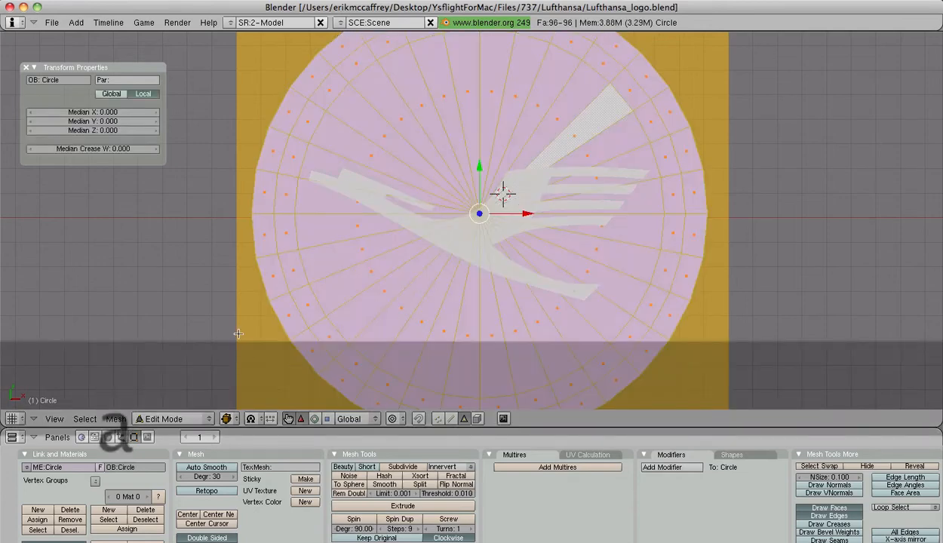
- Switch the circle to Vertex Paint mode and enable face-selection masking
click(160, 417)
click(177, 363)
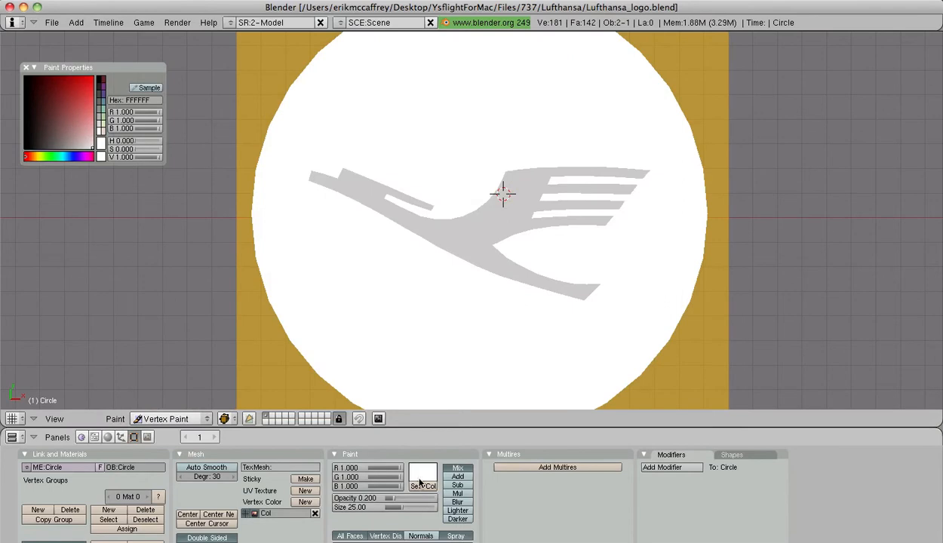
key(f)
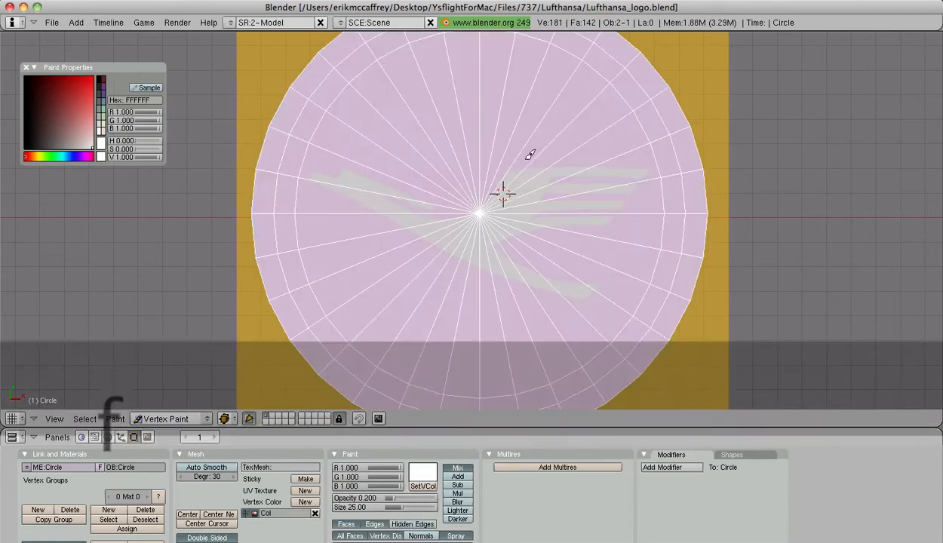
- Set the vertex paint colour to R 0.907, G 0.590, B 0.058 and fill all selected circle faces with it
click(423, 473)
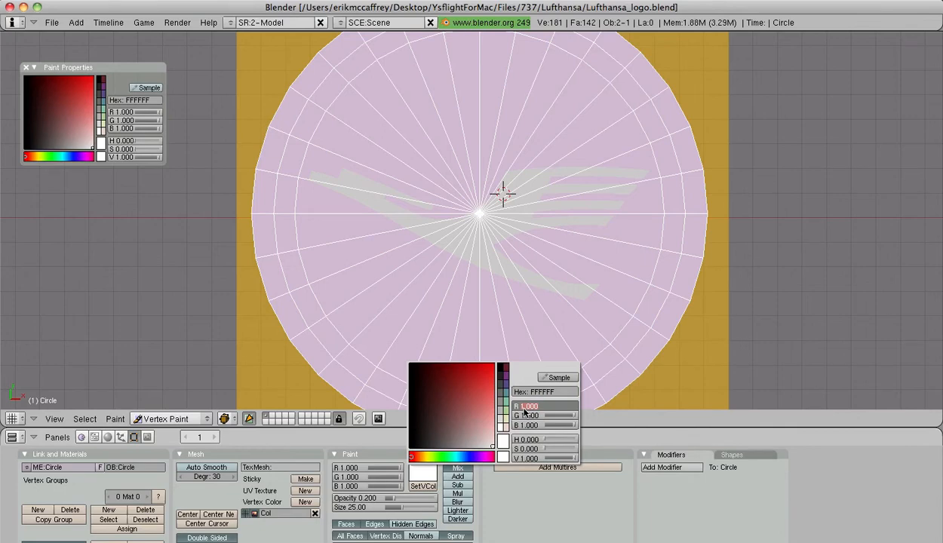
text(907)
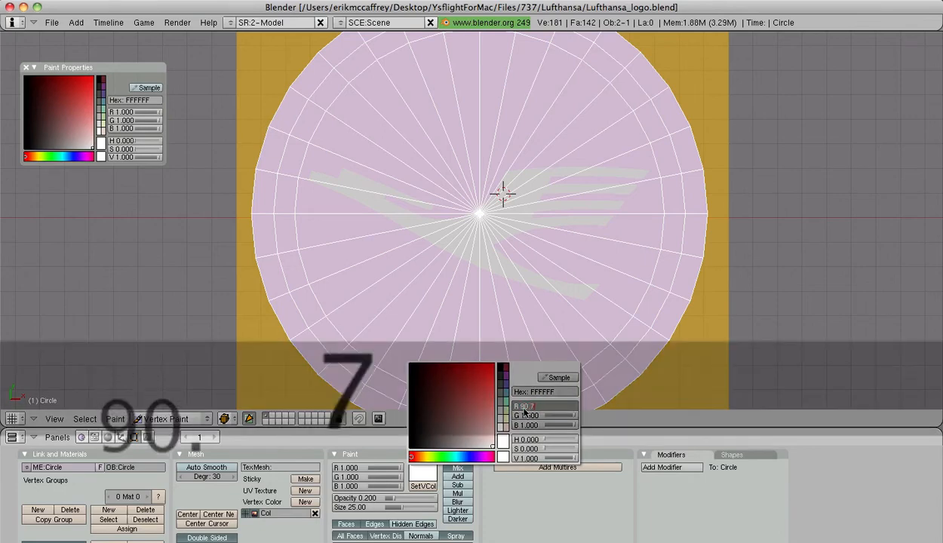
key(Return)
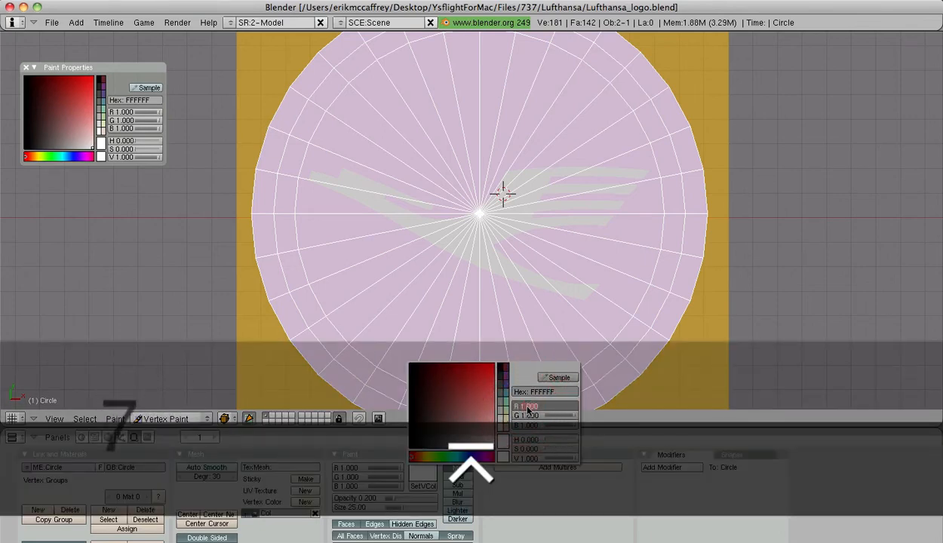
text(90)
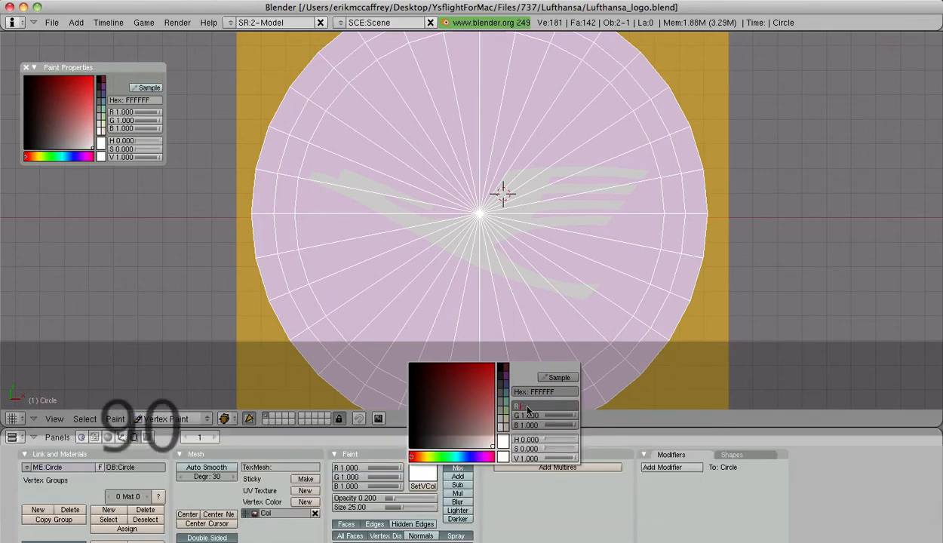
text(.907)
key(Return)
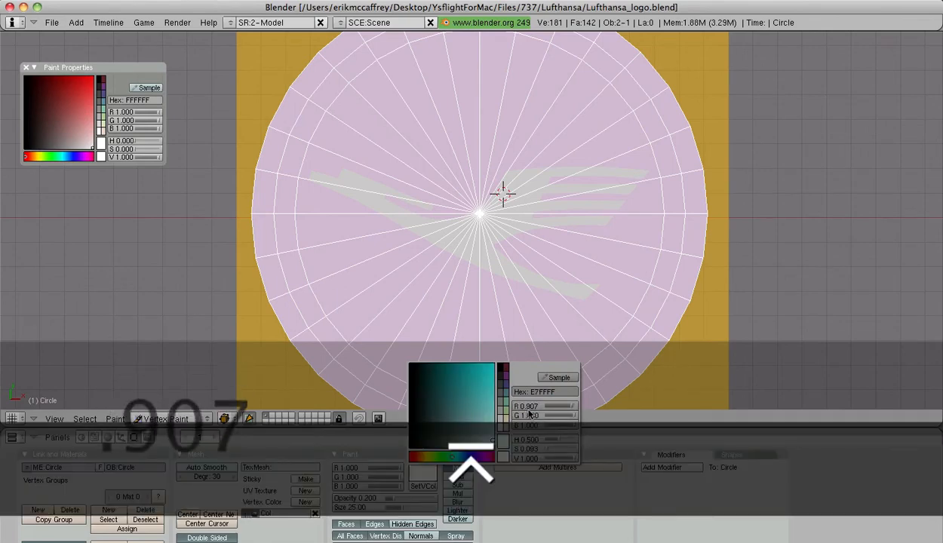
click(528, 416)
text(.59)
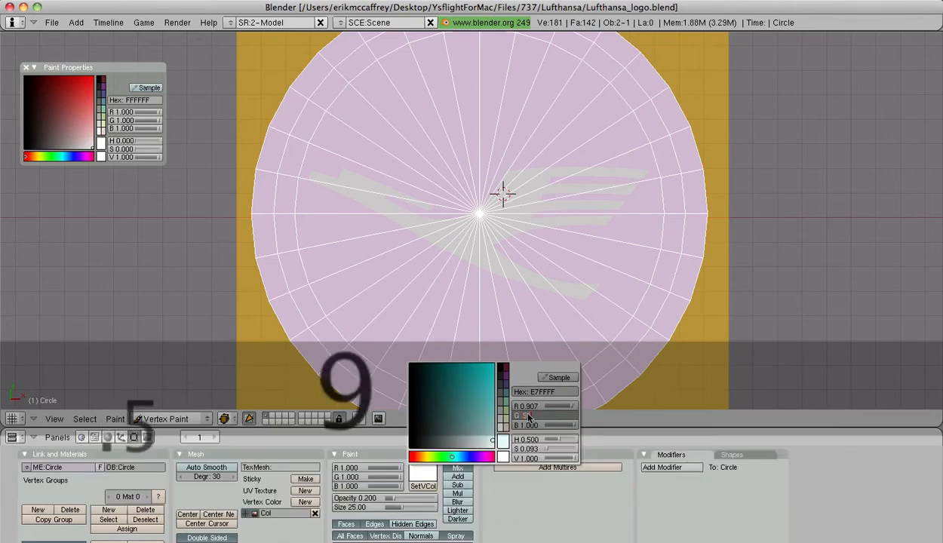
key(Return)
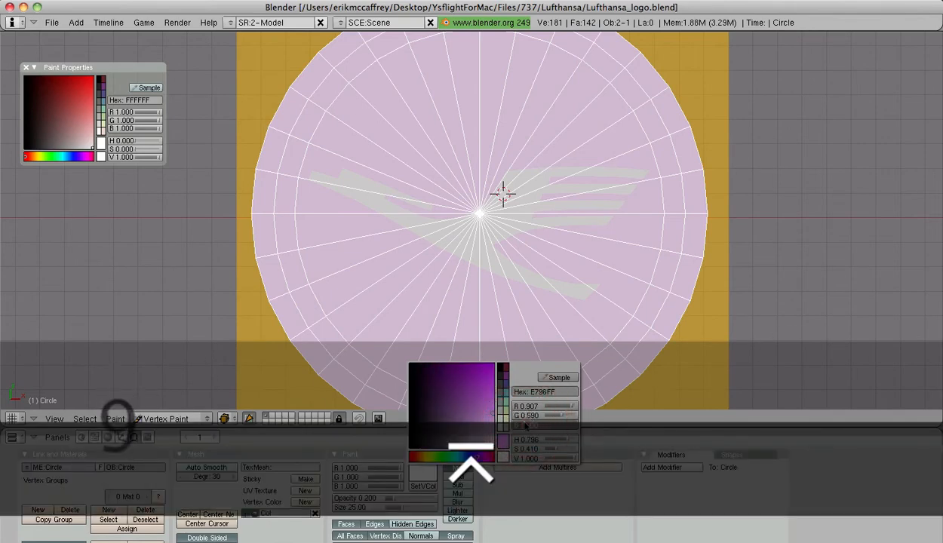
text(.058)
key(Return)
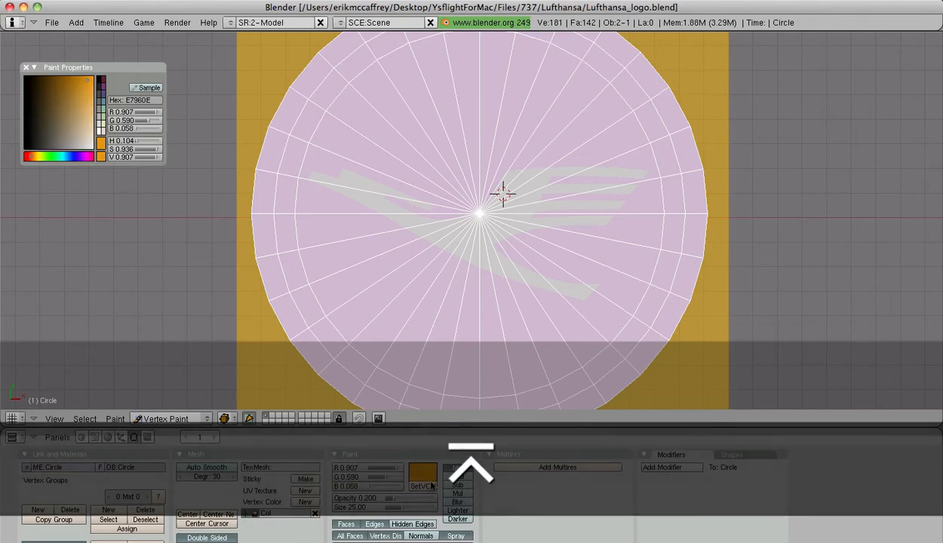
click(431, 486)
- Clear the face selection and select the upper faces of the narrow ring just inside the circle's outermost band
key(a)
shift+right_click(290, 200)
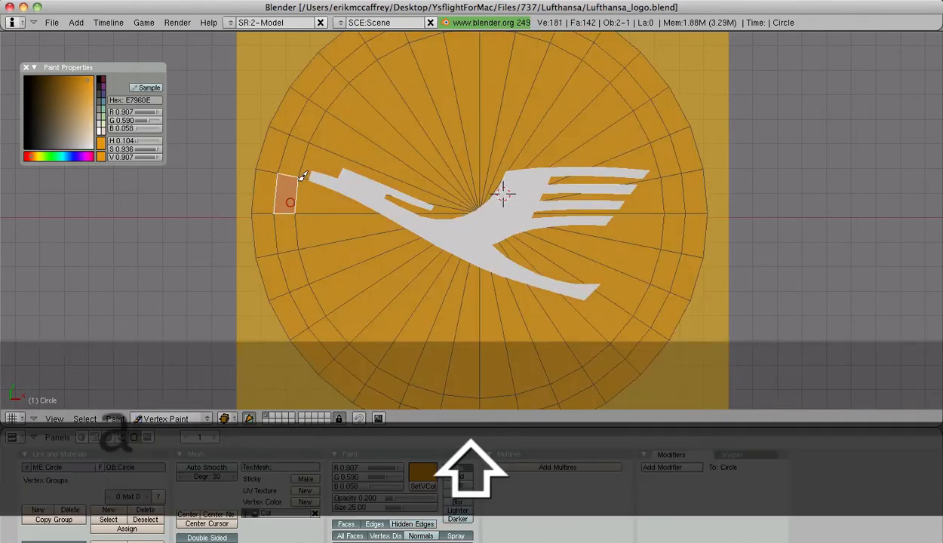
shift+right_click(361, 61)
shift+right_click(389, 43)
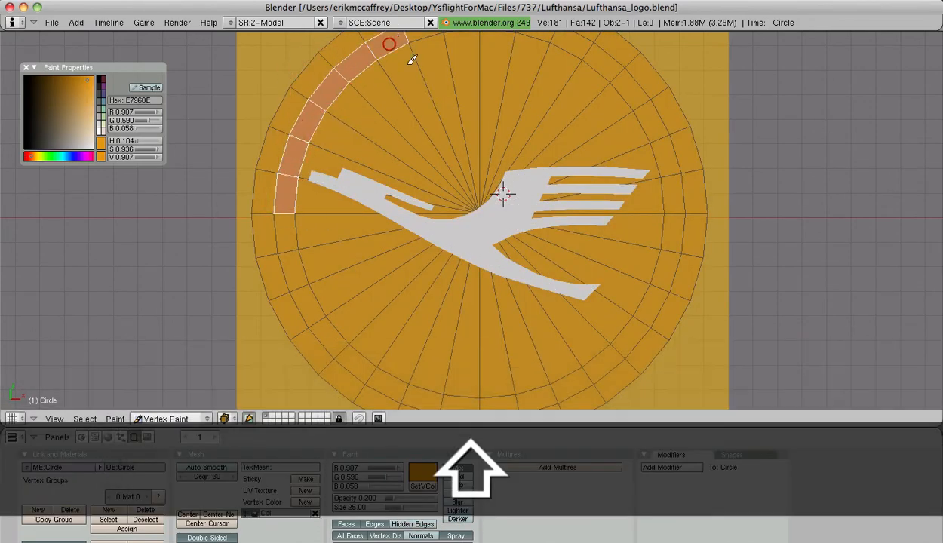
shift+middle_drag(410, 64, 342, 212)
shift+right_click(359, 167)
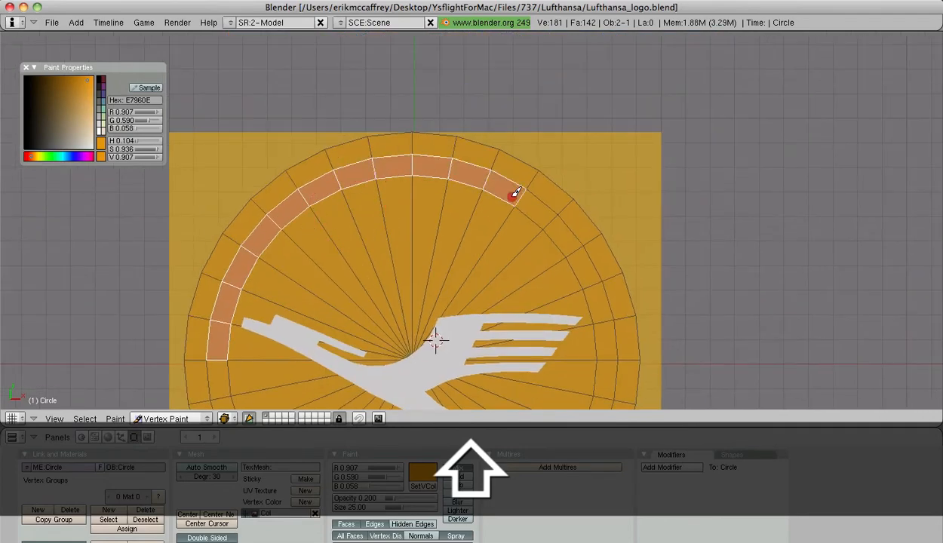
shift+right_click(561, 237)
shift+right_click(578, 269)
- Add the remaining right, lower and left faces of the narrow ring to the selection, completing the loop
shift+middle_drag(531, 331, 443, 207)
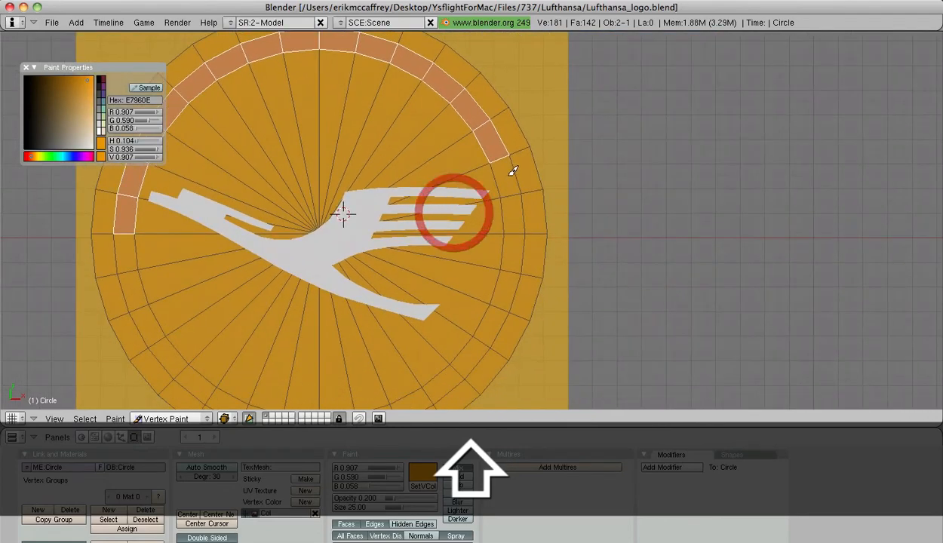
shift+right_click(499, 181)
shift+right_click(508, 222)
shift+right_click(504, 289)
shift+right_click(488, 321)
shift+middle_drag(452, 338, 510, 186)
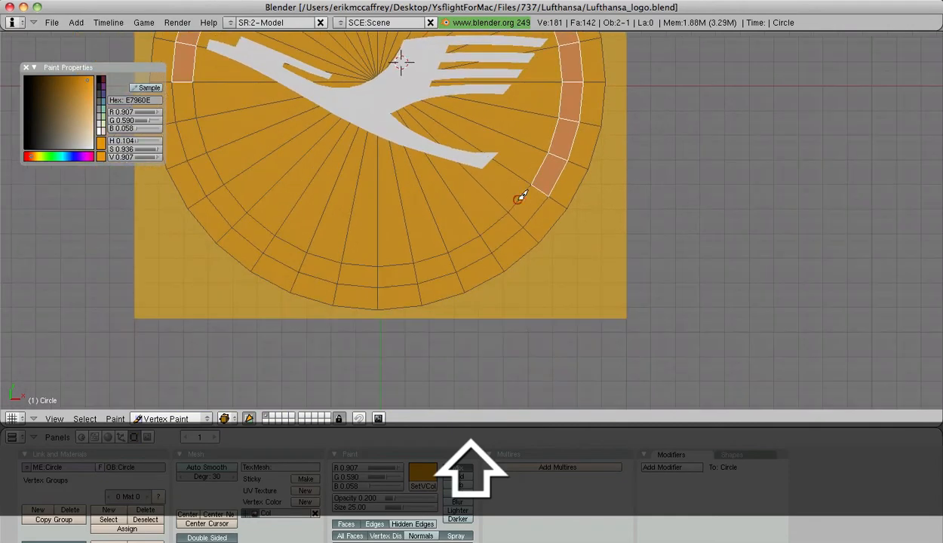
shift+right_click(516, 211)
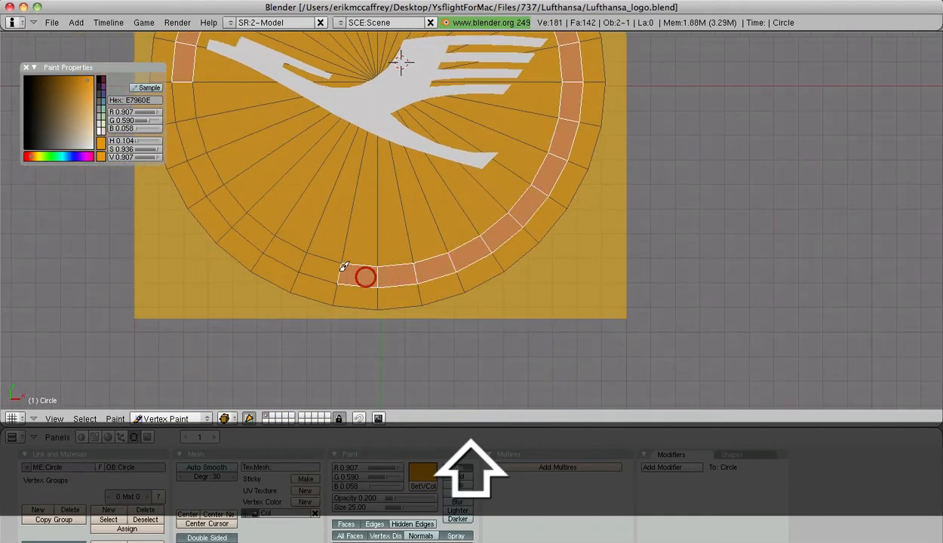
shift+right_click(228, 205)
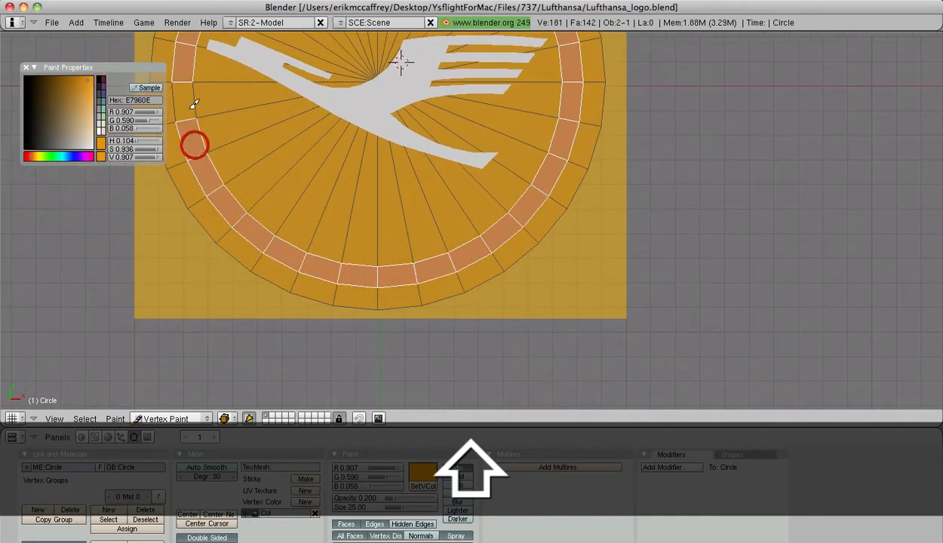
shift+right_click(189, 101)
ctrl+middle_drag(430, 374, 489, 394)
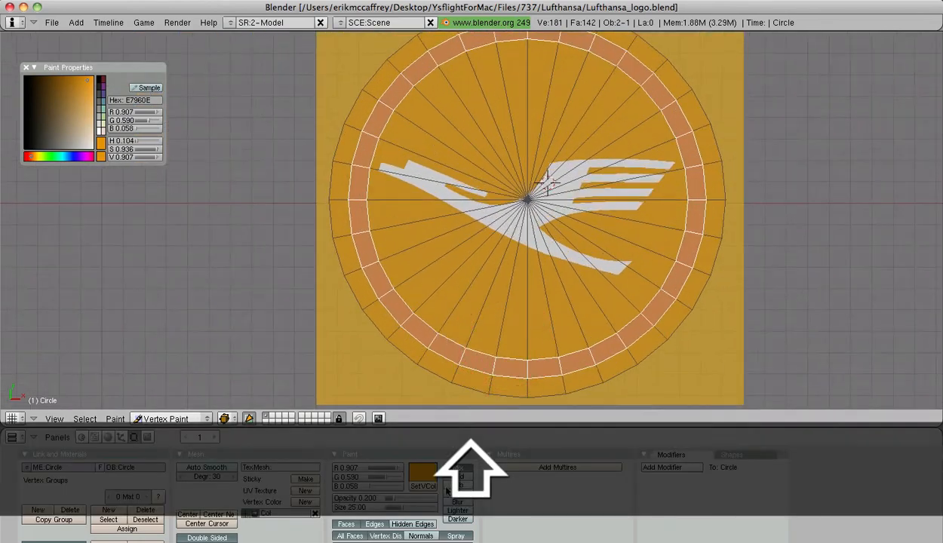
- Set the vertex paint colour to R 0.095, G 0.162, B 0.344 and fill the selected ring faces with it
click(430, 478)
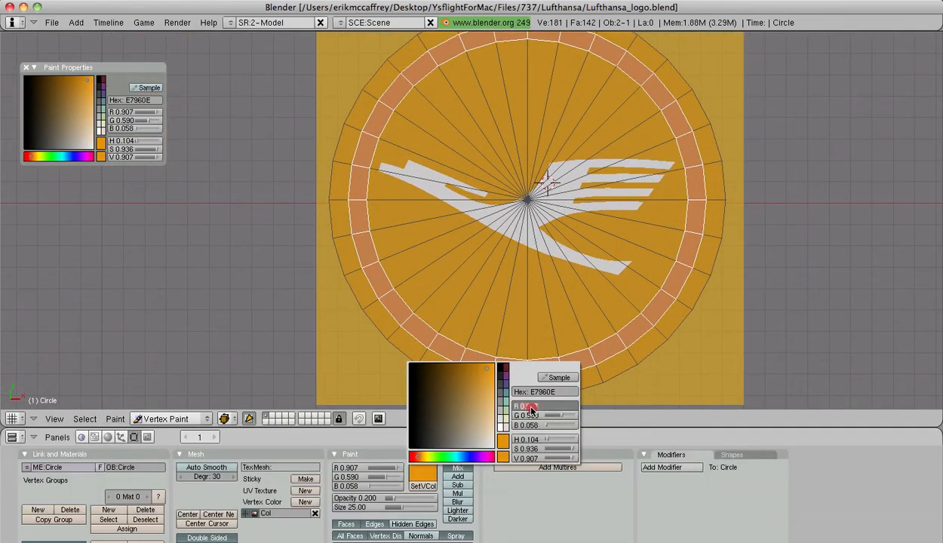
click(532, 410)
key(BackSpace)
text(.095)
key(Return)
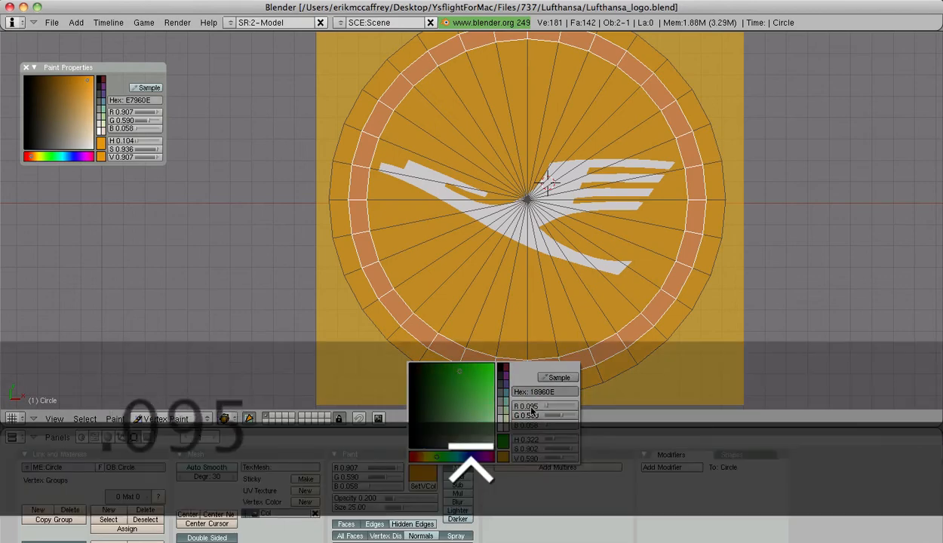
text(.162)
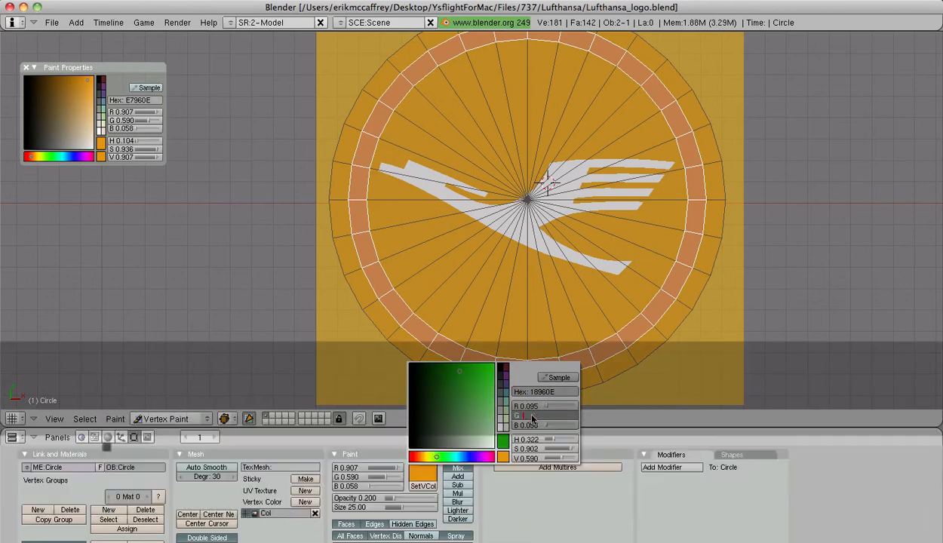
key(Return)
click(532, 425)
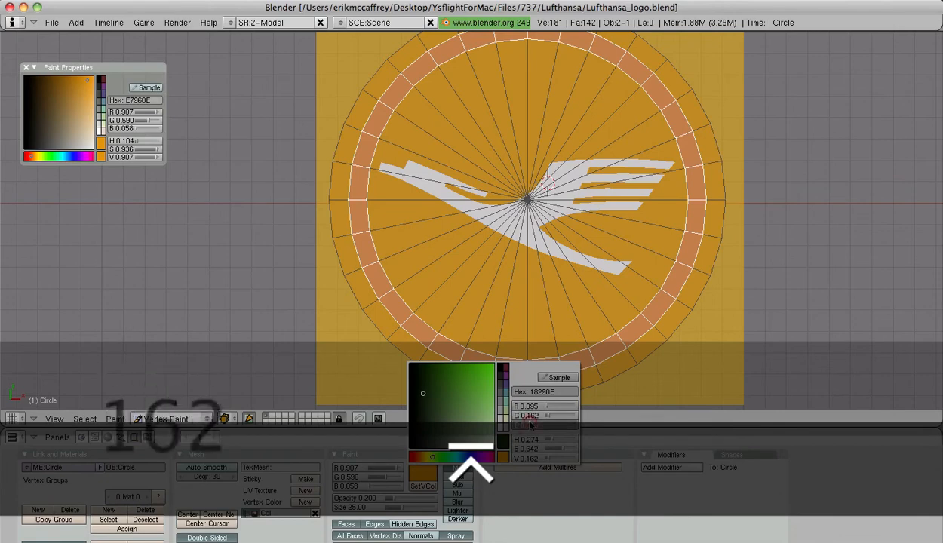
text(.3)
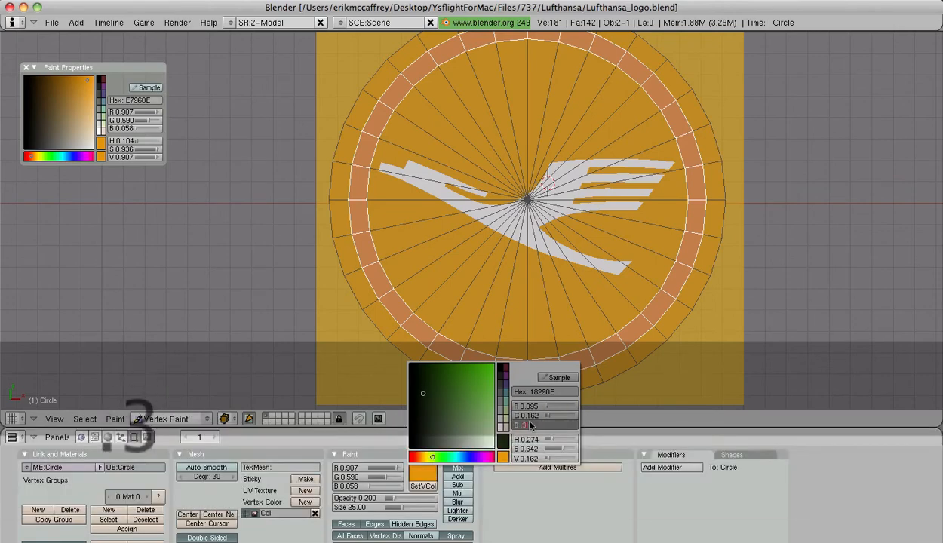
text(44)
key(Return)
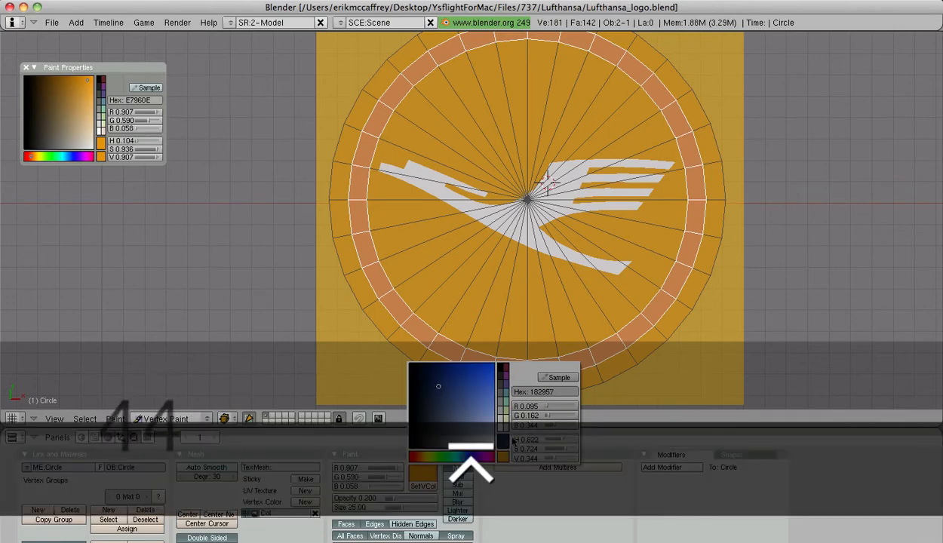
key(Return)
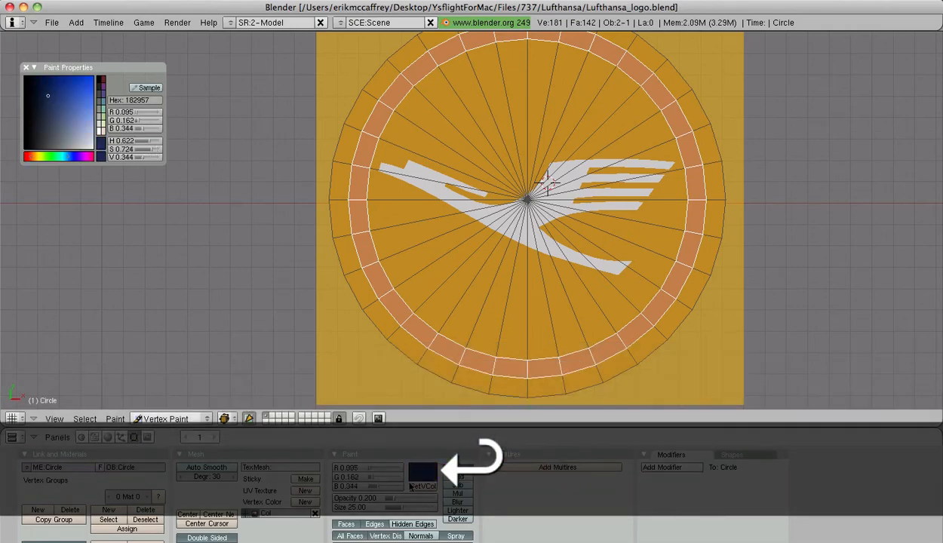
click(413, 486)
- Return the circle to Object Mode and change the viewport shading so the painted vertex colours are displayed
click(178, 408)
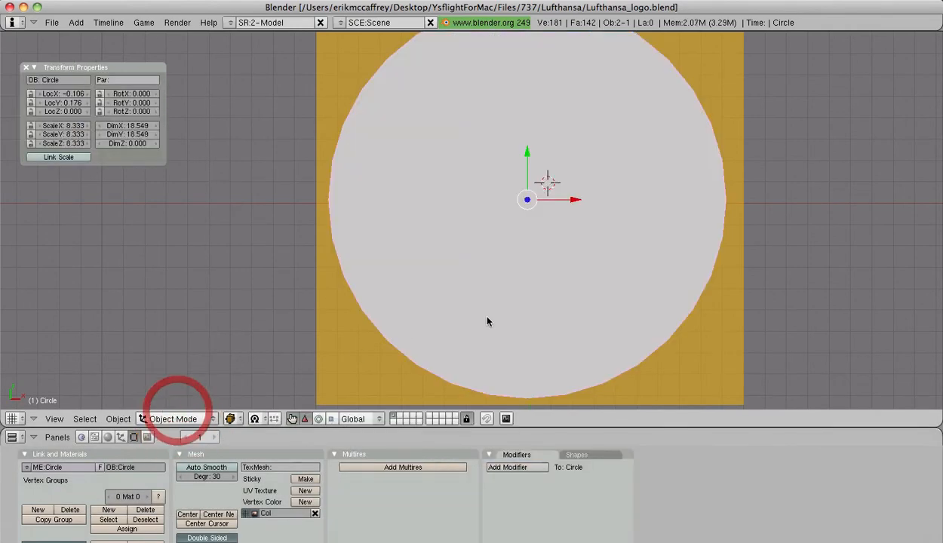
scroll(483, 306, down, 4)
mouse_move(482, 243)
middle_down()
mouse_move(748, 185)
mouse_move(629, 253)
mouse_move(468, 274)
middle_up()
click(230, 419)
click(253, 354)
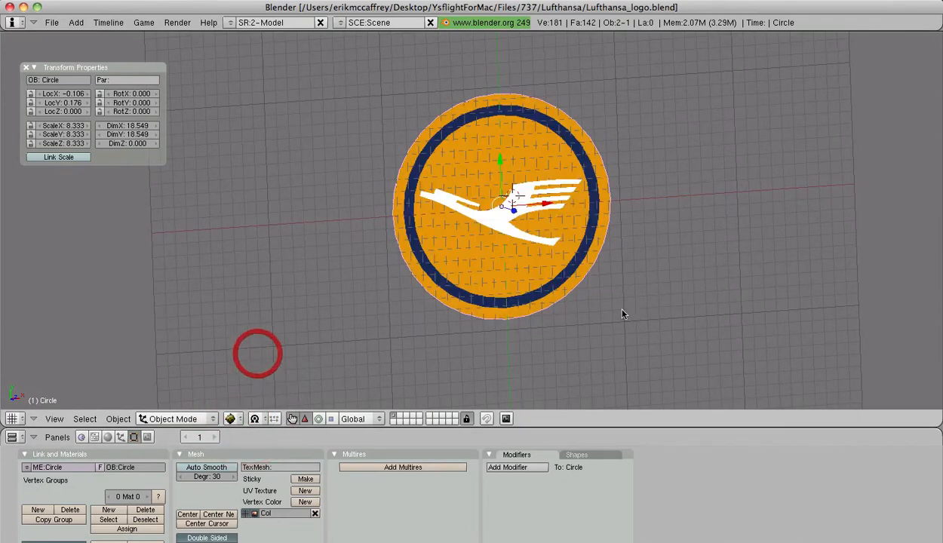
scroll(600, 302, up, 5)
key(KP_7)
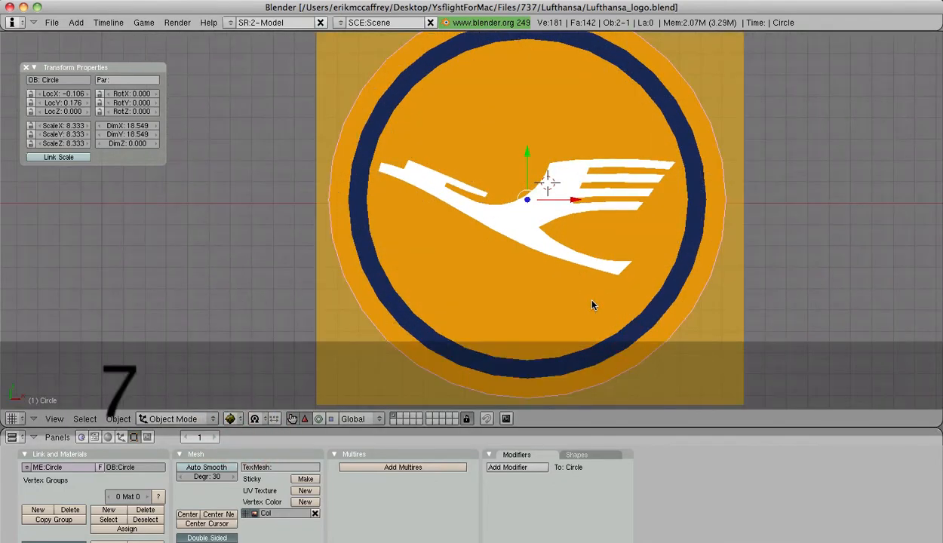
- Select all faces of the crane mesh, fill them with the current navy colour in Vertex Paint mode, and return to Object Mode
right_click(550, 225)
key(Tab)
key(a)
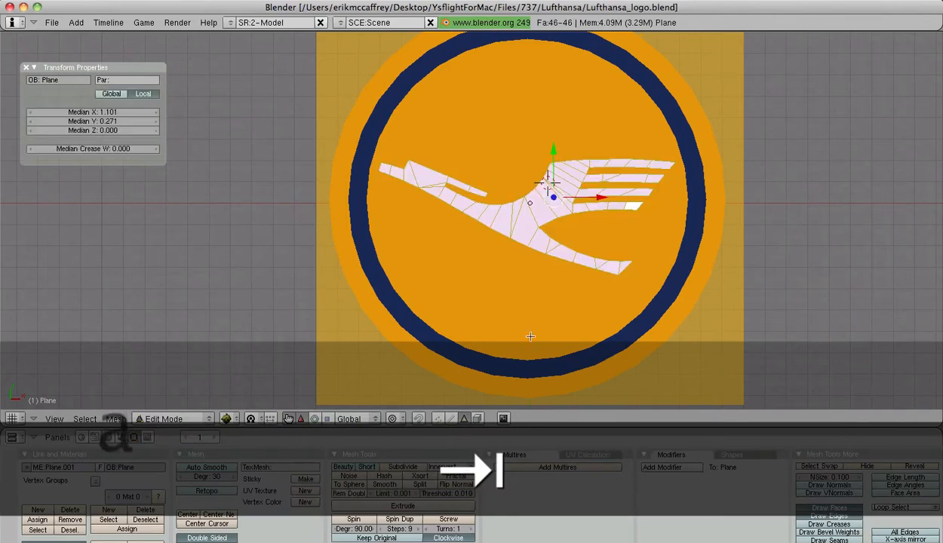
click(181, 419)
click(167, 343)
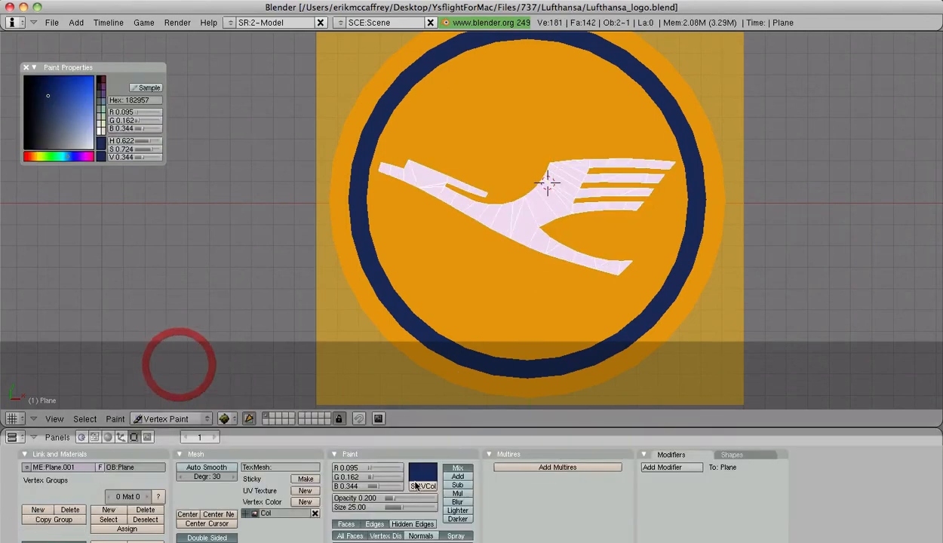
click(199, 419)
click(196, 404)
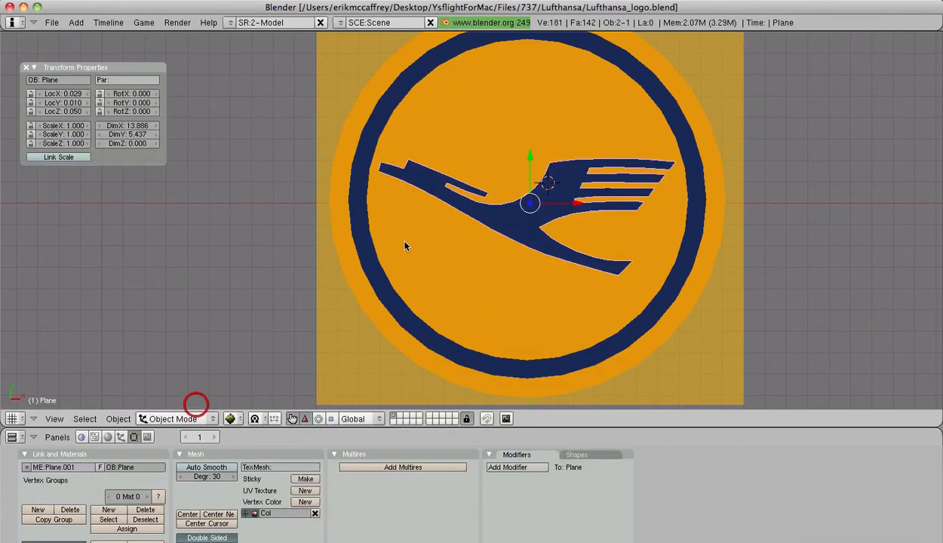
- Select the circle and the crane together, with the crane active, and join them into one mesh object
scroll(444, 243, up, 2)
key(a)
scroll(444, 243, down, 4)
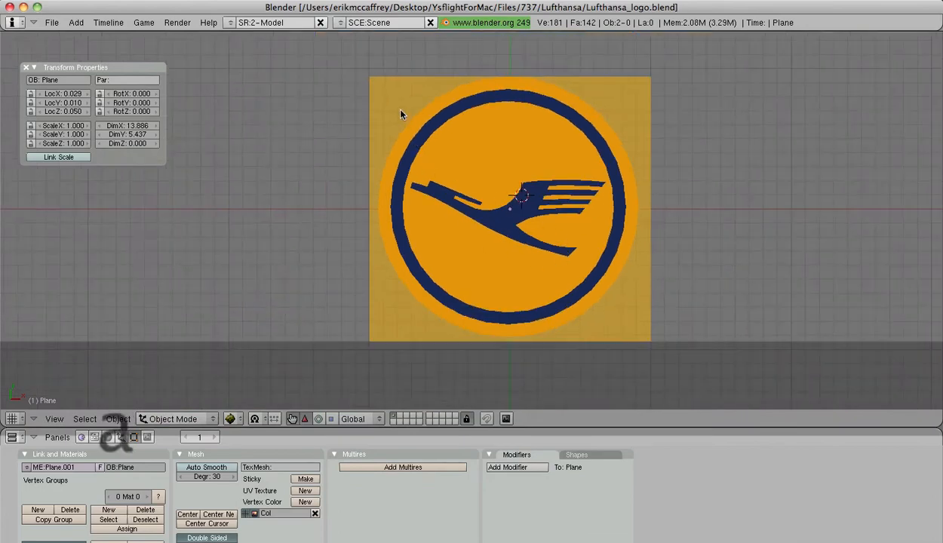
right_click(406, 134)
scroll(461, 240, up, 3)
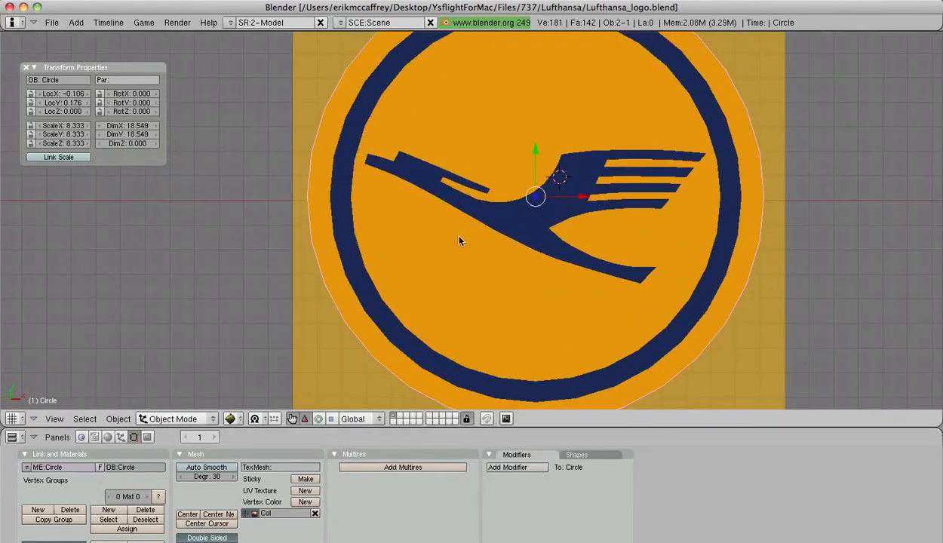
shift+right_click(504, 219)
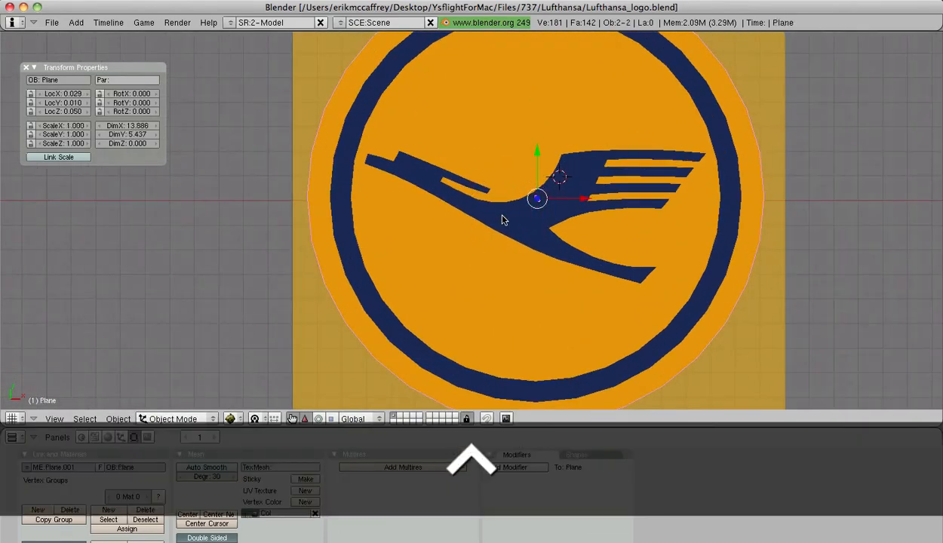
key(ctrl+j)
key(Return)
- Enter Edit Mode on the joined logo, deselect all its faces, and inspect the mesh from an angle before restoring the top view
key(Tab)
key(a)
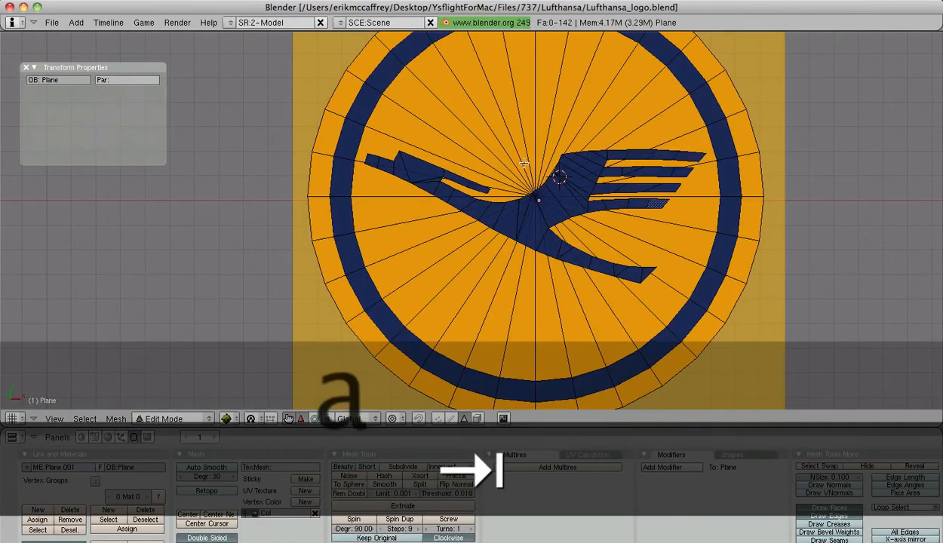
scroll(544, 223, down, 2)
middle_drag(495, 225, 670, 232)
scroll(670, 232, up, 5)
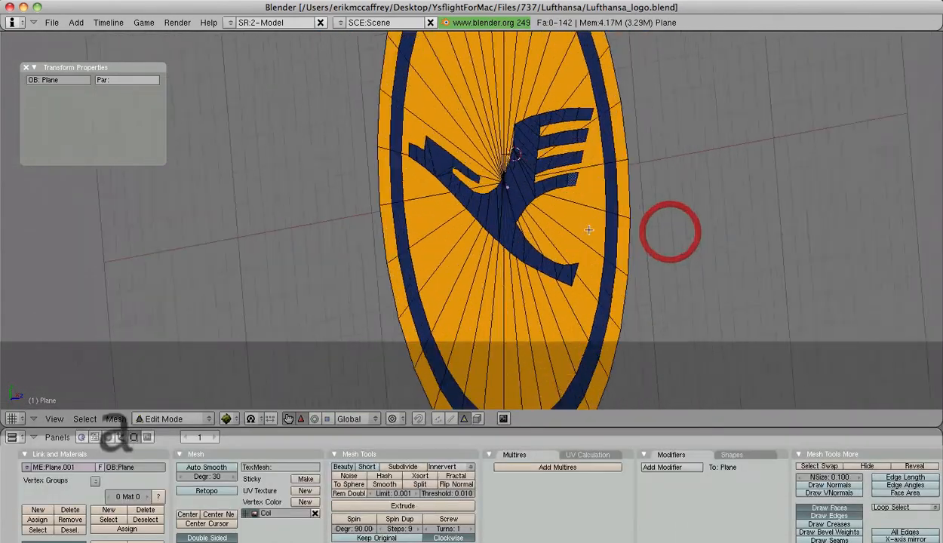
middle_drag(455, 235, 285, 231)
key(KP_7)
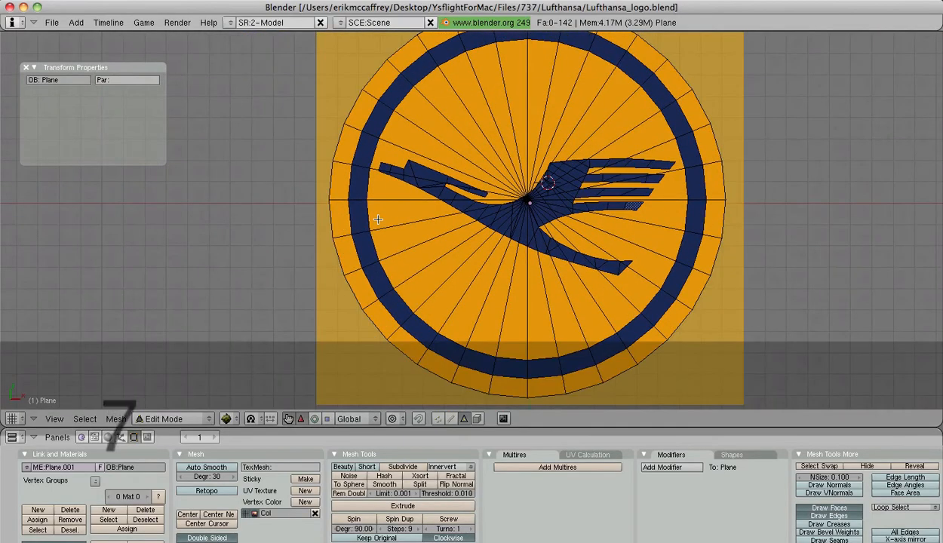
- Turn off the reference background image behind the logo and close its settings
click(57, 422)
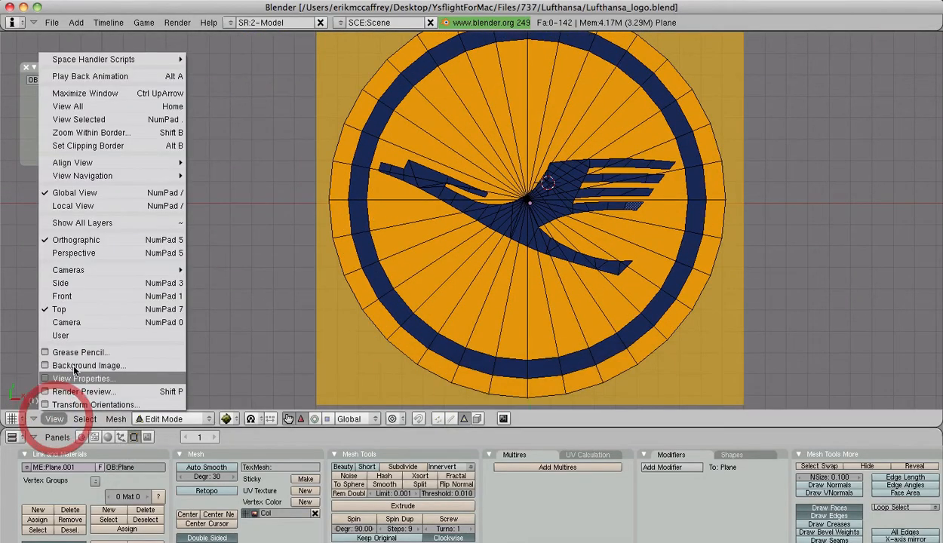
click(68, 364)
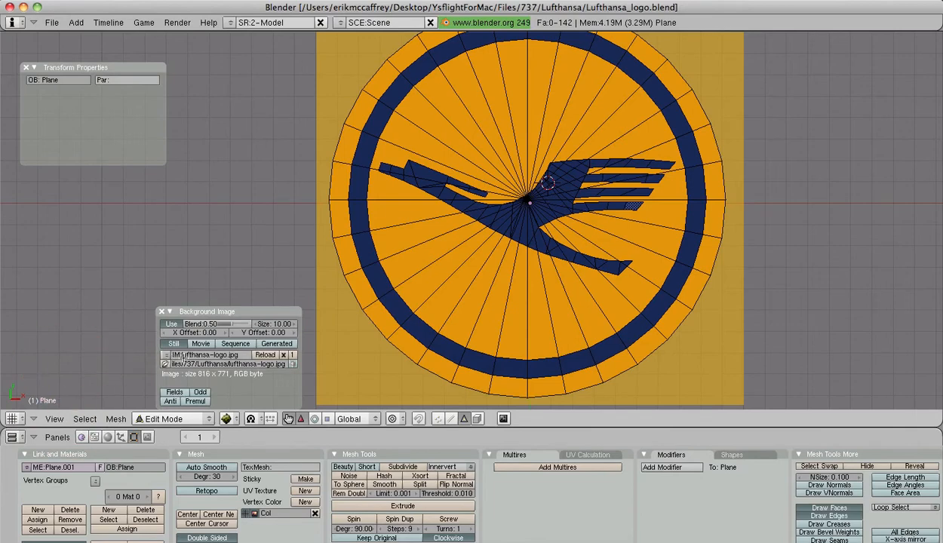
click(173, 326)
click(162, 311)
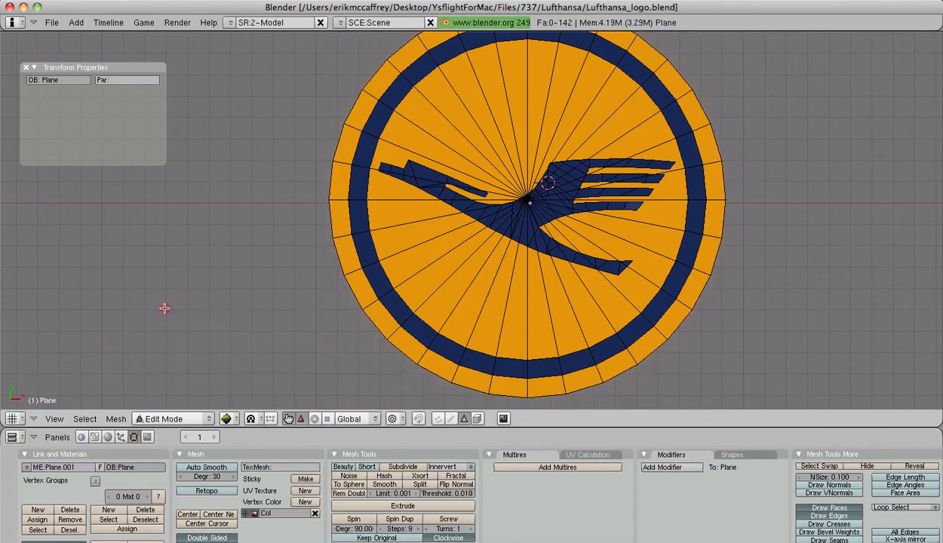
scroll(510, 240, down, 2)
shift+middle_drag(508, 278, 416, 292)
scroll(416, 292, down, 2)
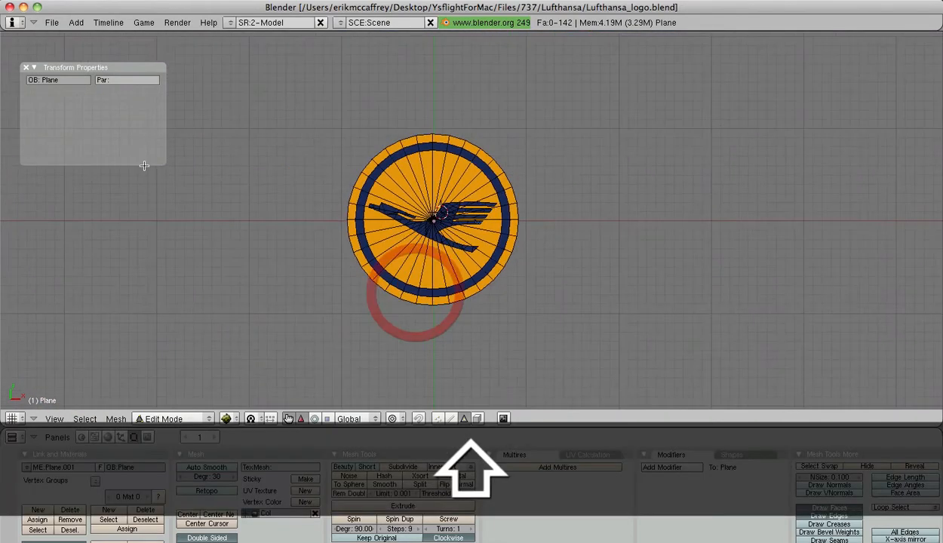
- Close the Transform Properties panel and return the joined logo to Object Mode
click(24, 67)
scroll(257, 160, up, 4)
shift+middle_drag(370, 261, 496, 249)
key(Tab)
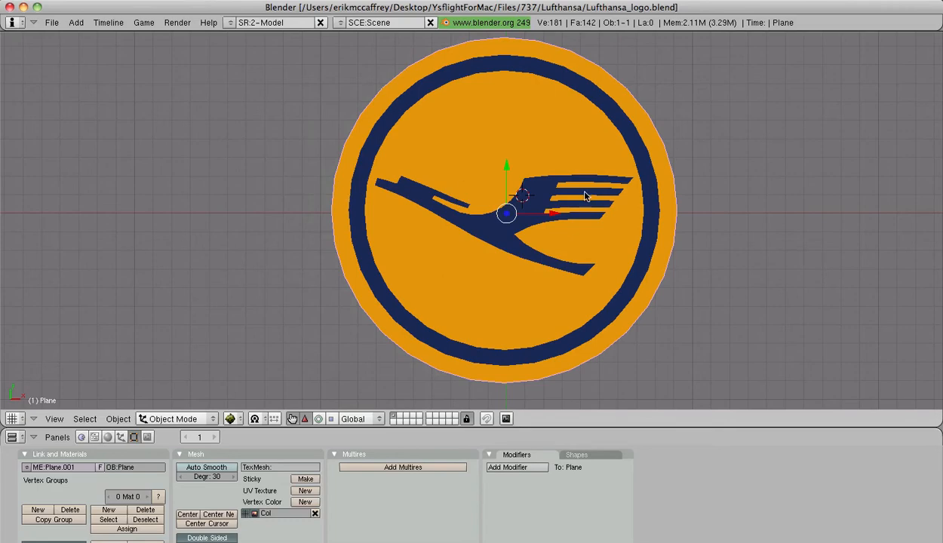
- Export the joined logo in YSFlight Surf format as Lufthansa_logo.srf in the Lufthansa folder
click(51, 22)
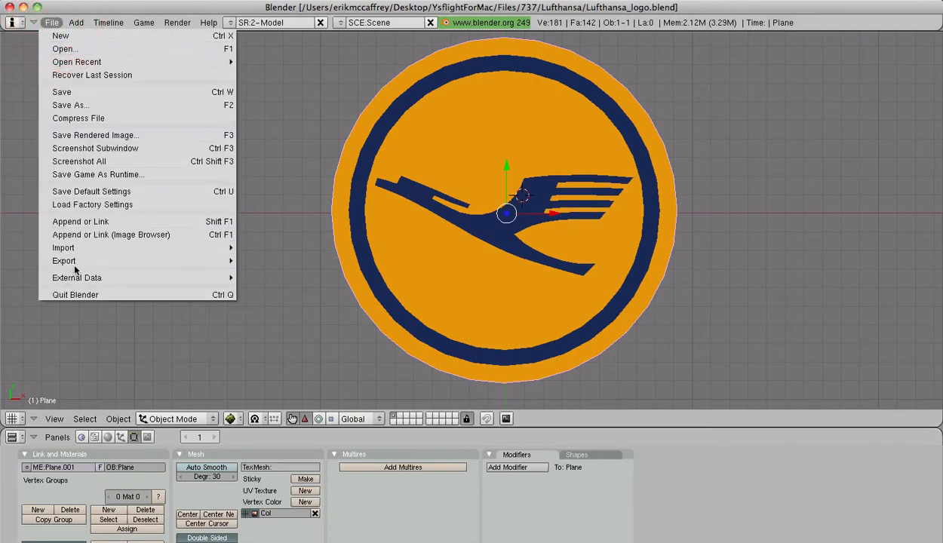
mouse_move(75, 262)
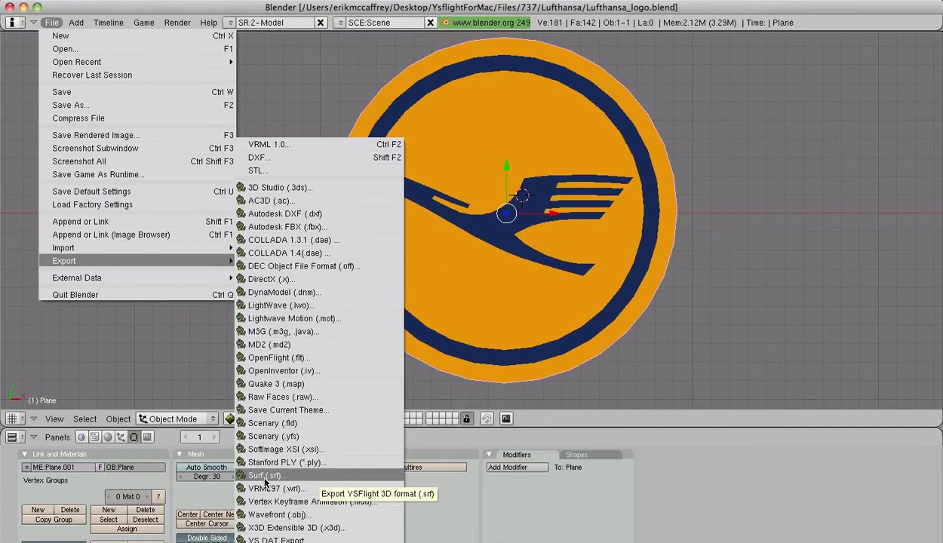
click(264, 477)
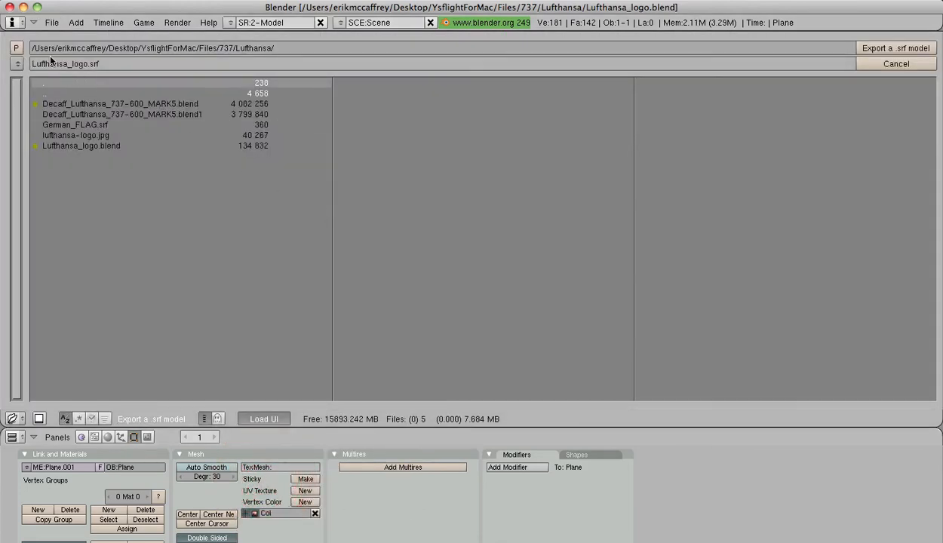
click(877, 49)
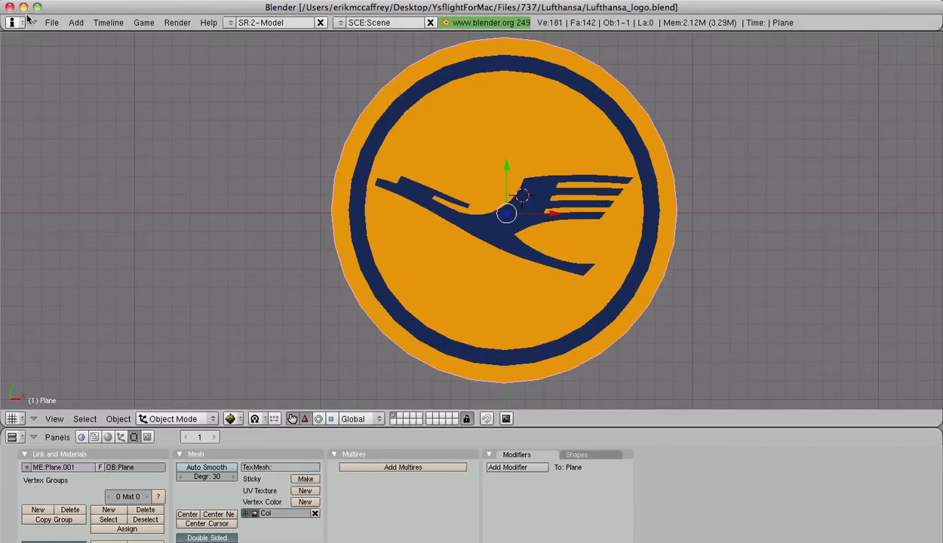
- Save the logo's Blender file under its existing name
click(52, 23)
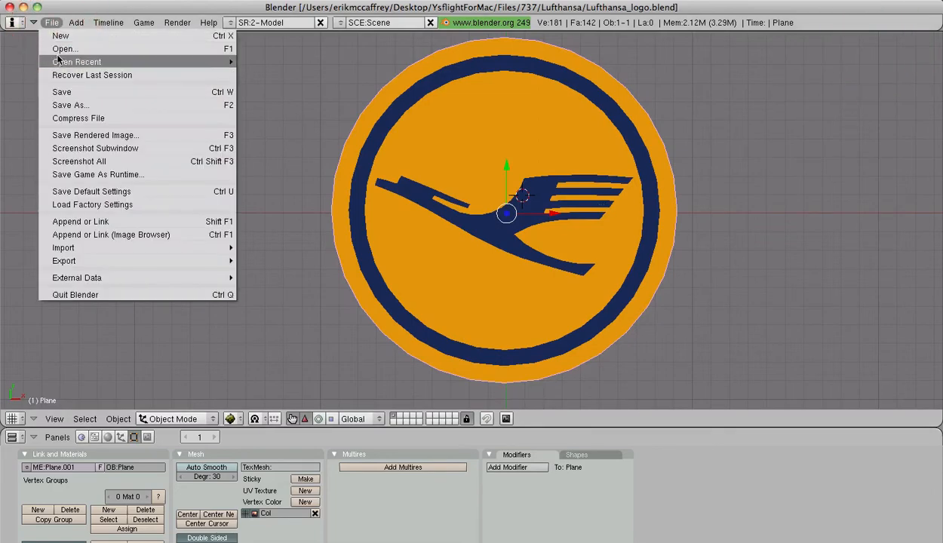
mouse_move(58, 60)
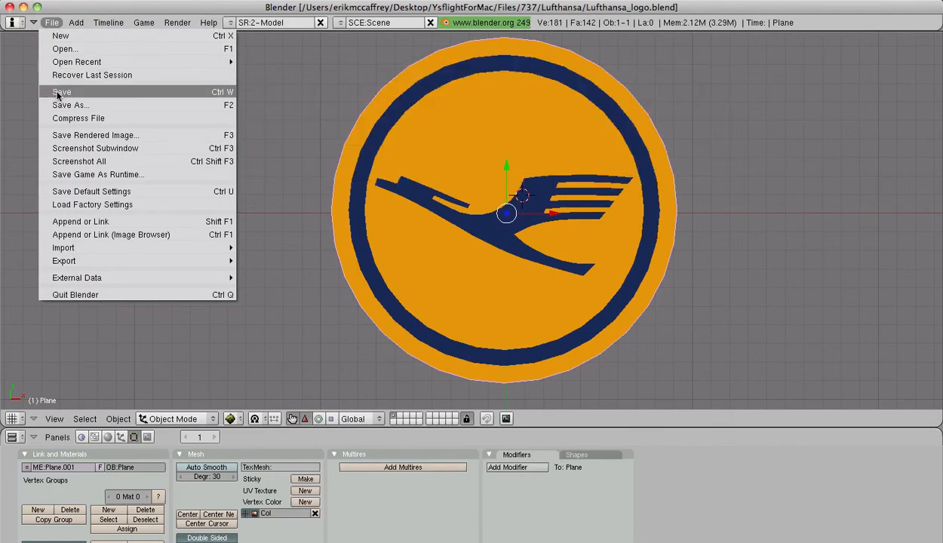
click(58, 92)
click(58, 89)
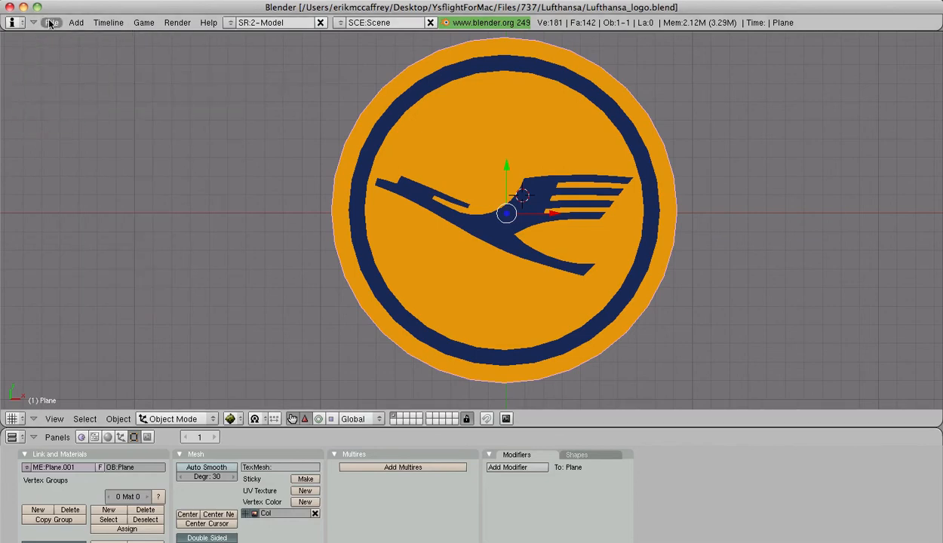
- Open the aircraft file Decaff_Lufthansa_737-600_MARK5.blend from the Lufthansa folder
click(50, 23)
mouse_move(59, 63)
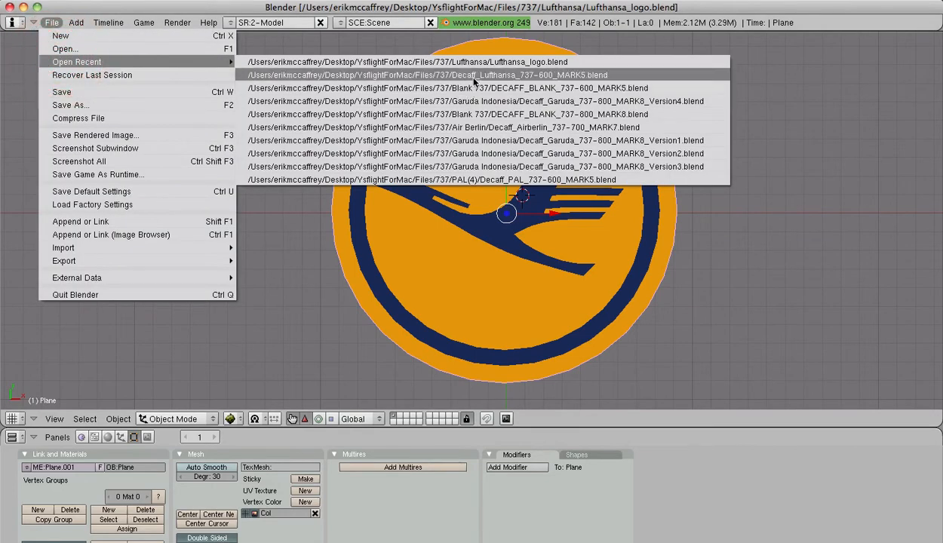
click(474, 76)
click(46, 22)
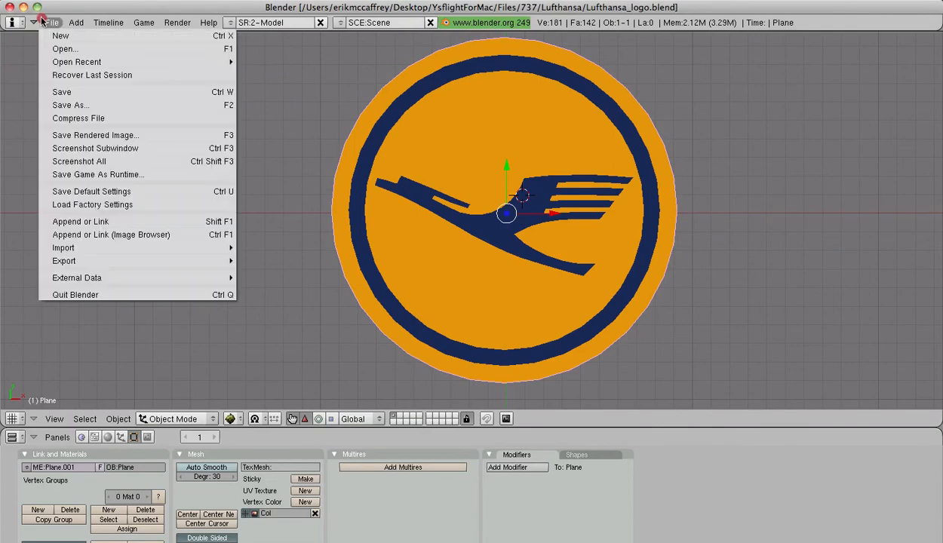
click(62, 49)
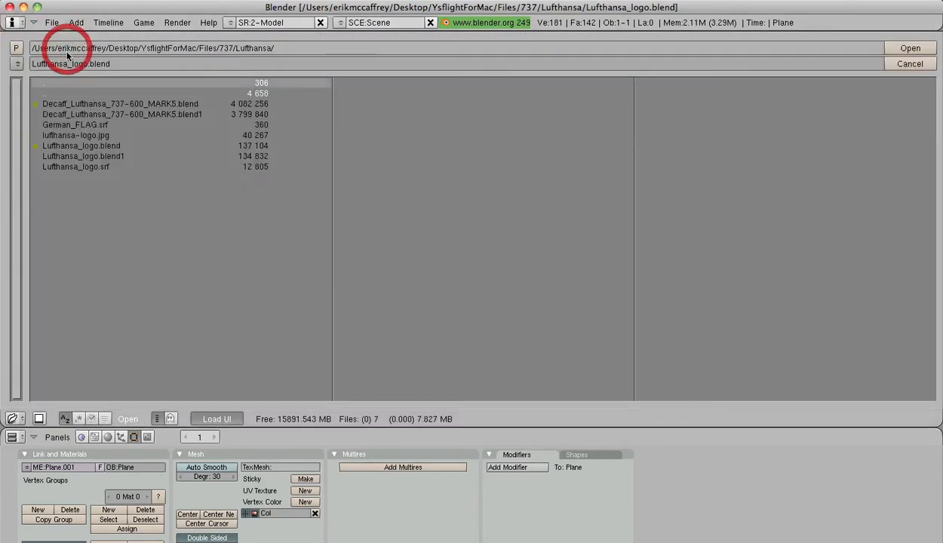
click(130, 105)
click(910, 48)
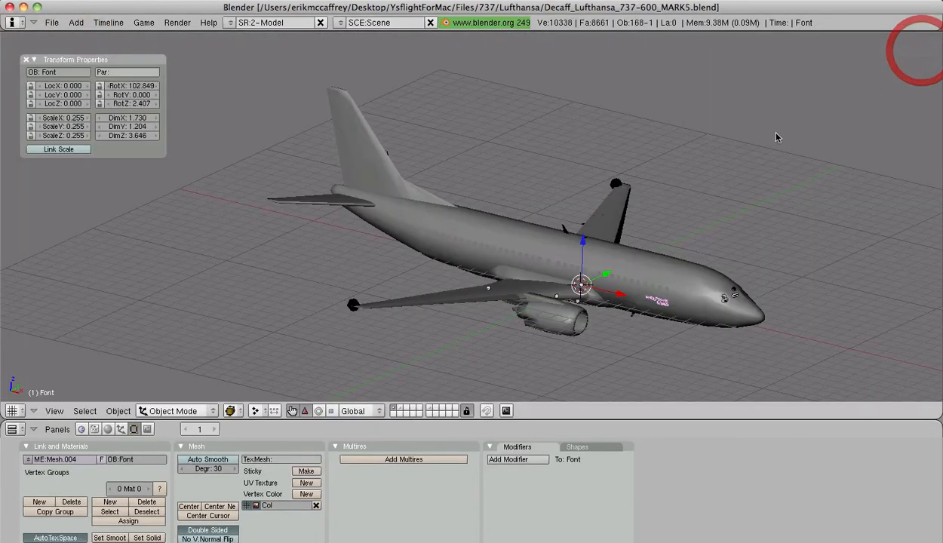
- Display the aircraft with the Textured draw type and deselect all objects
scroll(778, 137, down, 2)
click(230, 410)
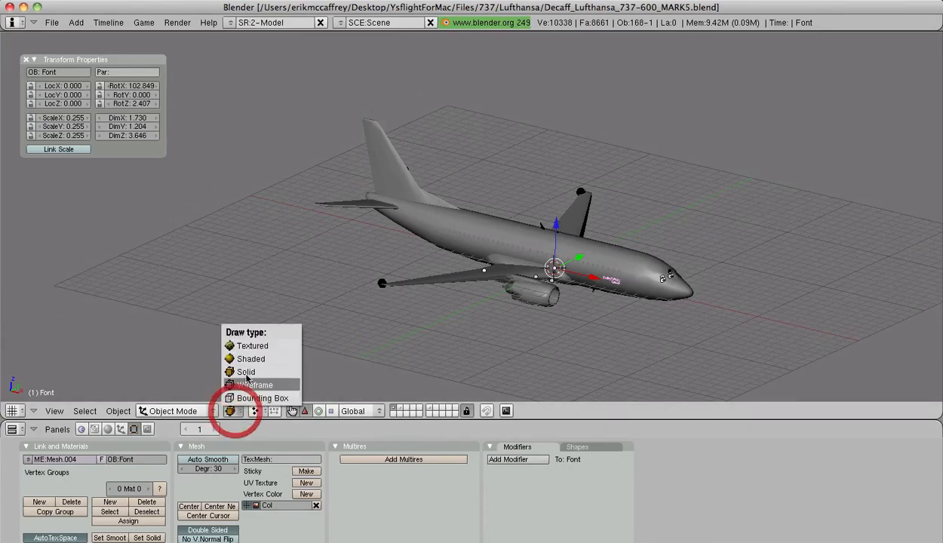
click(250, 346)
shift+middle_drag(576, 258, 539, 215)
scroll(539, 215, up, 2)
key(a)
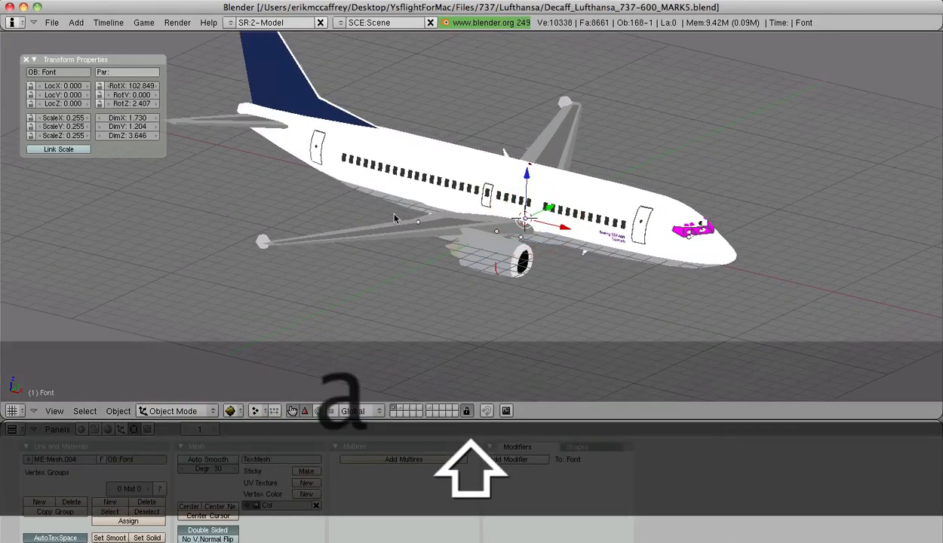
key(a)
click(34, 23)
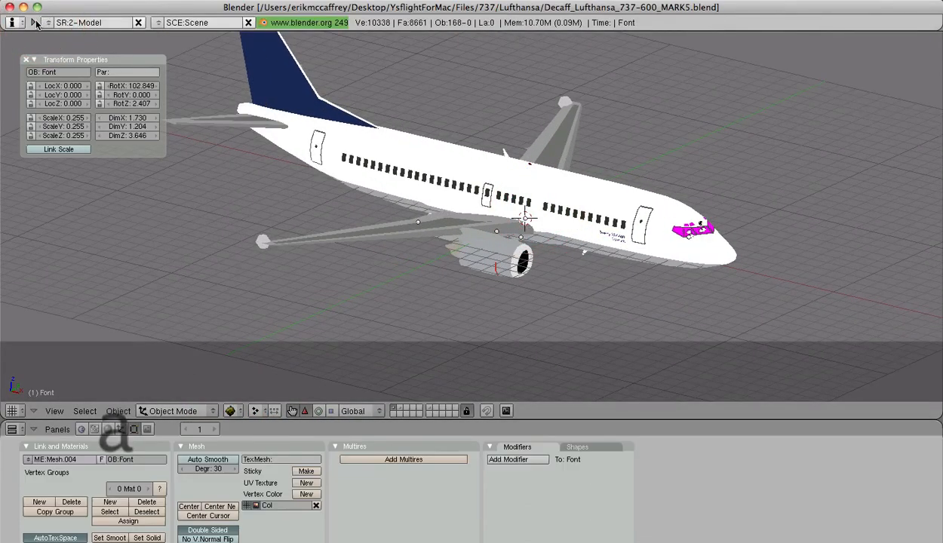
click(34, 23)
- Import Lufthansa_logo.srf into the aircraft scene with the SRF/DNM importer
click(51, 22)
click(92, 249)
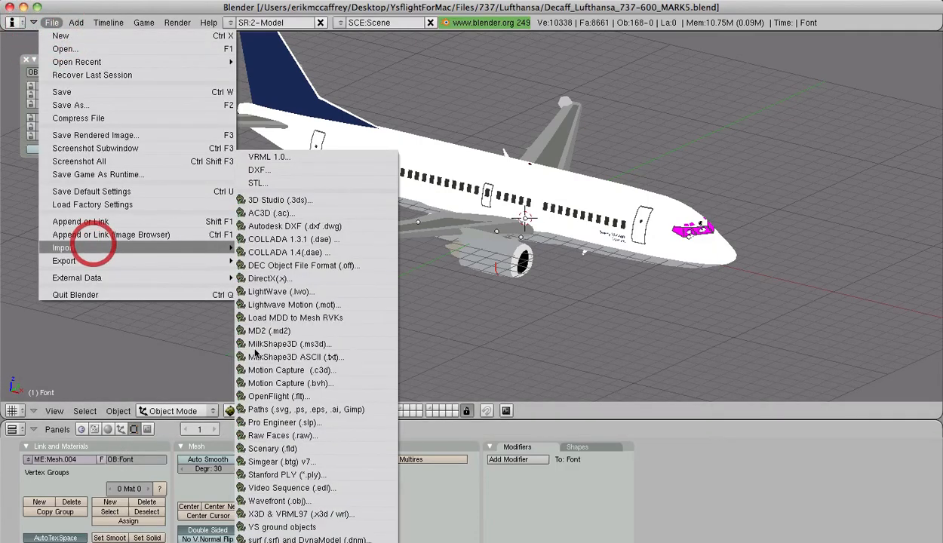
click(296, 538)
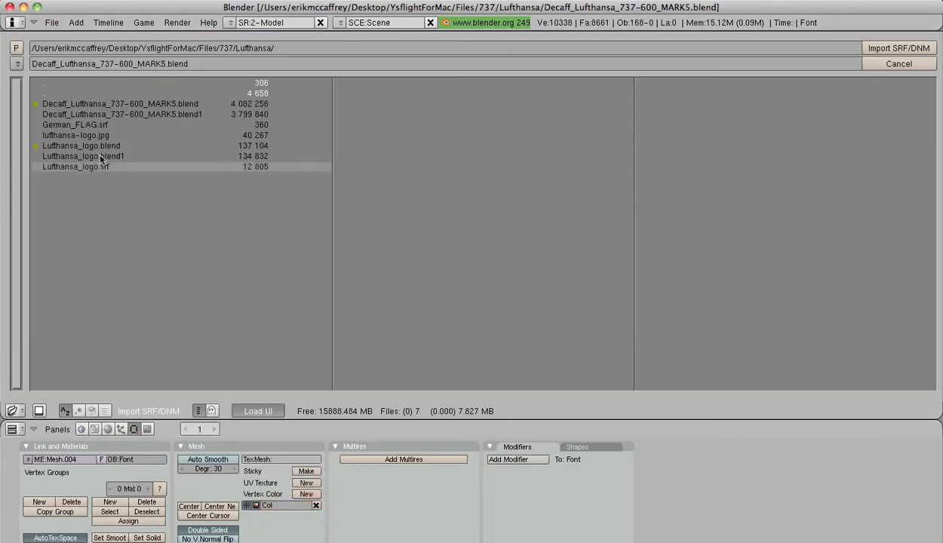
click(99, 166)
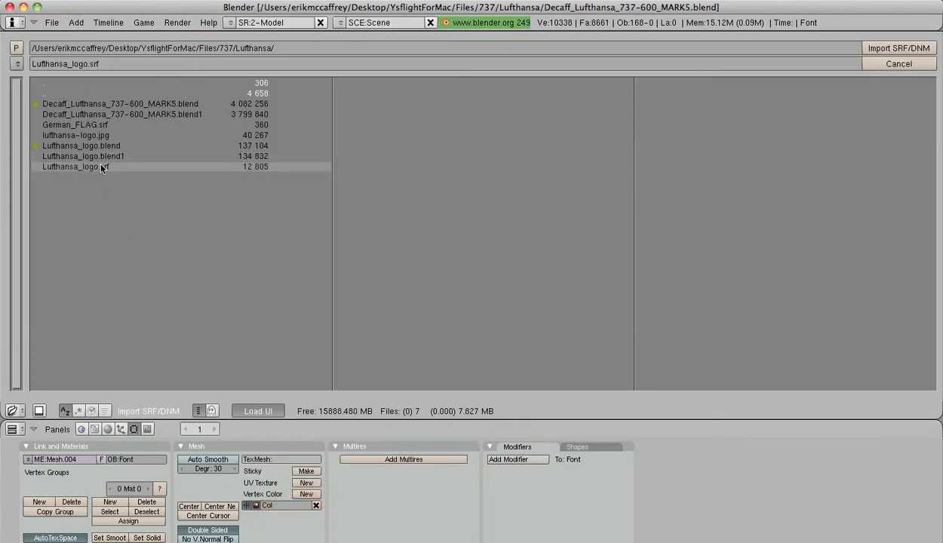
click(912, 51)
- Move the imported logo along the Y axis to about -26.26, clear of the aircraft, and make it the active object
scroll(483, 244, down, 1)
middle_drag(443, 273, 455, 357)
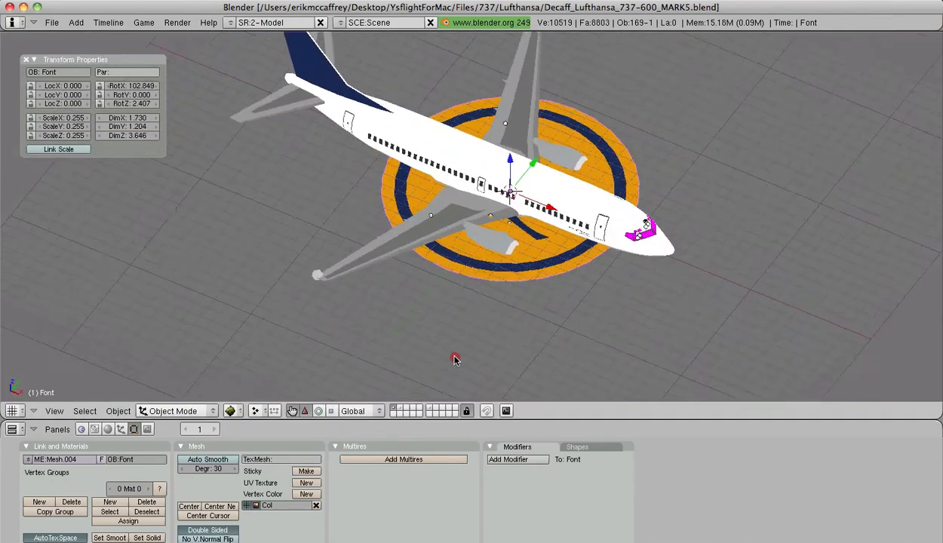
middle_drag(450, 171, 416, 95)
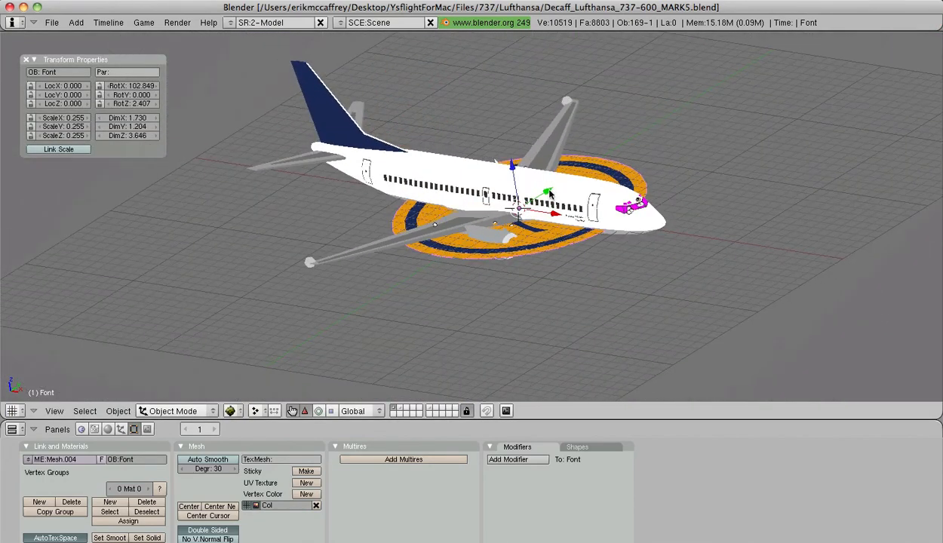
key(g)
key(y)
drag(379, 284, 305, 310)
right_click(305, 309)
shift+middle_drag(394, 309, 486, 186)
scroll(483, 186, up, 2)
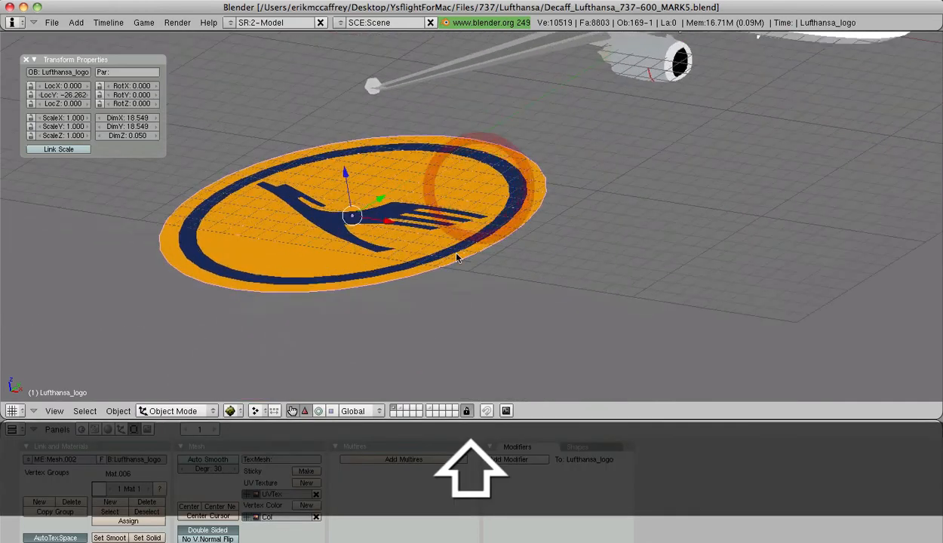
- Inspect the imported logo beside the aircraft, checking its mesh briefly in Edit Mode, and leave it deselected in Object Mode
middle_drag(457, 249, 494, 229)
scroll(494, 229, down, 3)
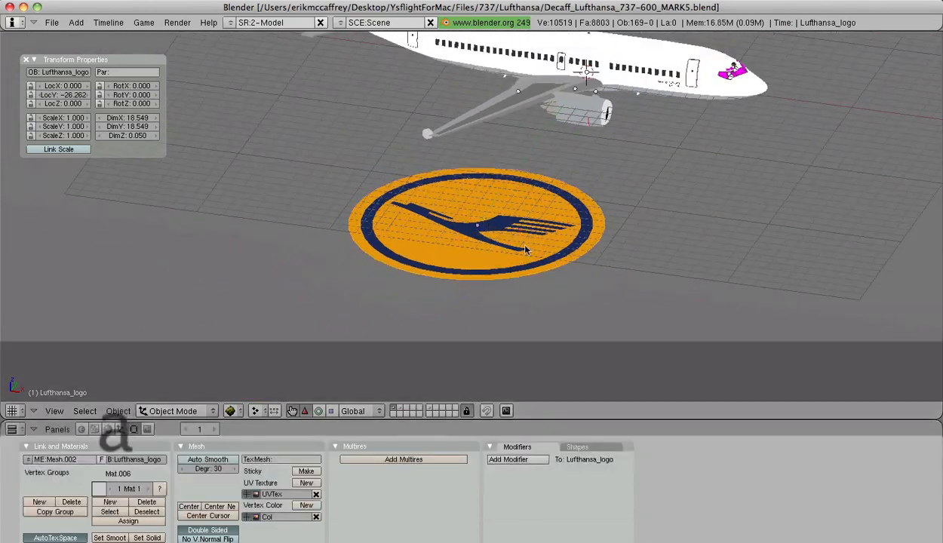
scroll(623, 214, down, 4)
shift+middle_drag(622, 261, 603, 284)
scroll(584, 282, up, 3)
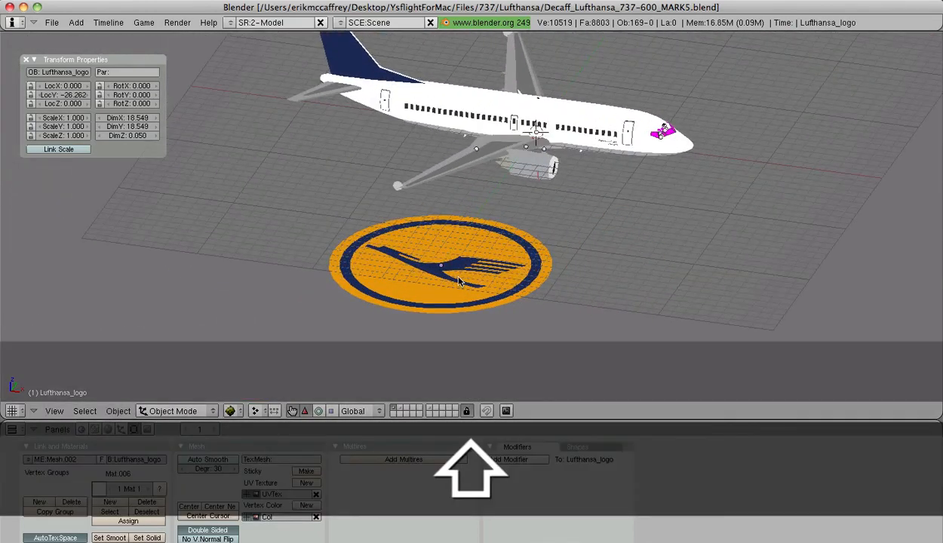
right_click(457, 277)
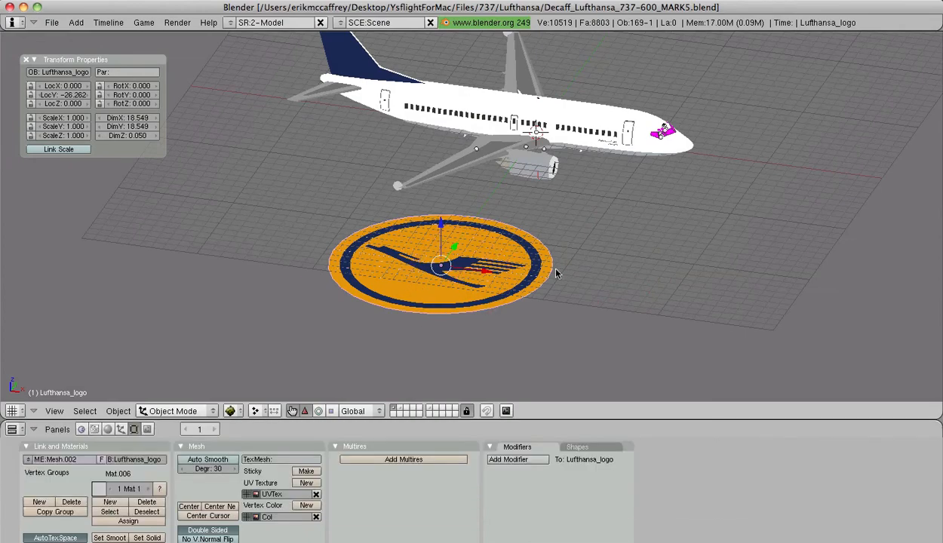
key(a)
right_click(504, 242)
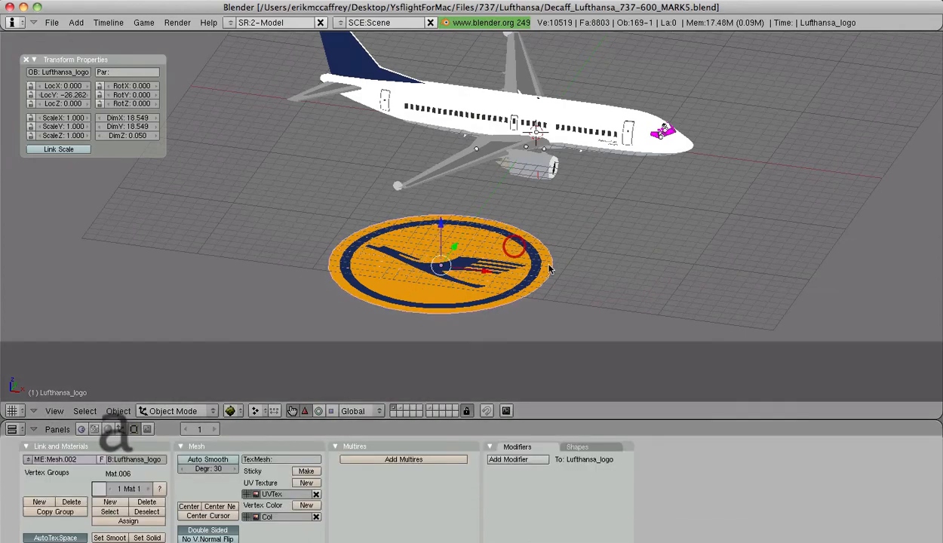
key(Tab)
key(Tab)
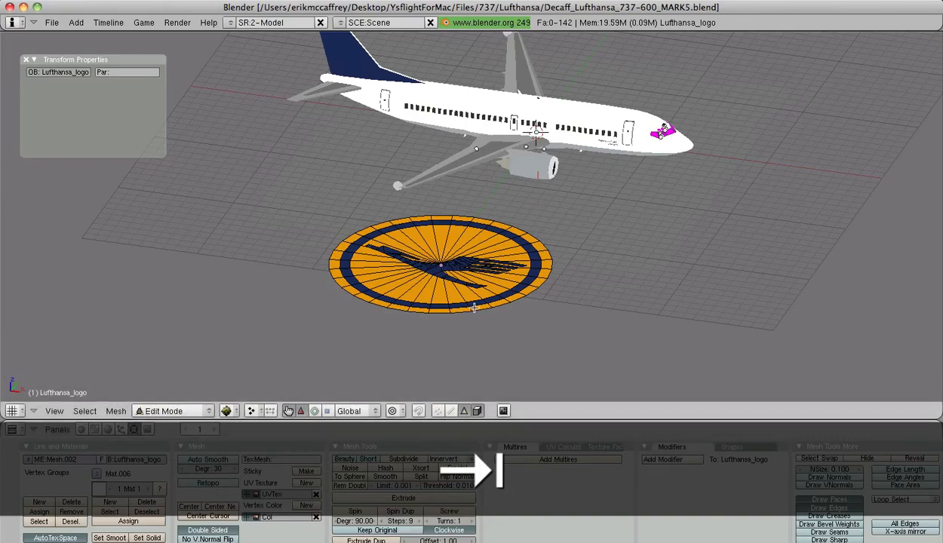
key(a)
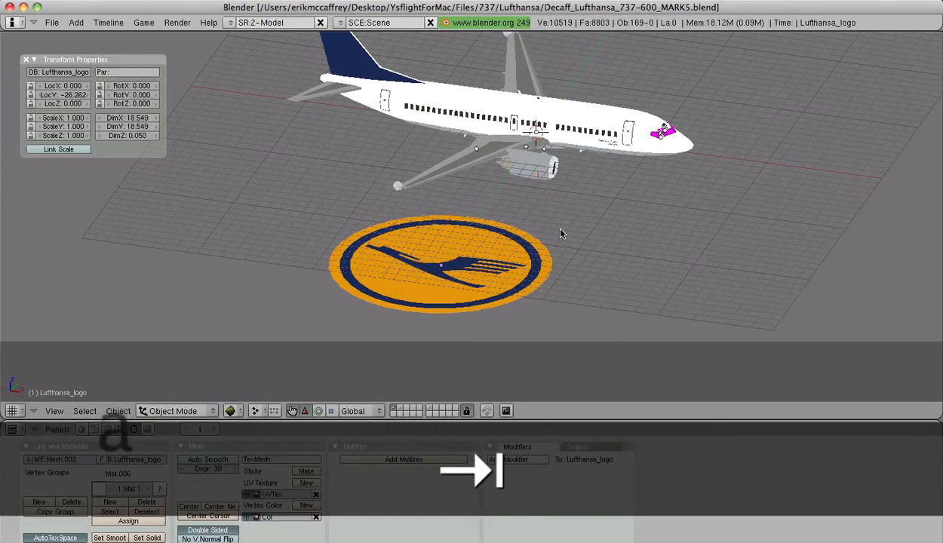
mouse_move(561, 234)
middle_down()
mouse_move(556, 278)
mouse_move(328, 213)
mouse_move(421, 276)
mouse_move(630, 291)
mouse_move(607, 291)
middle_up()
middle_drag(521, 230, 467, 211)
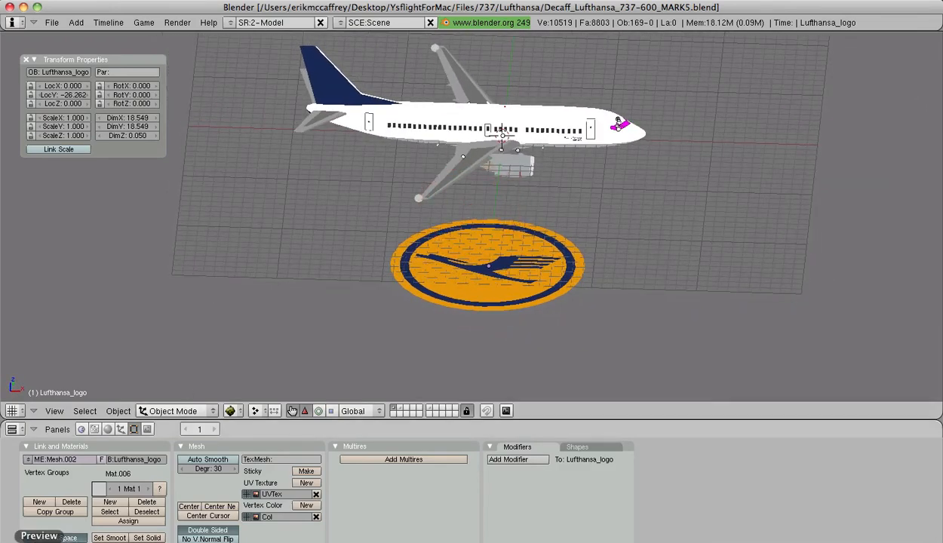
- Switch to the browser to check the logo's placement on the Lufthansa Boeing 737-500 reference photo, and return to Blender
right_click(56, 540)
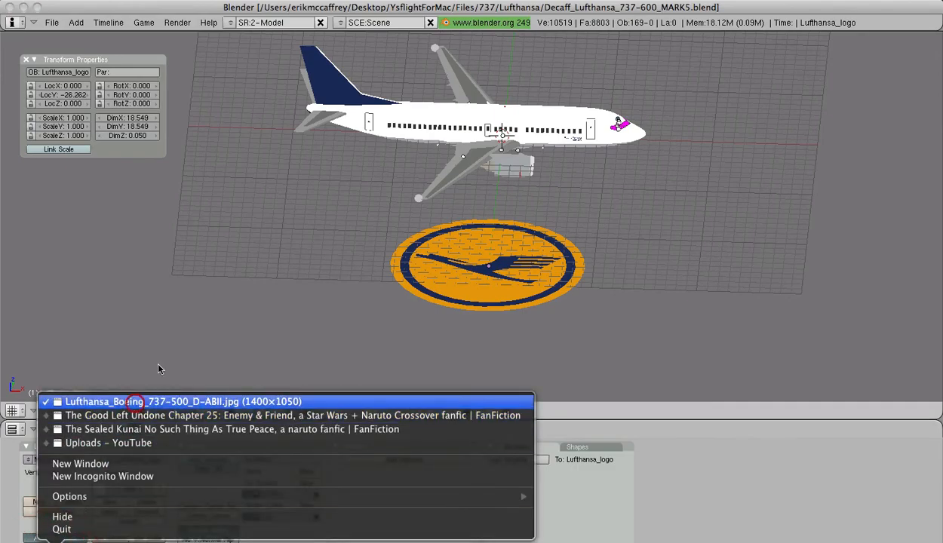
click(113, 396)
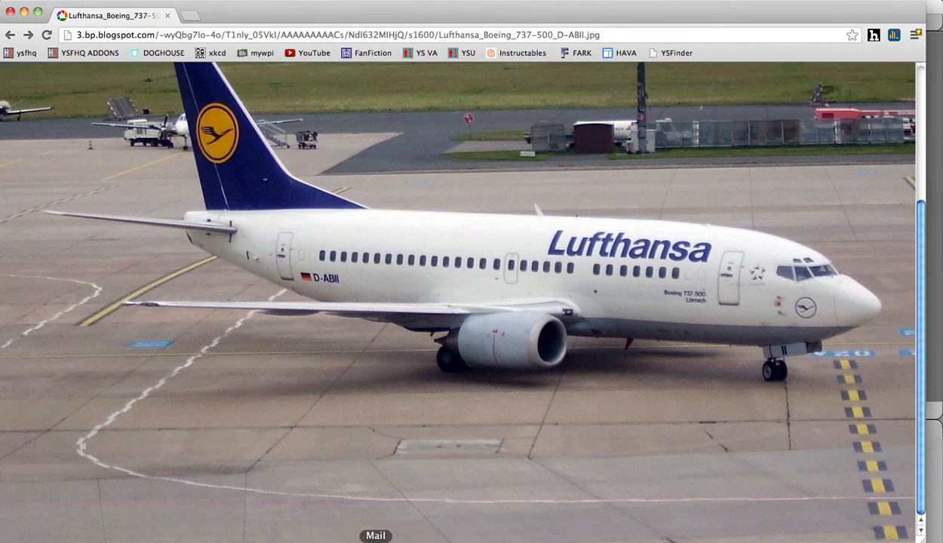
click(456, 539)
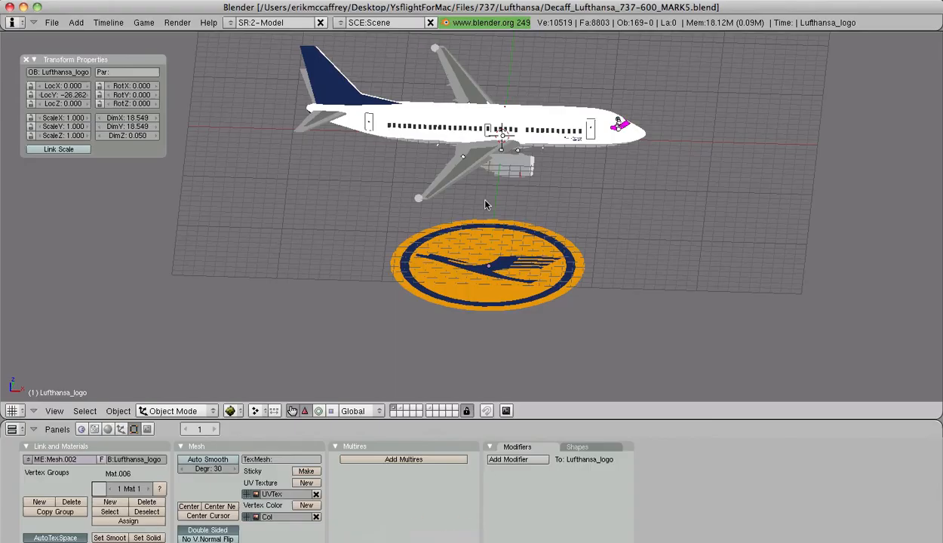
- Select the imported Lufthansa logo and mirror it along the X axis with a scale of -1
scroll(481, 228, up, 3)
right_click(480, 301)
scroll(499, 263, down, 3)
middle_drag(495, 258, 490, 278)
key(KP_7)
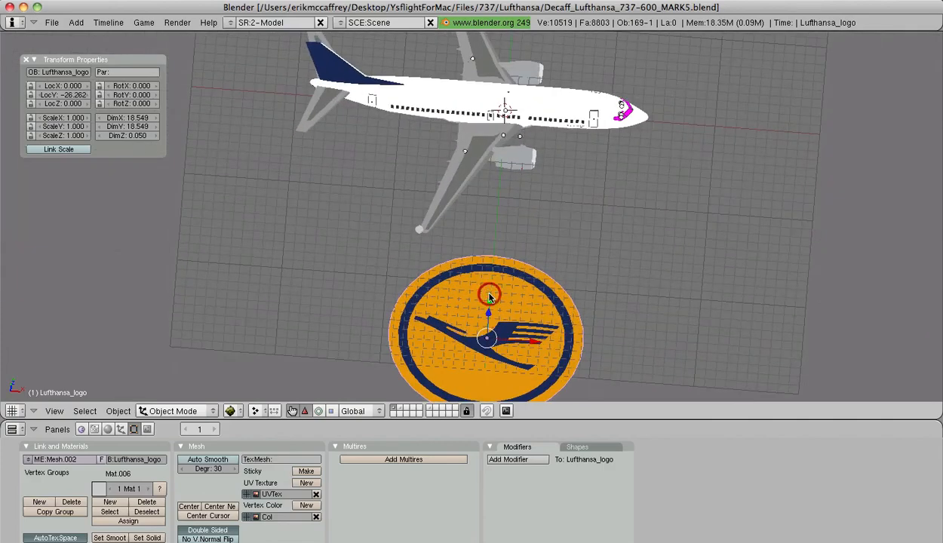
shift+middle_drag(528, 319, 505, 192)
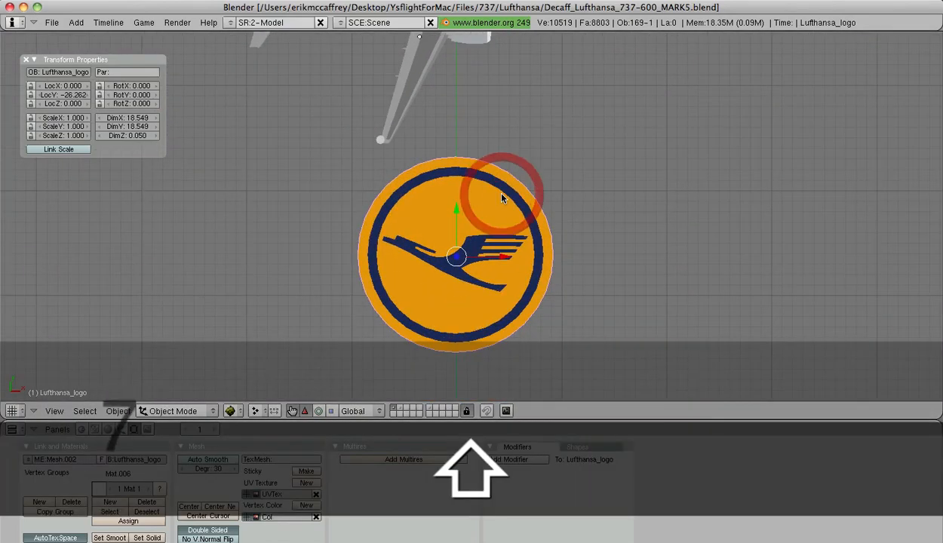
key(s)
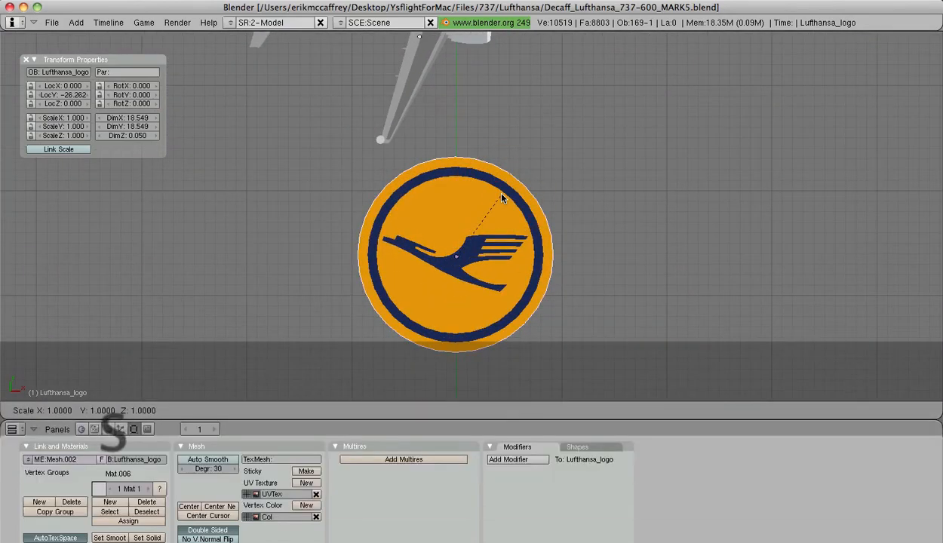
key(x)
key(minus)
key(1)
key(Return)
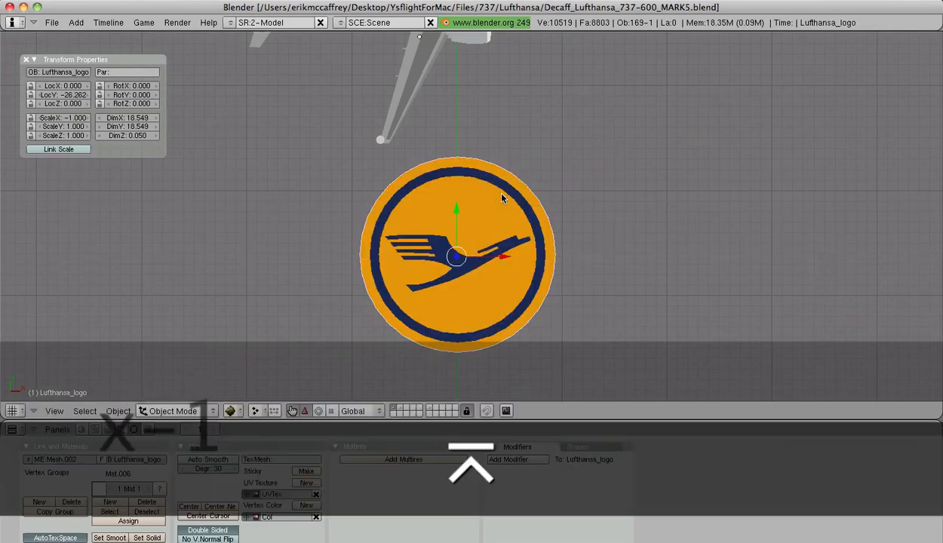
- Examine the direction of the mirrored crane from above and at an angle beside the aircraft
scroll(499, 219, up, 1)
scroll(499, 219, down, 2)
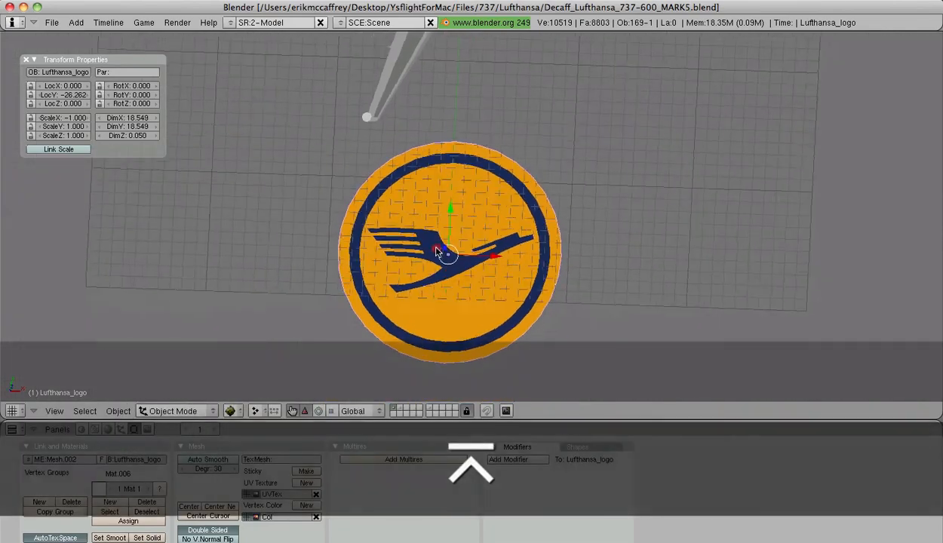
middle_drag(499, 219, 466, 183)
scroll(466, 183, up, 3)
middle_drag(459, 227, 516, 286)
key(KP_7)
scroll(466, 262, down, 2)
scroll(496, 296, down, 4)
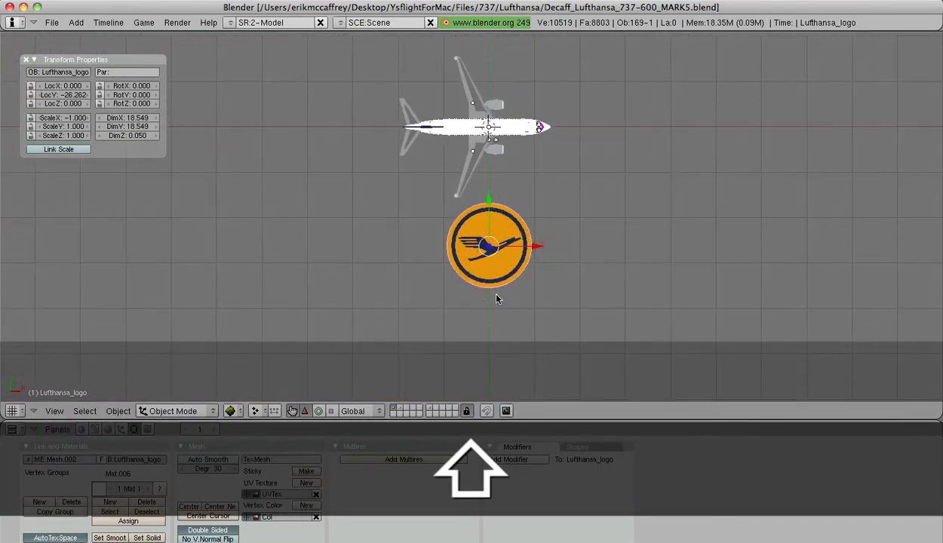
scroll(498, 297, up, 3)
scroll(500, 299, up, 2)
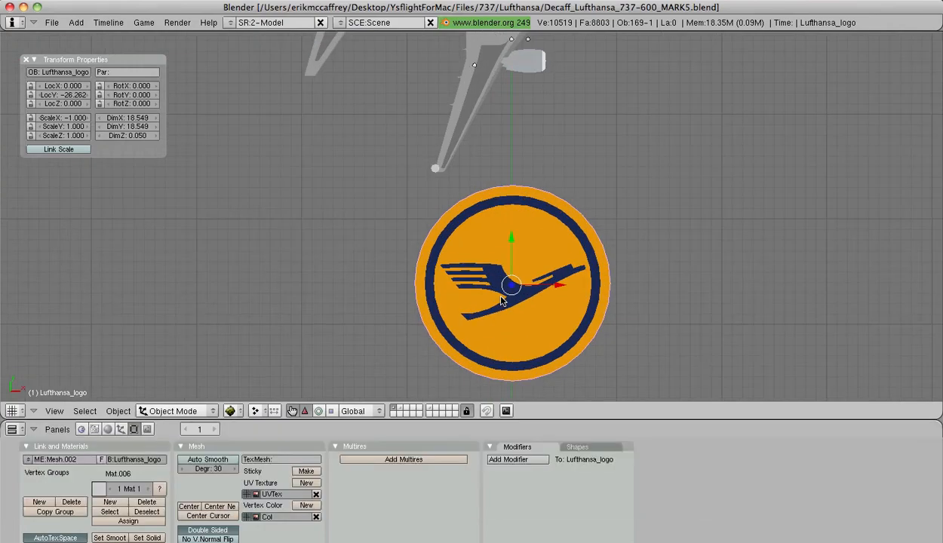
scroll(502, 300, down, 3)
middle_drag(504, 296, 510, 235)
shift+middle_drag(568, 202, 619, 253)
middle_drag(518, 354, 483, 295)
scroll(484, 324, up, 4)
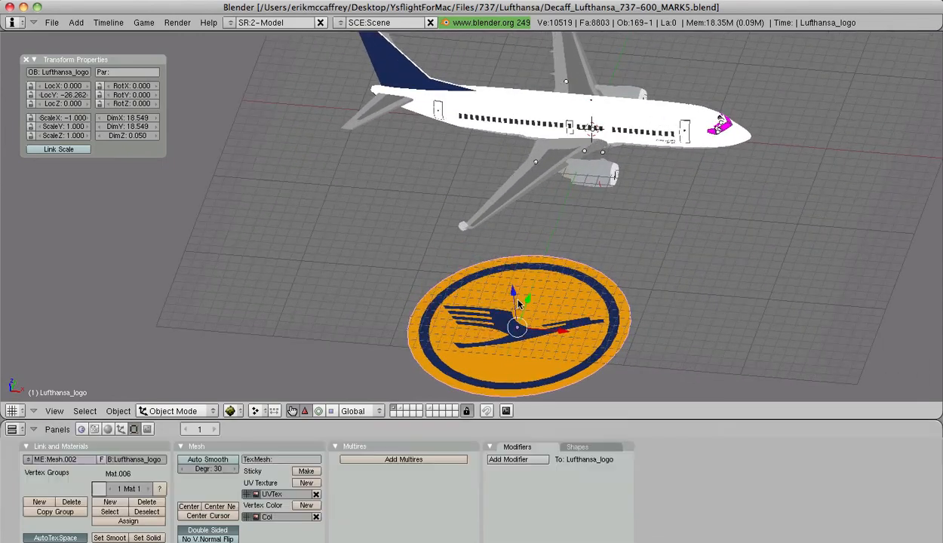
- Nudge the logo along the X axis to about 0.02 and deselect it
key(g)
key(x)
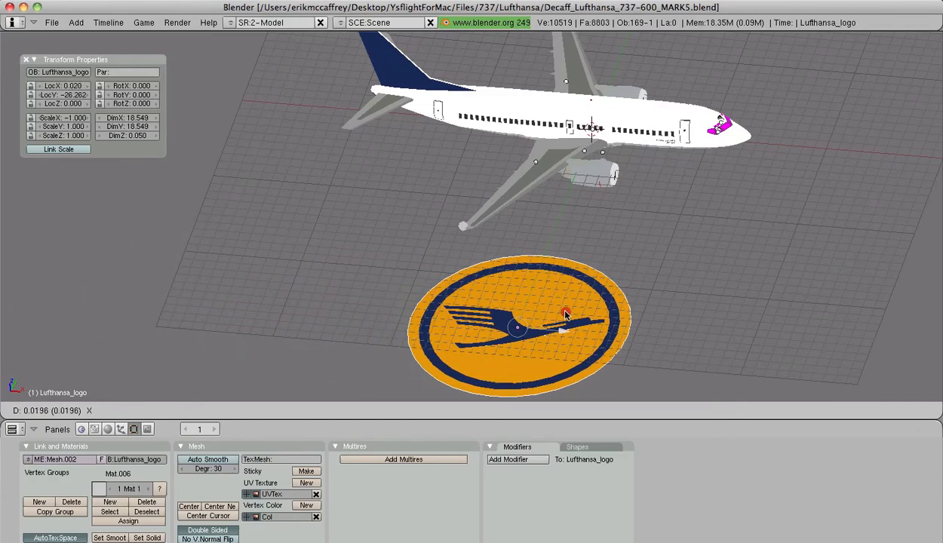
click(524, 315)
key(a)
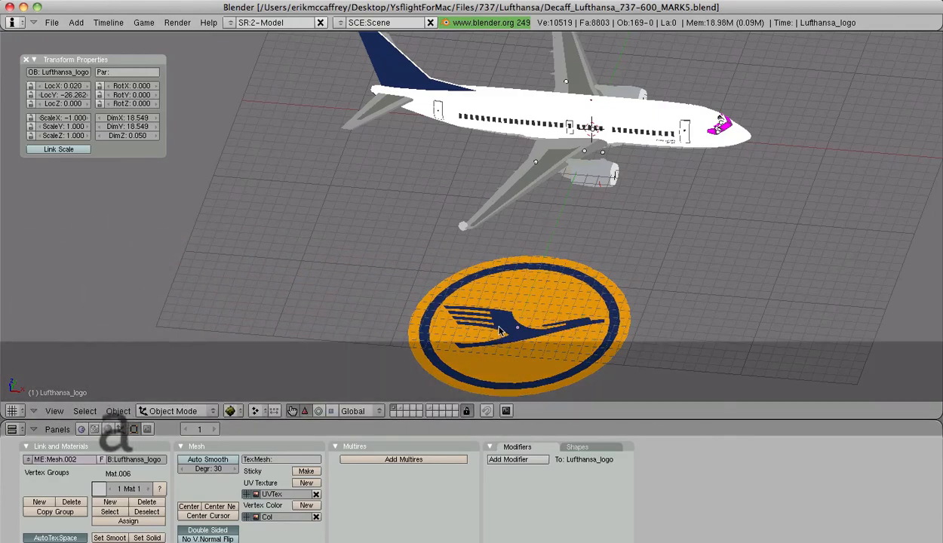
shift+middle_drag(538, 314, 499, 298)
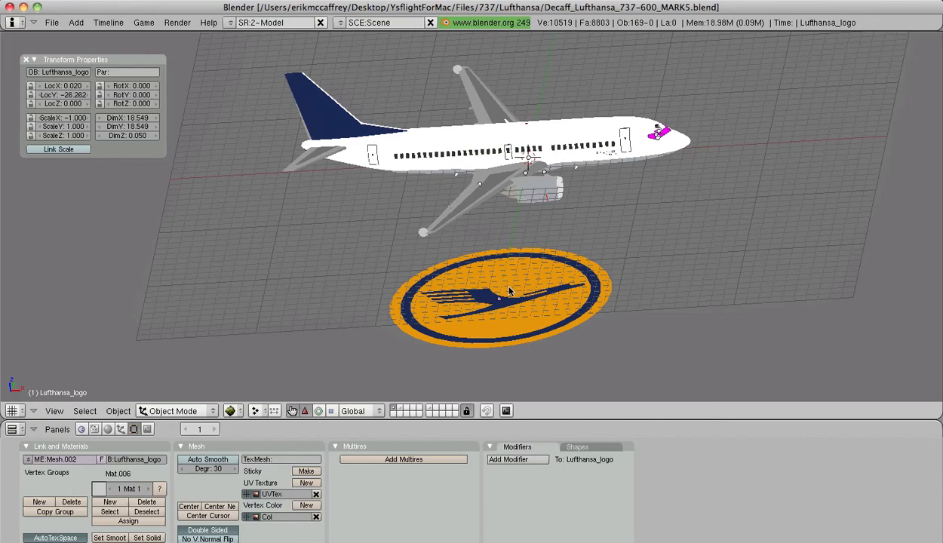
- Inspect the mirrored logo's crane and ring up close, then compare the whole logo with the aircraft
scroll(510, 289, down, 2)
middle_drag(500, 274, 549, 358)
shift+middle_drag(487, 283, 428, 212)
scroll(451, 248, up, 4)
middle_drag(446, 249, 431, 272)
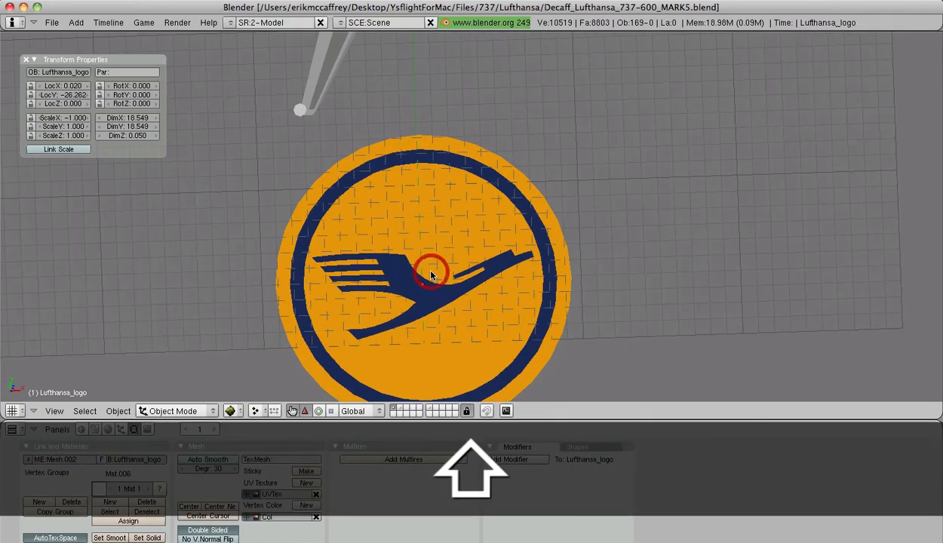
key(KP_7)
scroll(490, 234, down, 2)
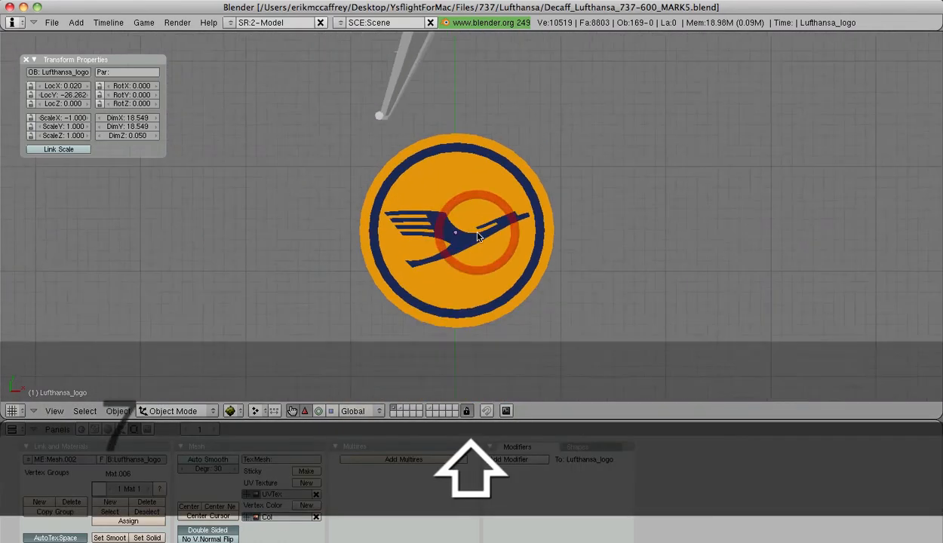
scroll(529, 240, up, 6)
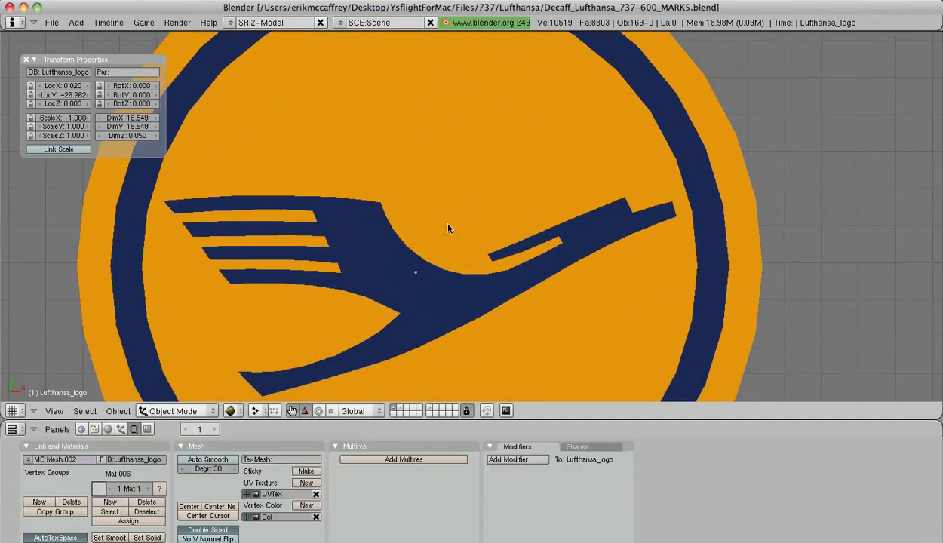
scroll(448, 227, down, 8)
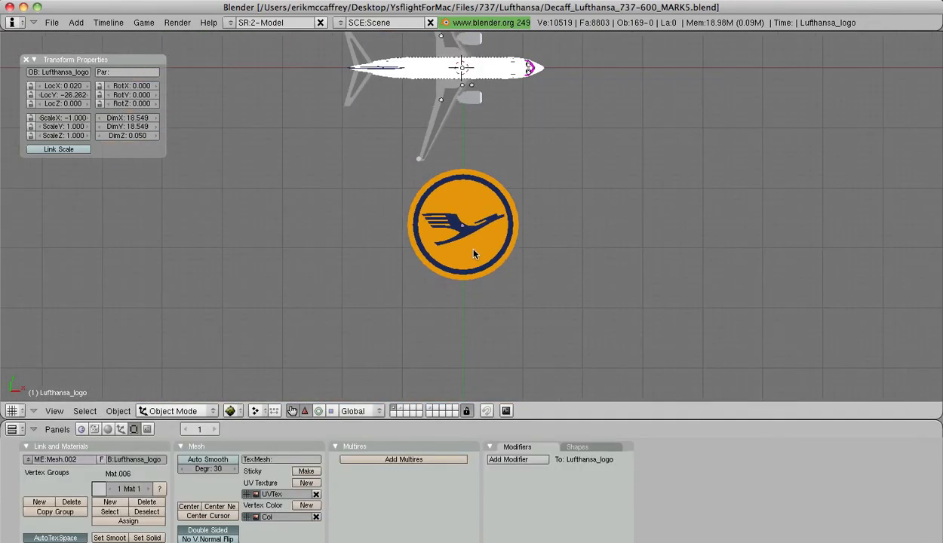
middle_drag(448, 270, 476, 166)
scroll(472, 249, up, 5)
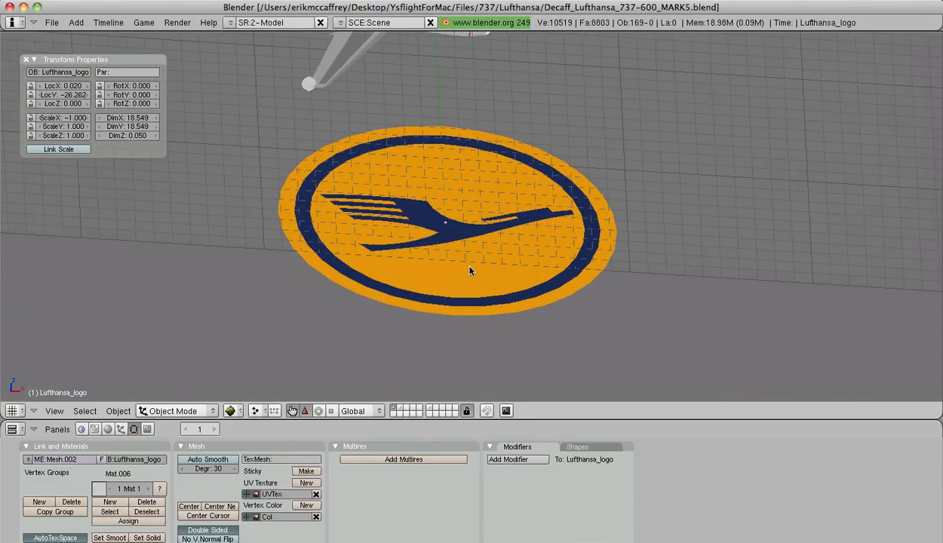
middle_drag(471, 268, 531, 256)
scroll(414, 274, down, 5)
- Rotate the selected logo 90 degrees about the X axis so it stands upright
key(r)
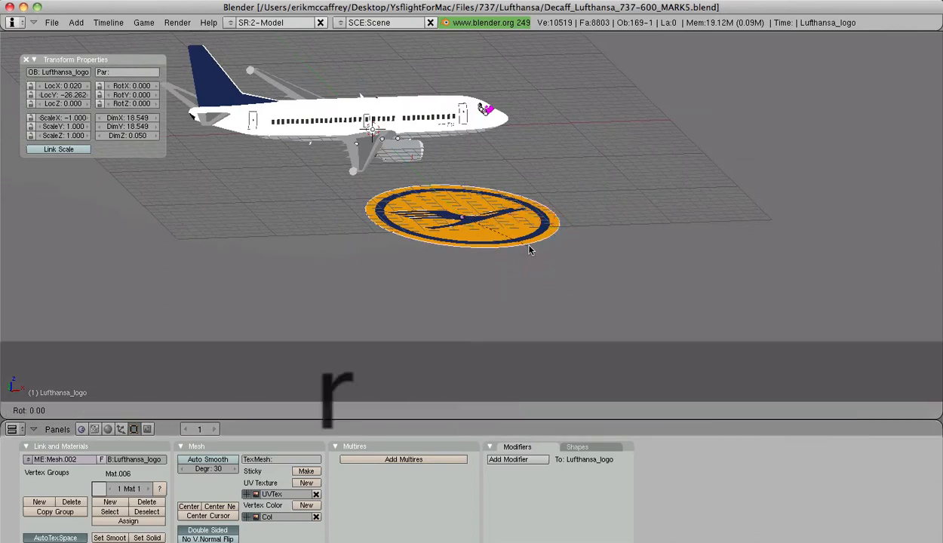
key(x)
key(9)
key(0)
key(Return)
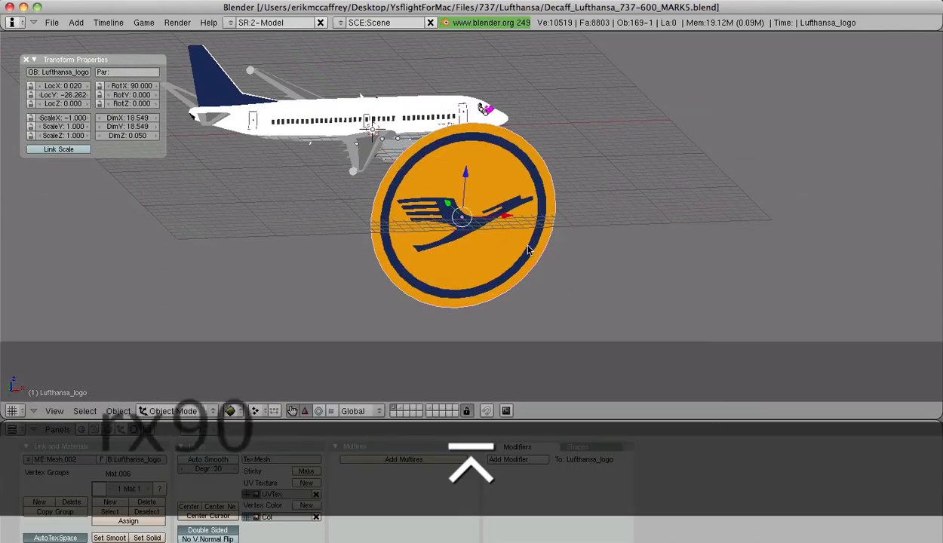
- In side view, scale the logo to about 0.224 and move it over the tail fin, at about X -16.61, Z 5.11
key(KP_1)
key(s)
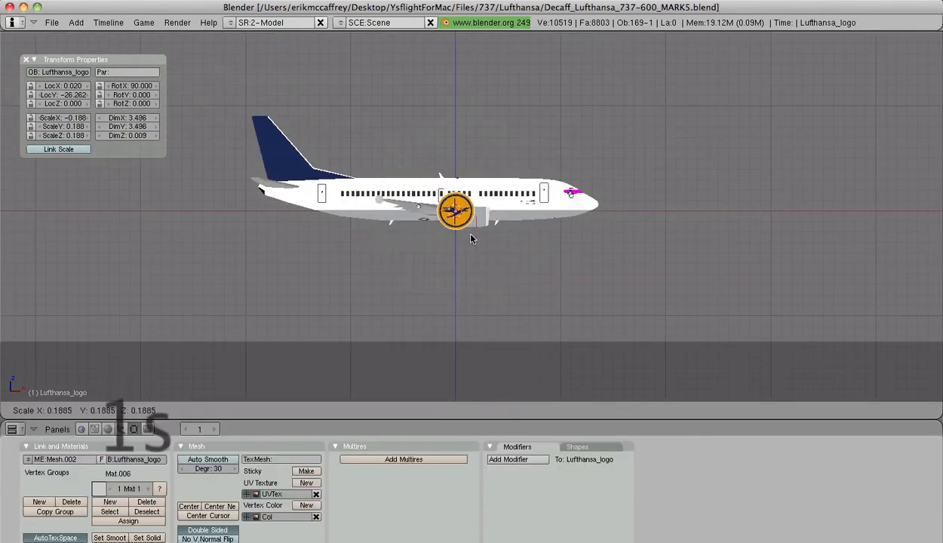
click(468, 228)
key(g)
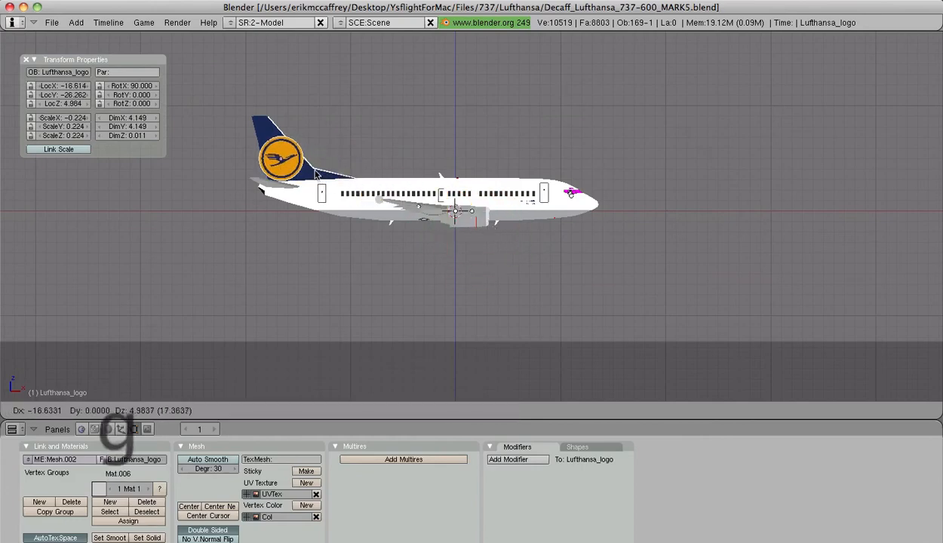
click(281, 161)
- Shrink the logo to a scale of about 0.131 so it fits inside the blue tail fin
scroll(284, 175, up, 8)
shift+middle_drag(332, 151, 615, 255)
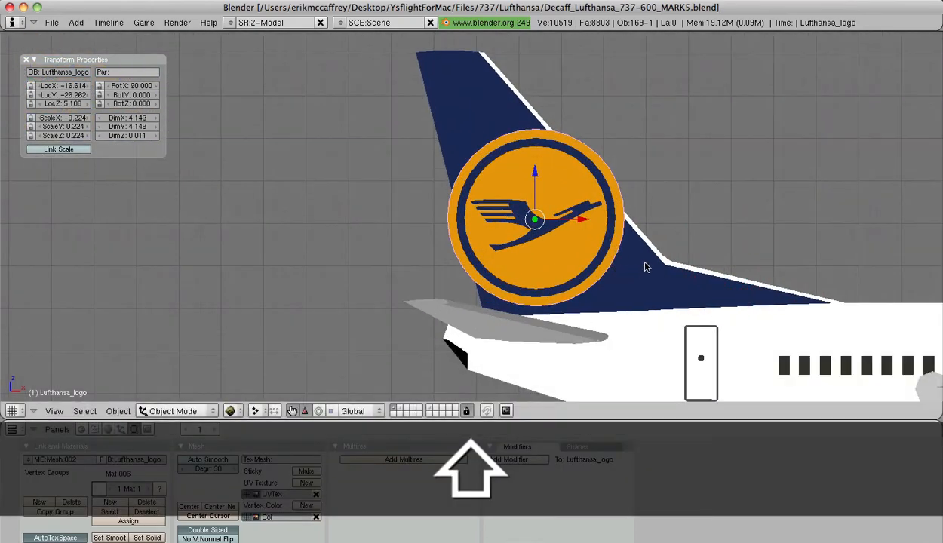
key(s)
click(596, 262)
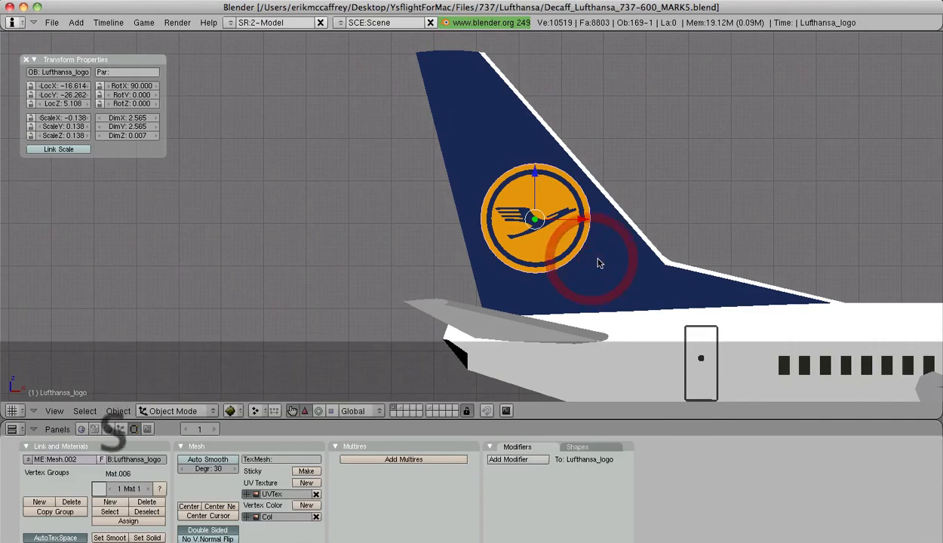
key(s)
click(600, 264)
- Inspect the resized logo over the fin and its sideways distance from the aircraft, leaving the logo selected
scroll(509, 224, down, 4)
scroll(508, 224, up, 7)
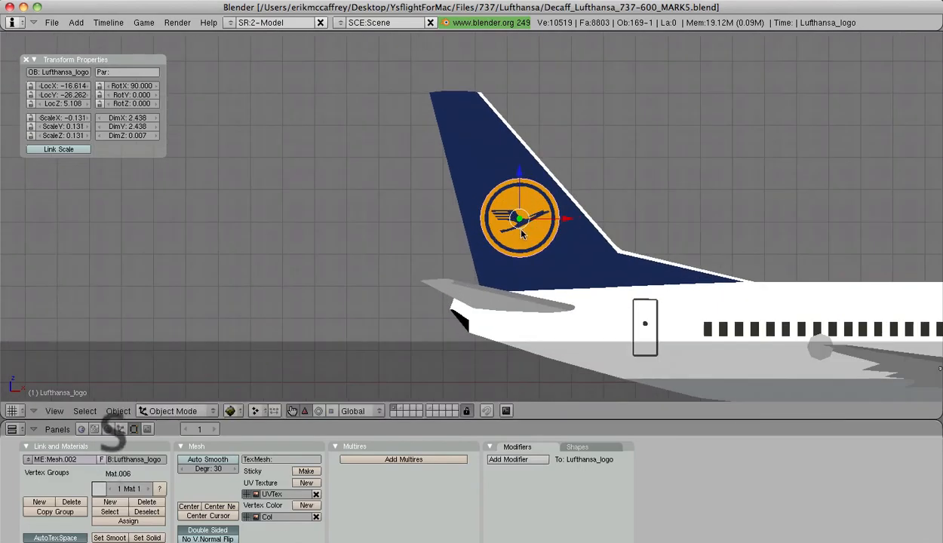
scroll(521, 234, up, 7)
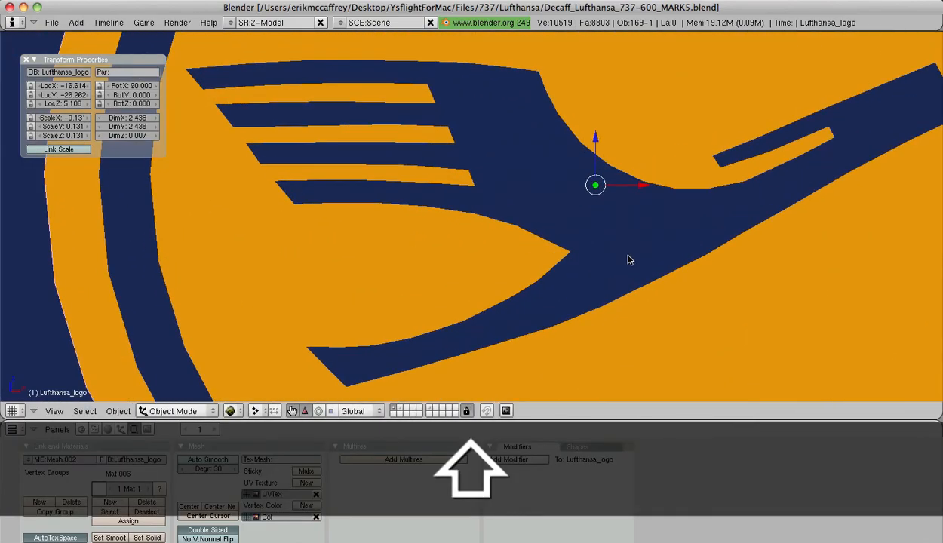
scroll(381, 225, down, 8)
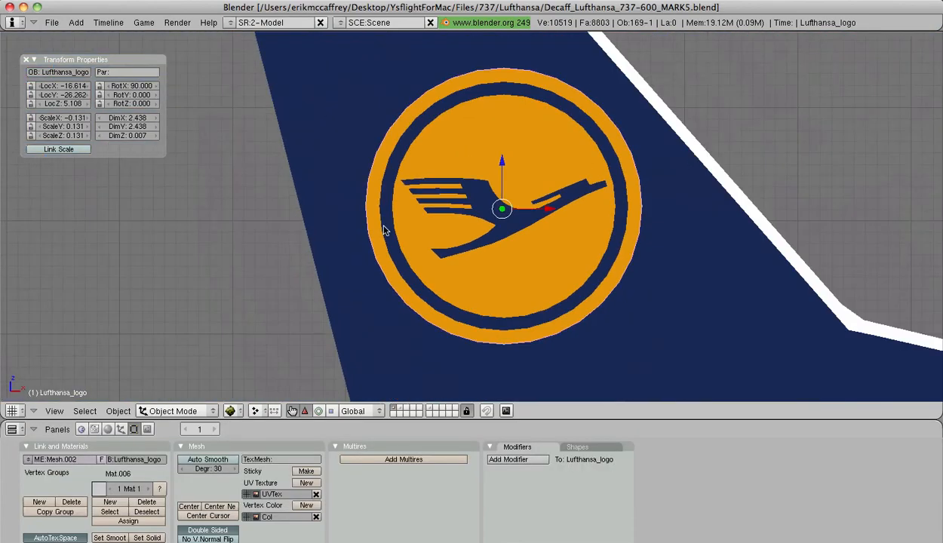
click(427, 258)
middle_drag(428, 258, 251, 248)
scroll(510, 254, down, 4)
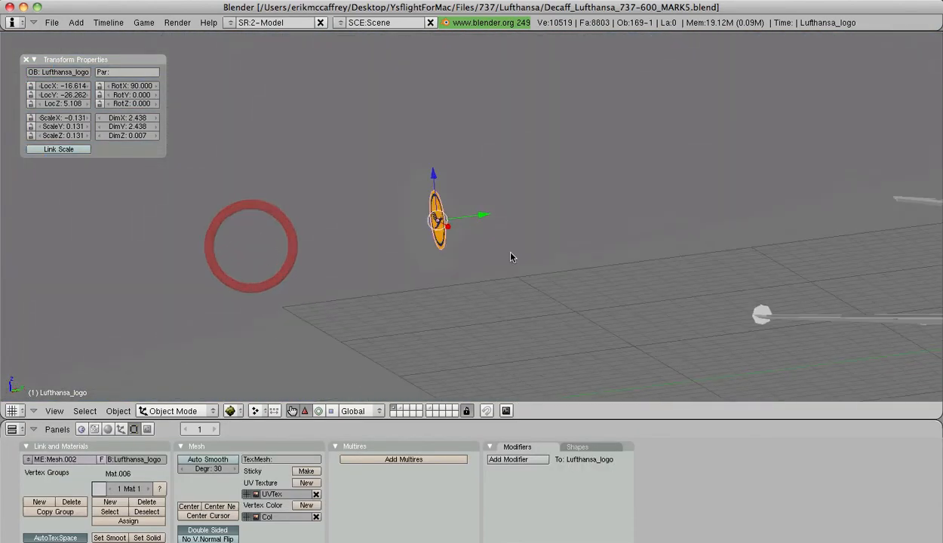
middle_drag(510, 254, 165, 235)
key(a)
middle_drag(537, 246, 415, 277)
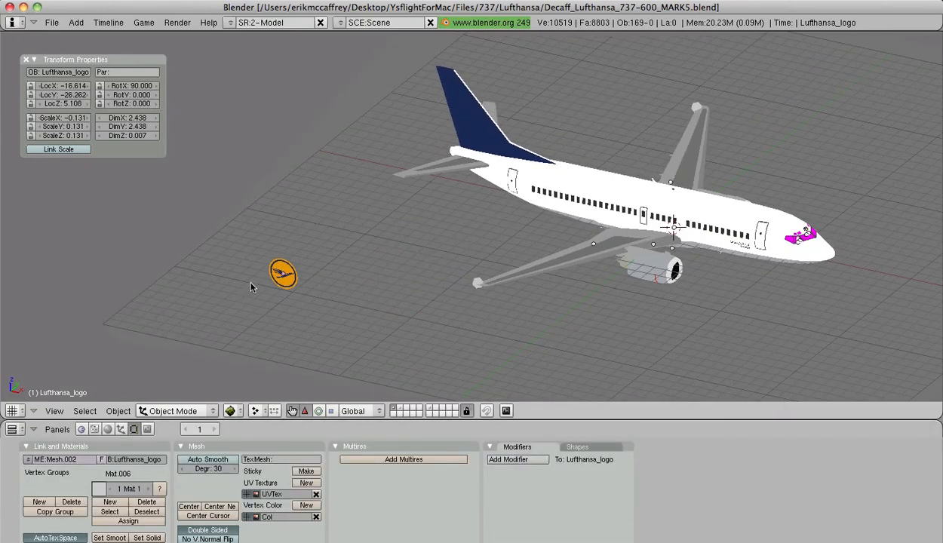
right_click(278, 279)
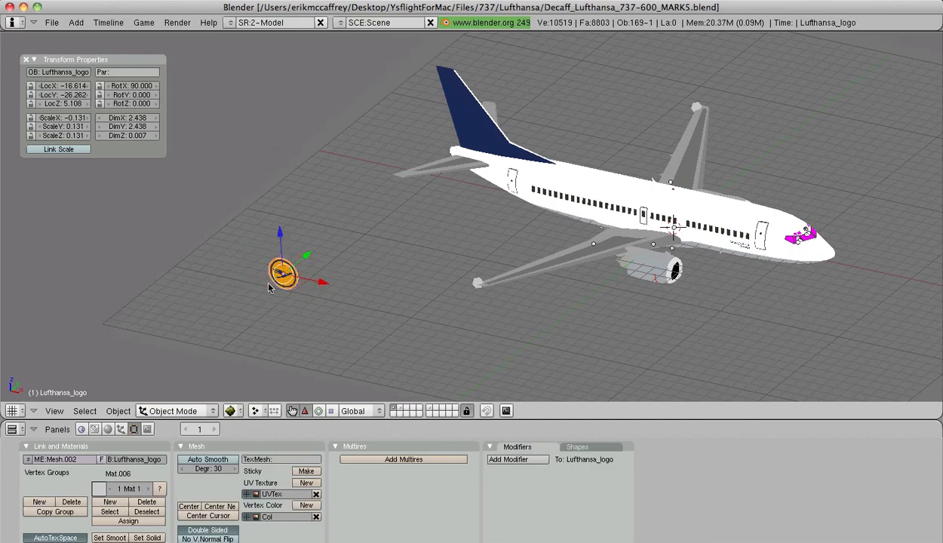